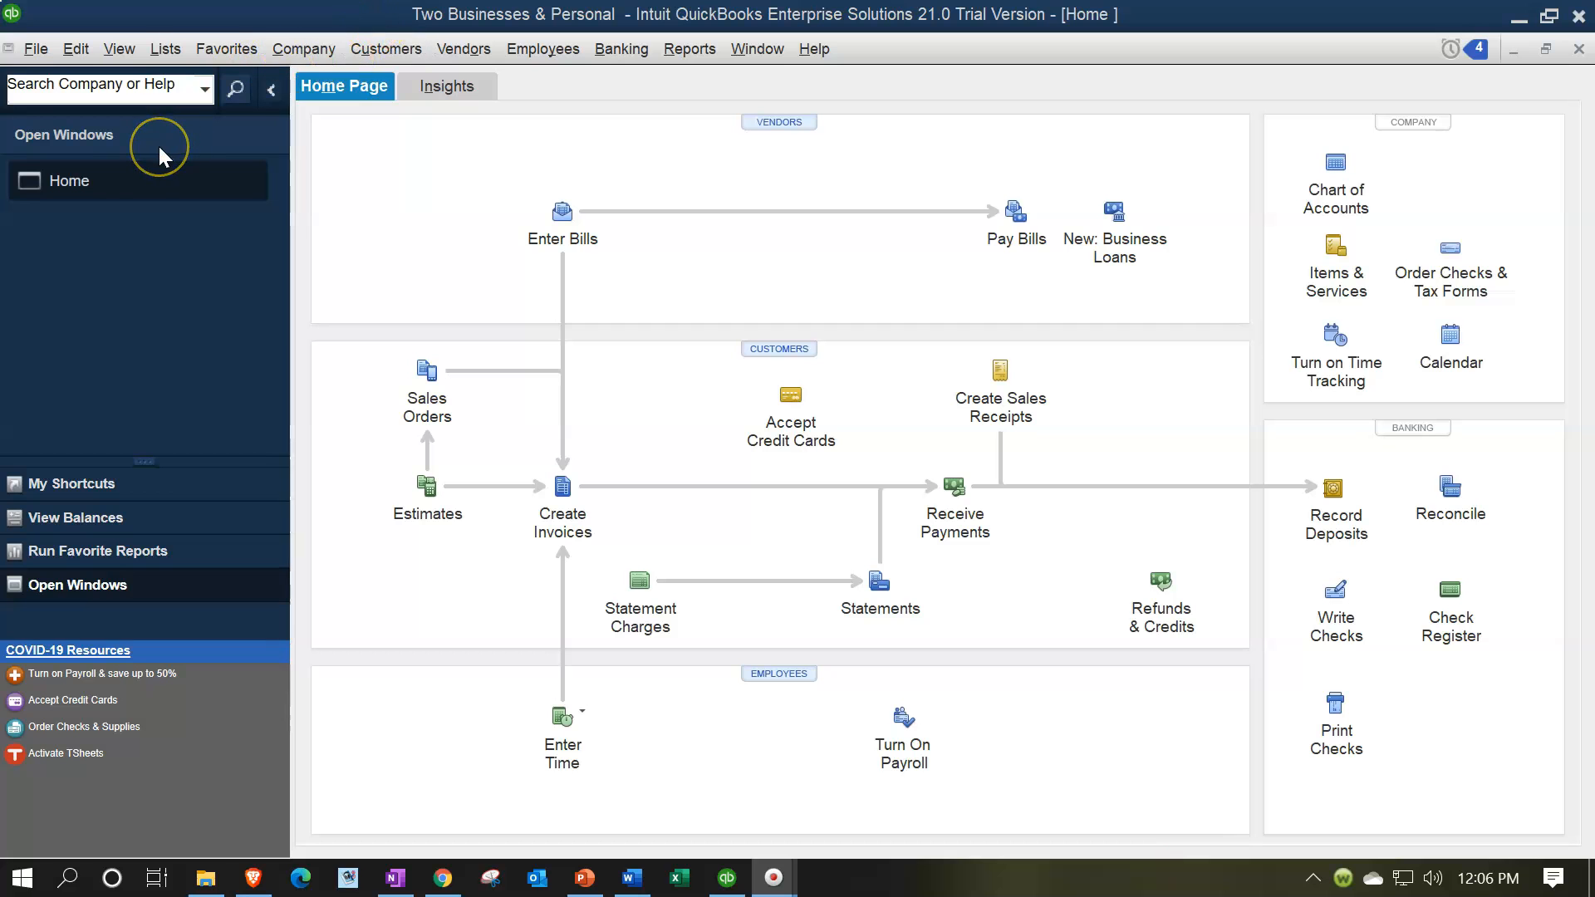
- Display the open window list and run the Balance Sheet by Class report
left_click(119, 48)
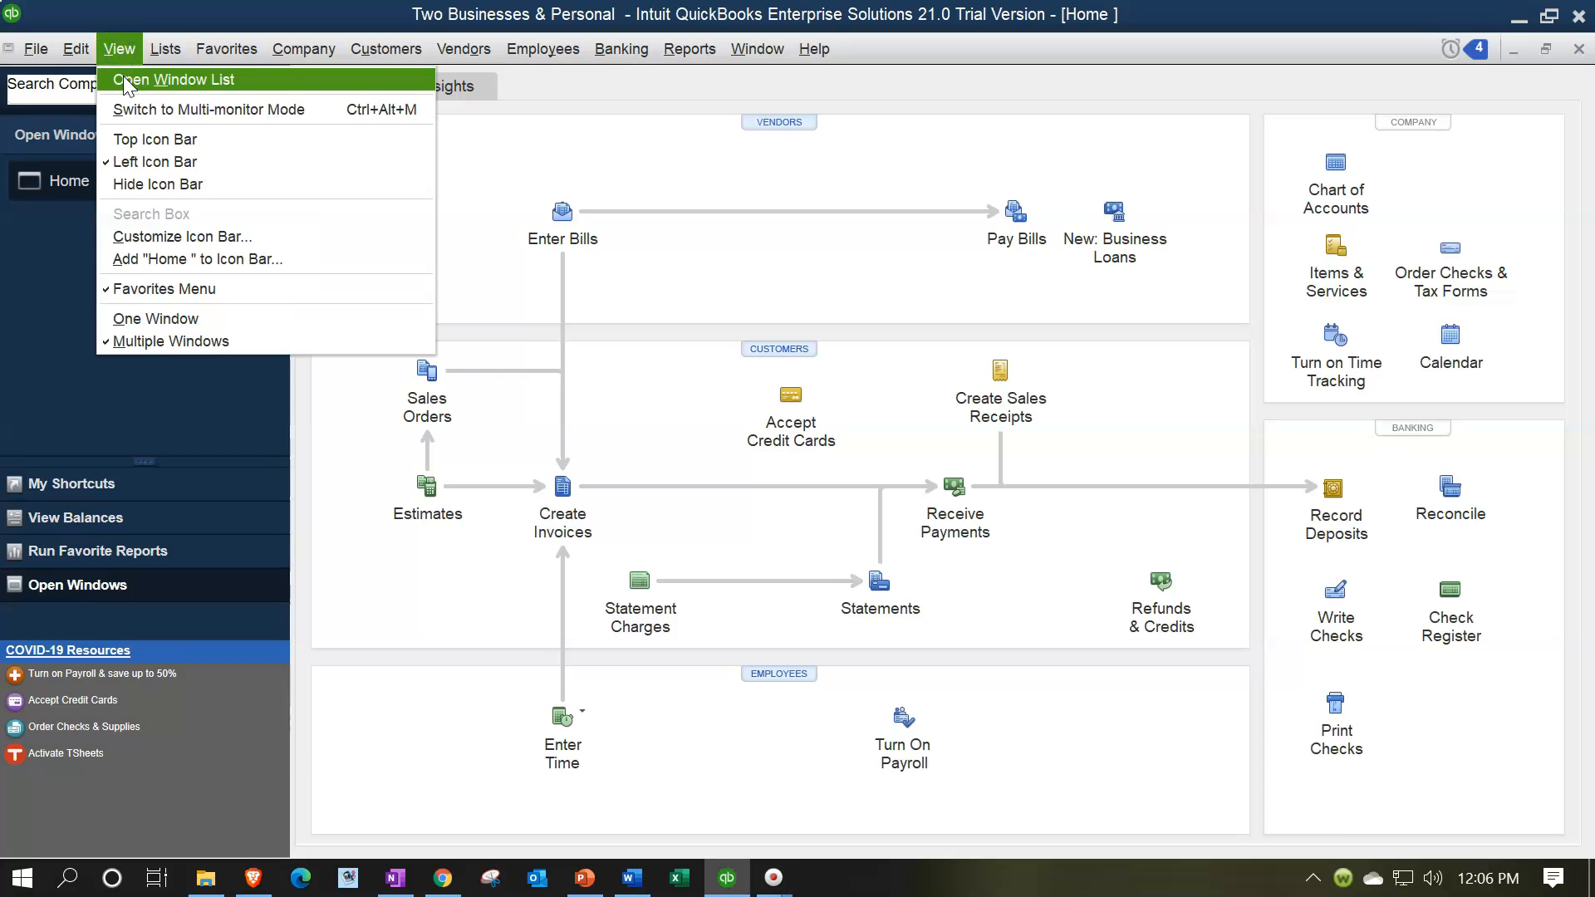
left_click(125, 81)
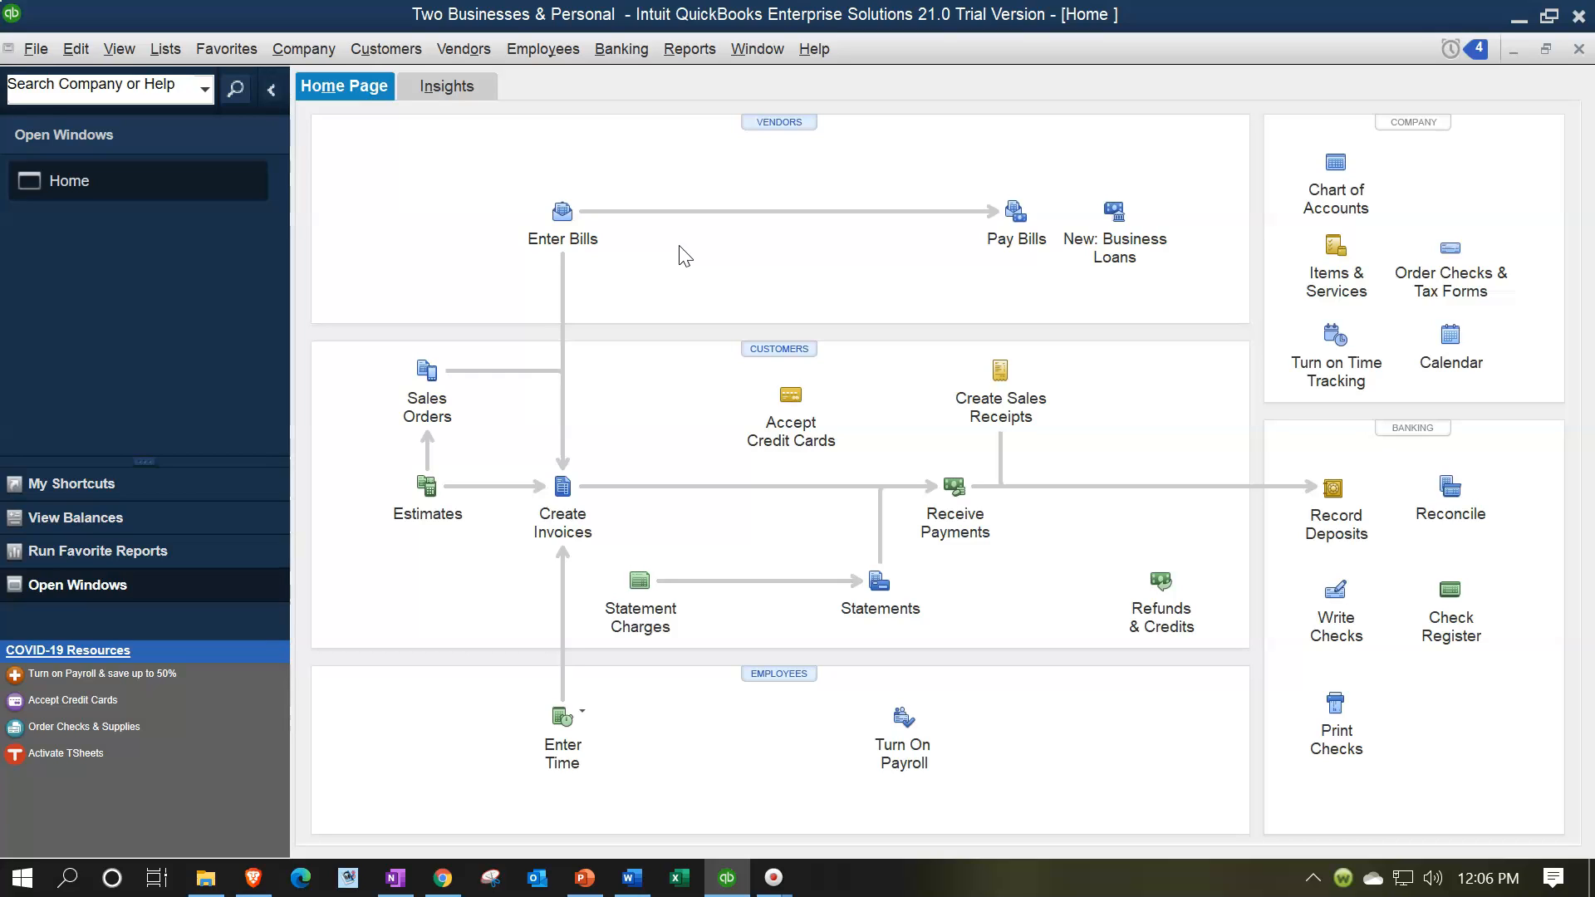
left_click(689, 48)
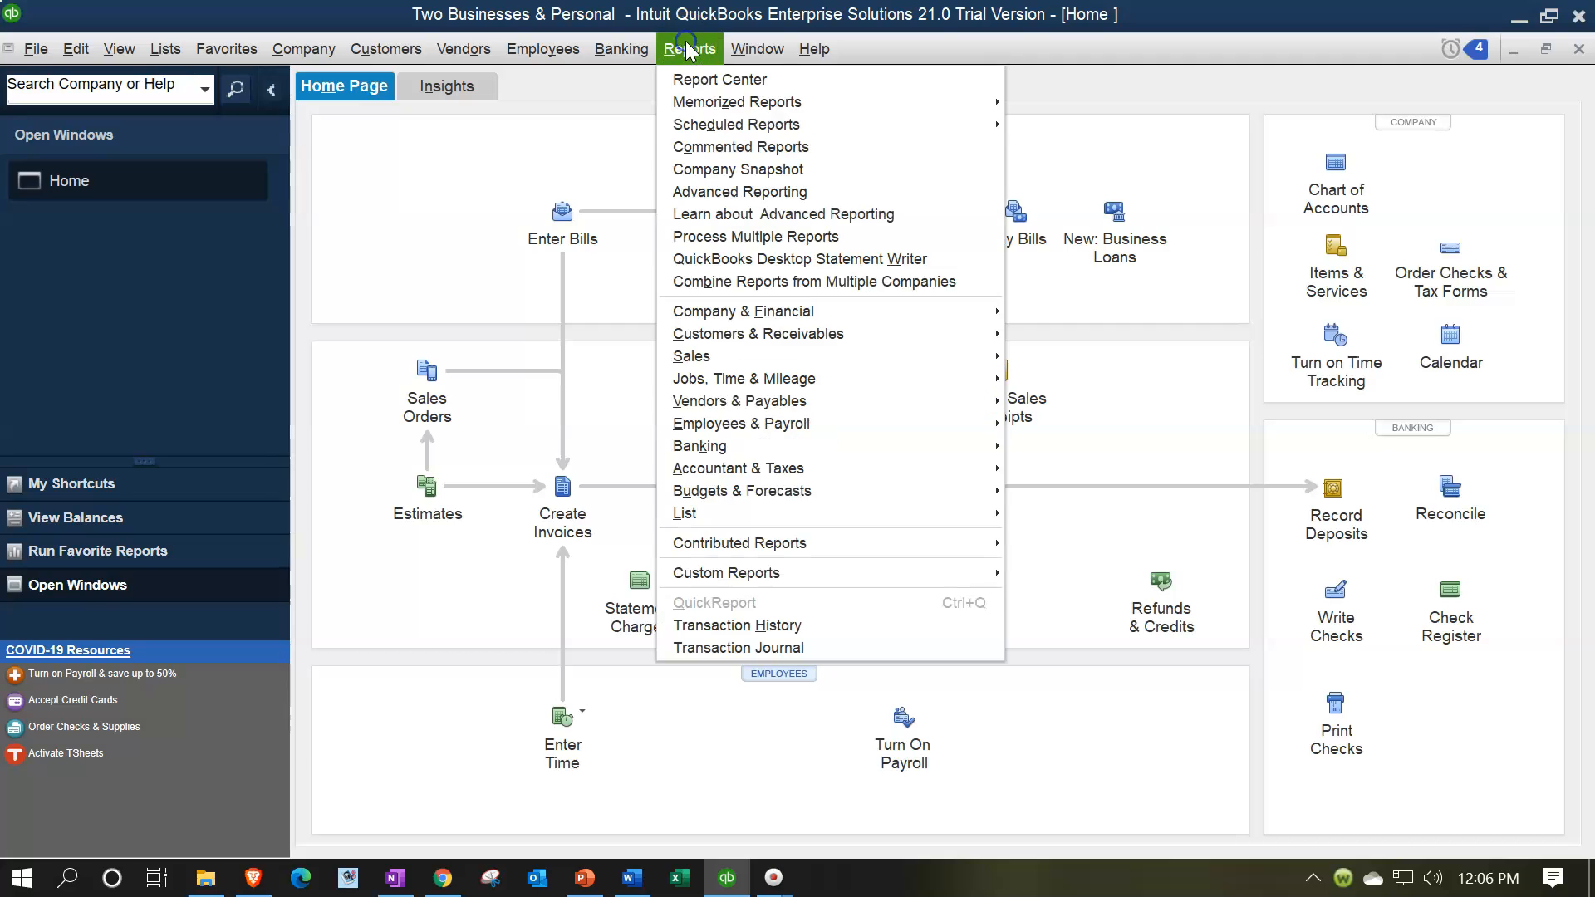
mouse_move(931, 311)
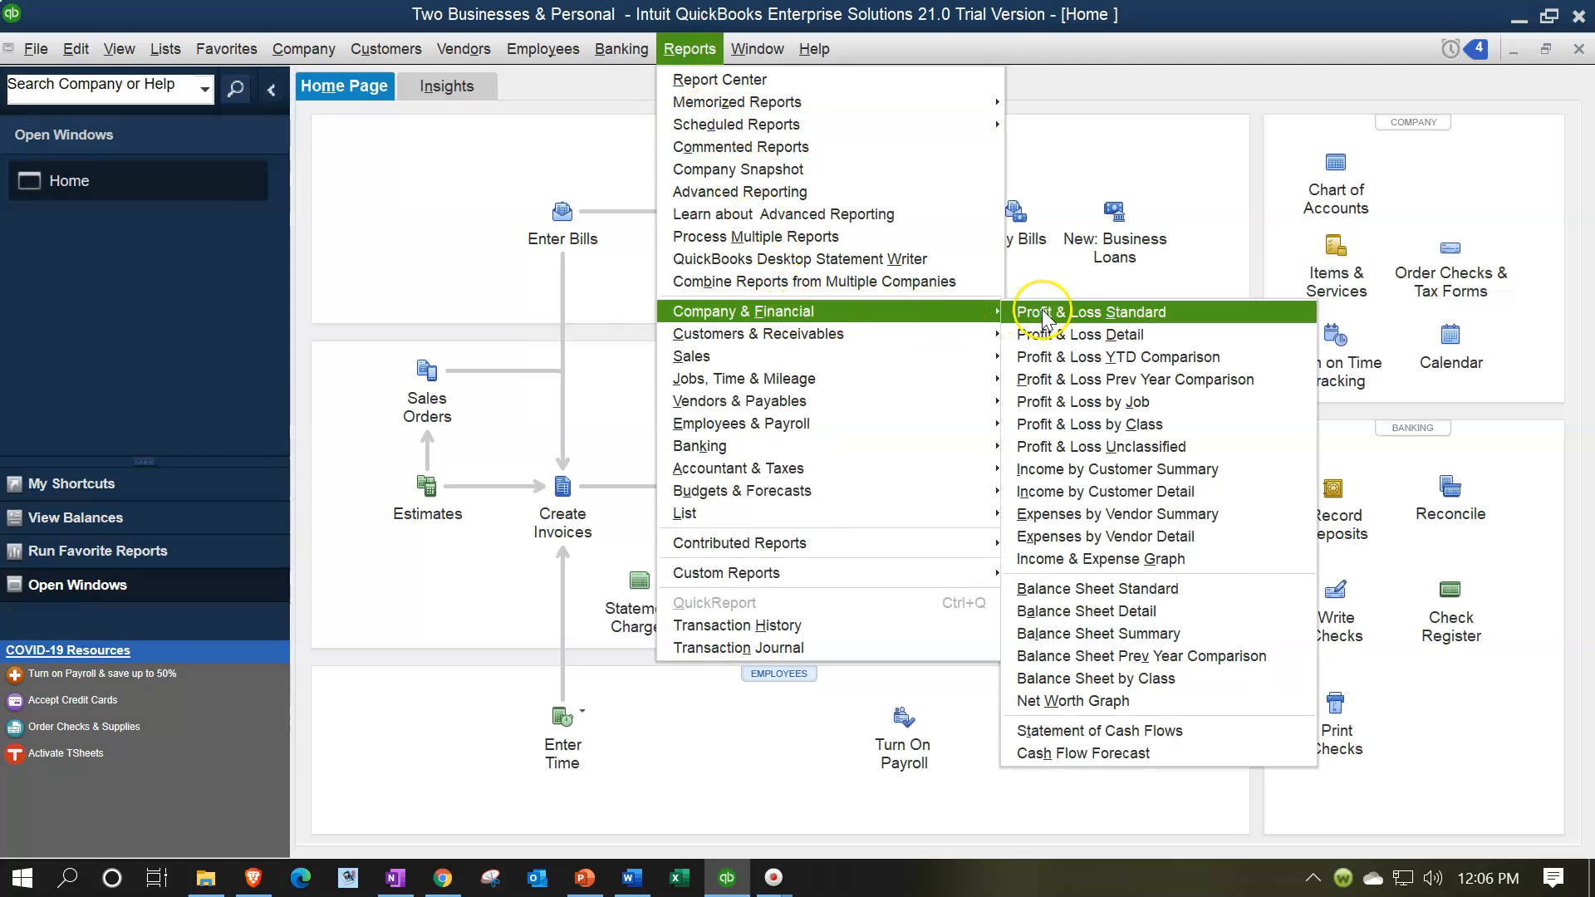
left_click(1138, 690)
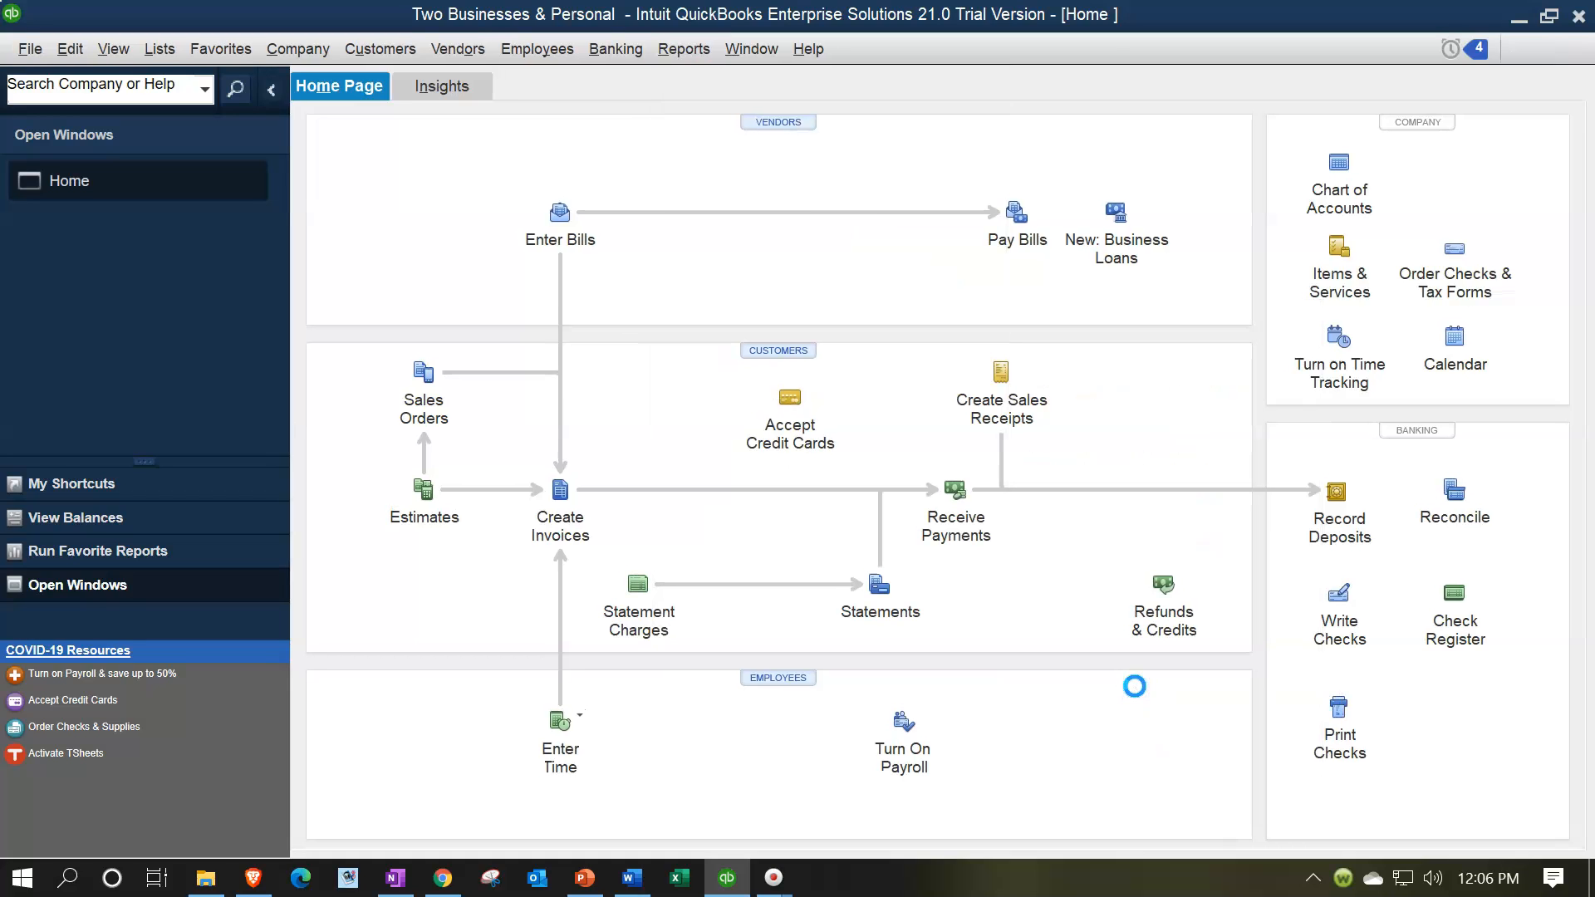
- Set the report's date range from 01/01/2021 to 12/31/2021 and examine the accounts payable amounts by class
left_click(373, 82)
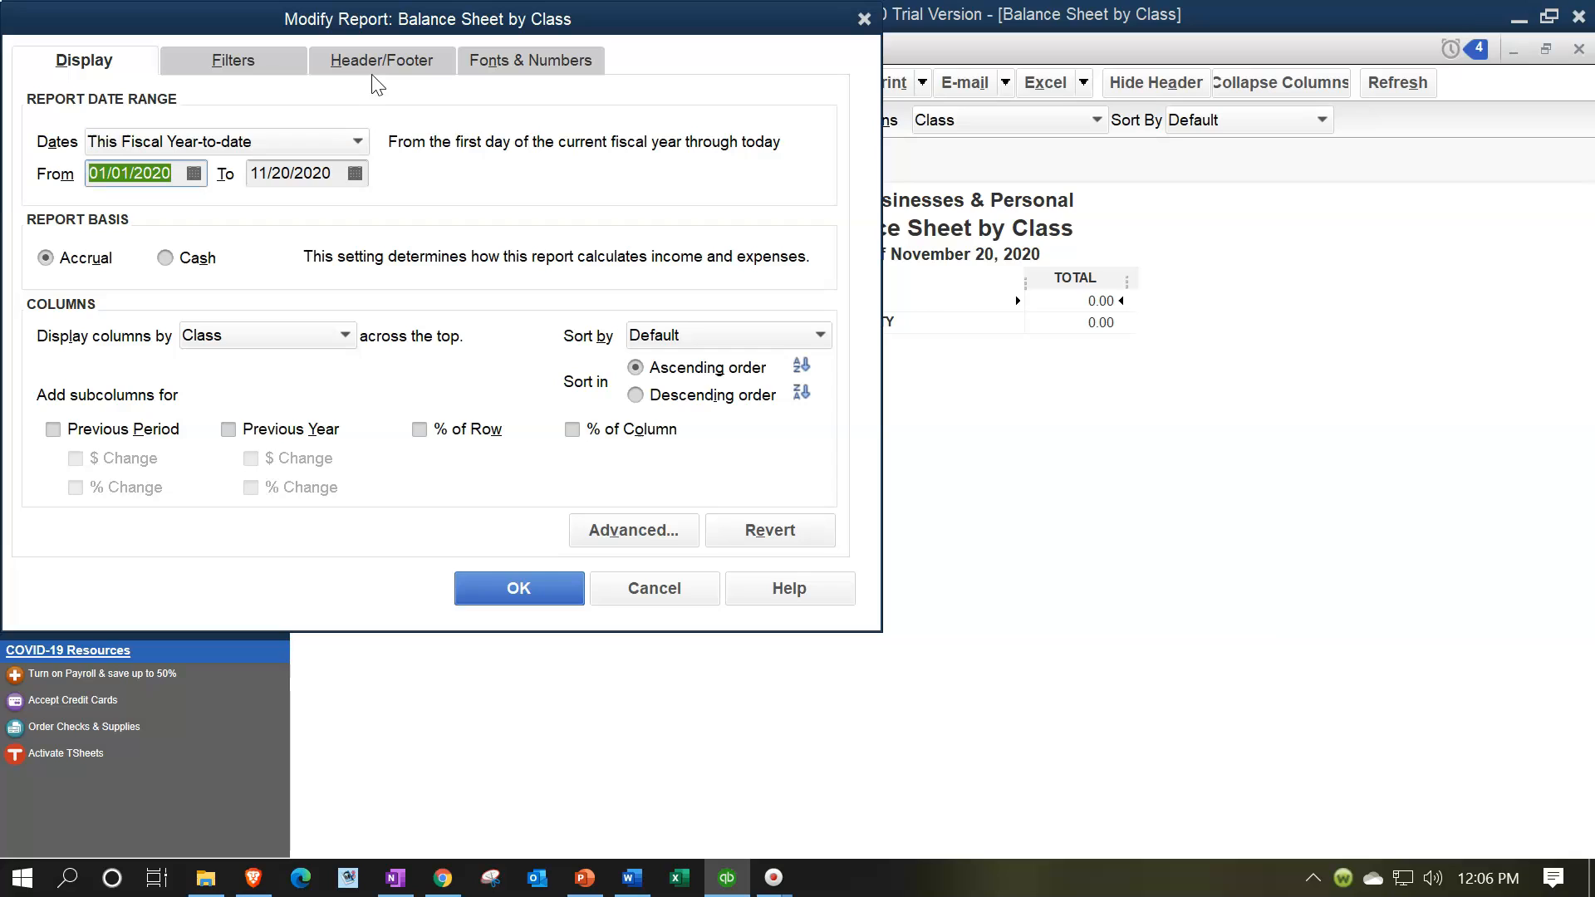
type("01012021")
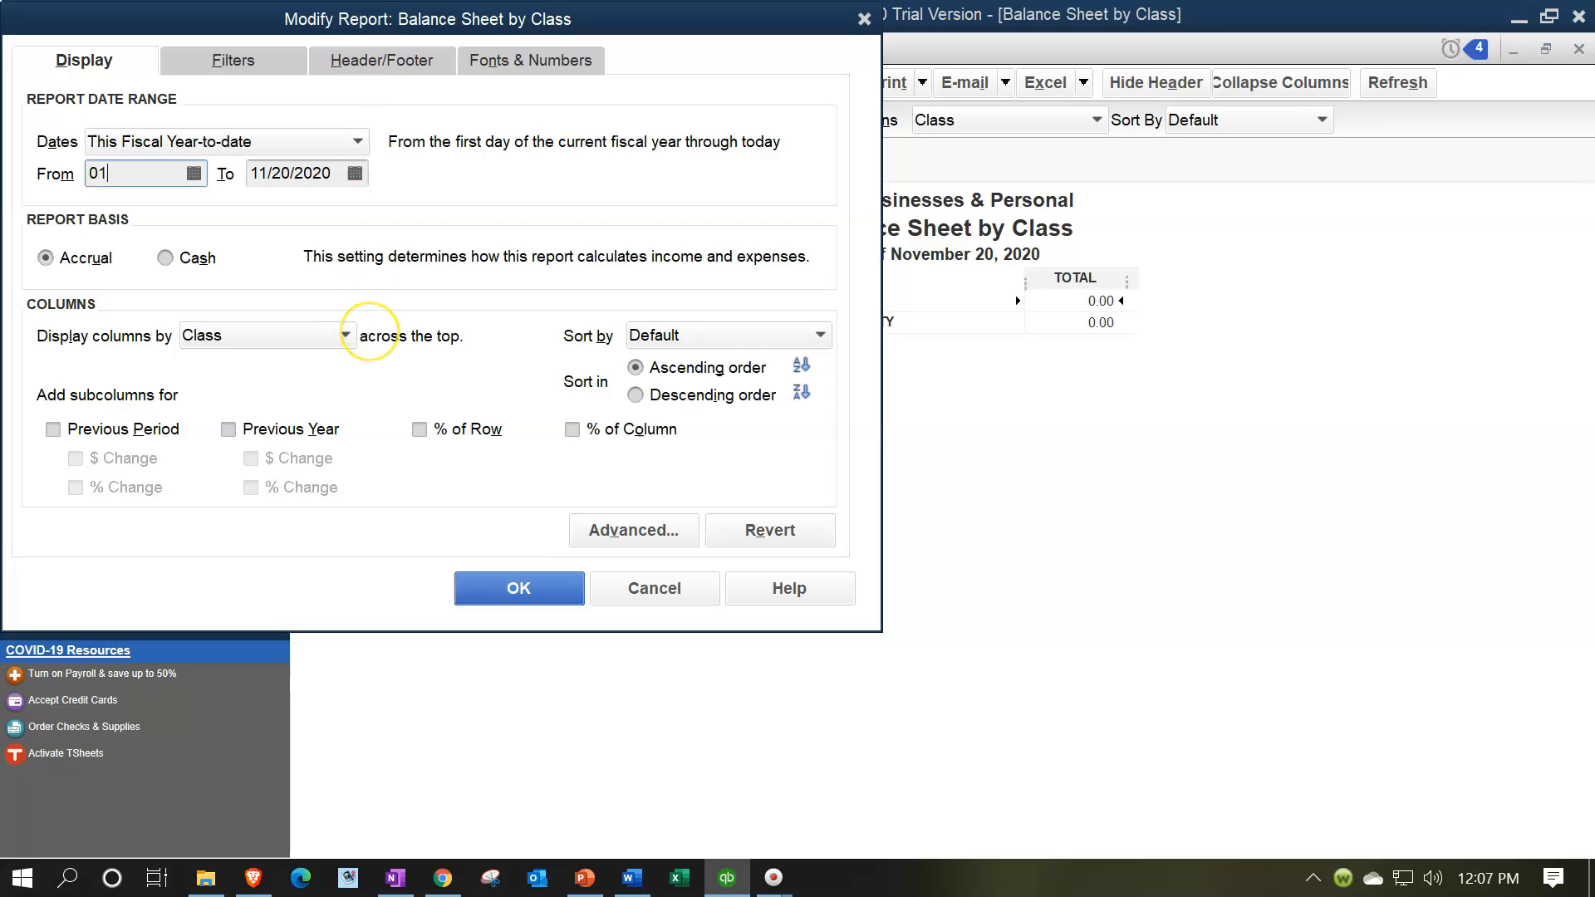
key("Tab")
type("123121")
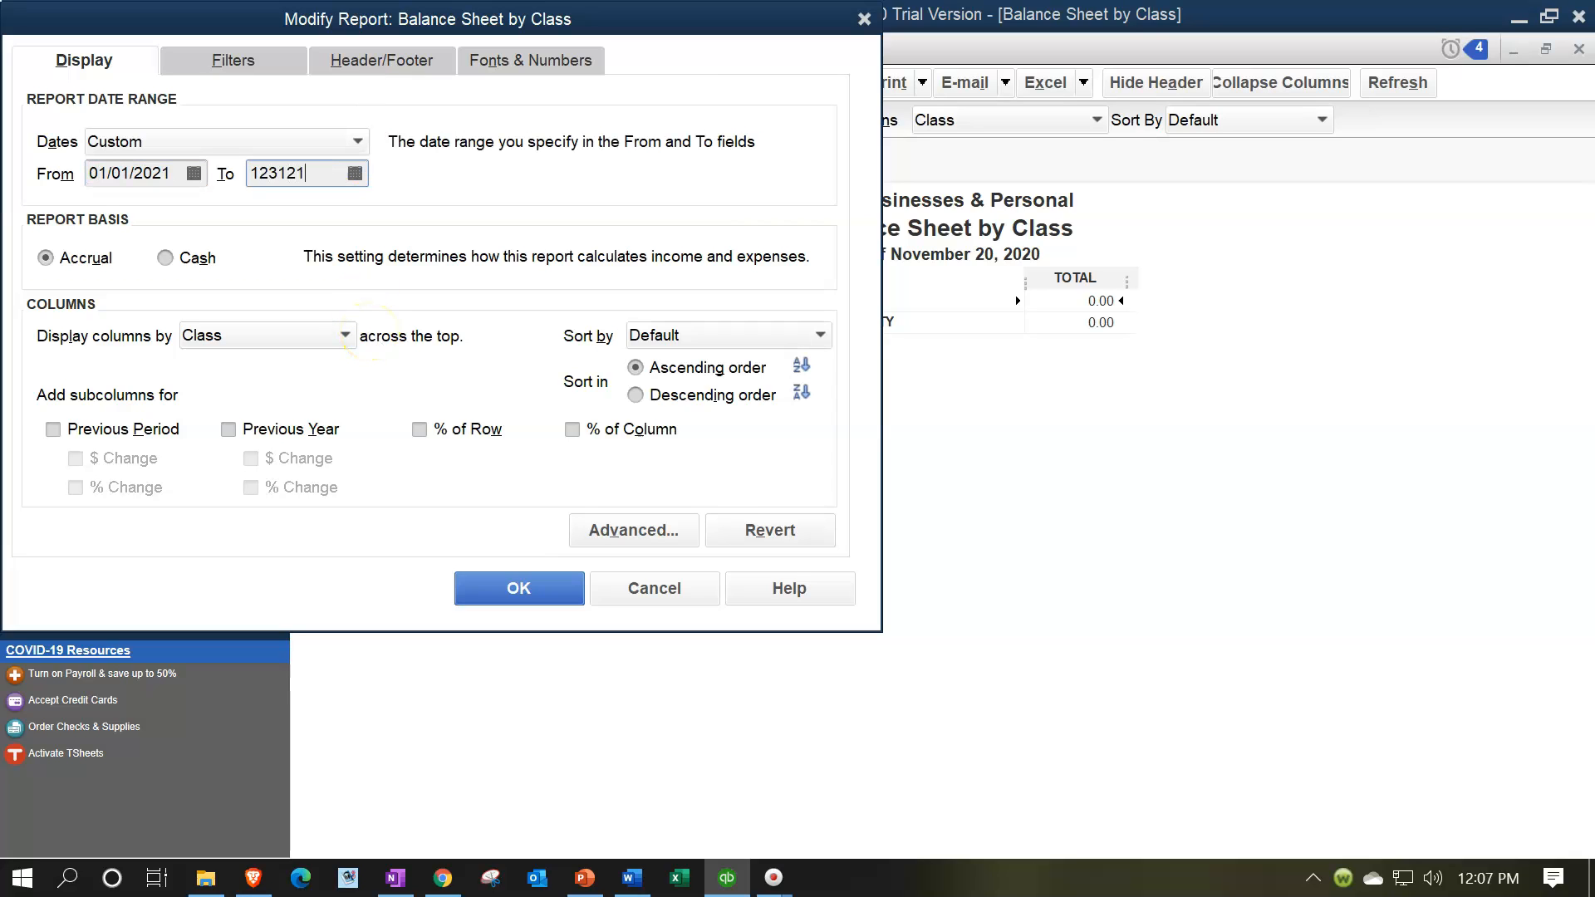
left_click(538, 581)
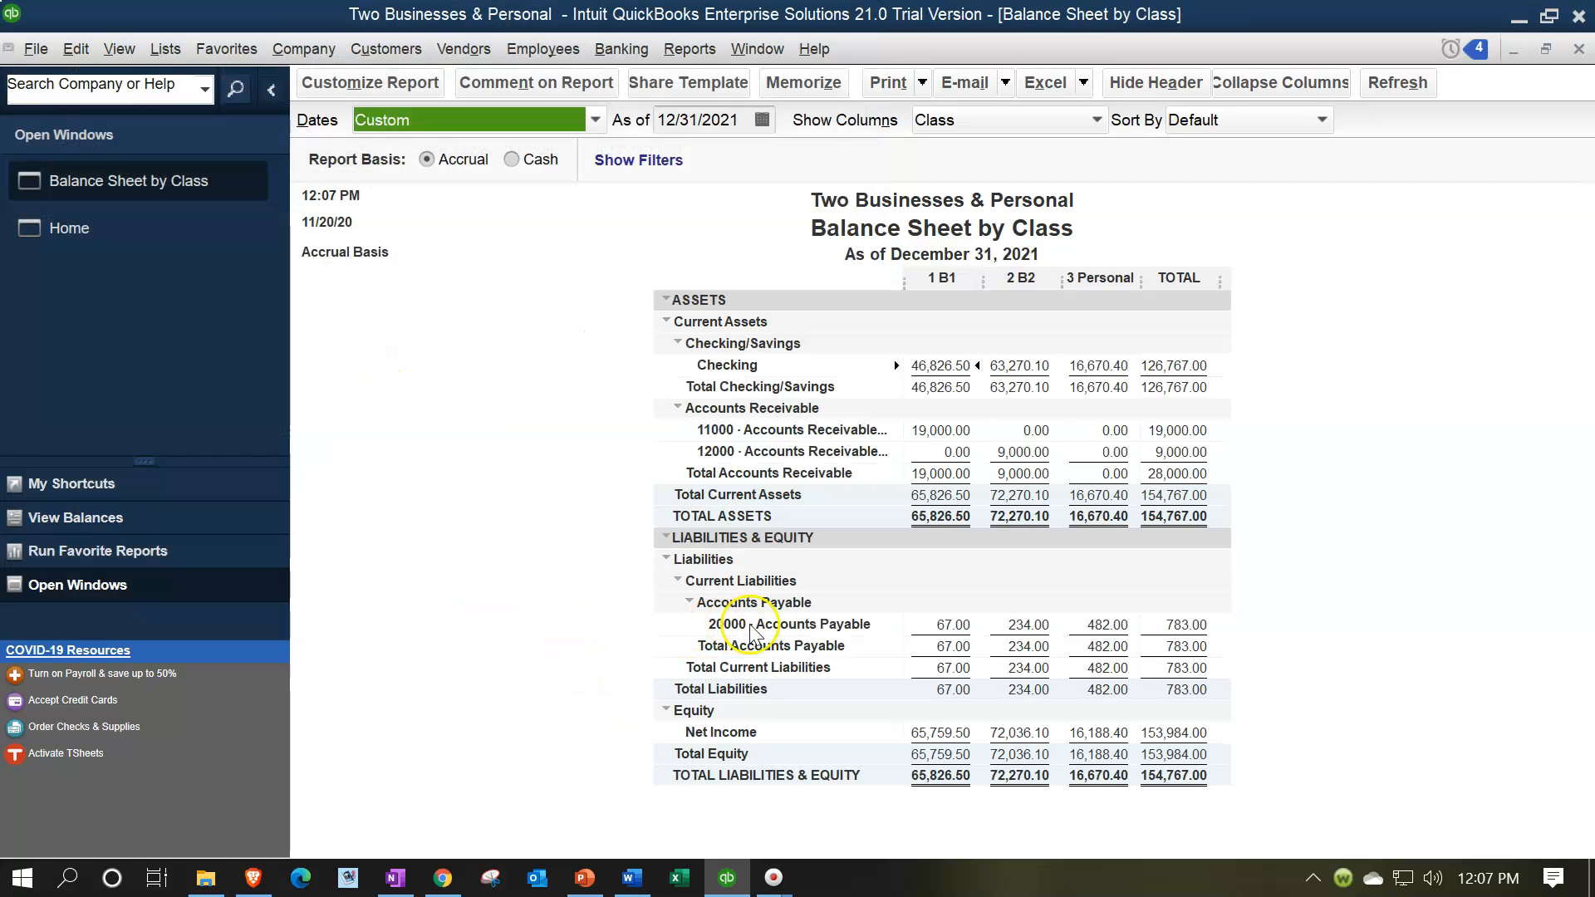
left_click(920, 630)
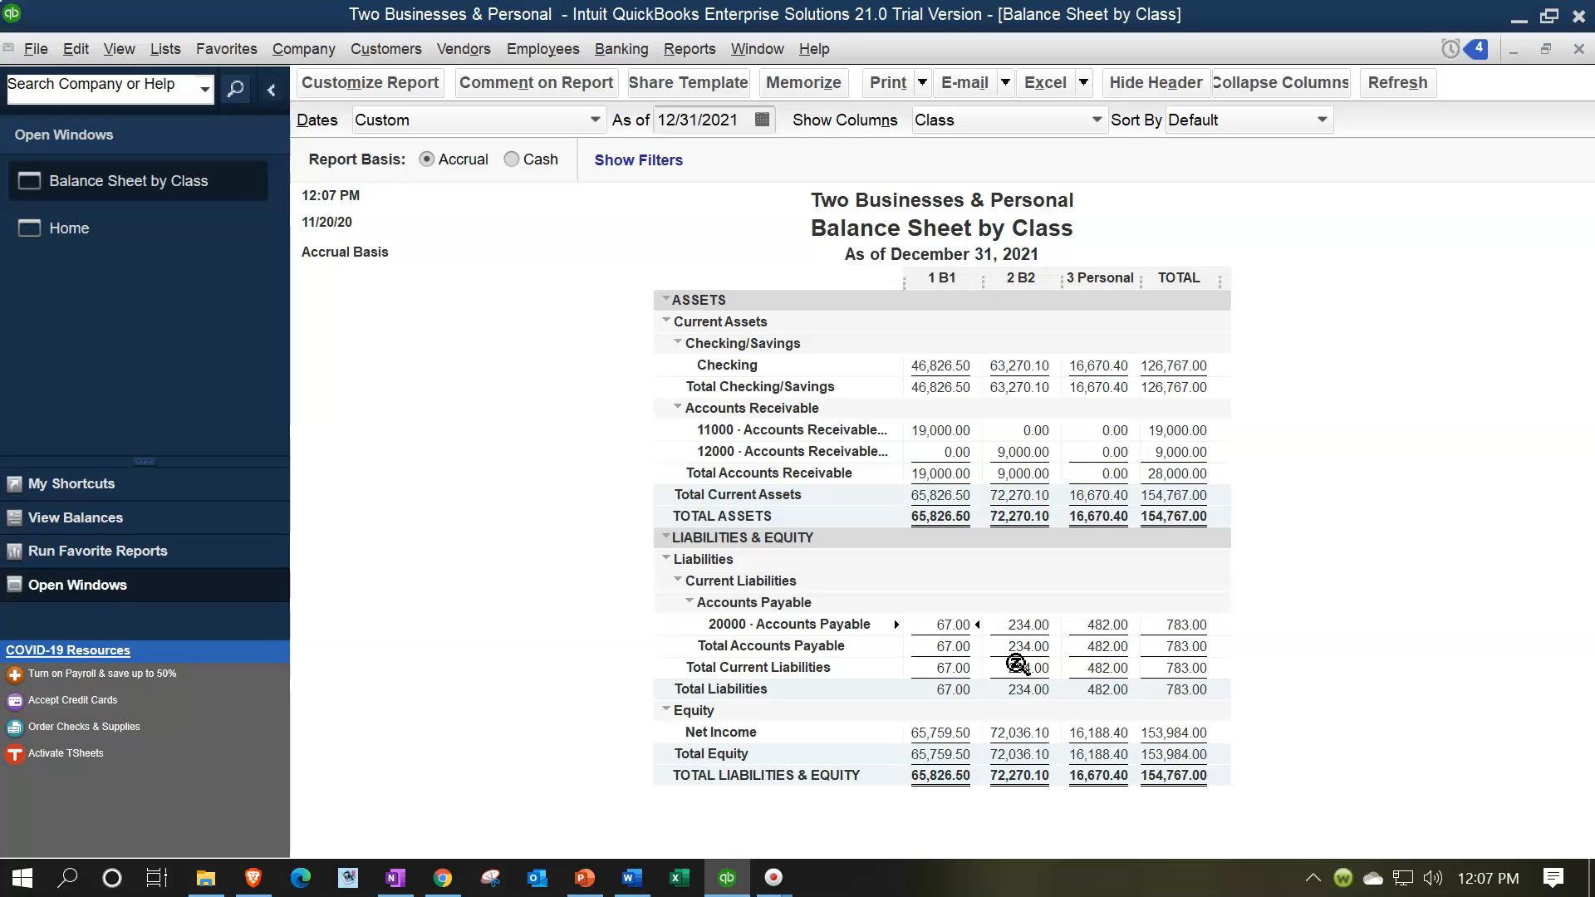
left_click(946, 670)
- Review all unpaid vendor bills in Pay Bills, then leave without recording any payments
left_click(92, 249)
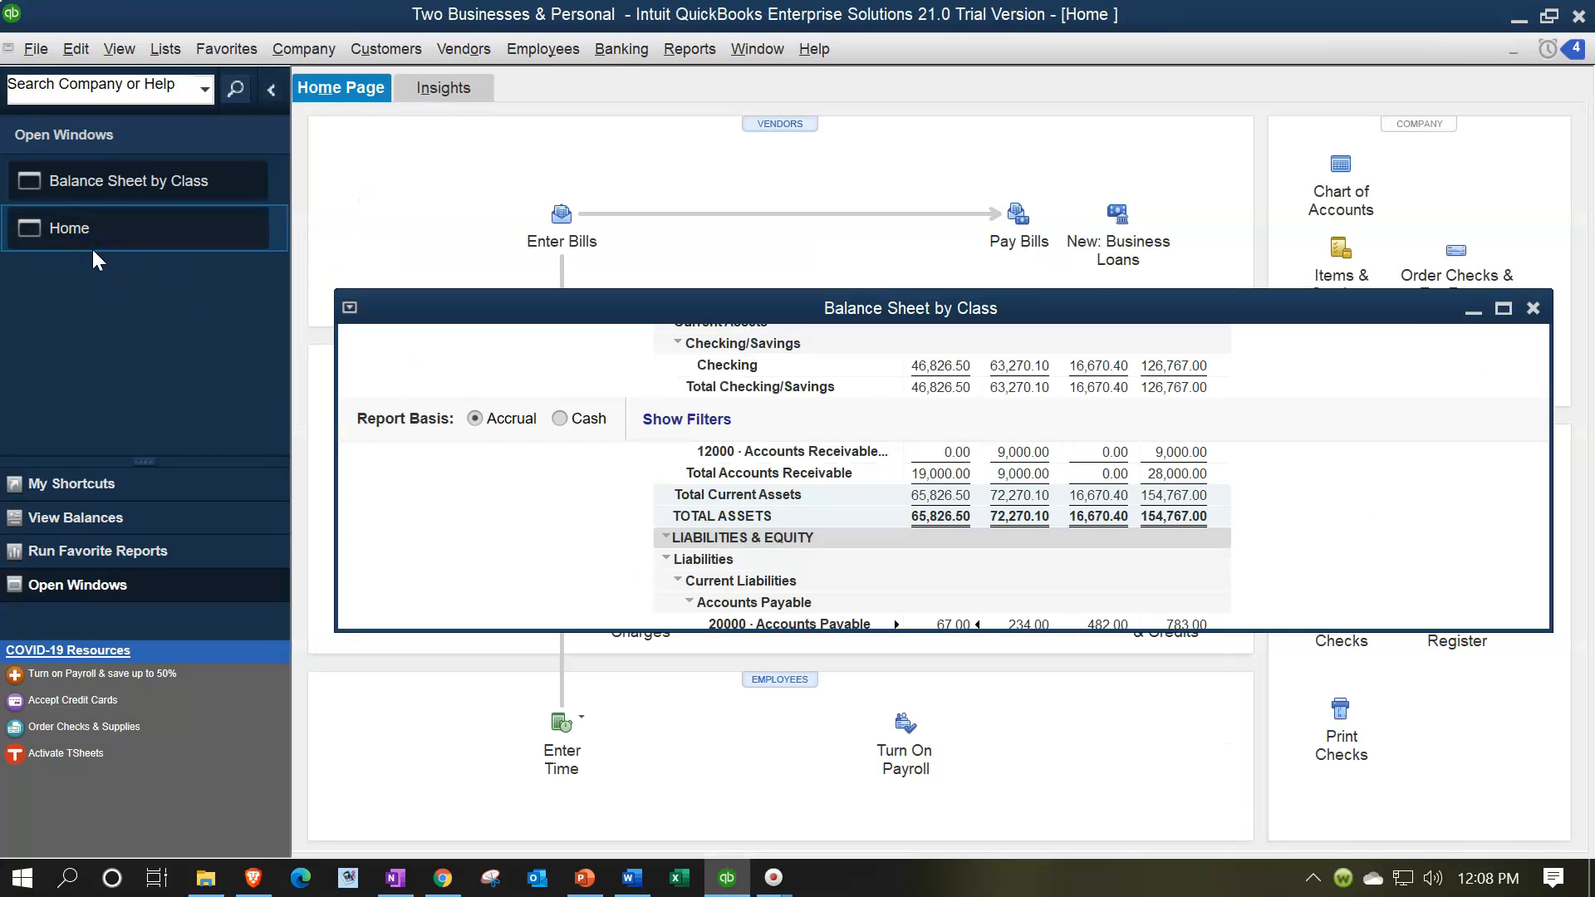
left_click(1014, 234)
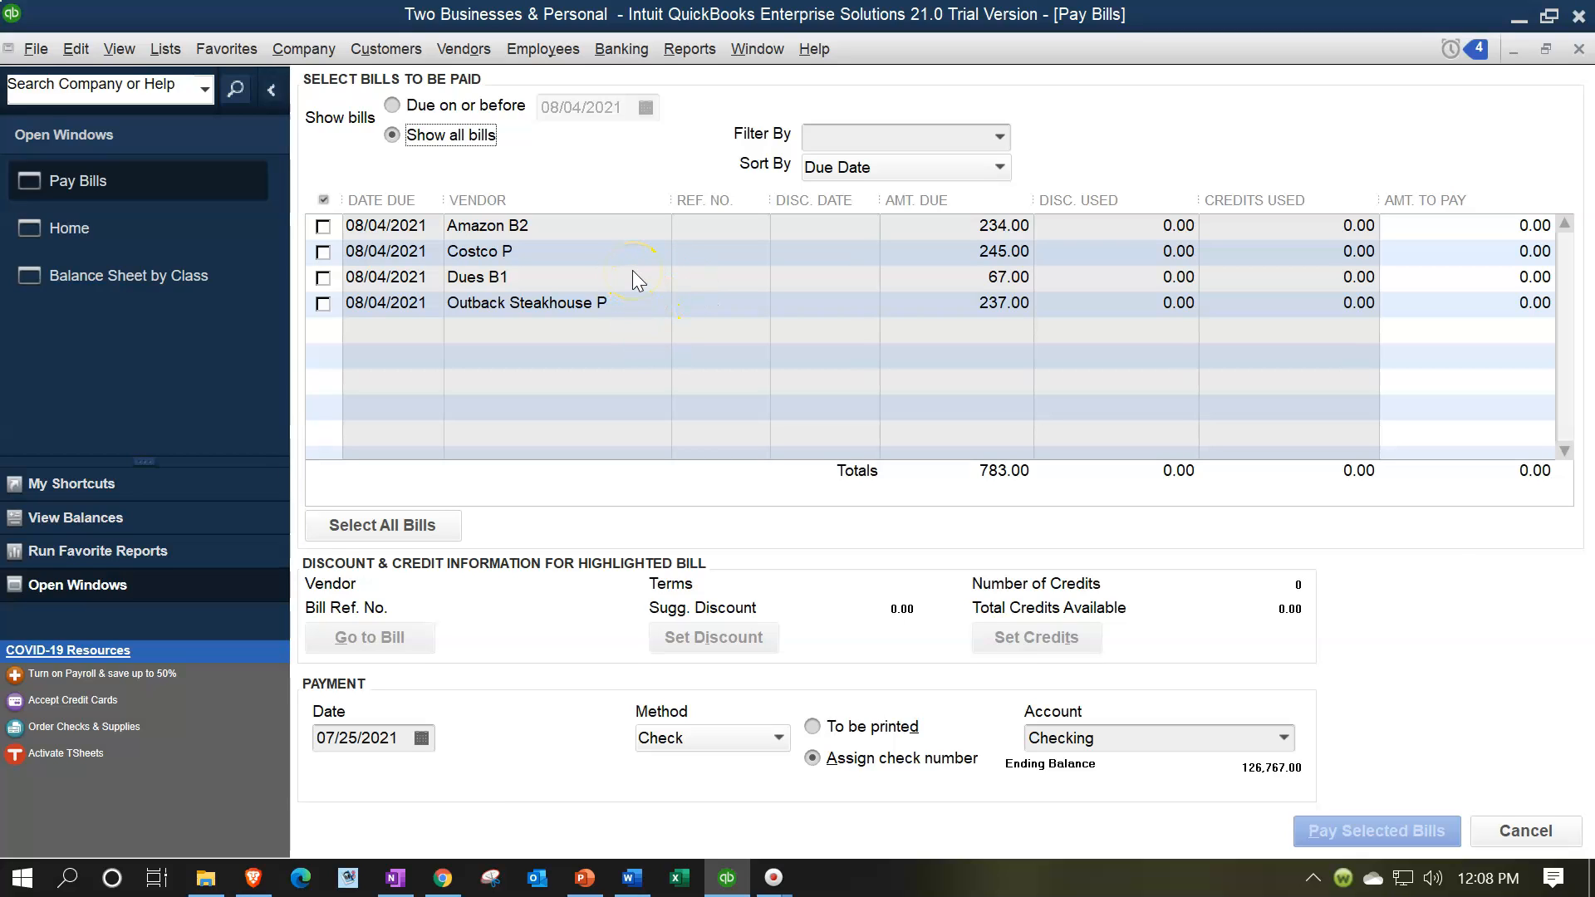
left_click(531, 162)
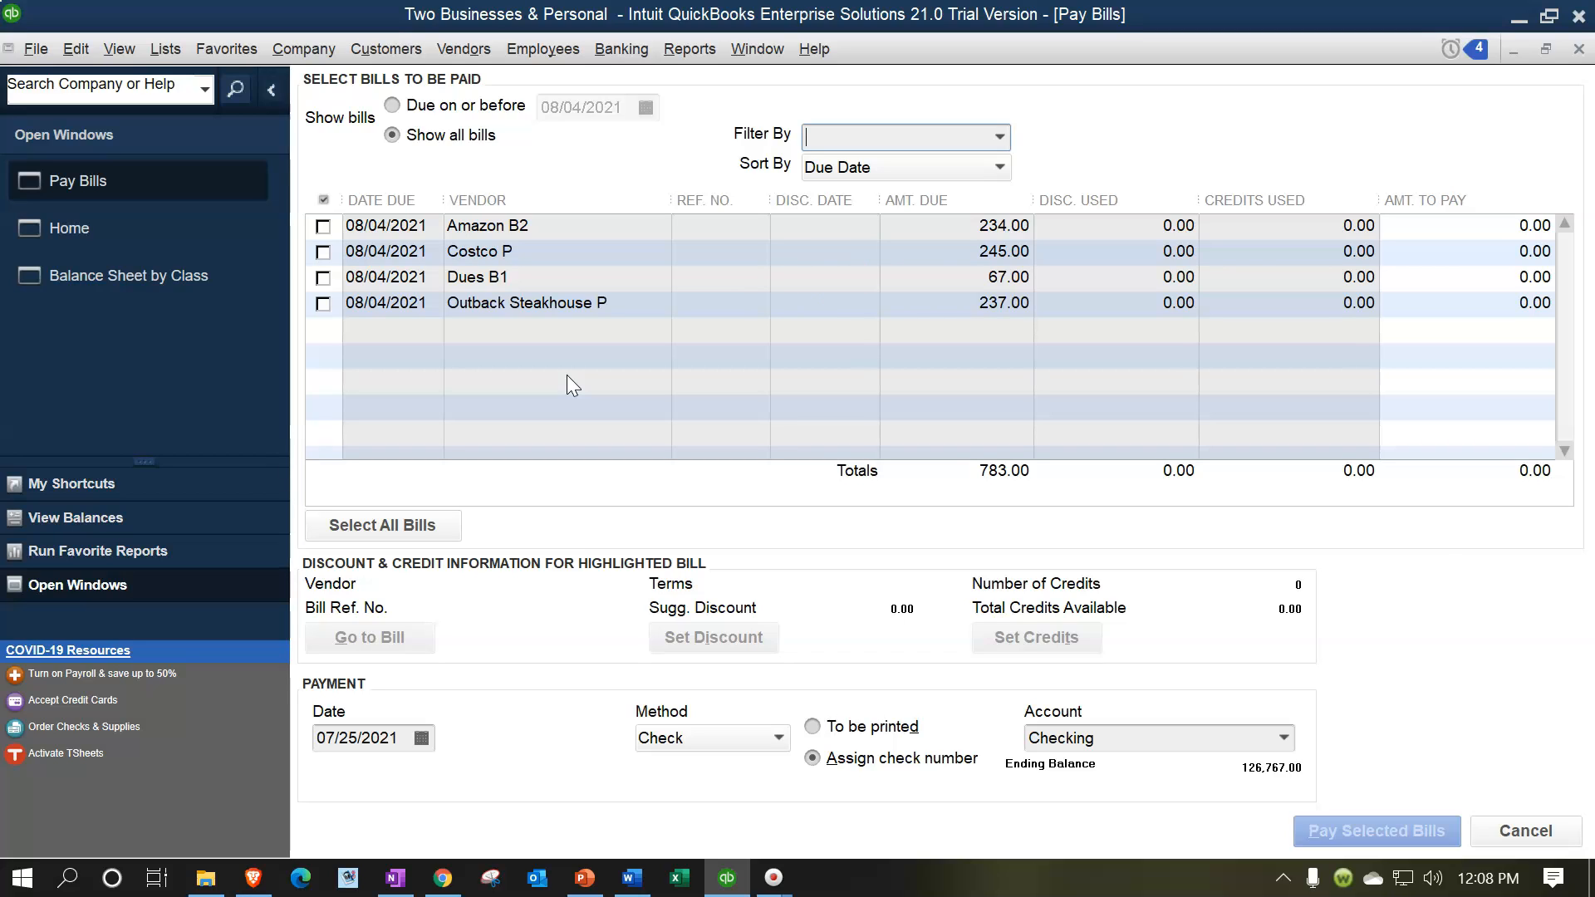
left_click(1579, 49)
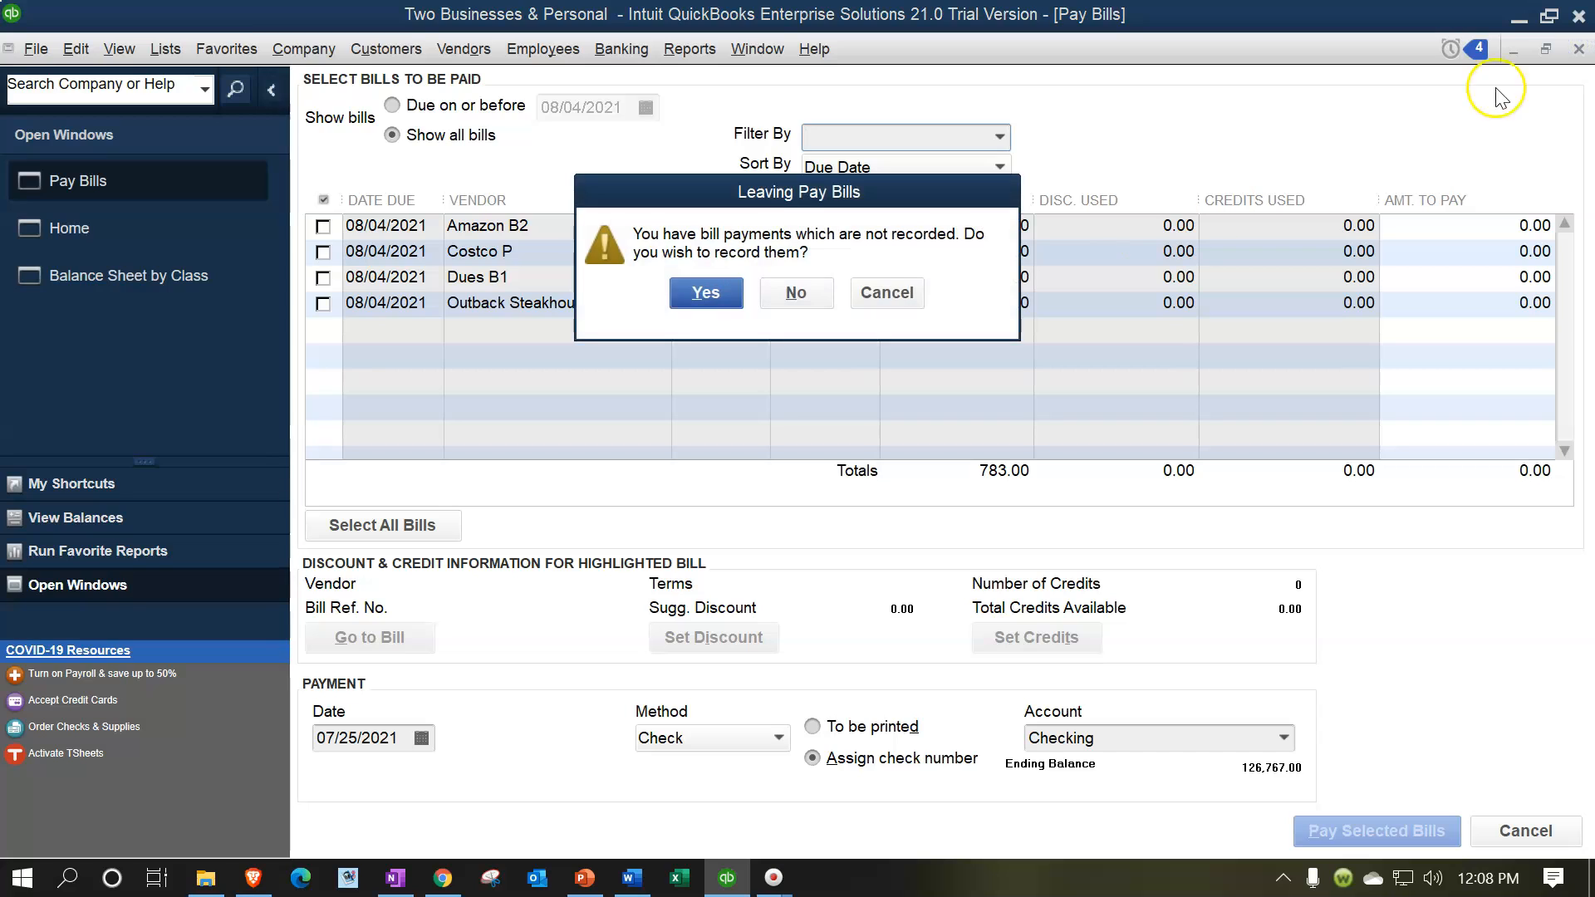
left_click(798, 295)
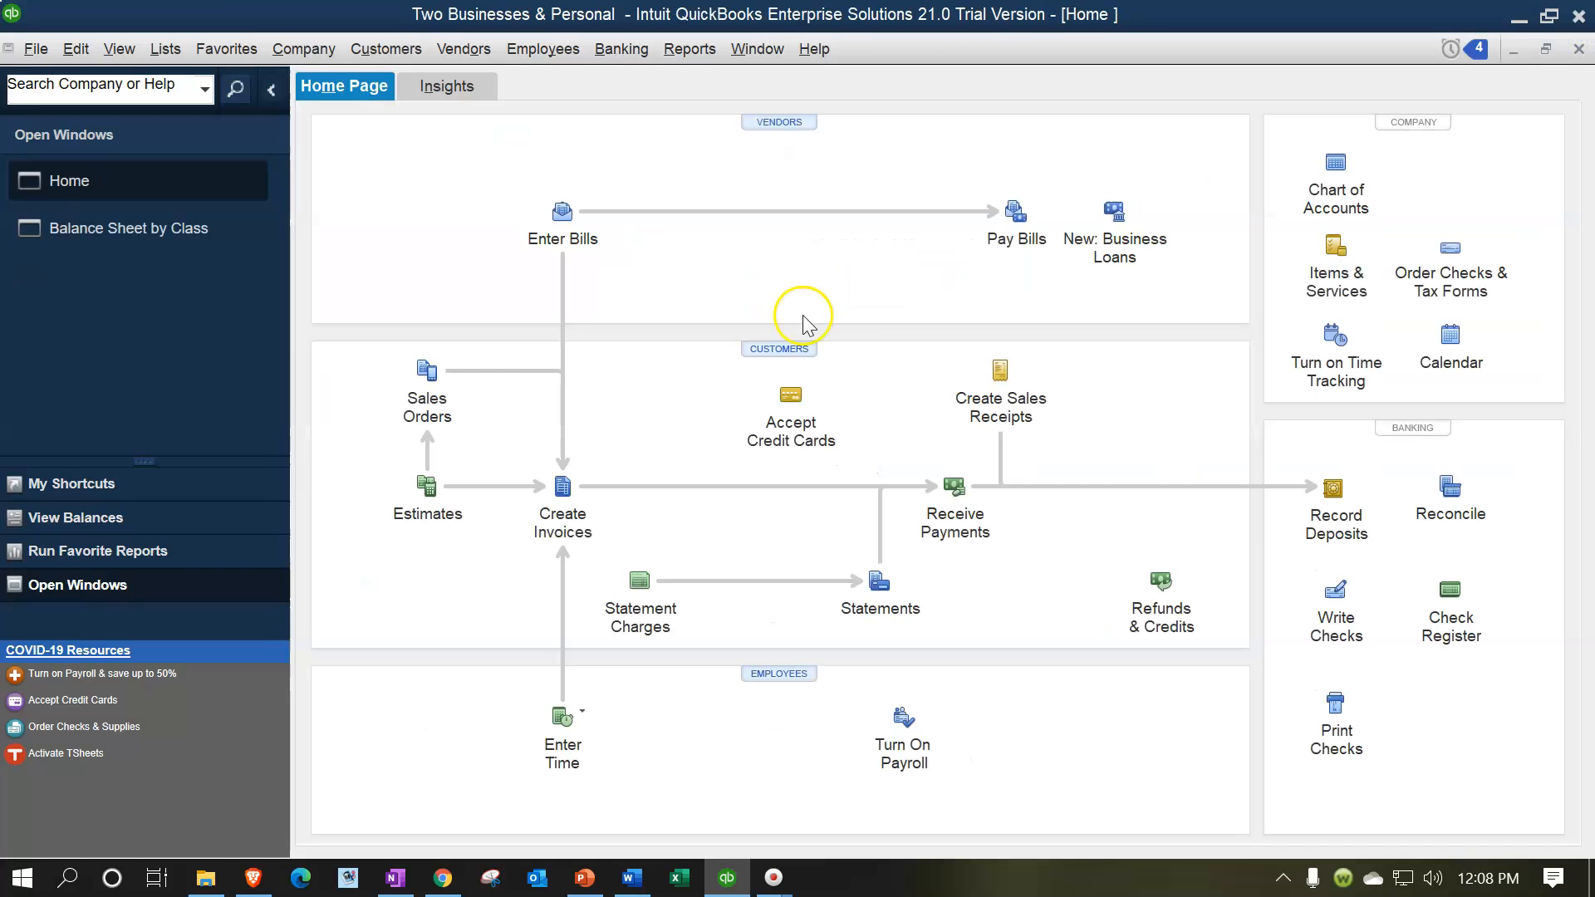
- Rename account 20000 in the chart of accounts as Accounts Payable B1 and save it
left_click(158, 56)
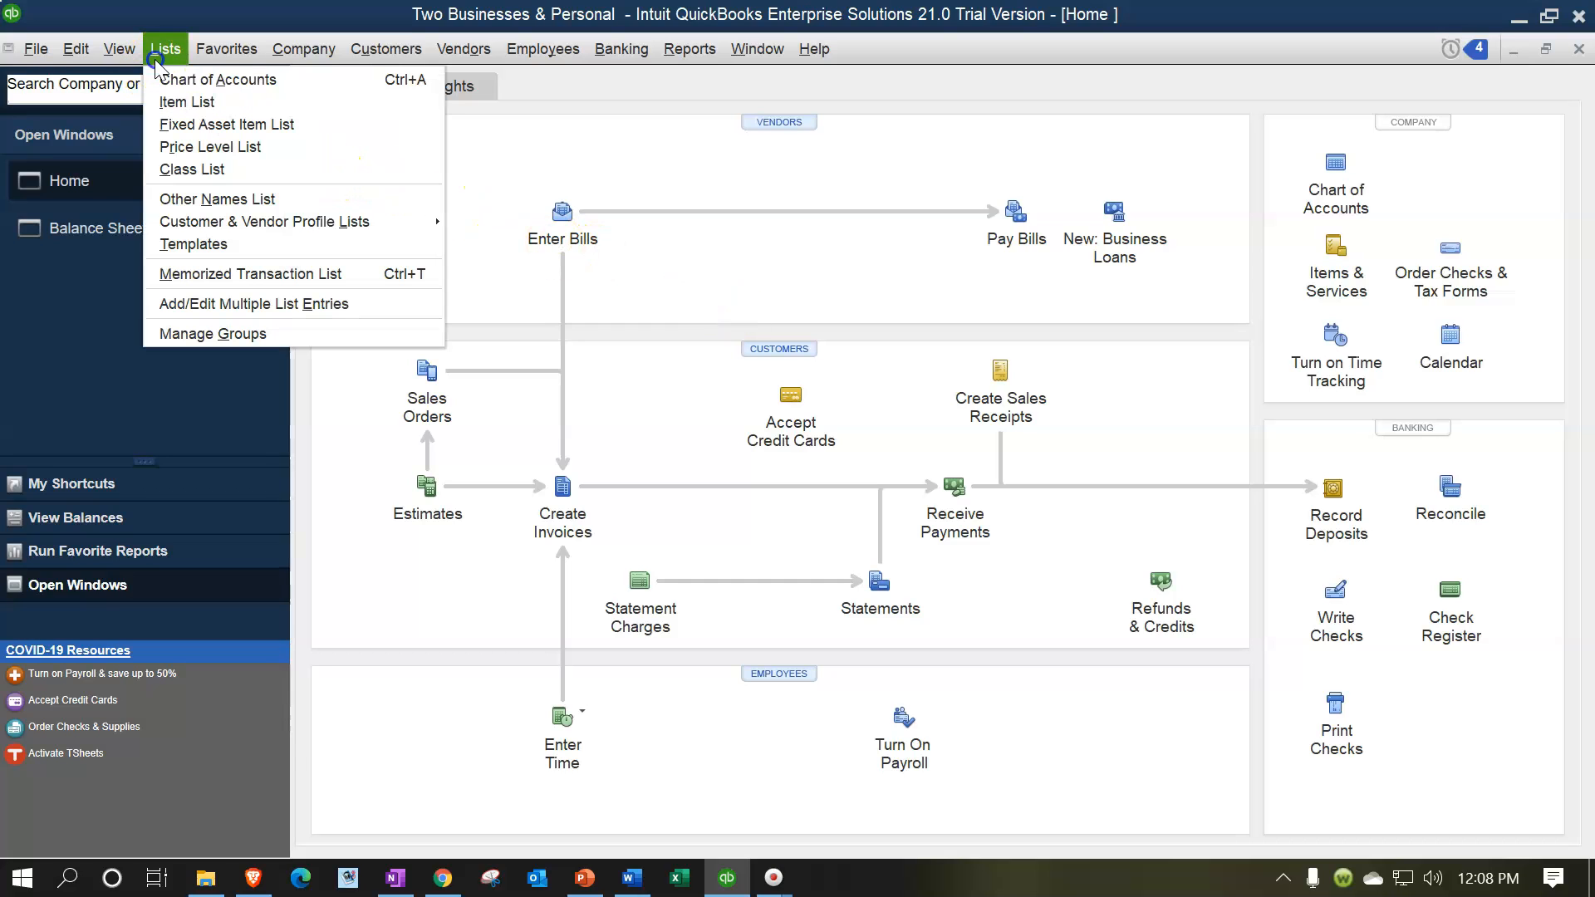
left_click(175, 79)
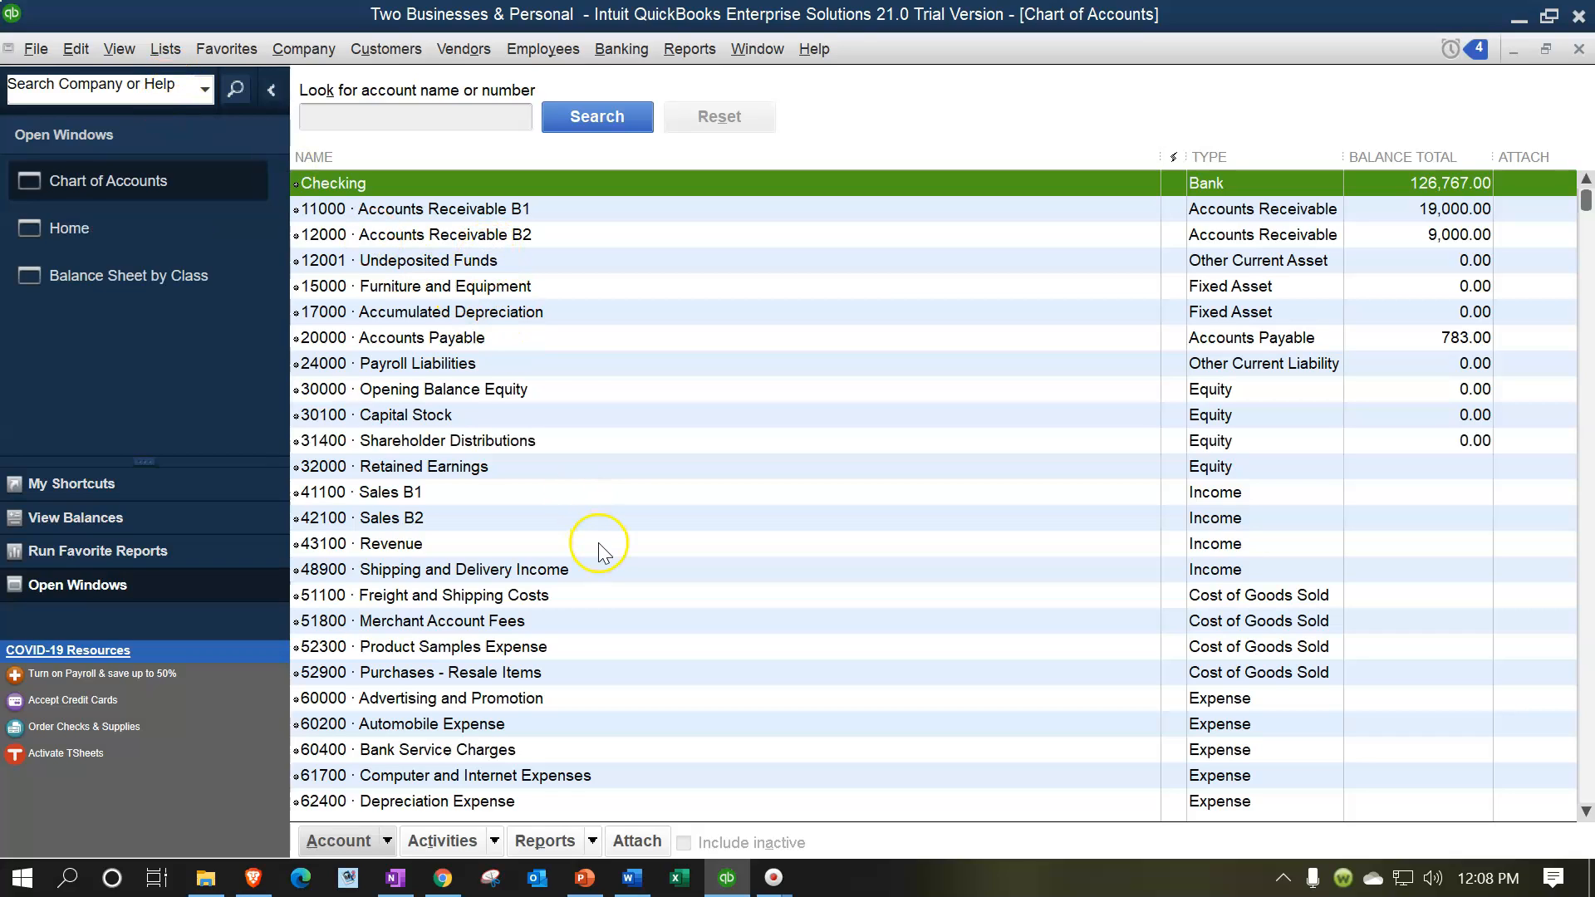
left_click(524, 338)
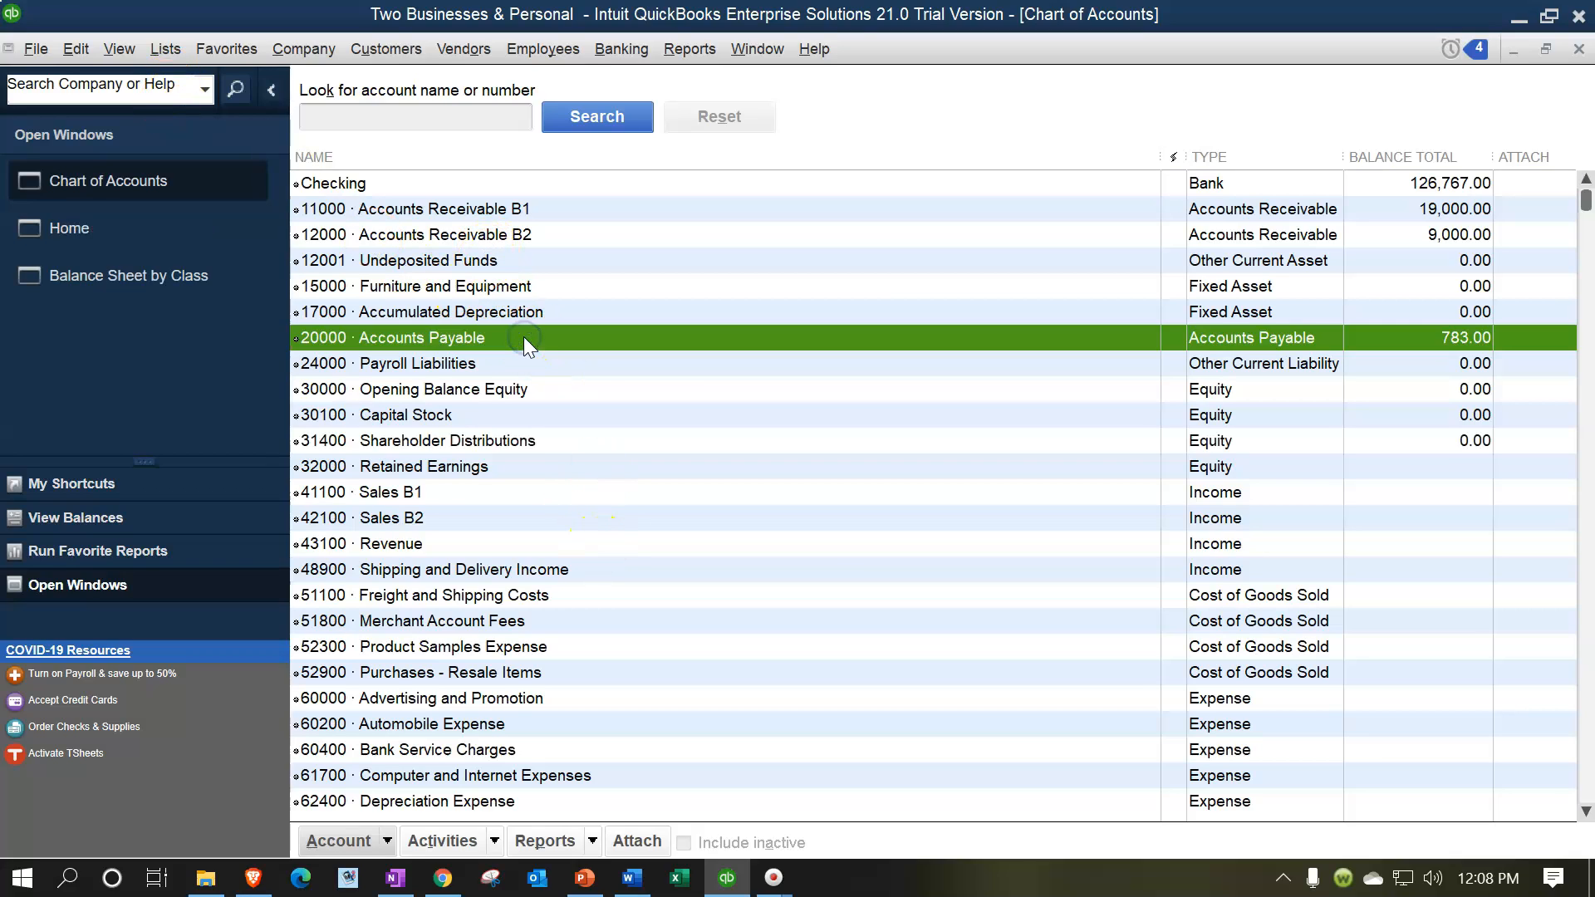
right_click(524, 336)
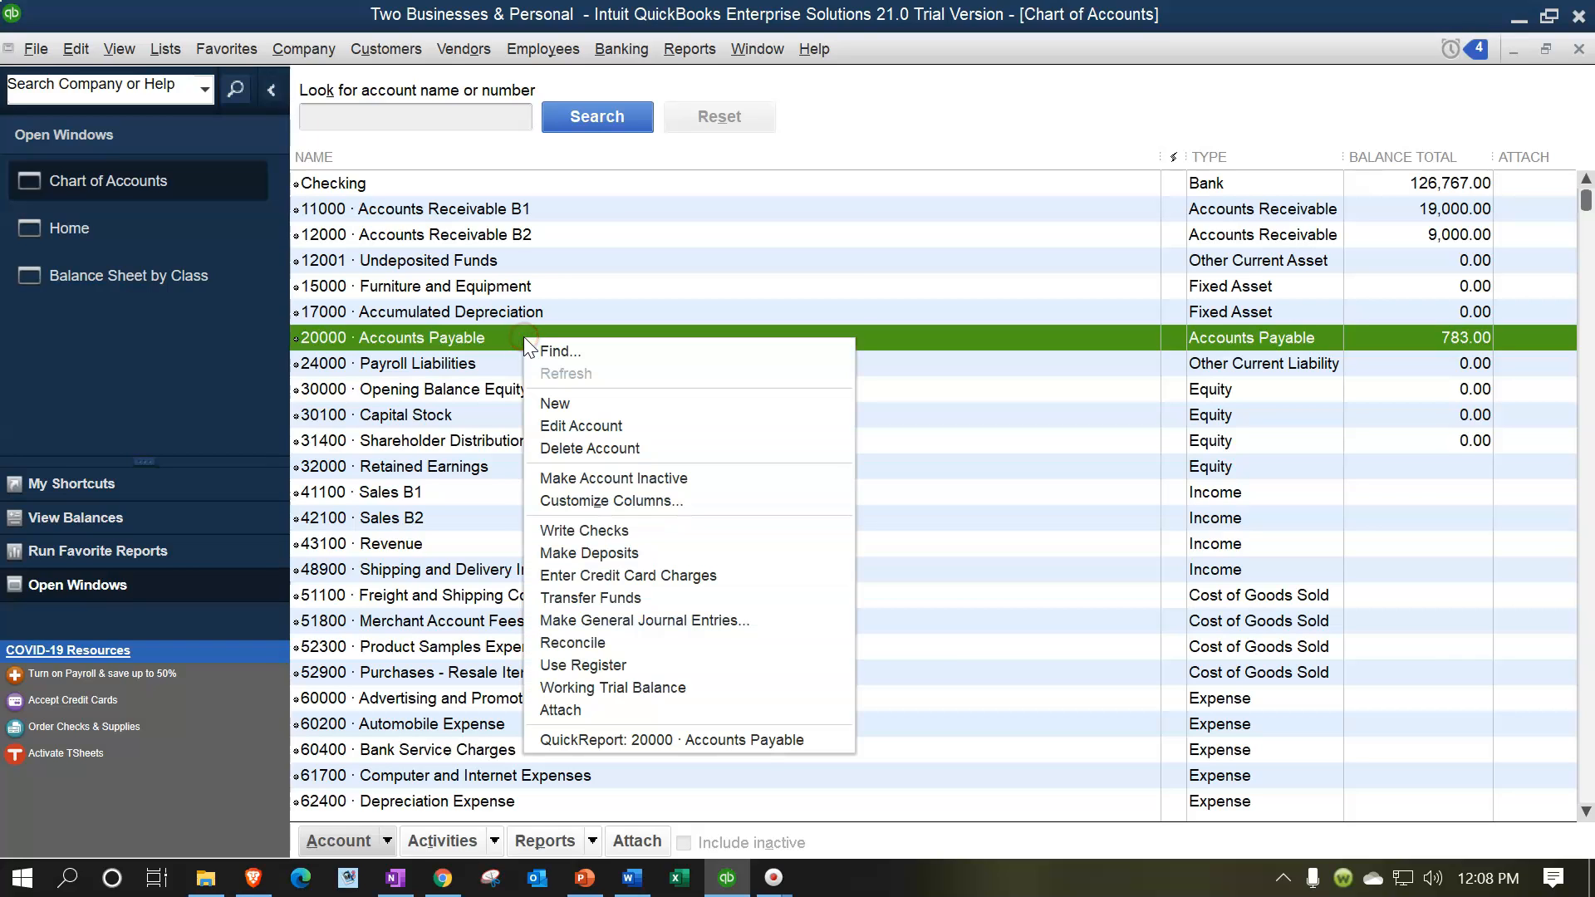
left_click(548, 427)
left_click(690, 185)
type("B1")
key("Tab")
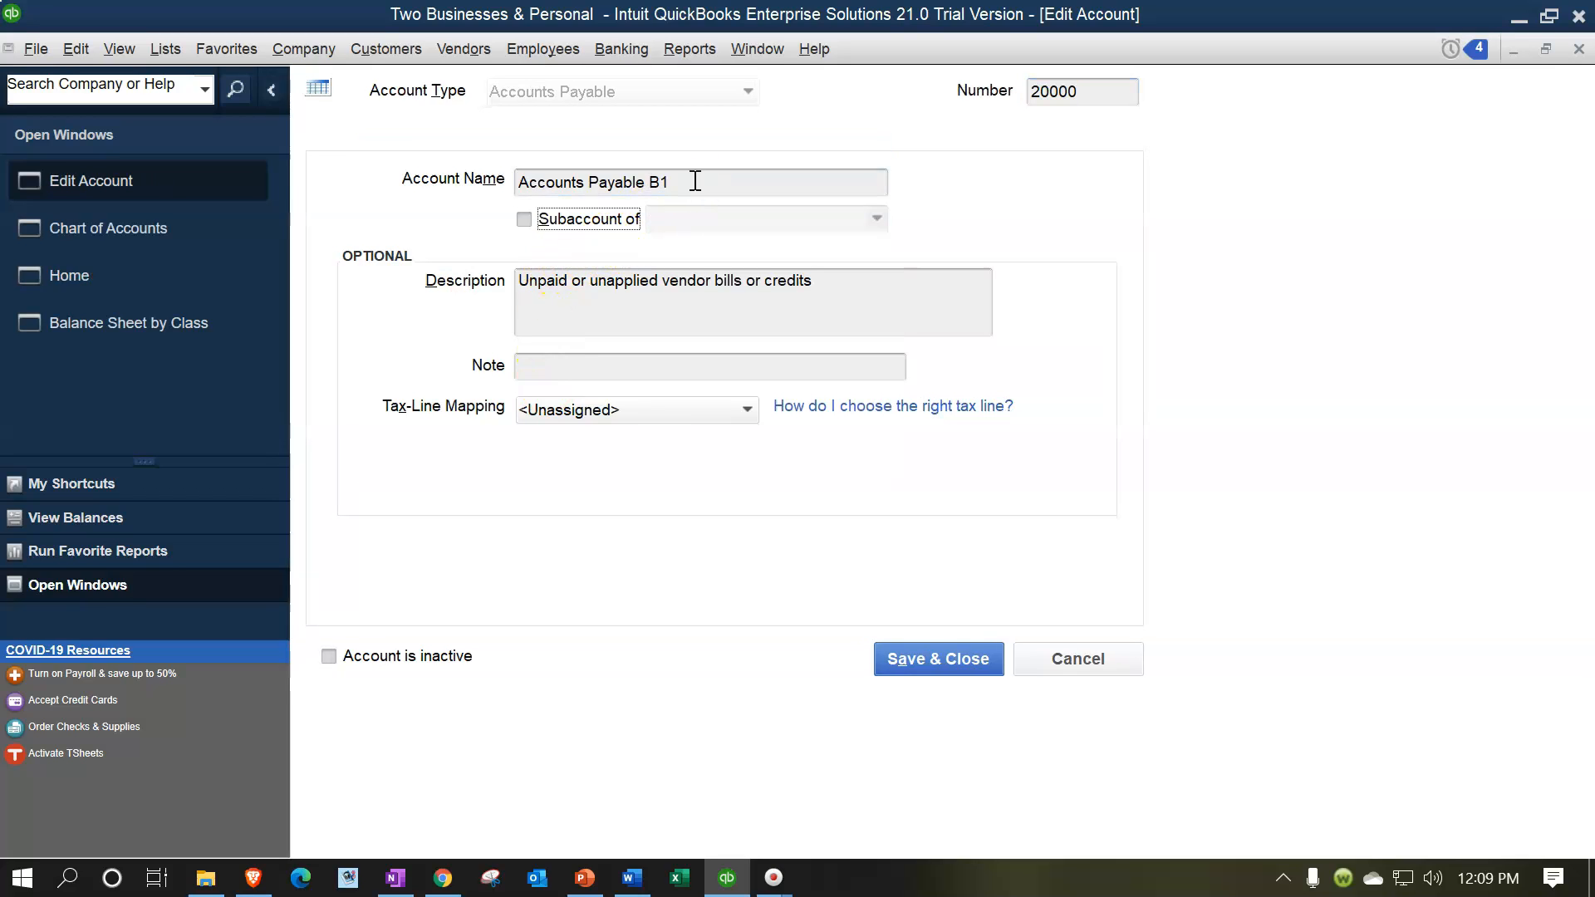
left_click(929, 661)
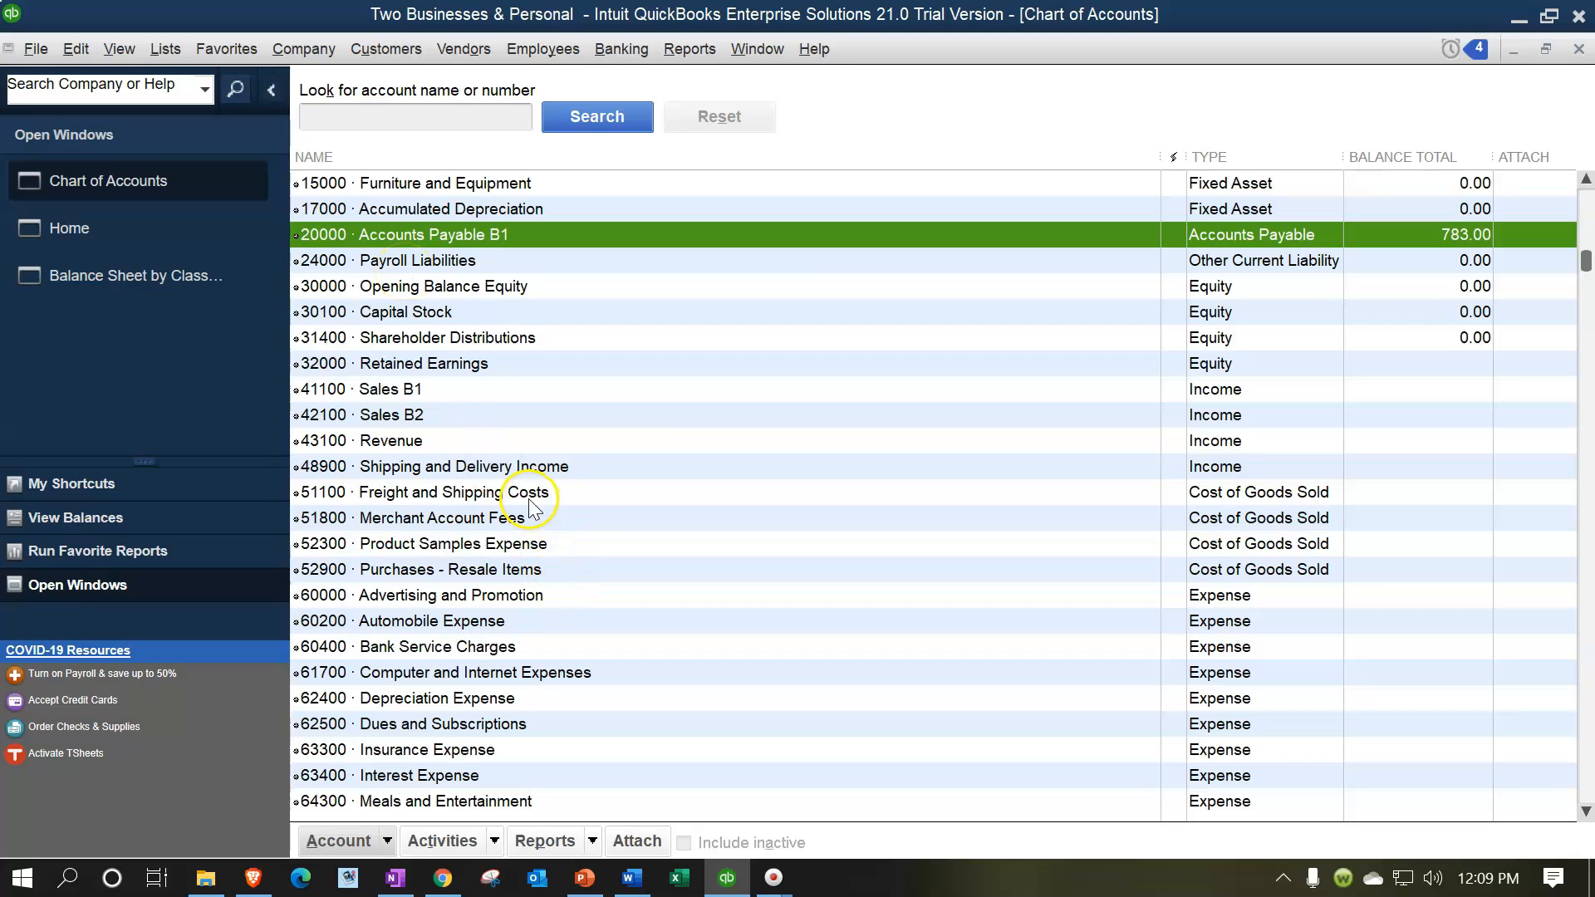
- Start a new account in the chart of accounts with the account type Accounts Payable
left_click(365, 841)
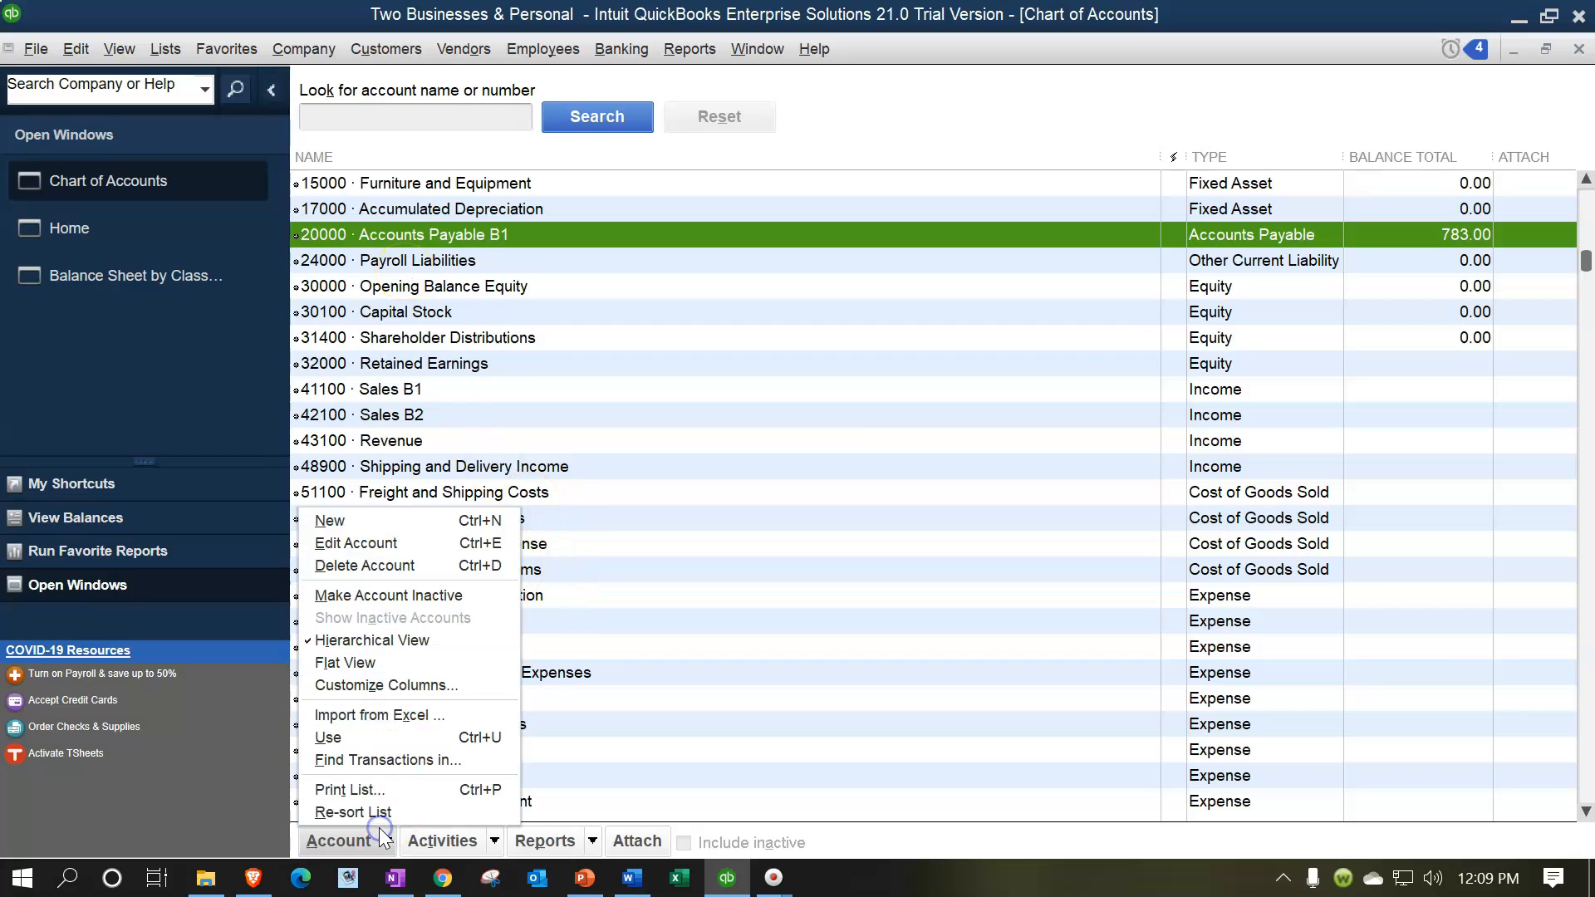
left_click(347, 520)
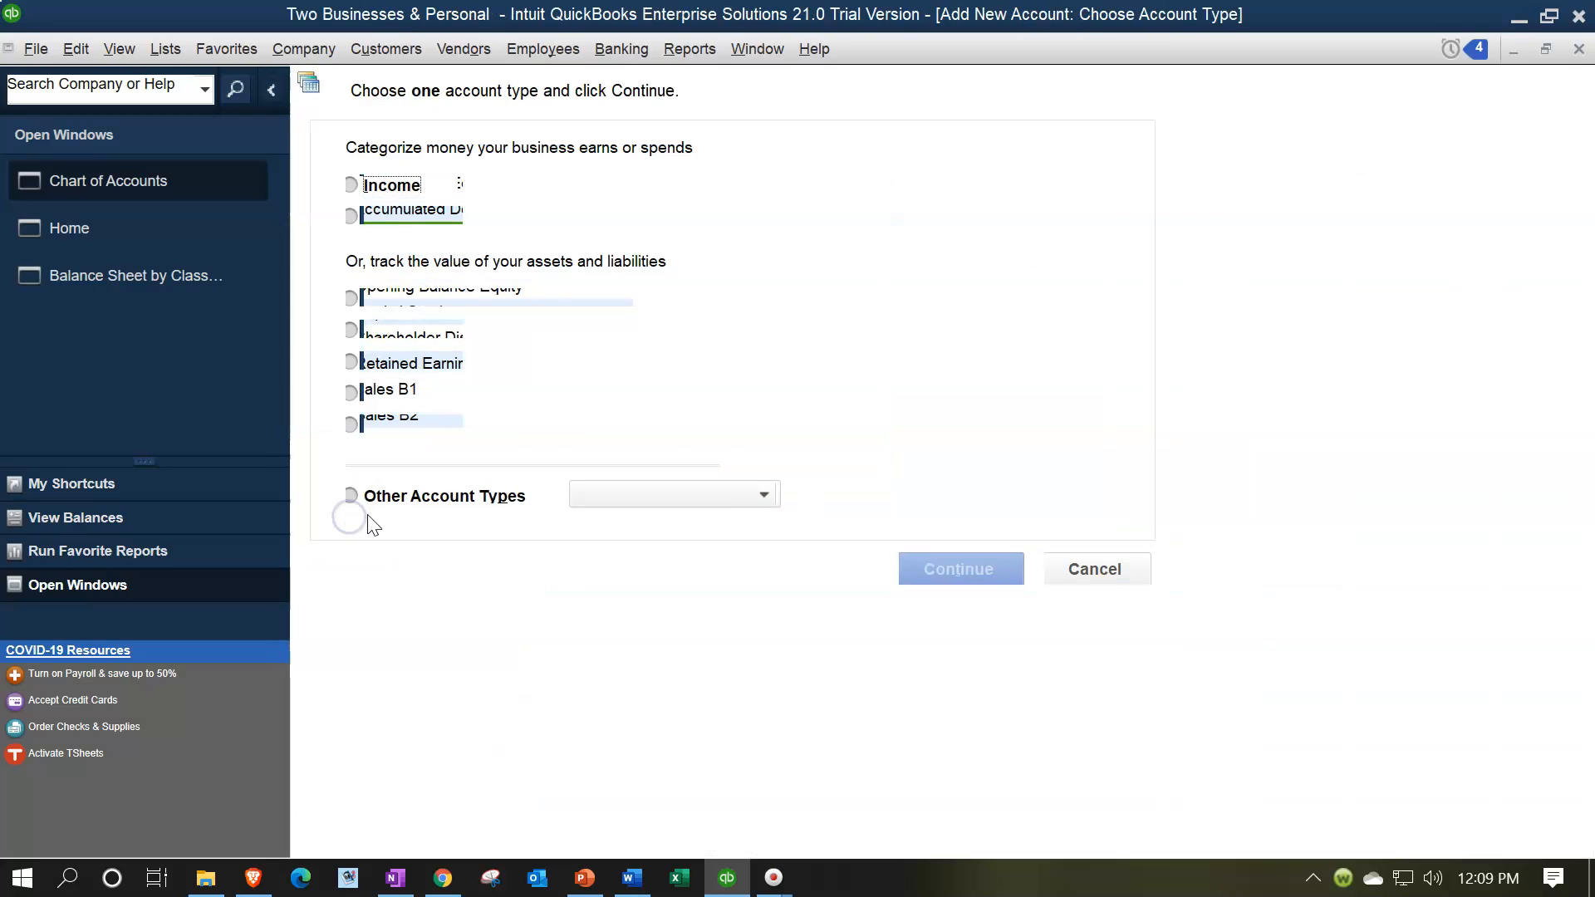
left_click(716, 493)
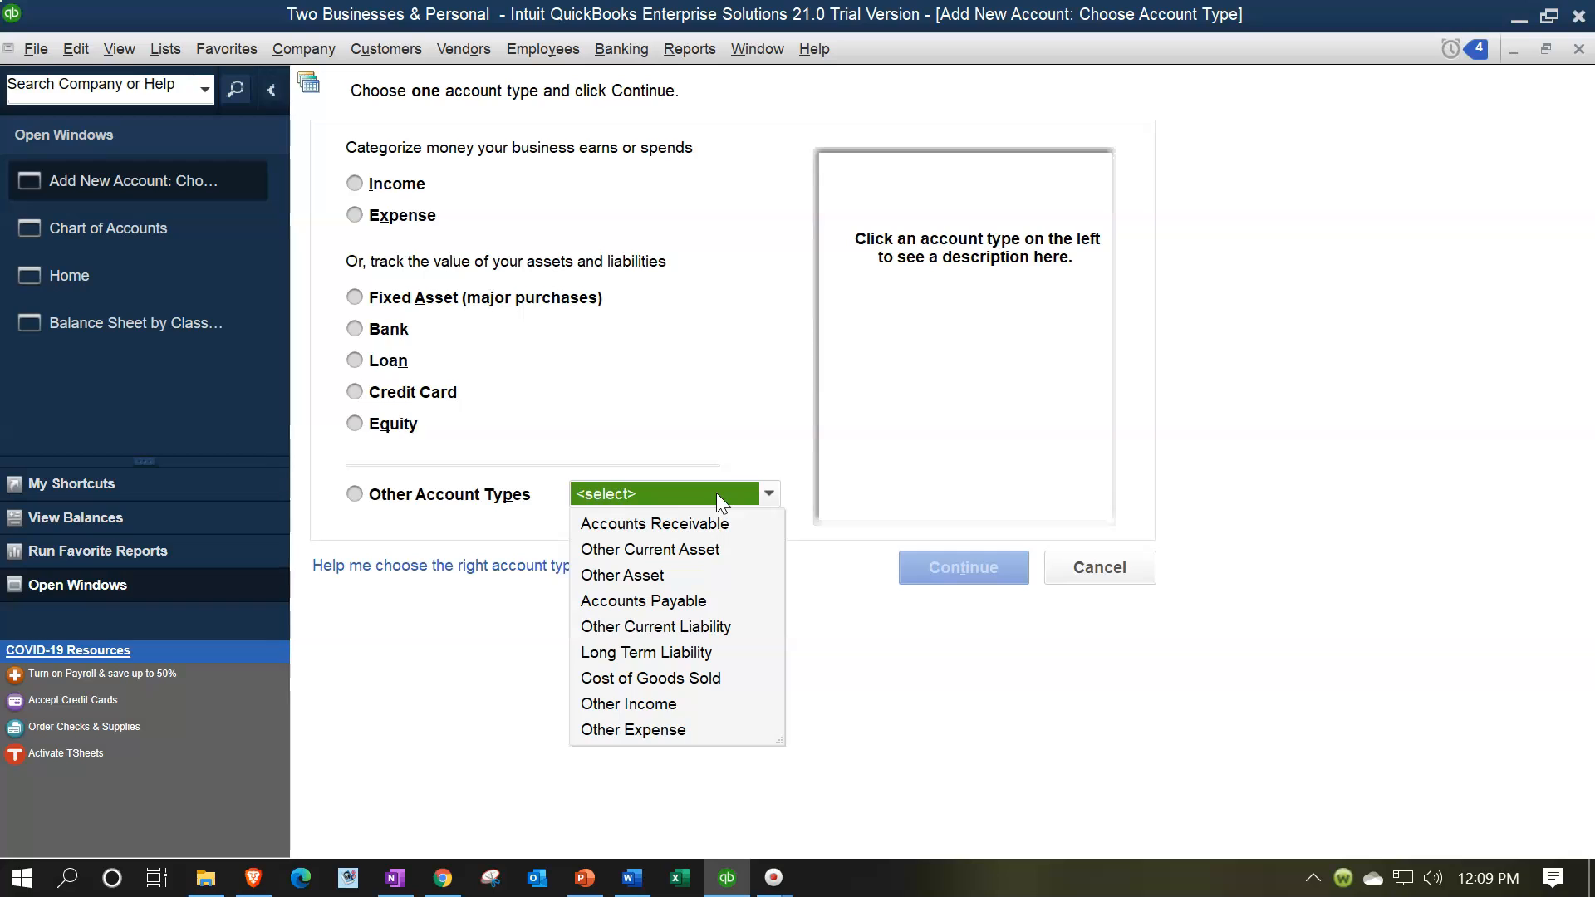
left_click(694, 603)
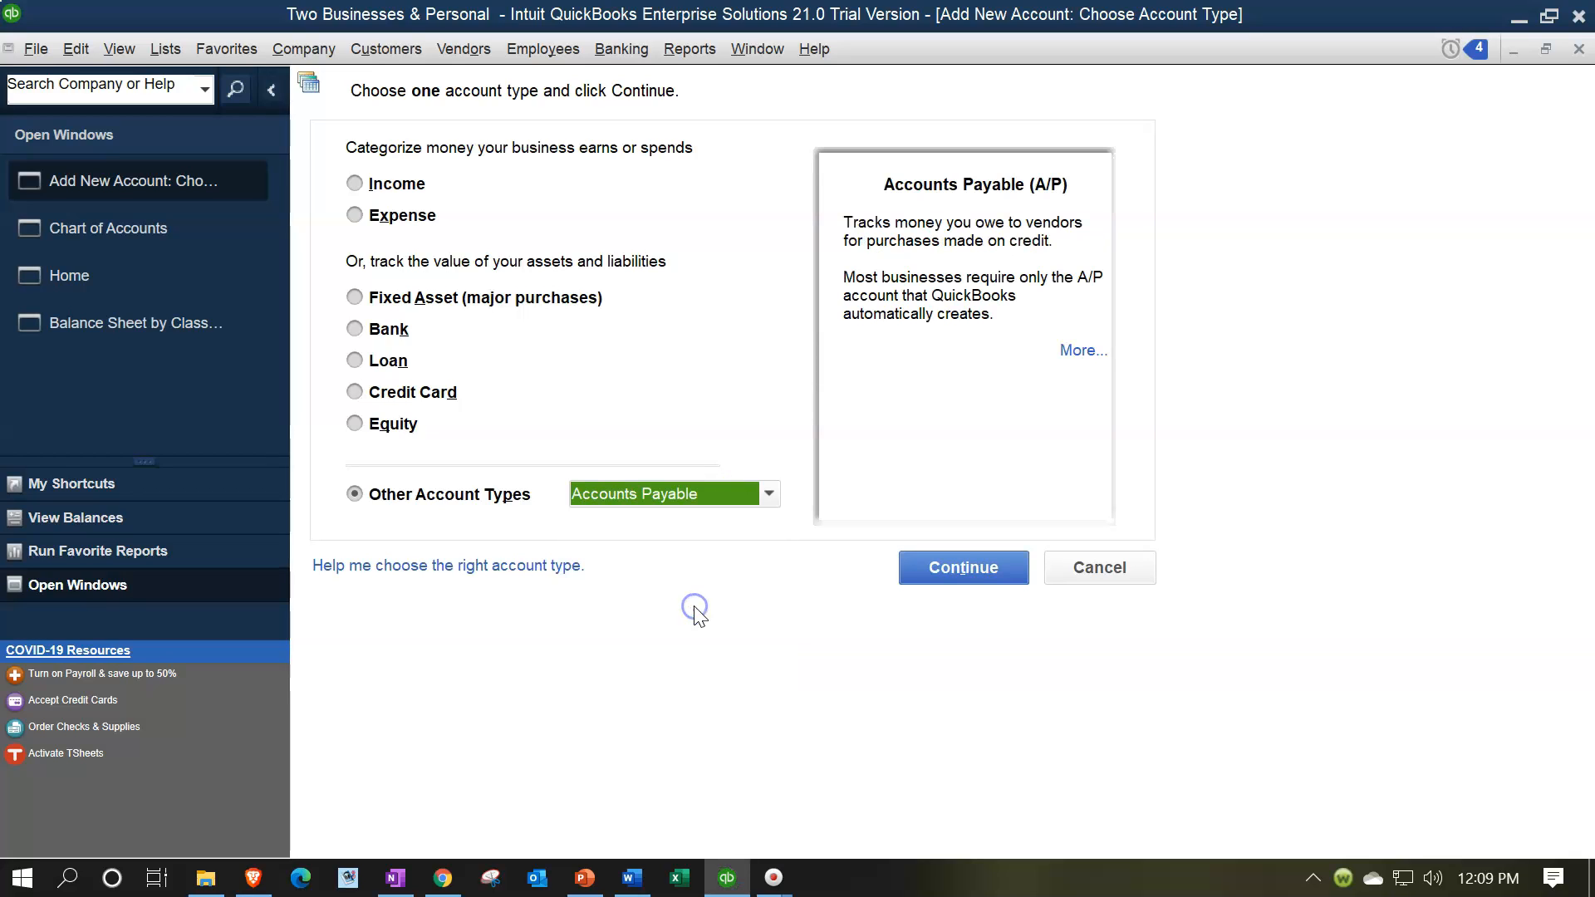
left_click(970, 566)
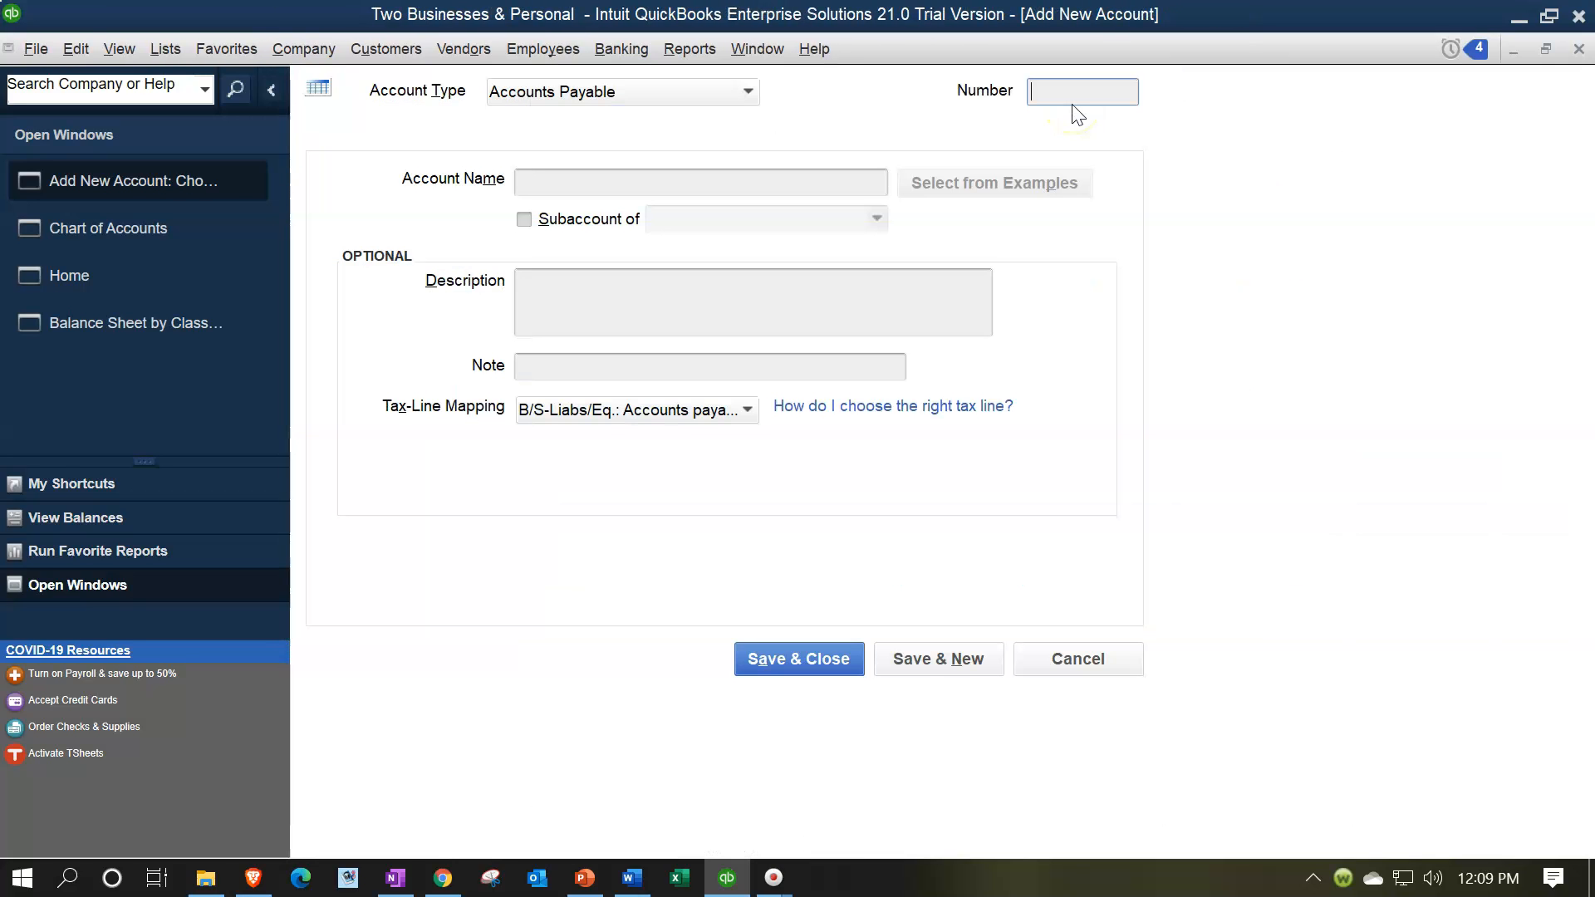
- Give the new account number 20100 and the name Accounts Payble B2, and save it
type("20100")
key("Tab")
type("Accounts Payble B")
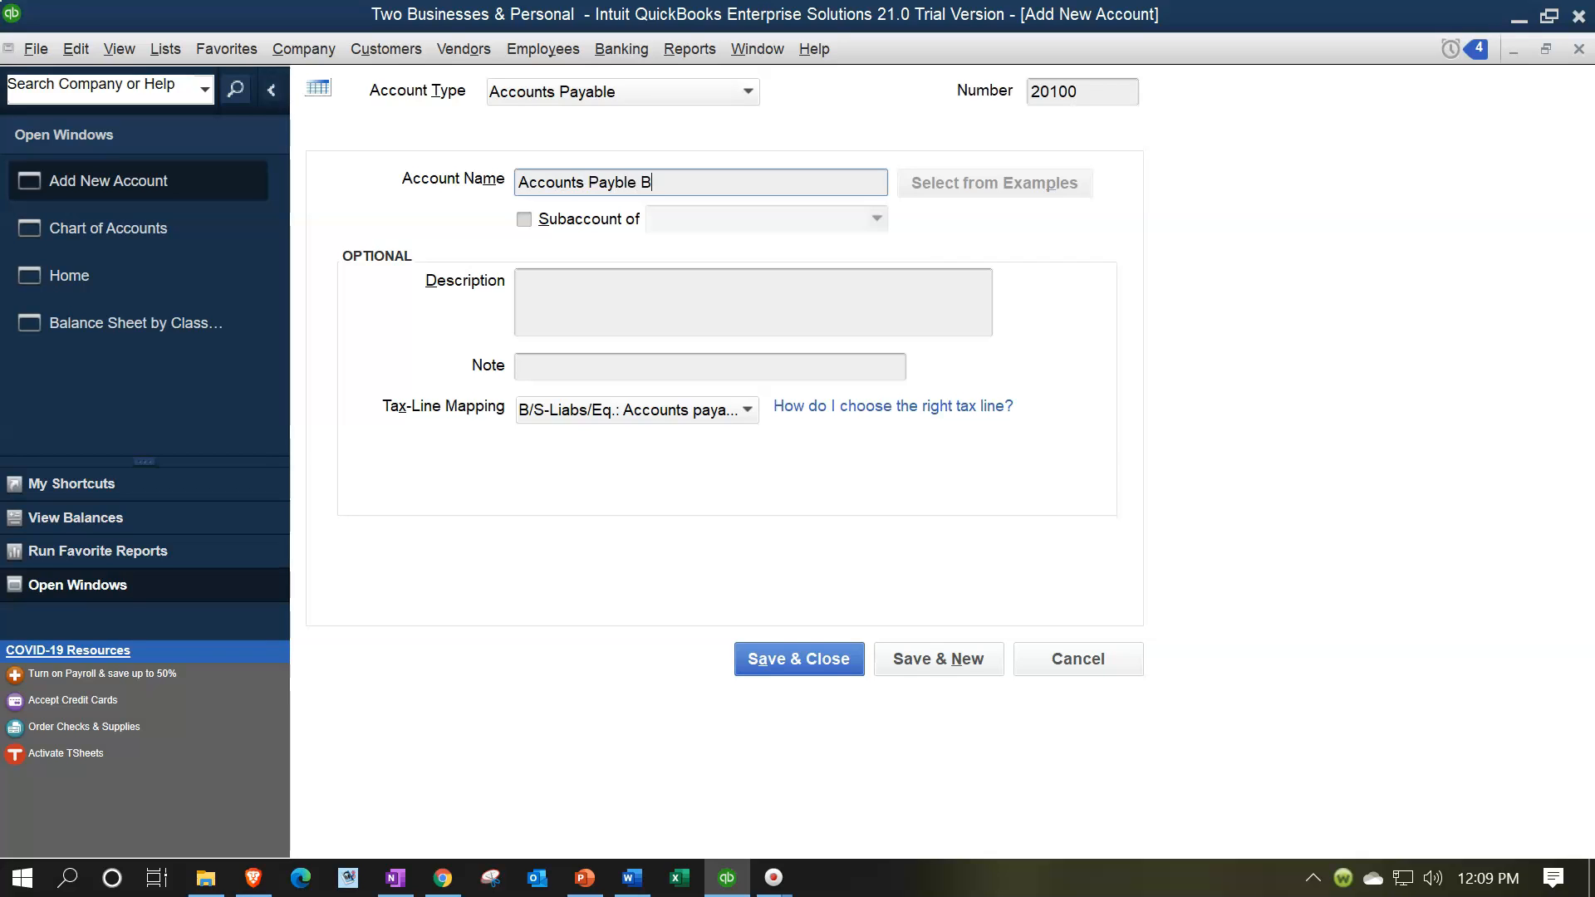
type("2")
key("Tab")
key("Tab")
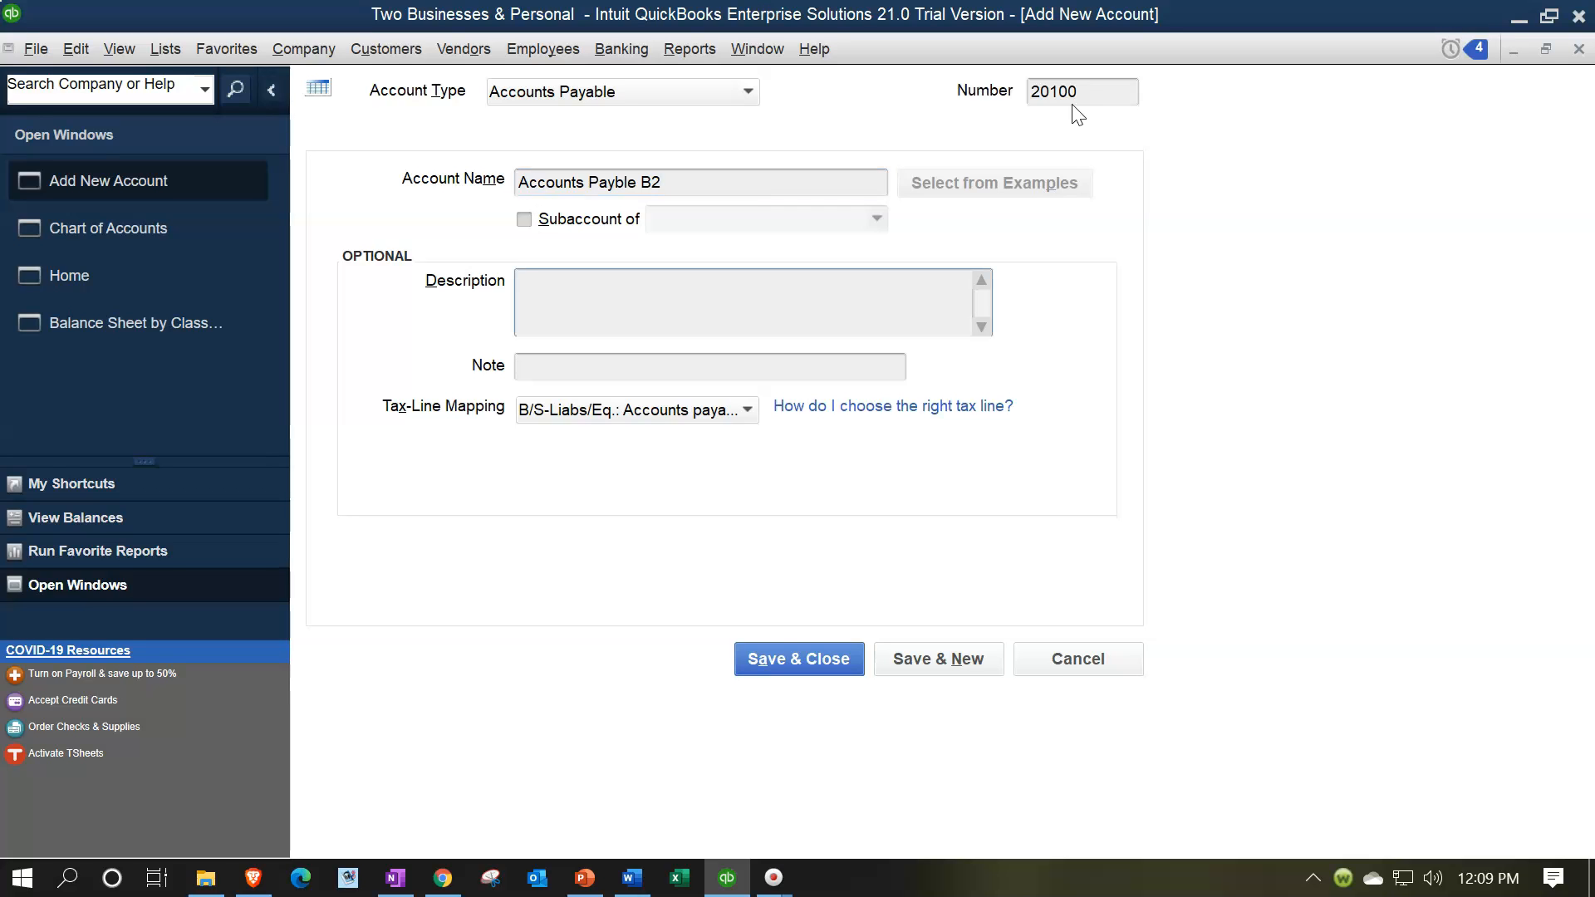
left_click(801, 673)
left_click(798, 657)
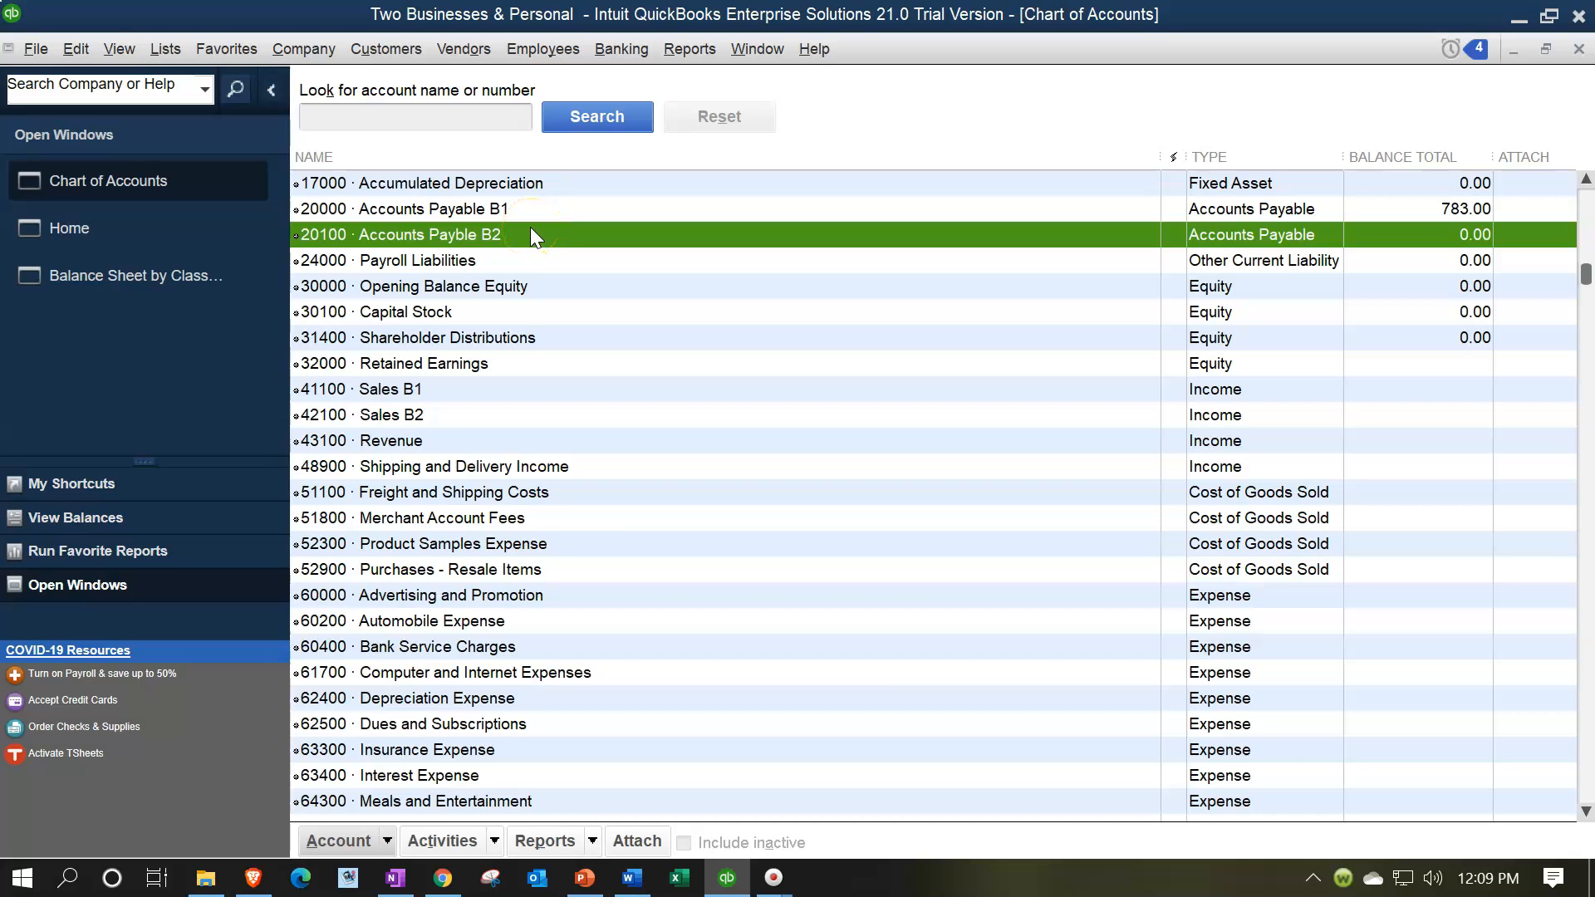
- Start a bill on A/P account 20100 · Accounts Payble B2 for the vendor Insurance Co B2
left_click(50, 224)
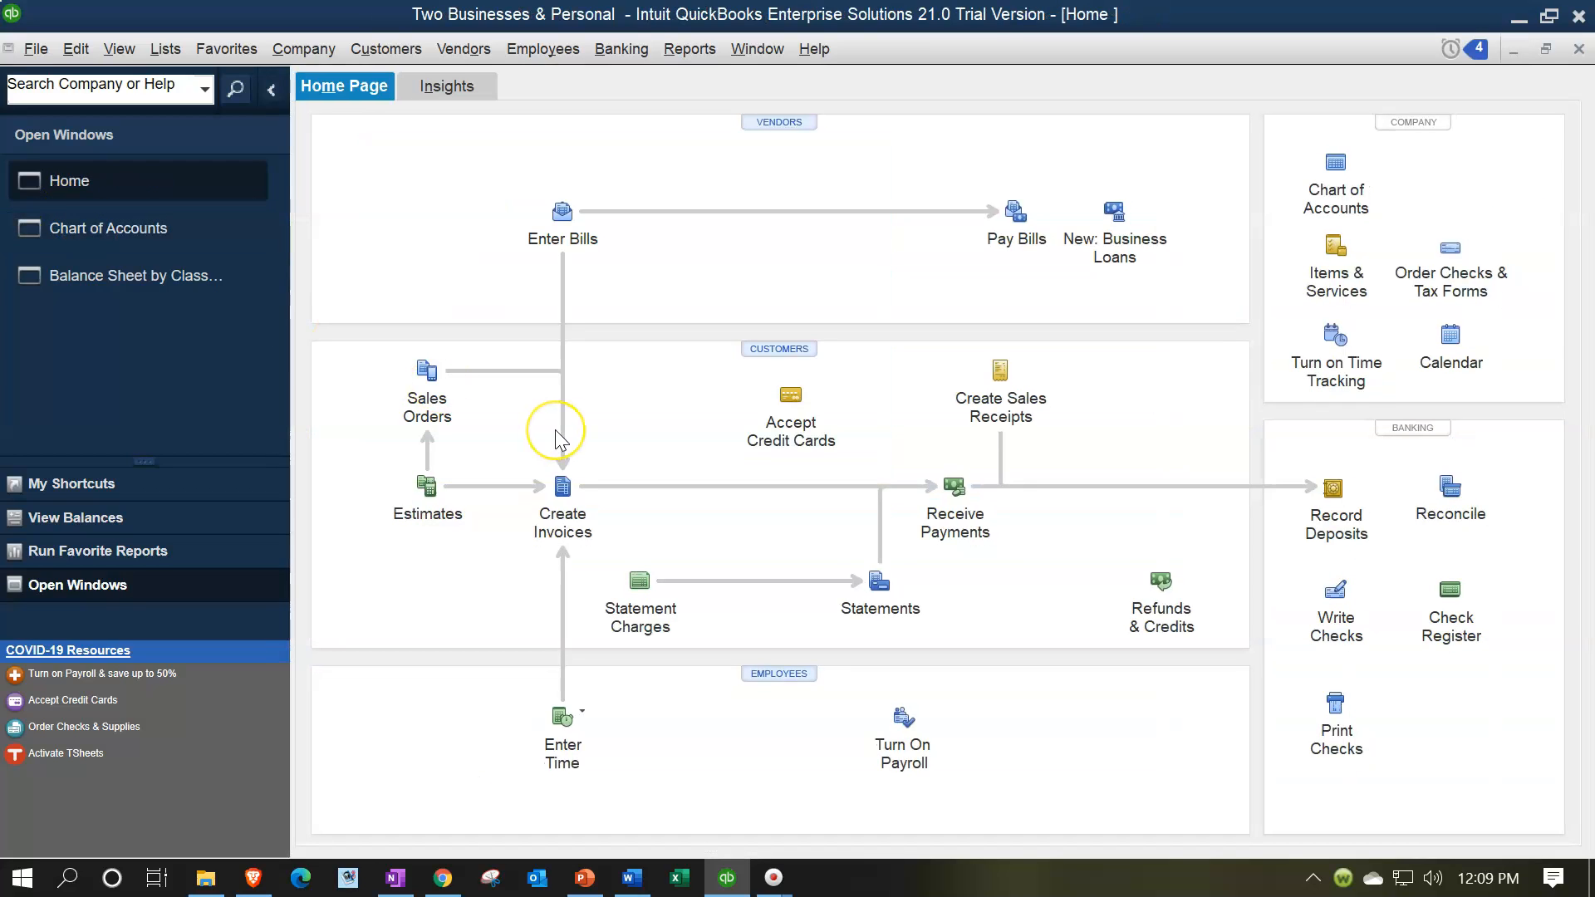
left_click(563, 218)
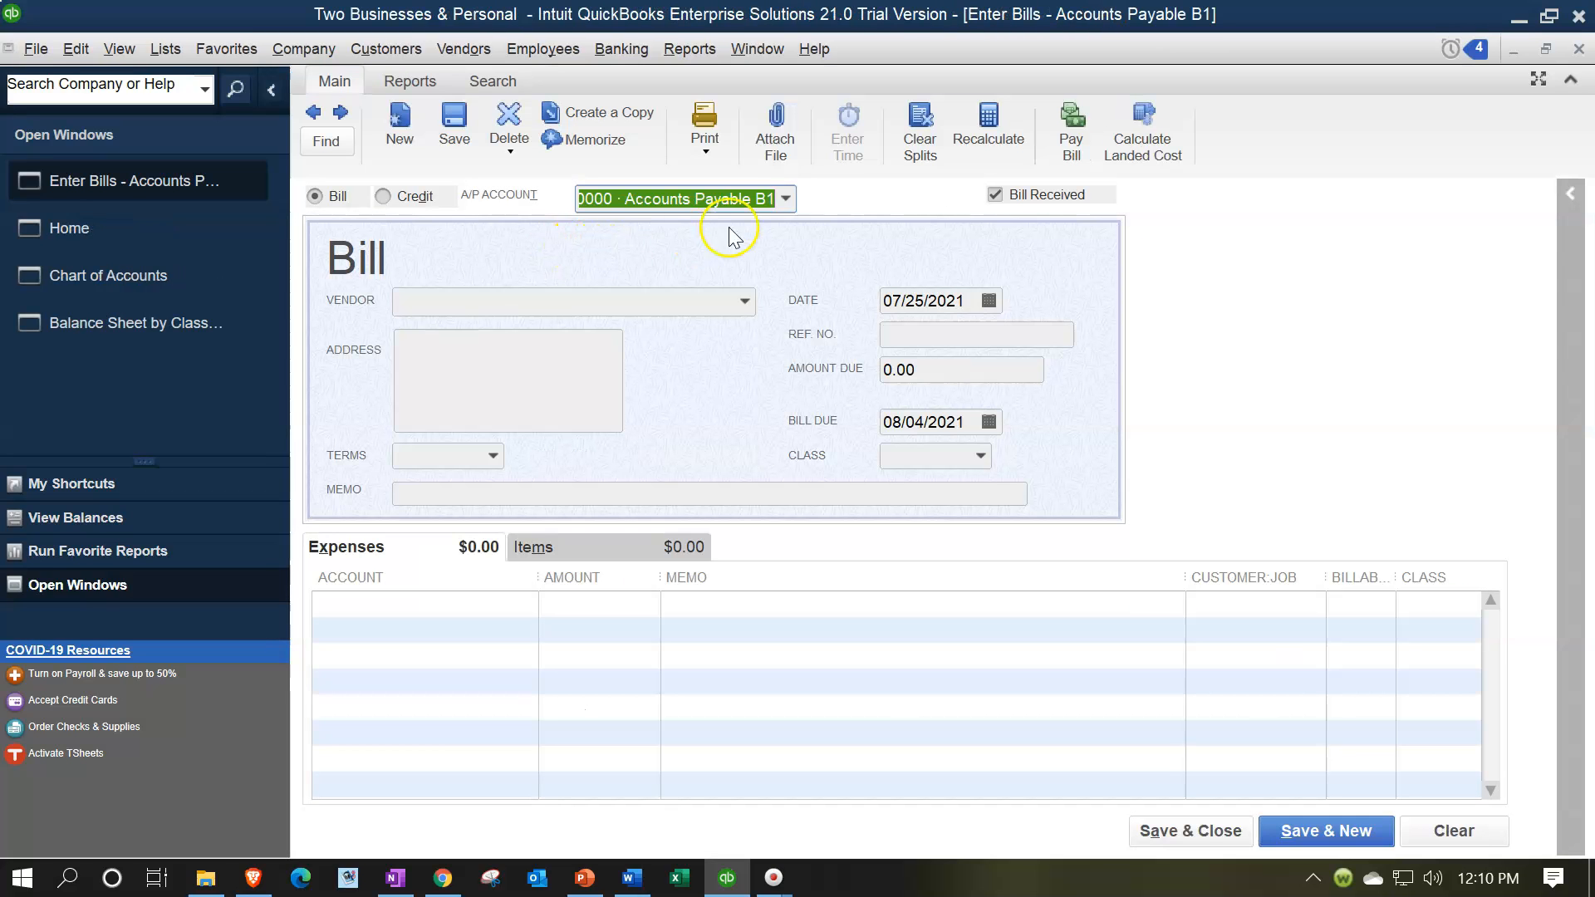
left_click(786, 199)
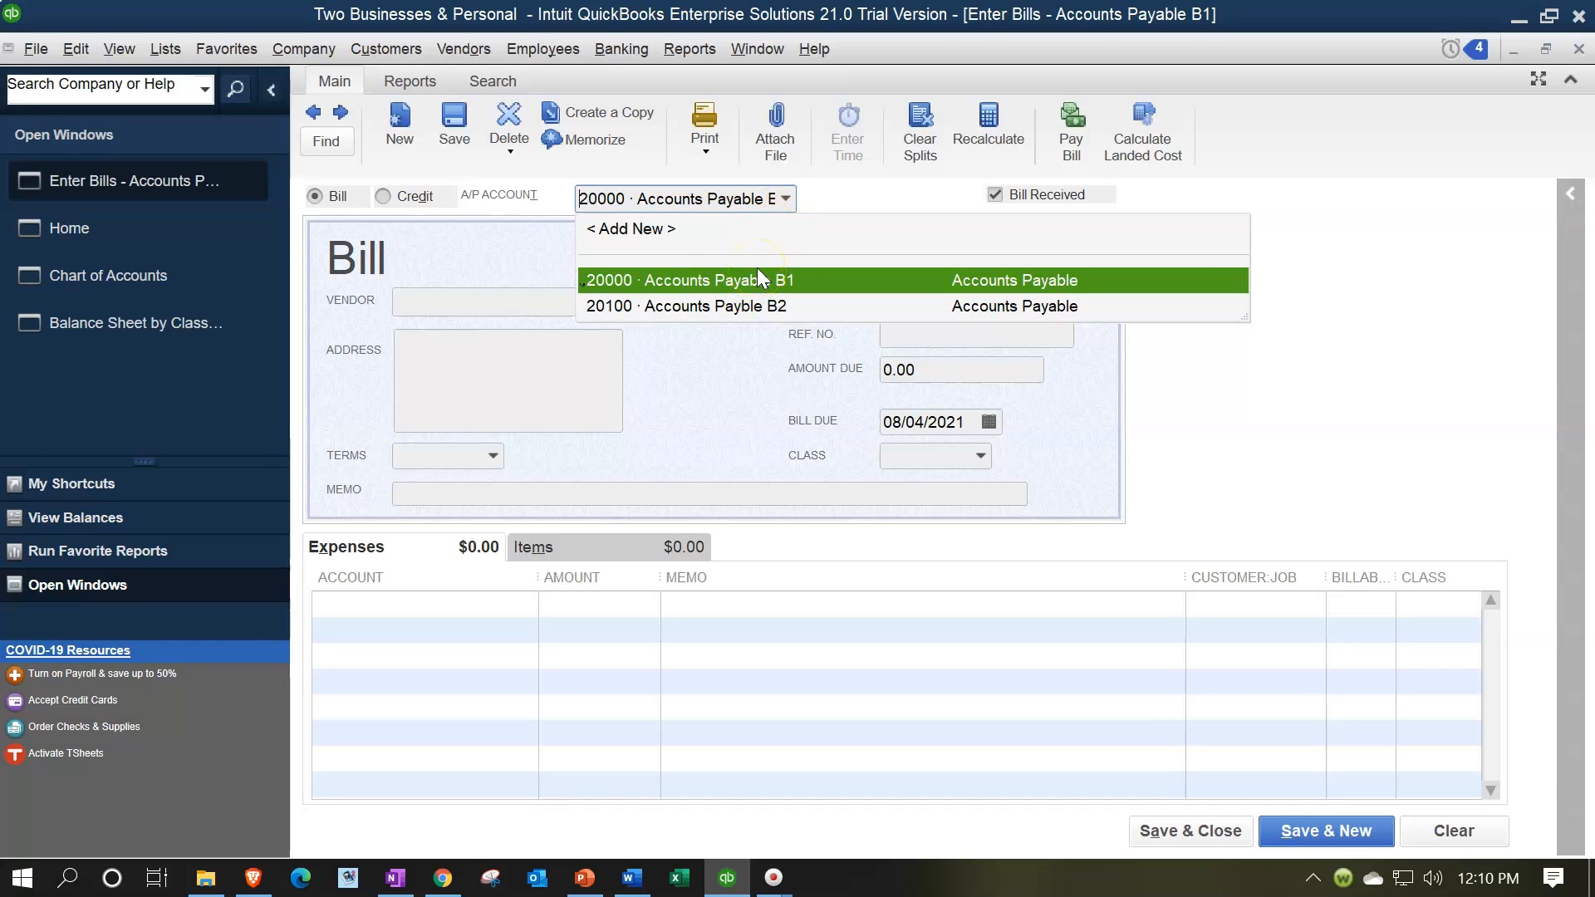
left_click(748, 308)
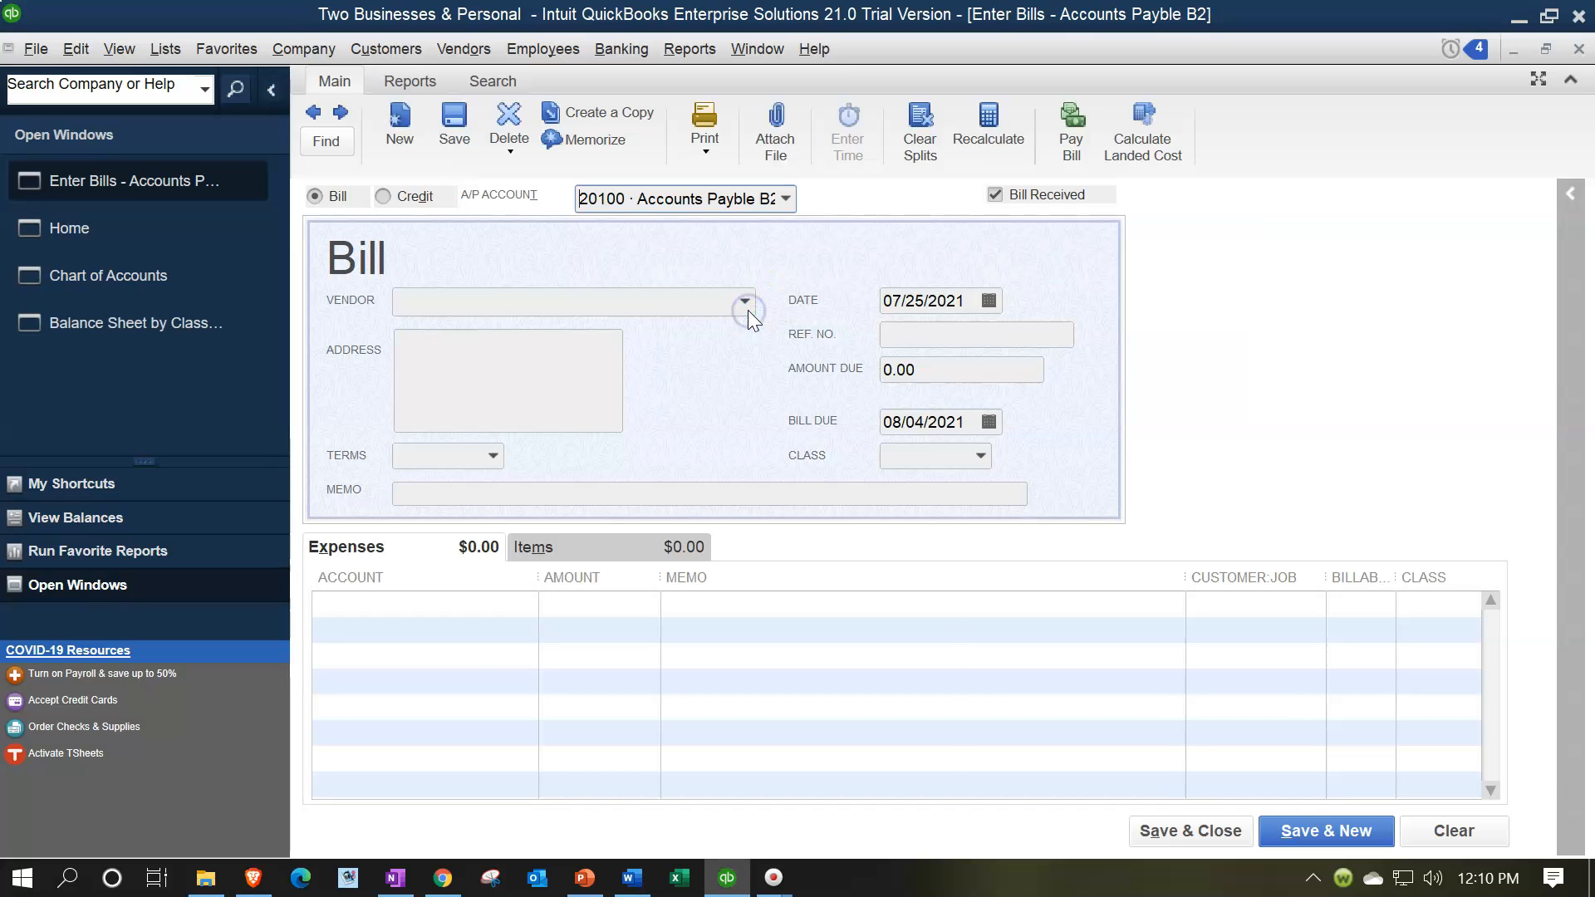
left_click(748, 311)
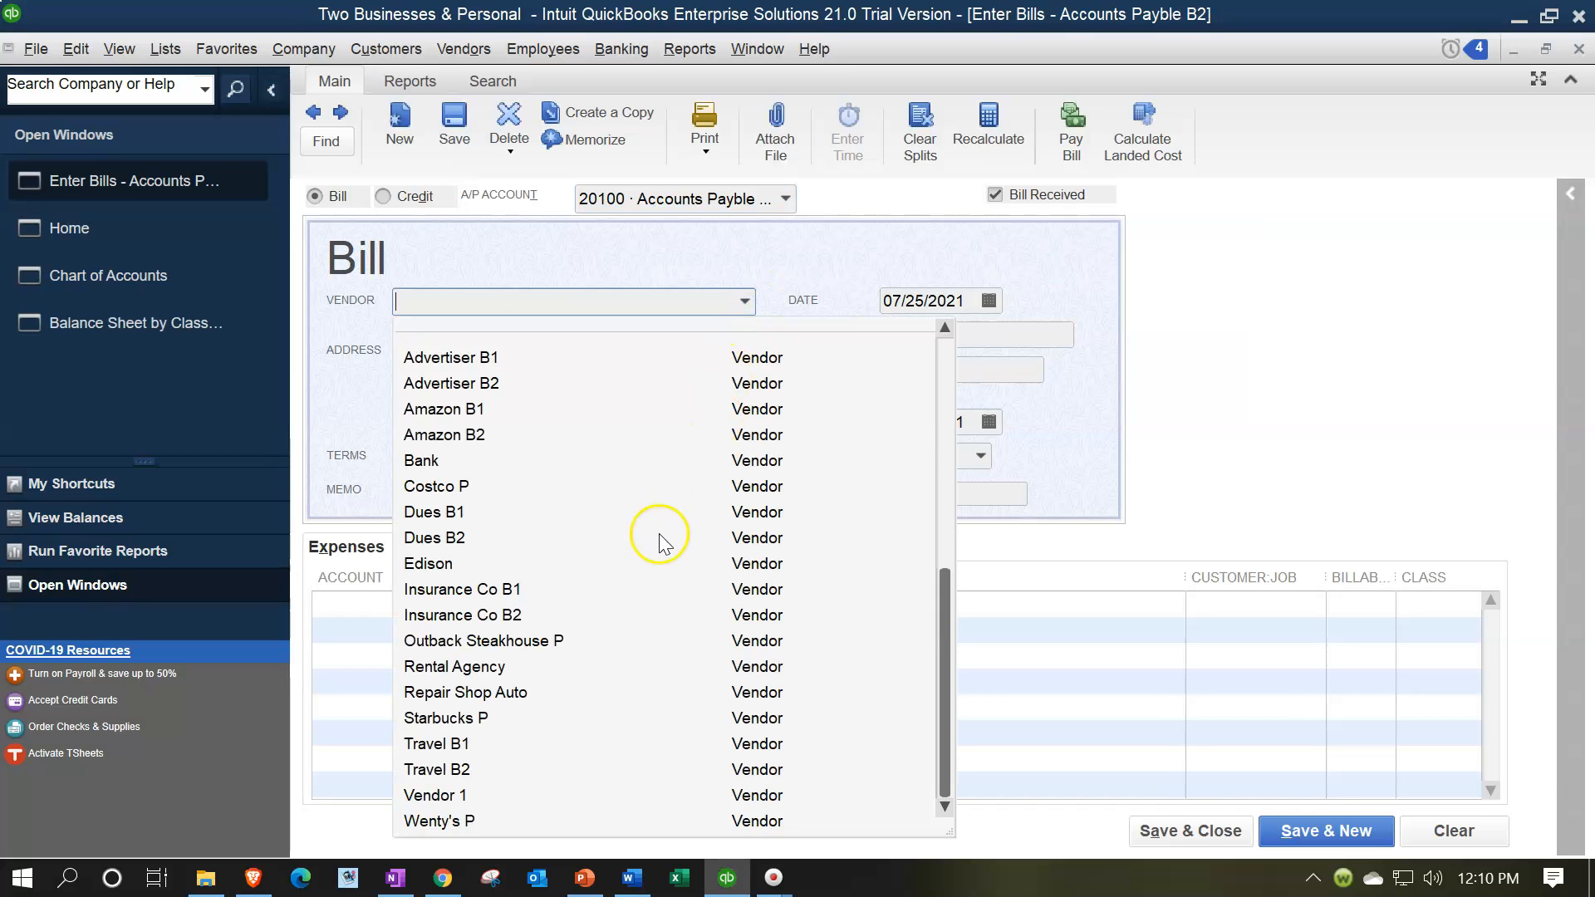
left_click(508, 617)
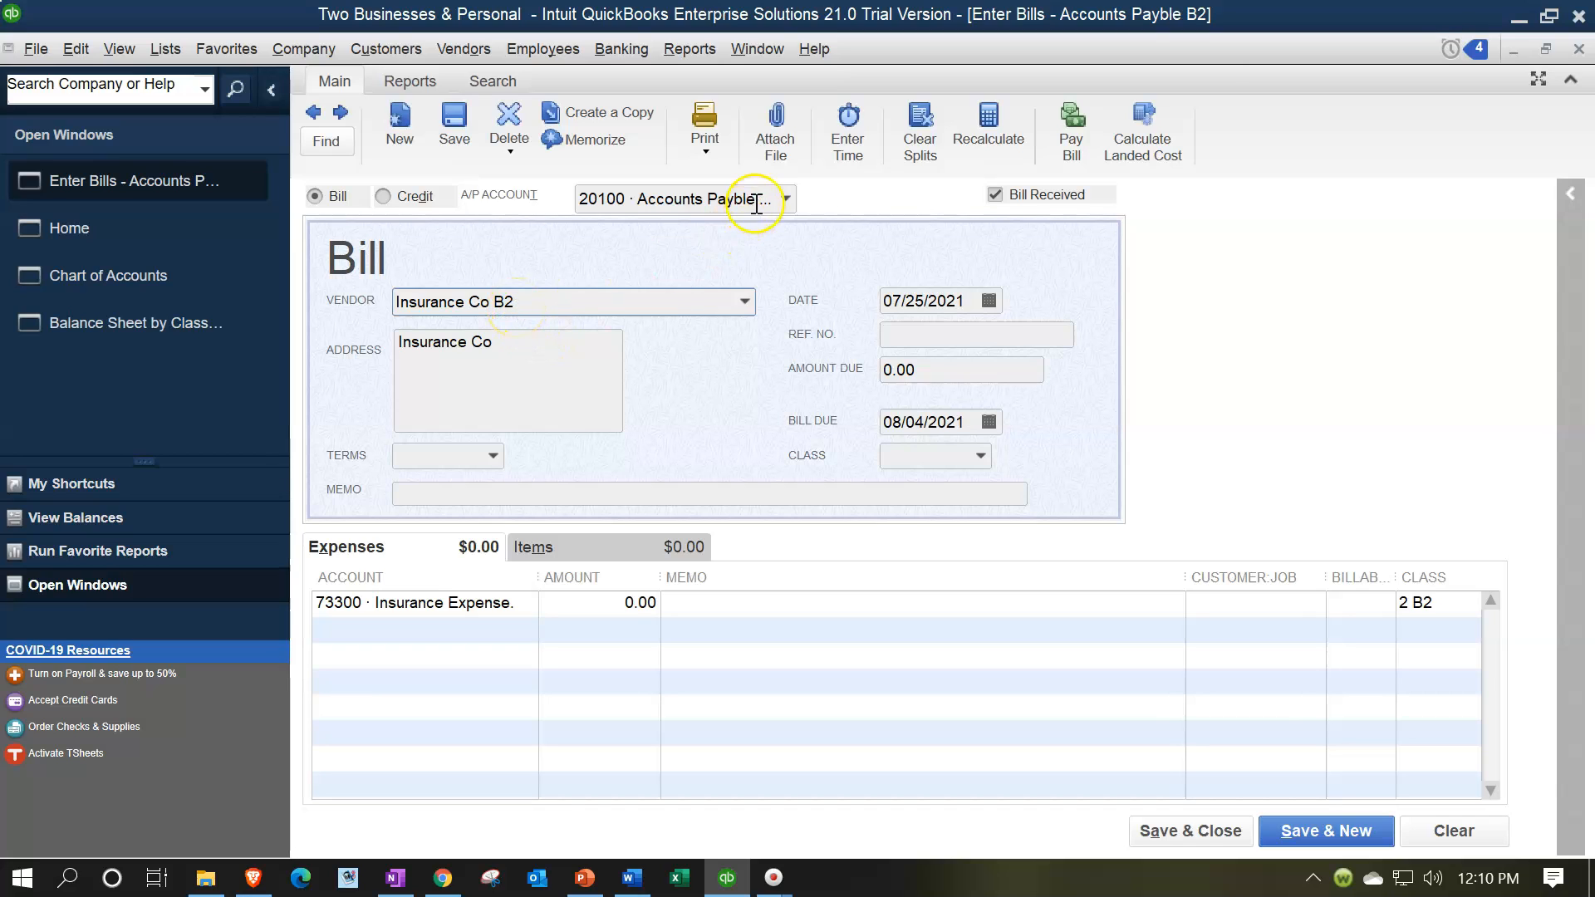
- Set the amount due on the Insurance Co B2 bill to 1,000.00, keeping A/P account 20100 · Accounts Payble B2
left_click(784, 199)
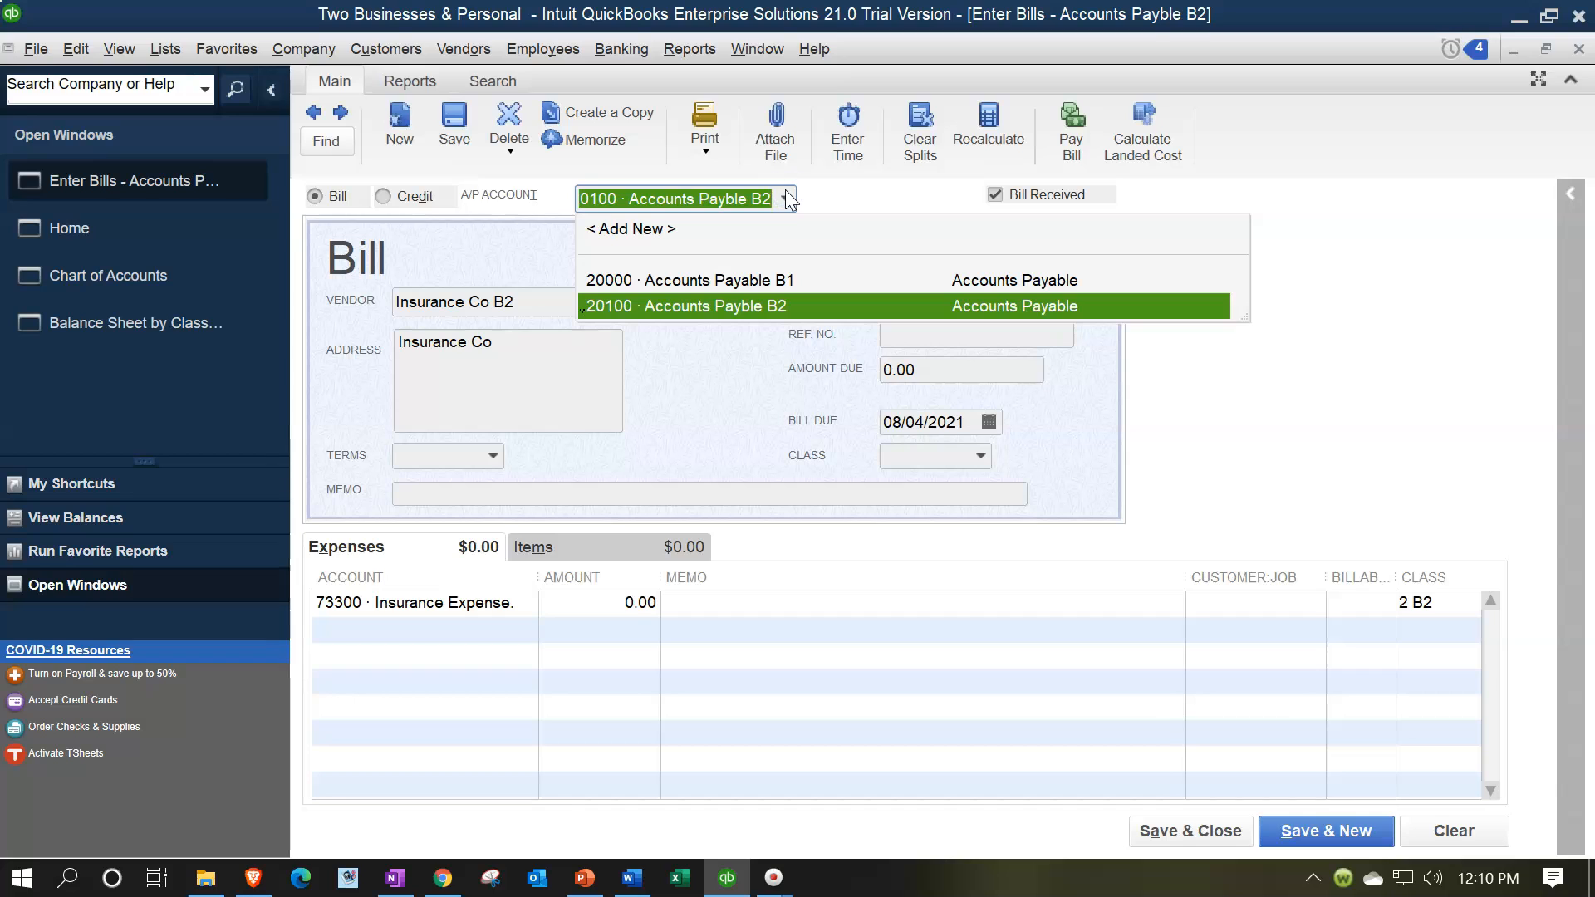
left_click(787, 200)
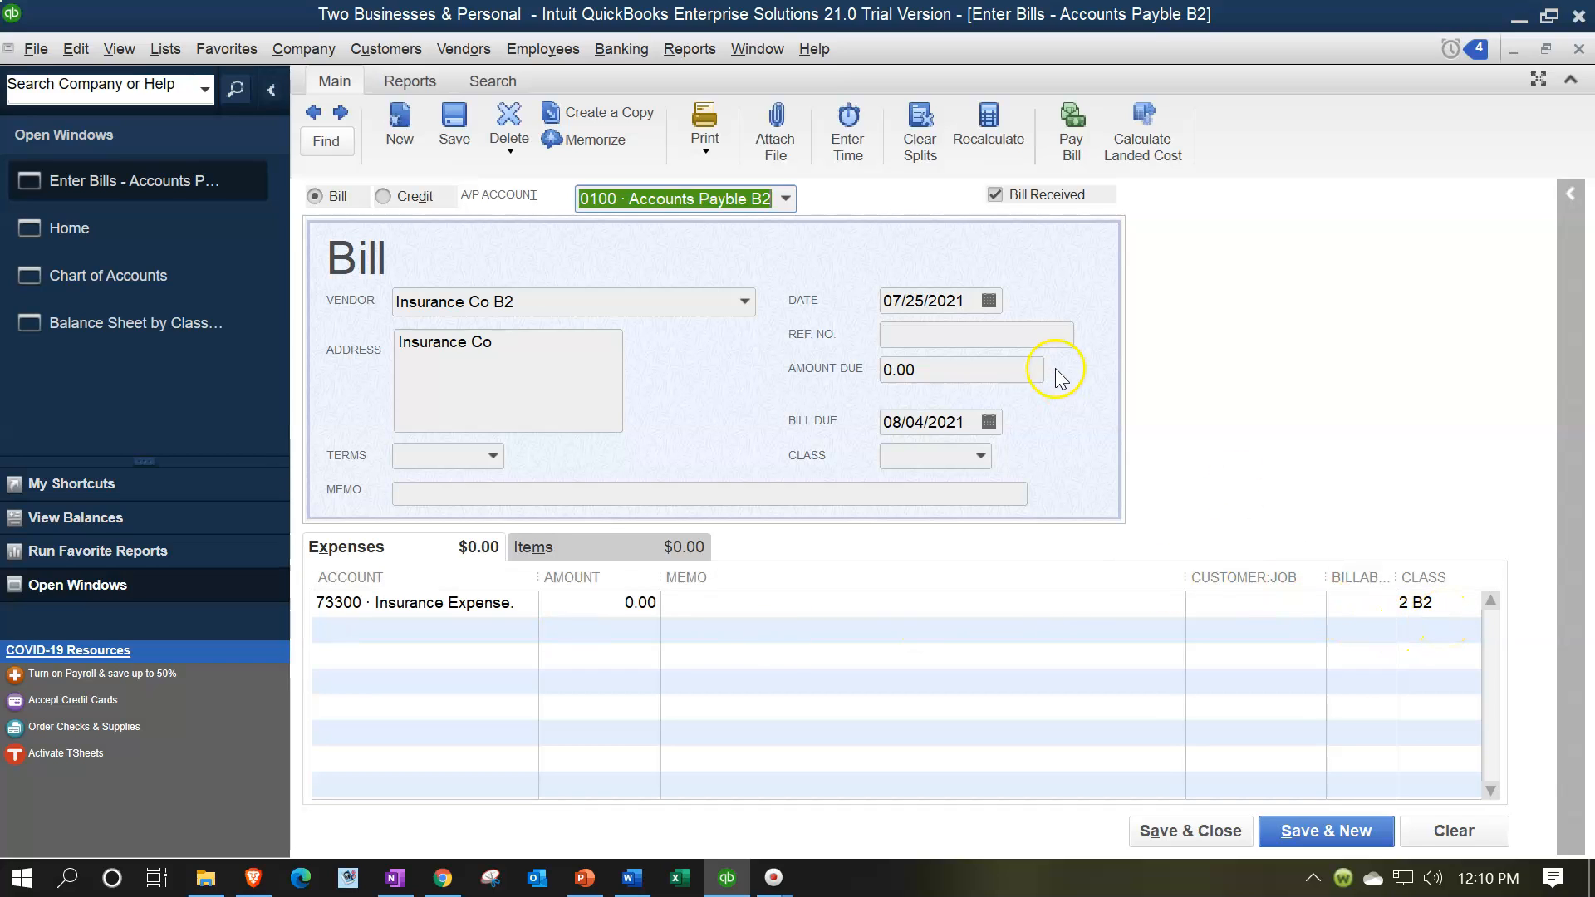
left_click(964, 372)
type("1000")
key("Tab")
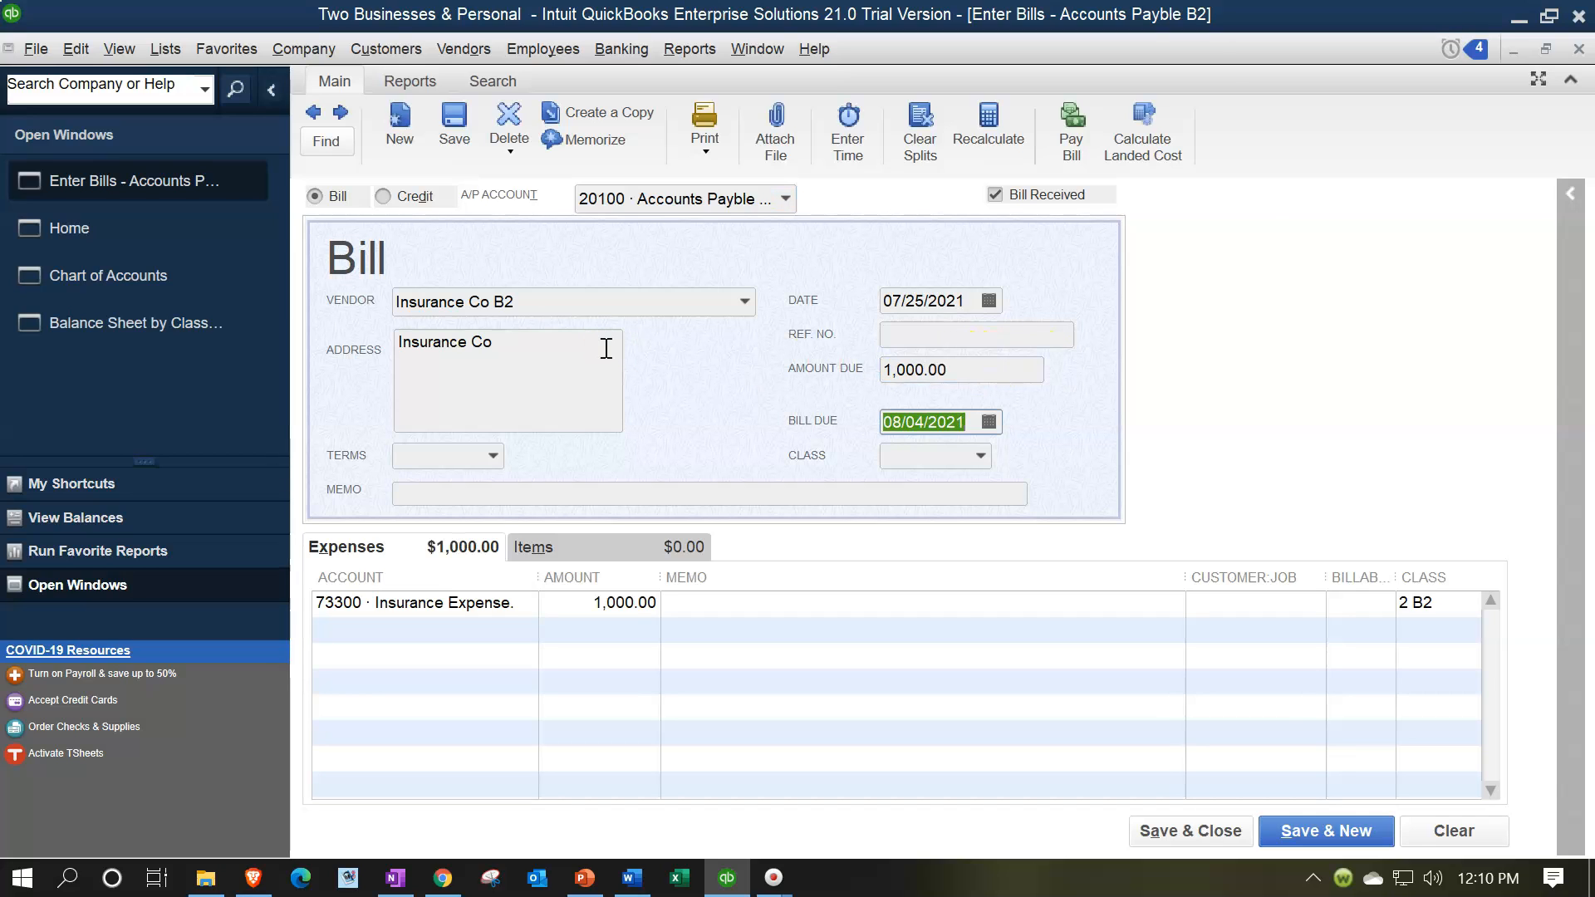
- Date the Insurance Co B2 bill 07/31/2021, then save and close it, accepting the future date
left_click(964, 302)
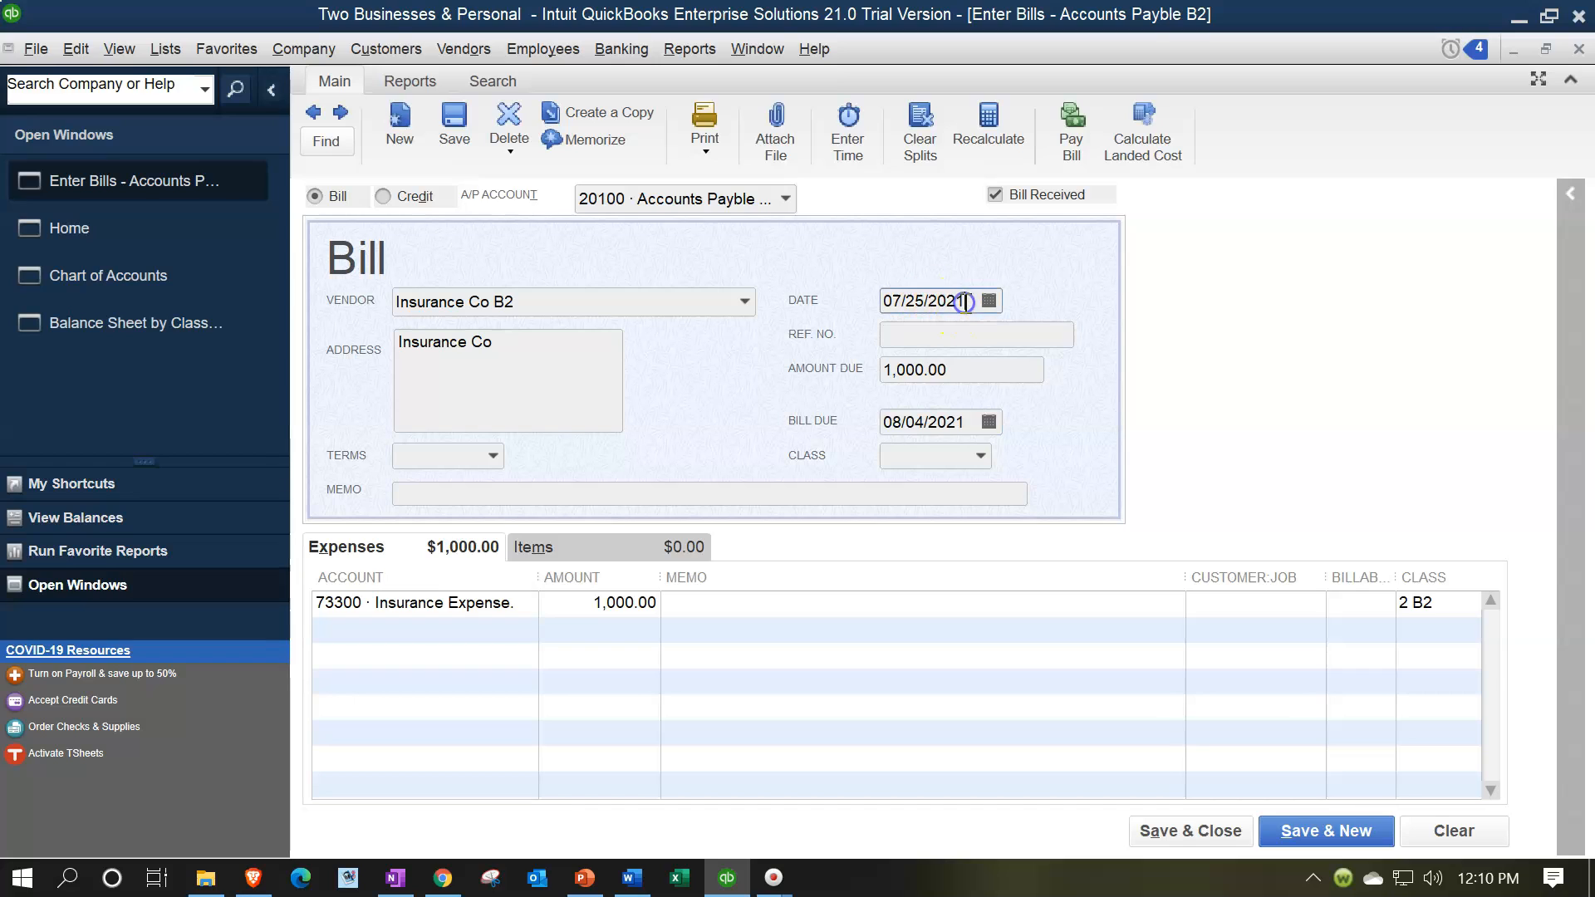
key("plus")
key("plus")
key("plus")
key("plus")
key("plus")
key("plus")
key("Tab")
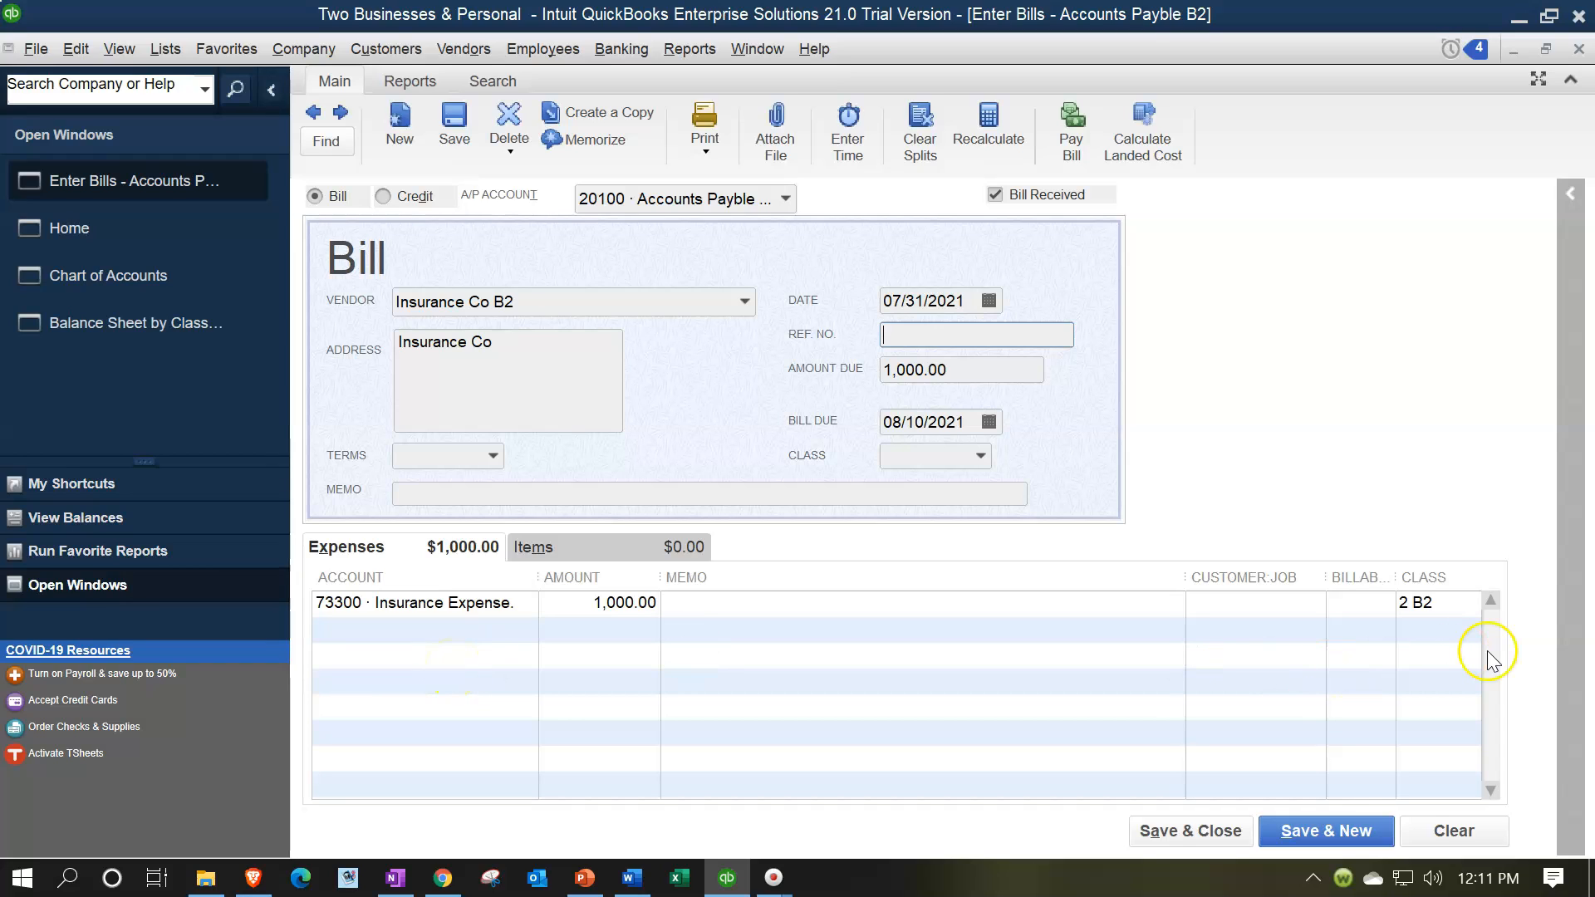
left_click(1211, 832)
left_click(768, 350)
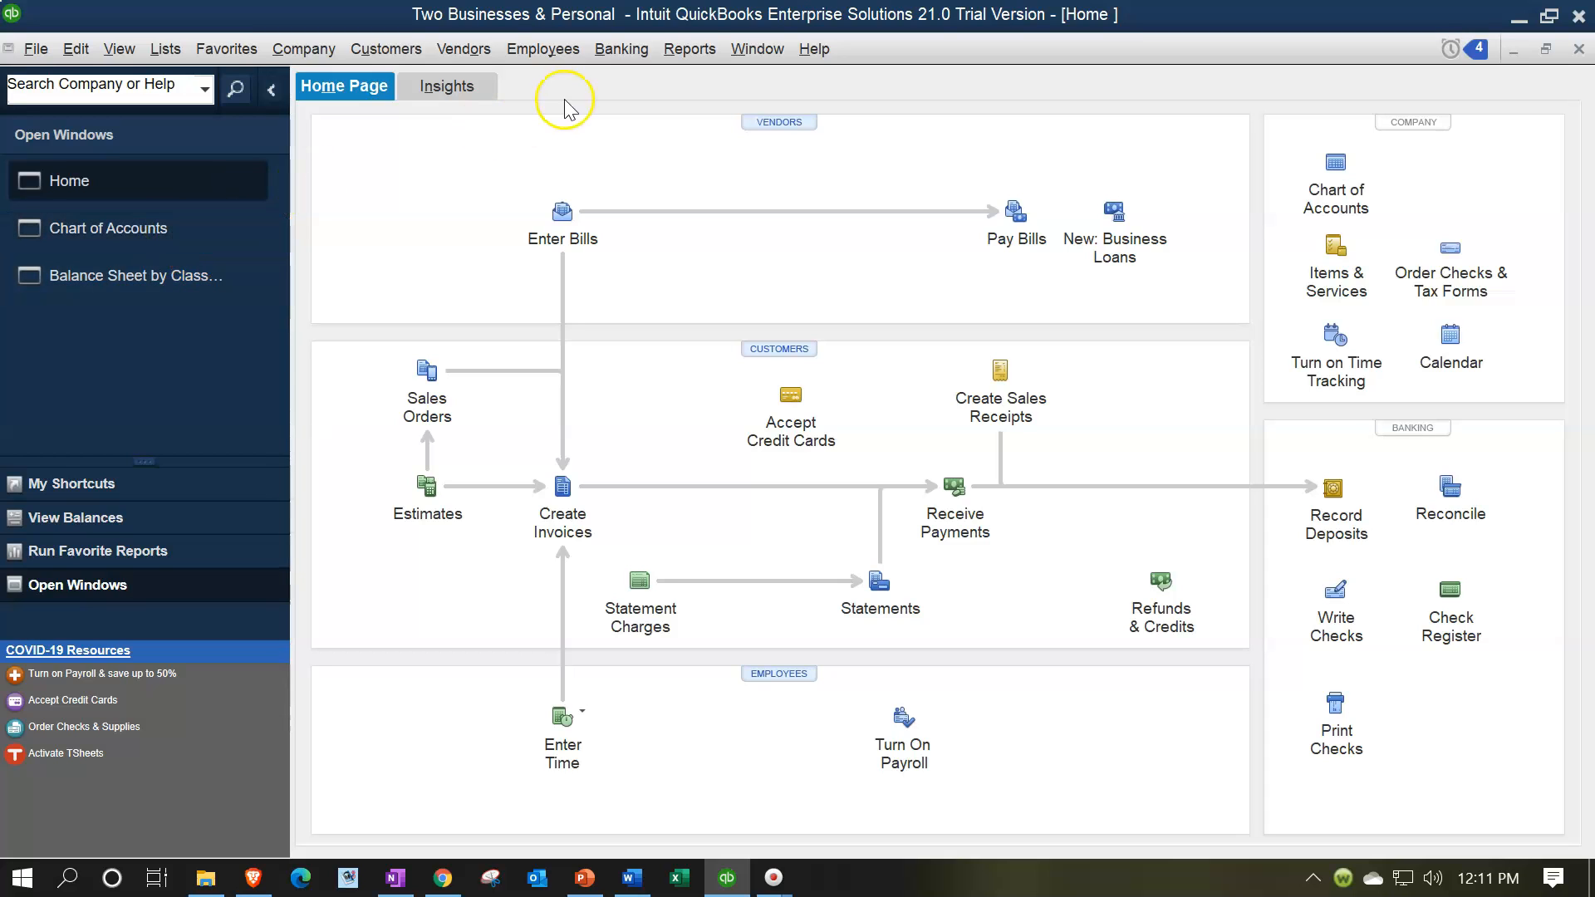
- Create a Profit & Loss by Class report for the period 01/01/2021 to 12/31/2021
left_click(672, 52)
left_click(894, 307)
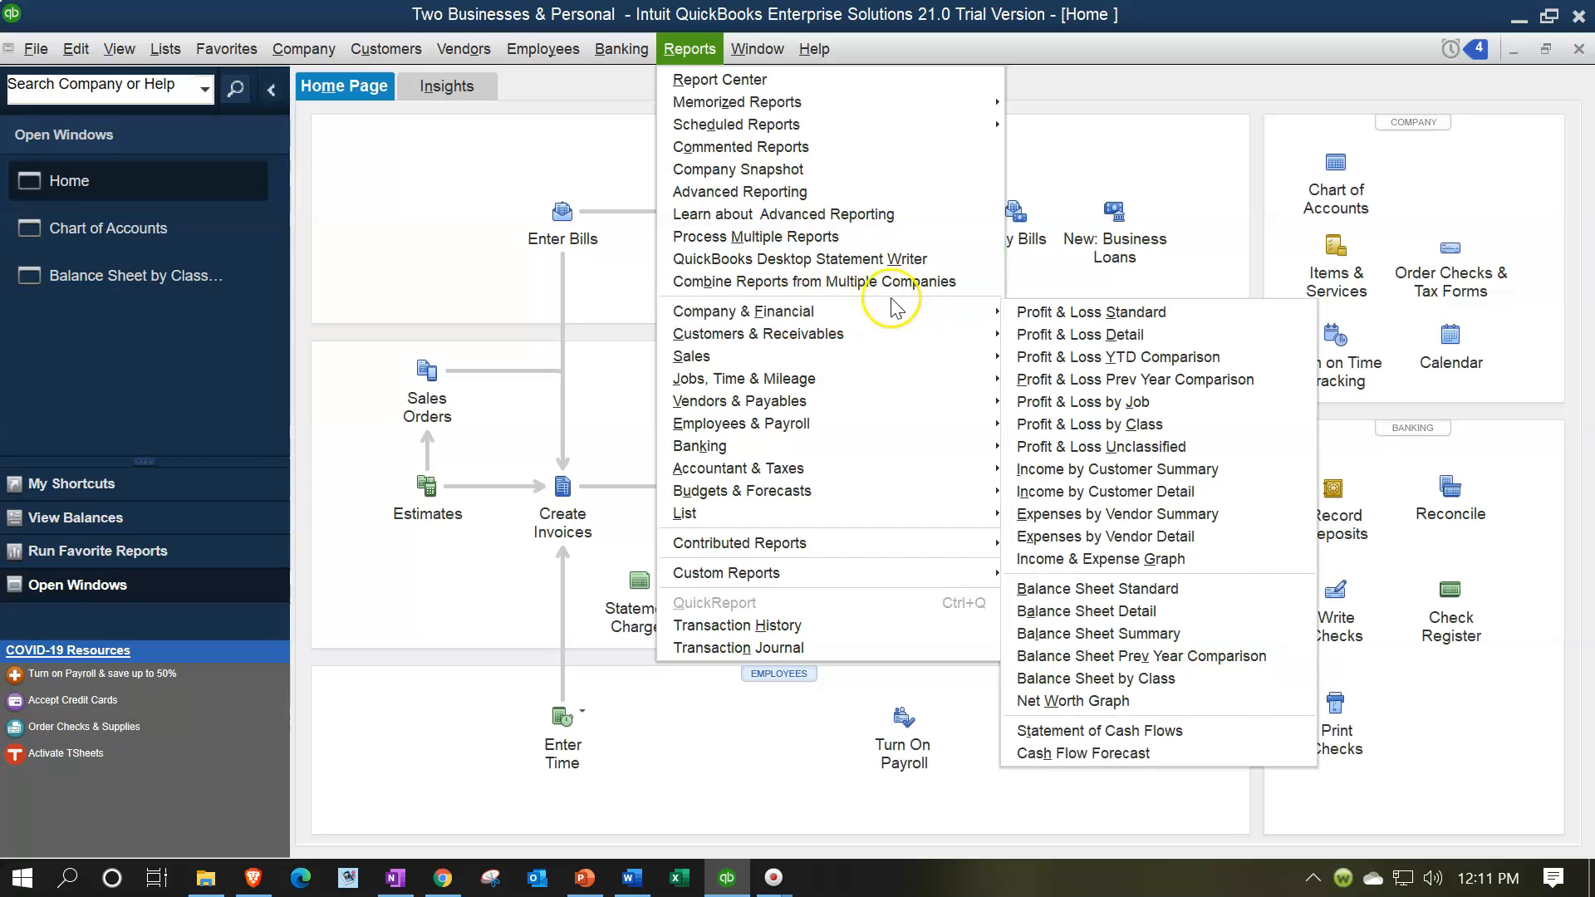
left_click(1080, 425)
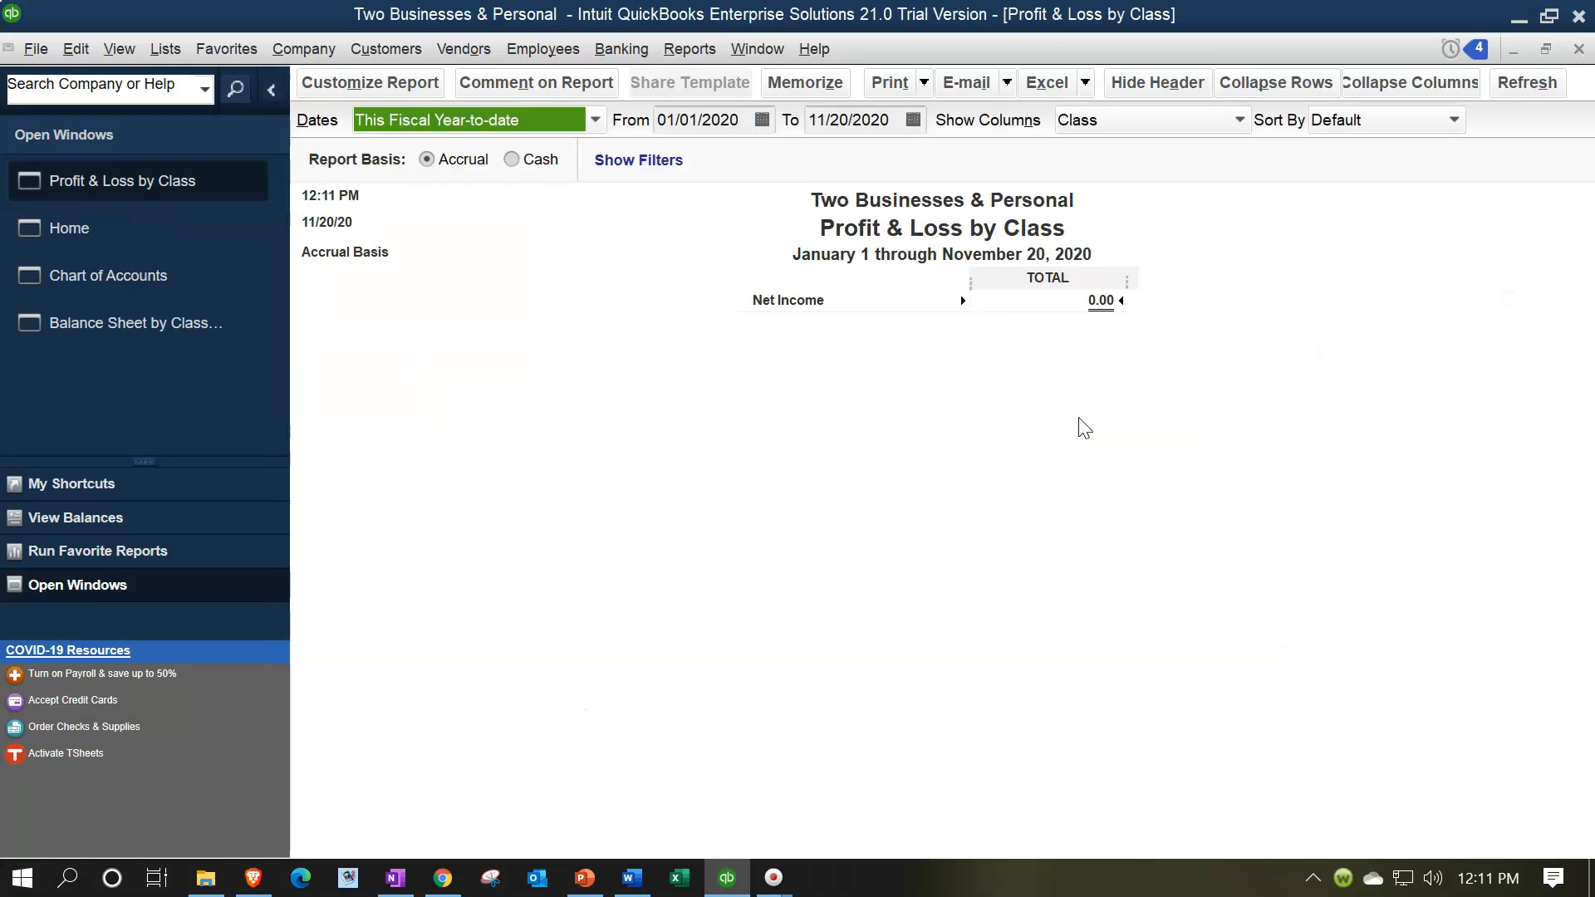
key("Tab")
type("010121")
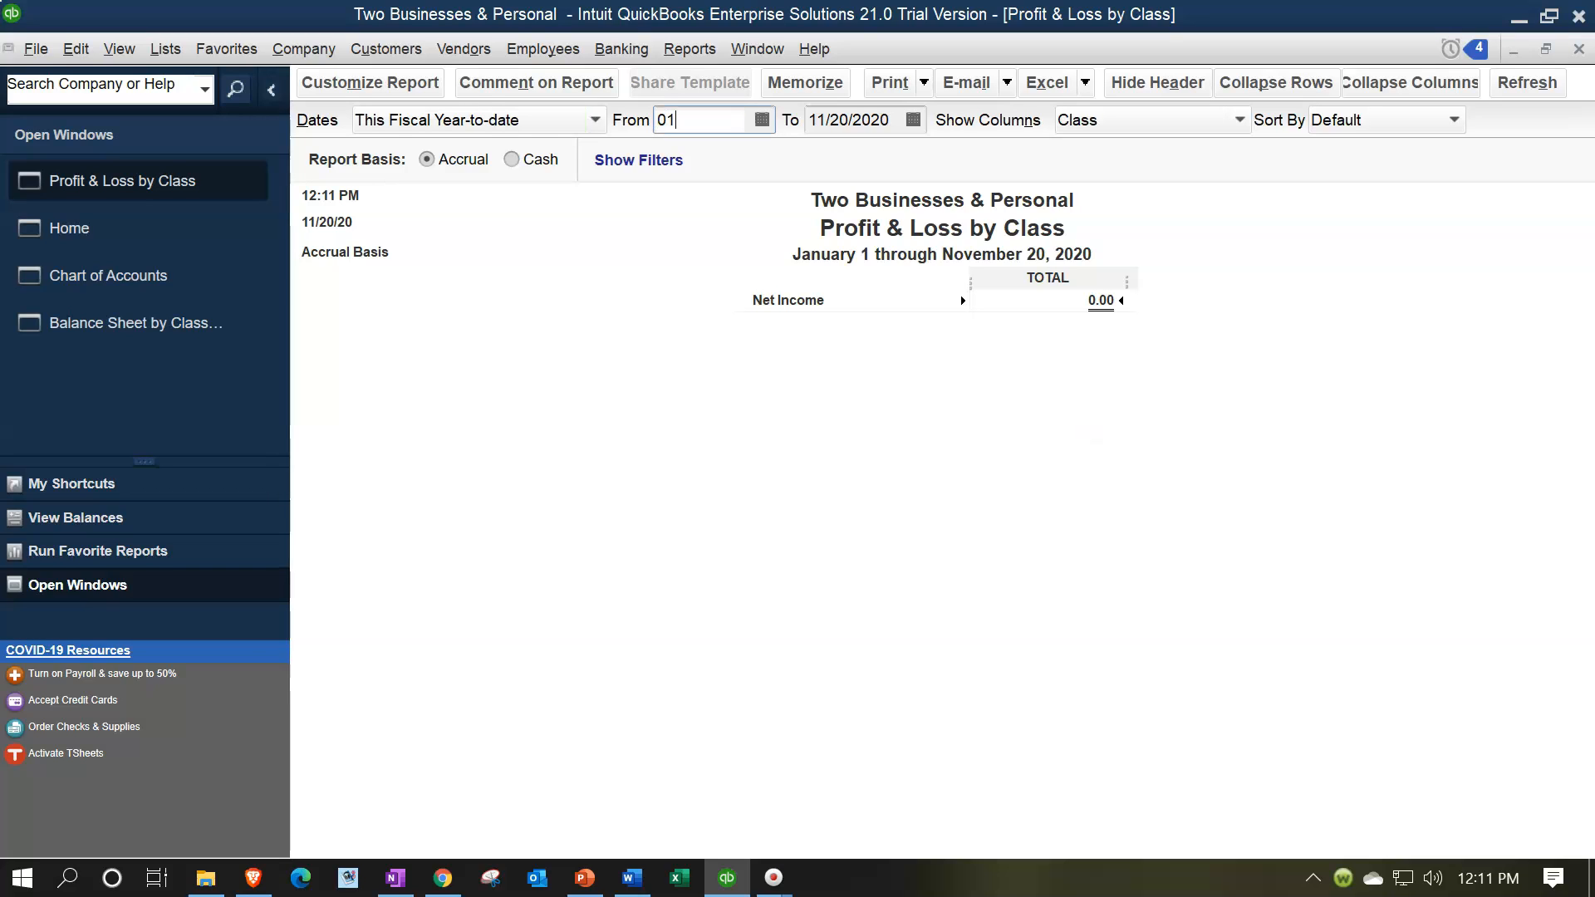
key("Tab")
type("12/31/2021")
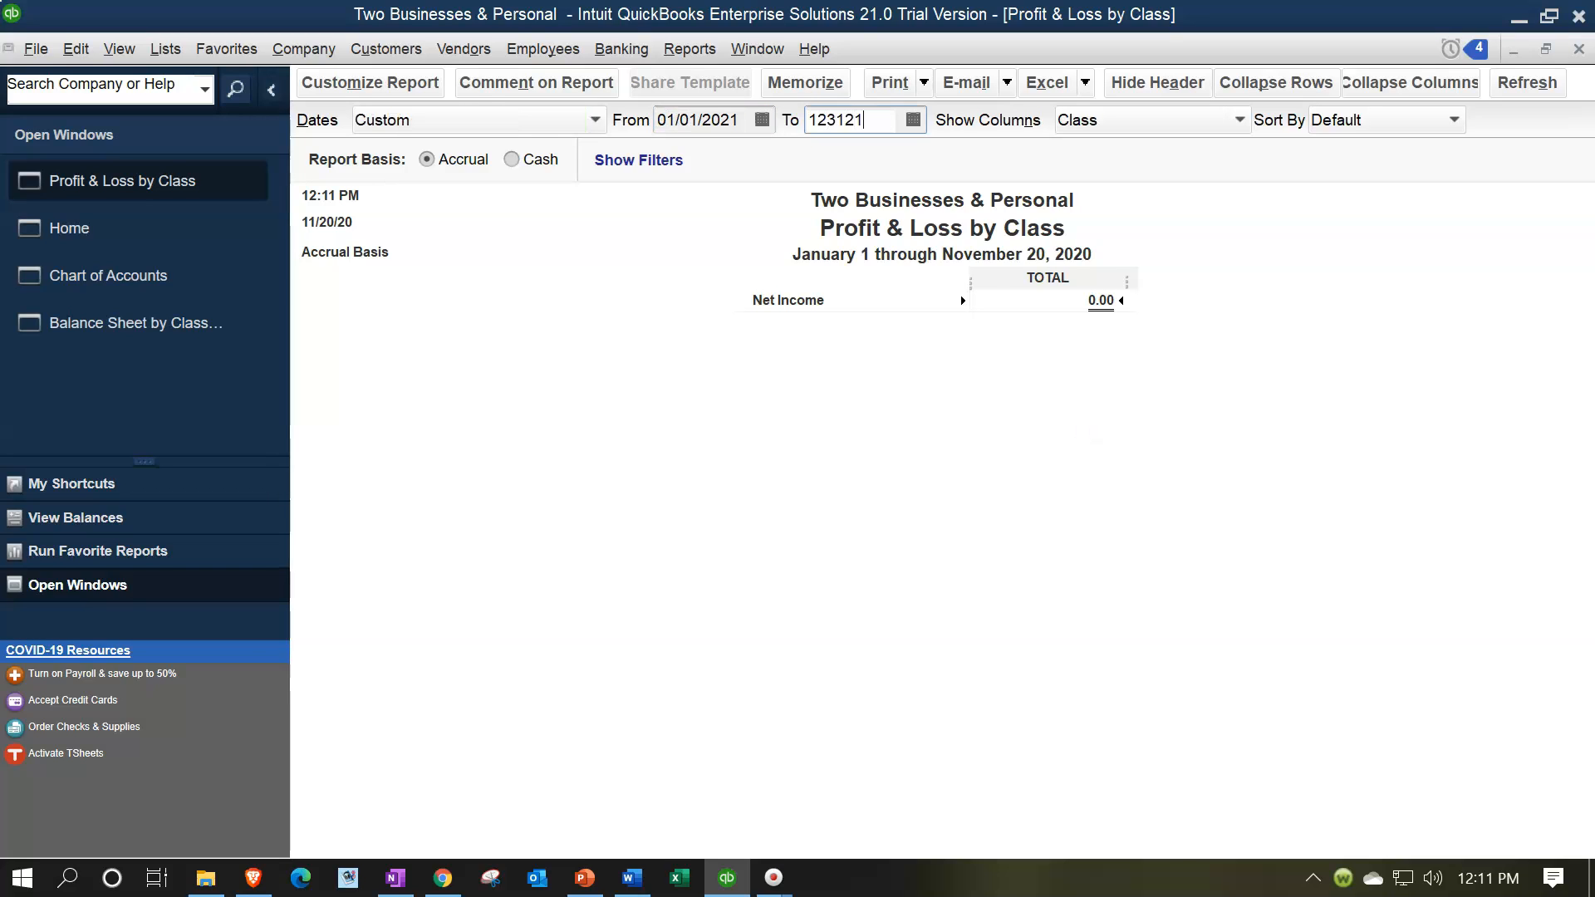
key("Tab")
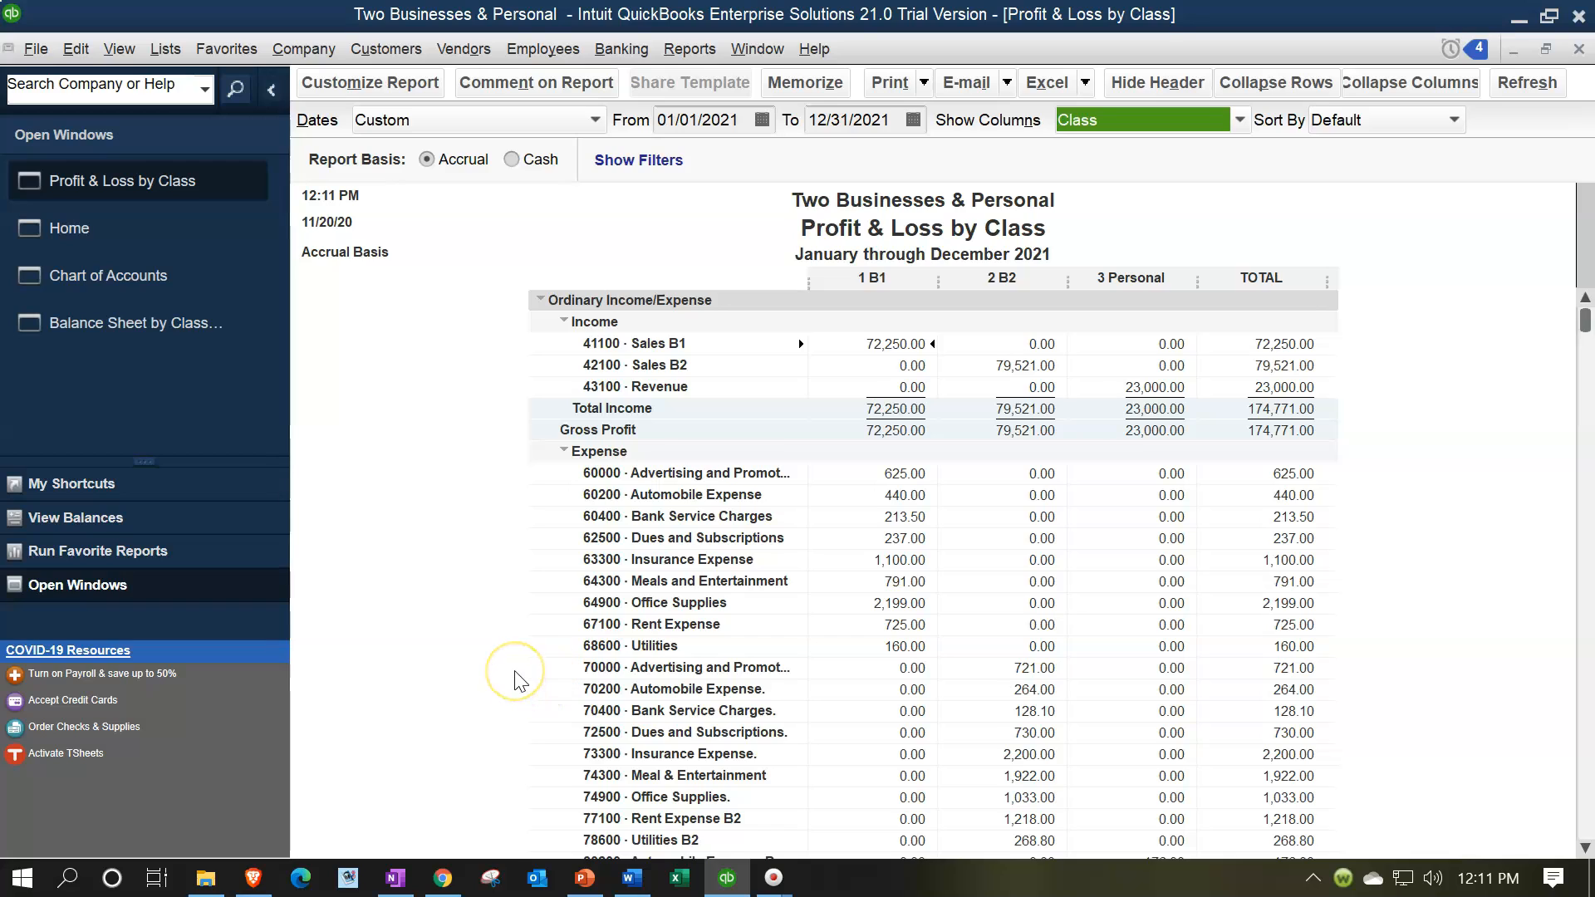
- Review the transactions behind the 2 B2 amount for 73300 · Insurance Expense, and close the detail report
scroll(515, 678, "down", 2)
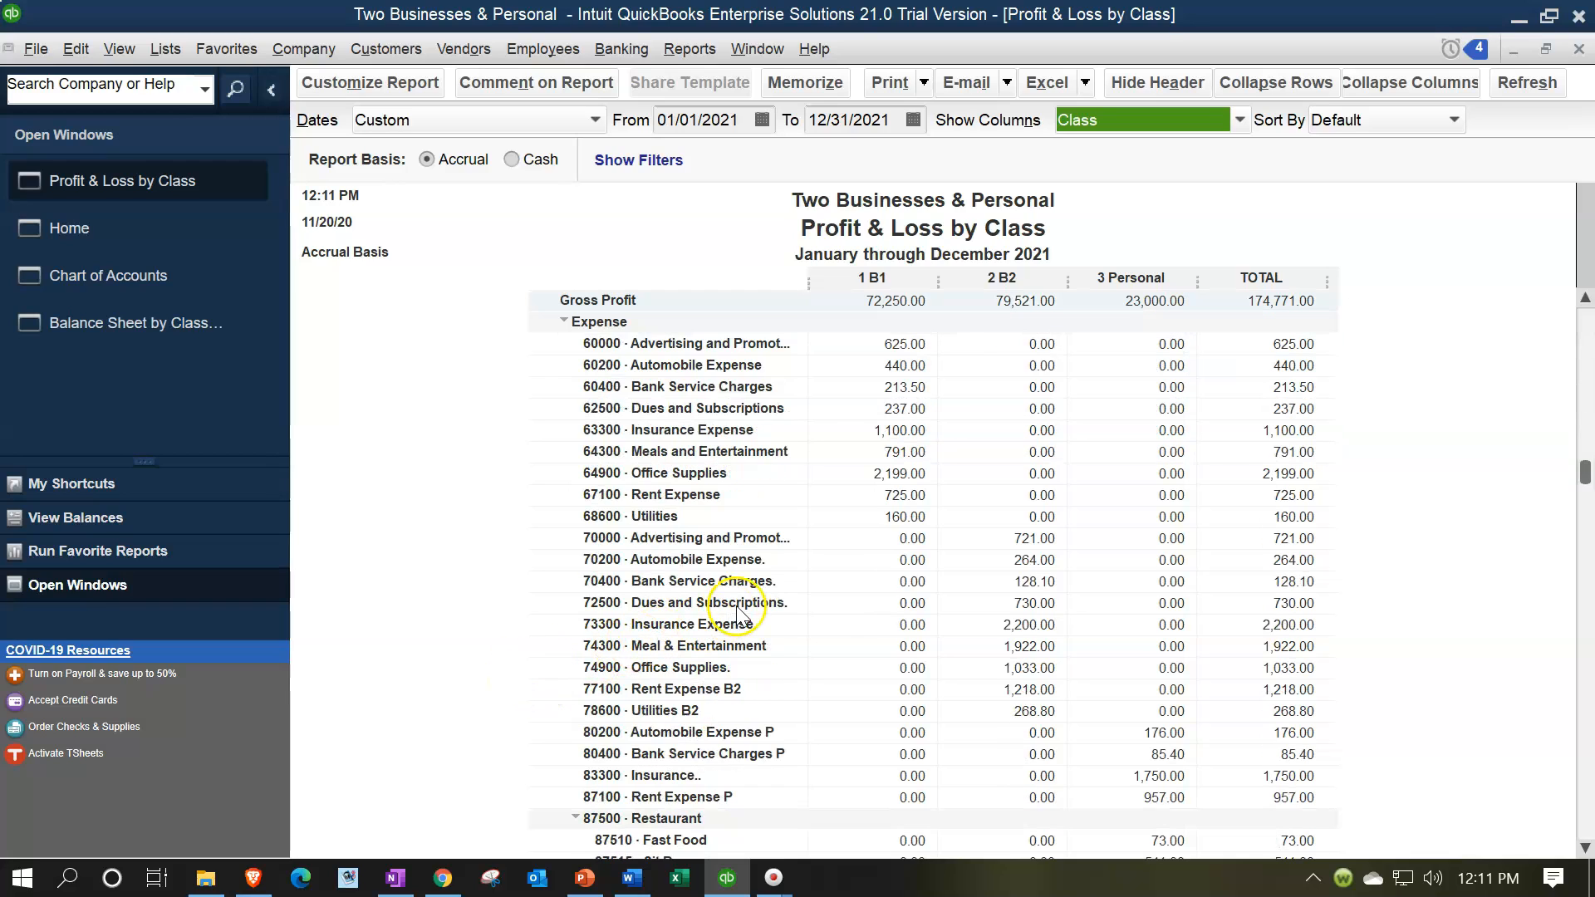
double_click(1029, 625)
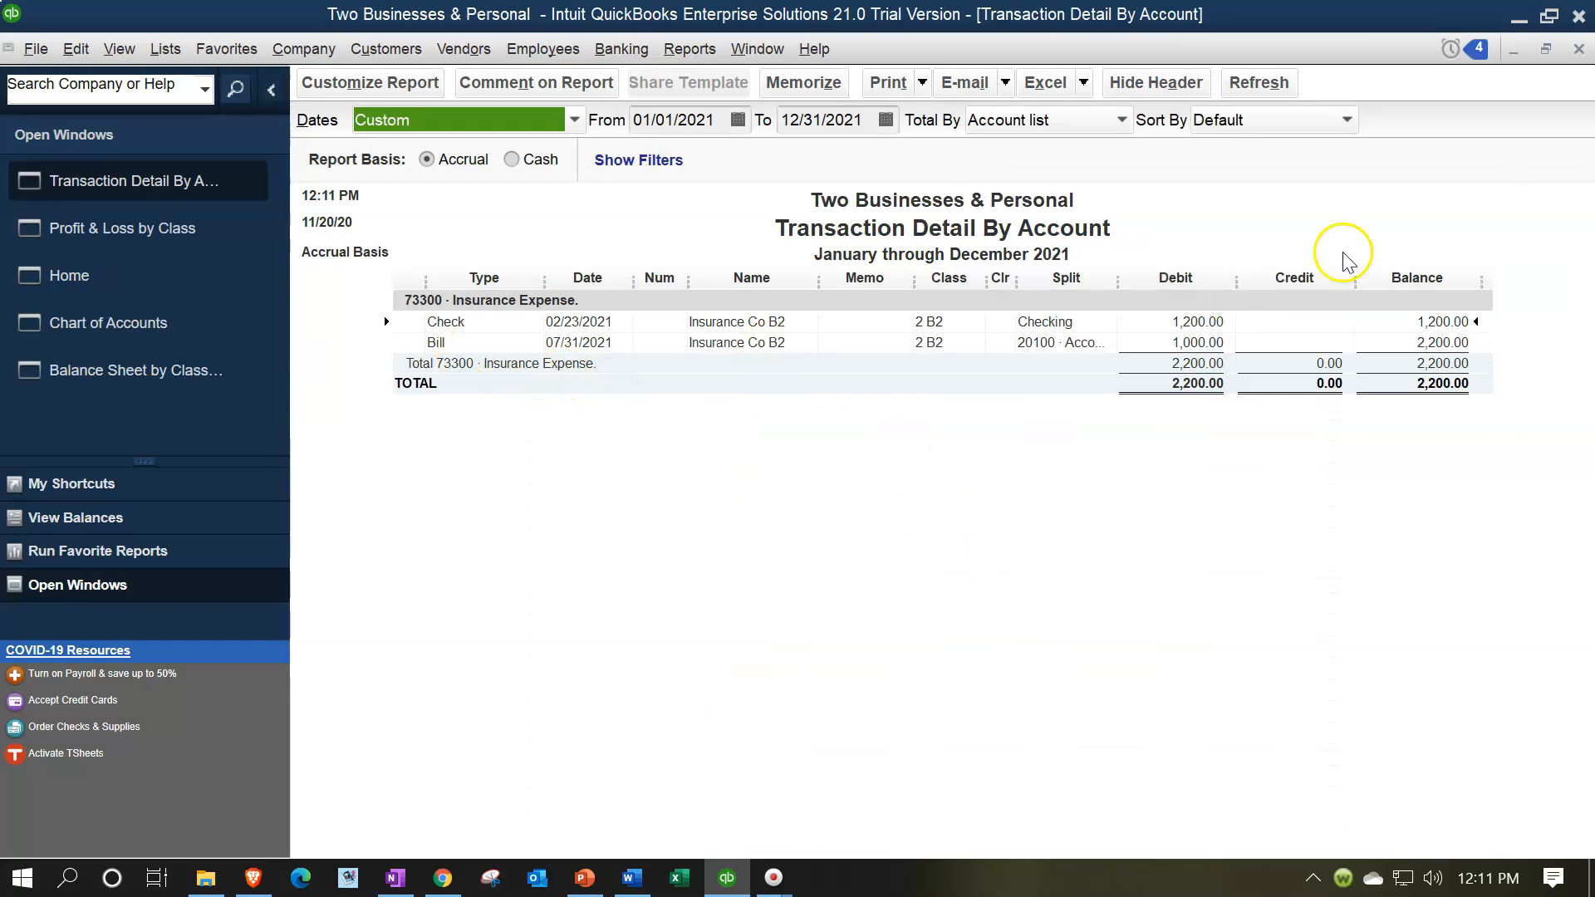
left_click(1578, 49)
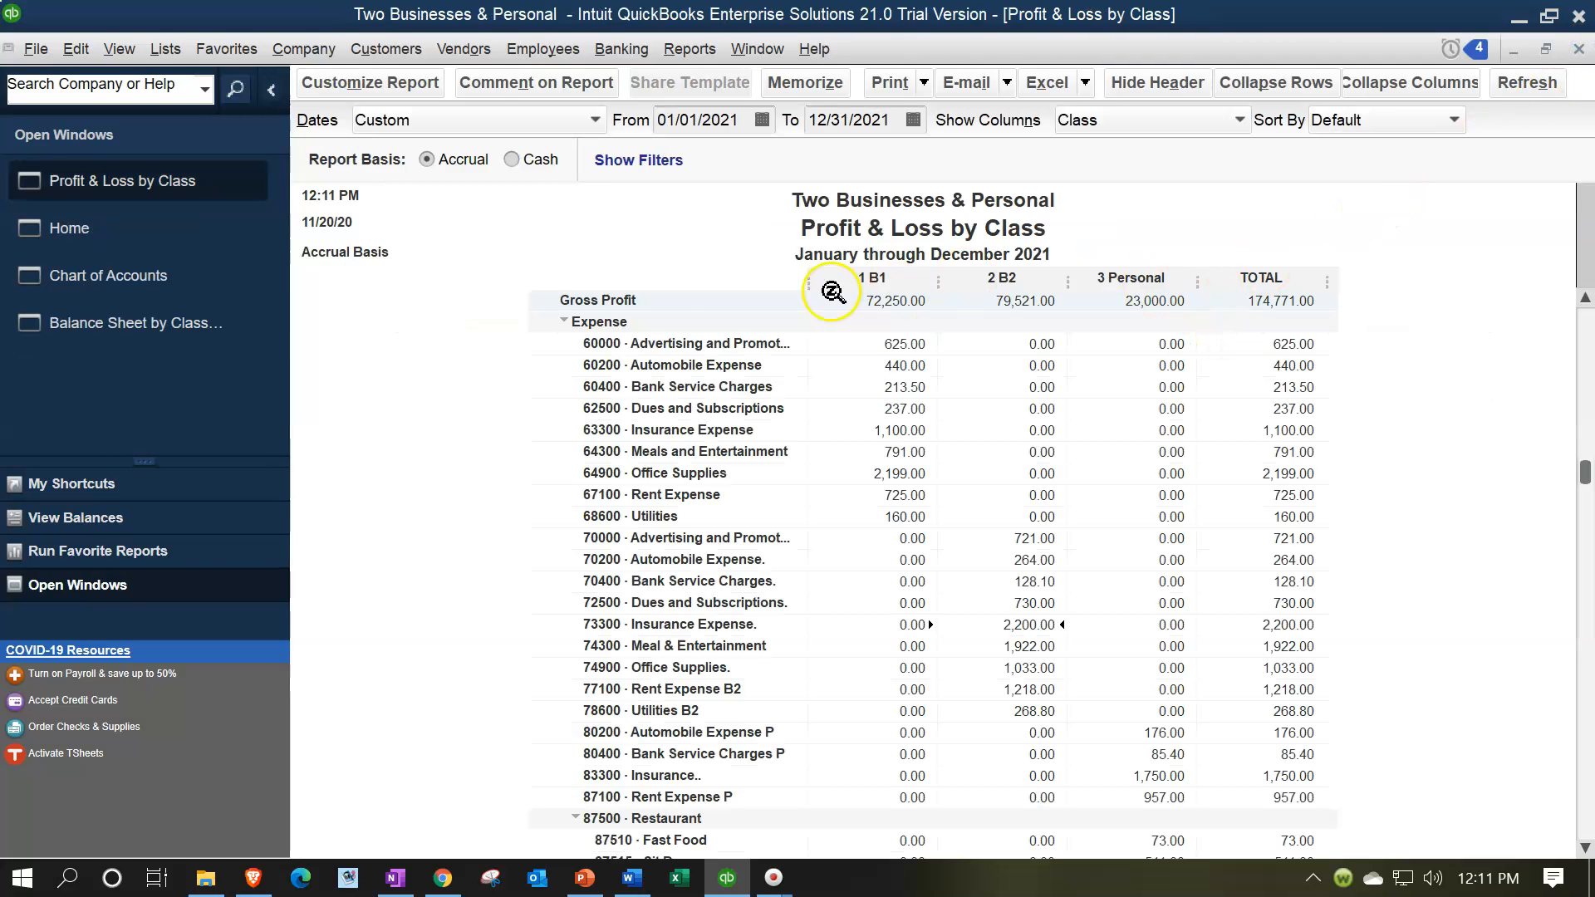
- Check the 2 B2 amount for 20100 · Accounts Payble B2 in the Balance Sheet by Class report
left_click(178, 324)
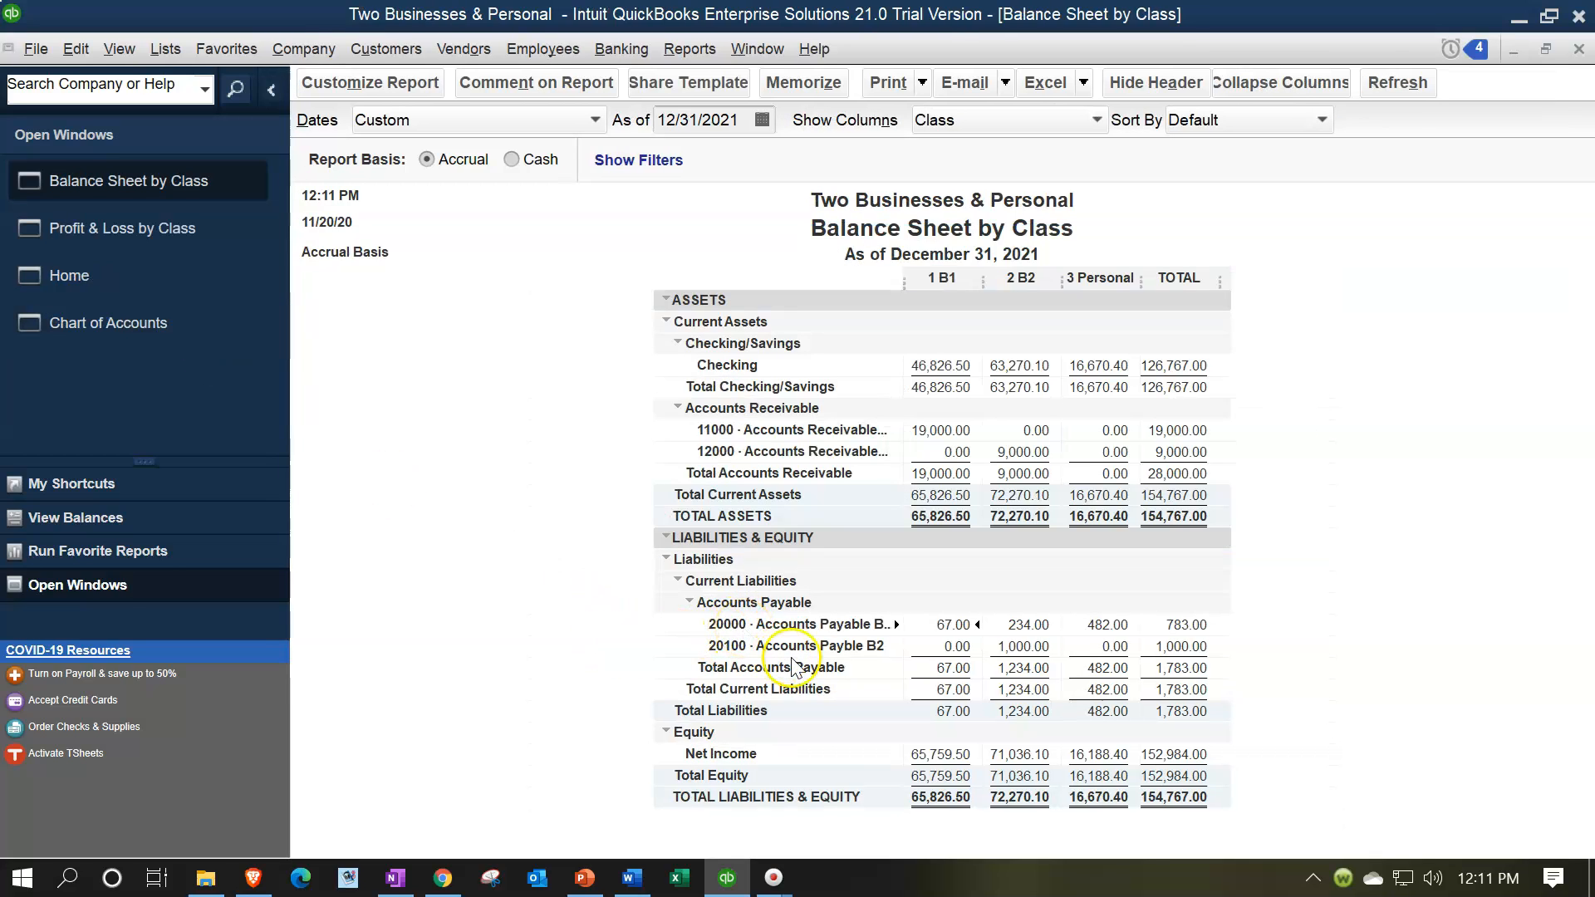
left_click(1015, 650)
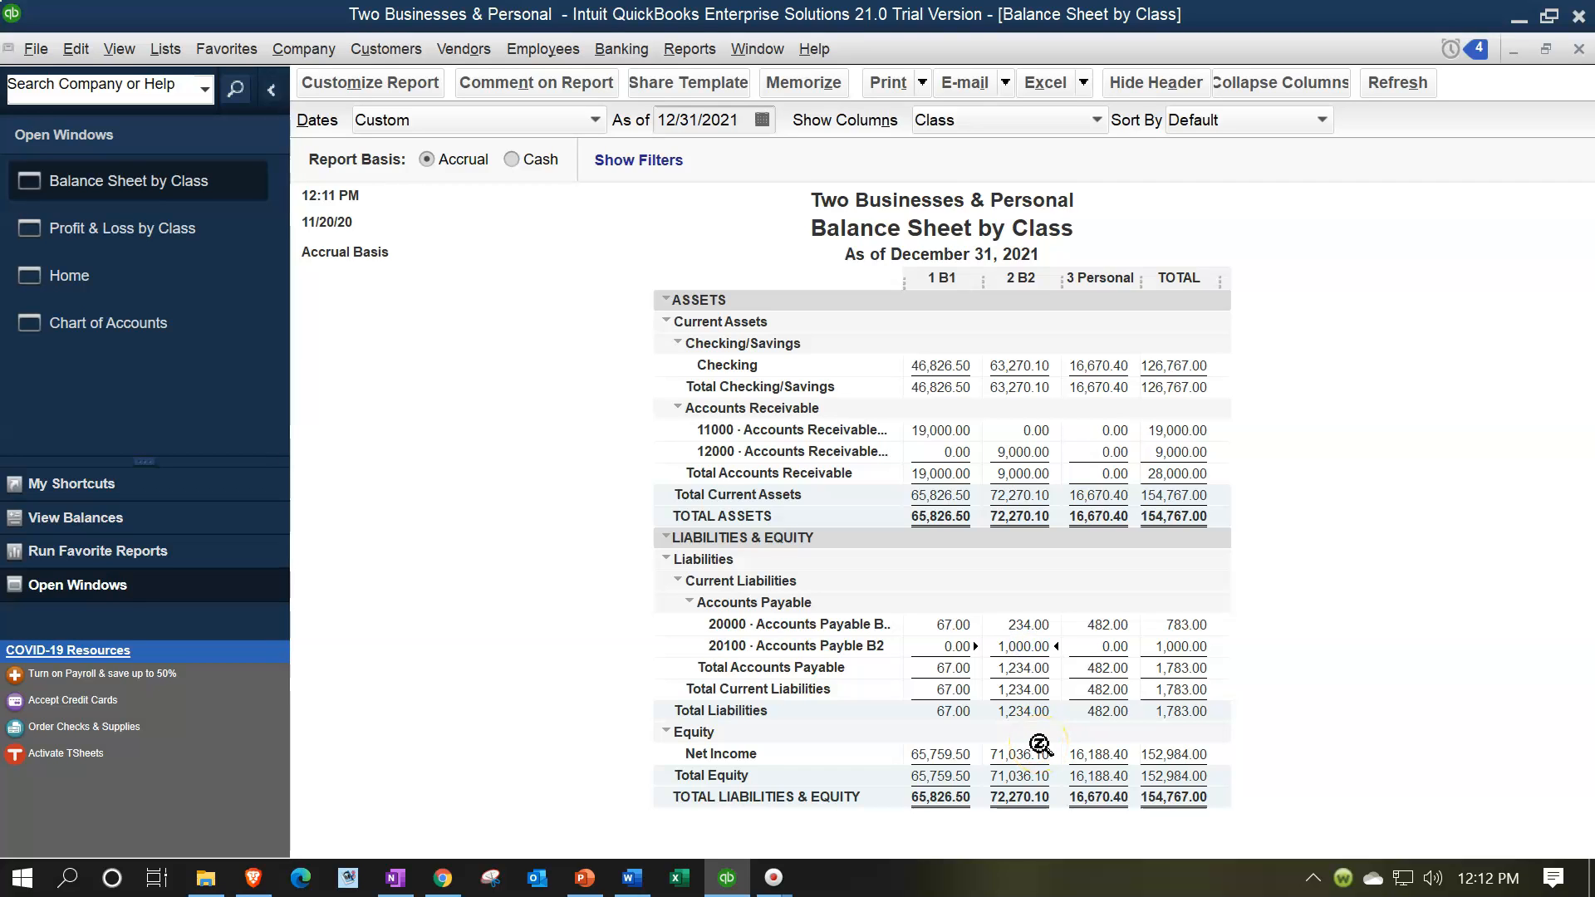
- Review the unpaid bills in Pay Bills for A/P accounts 20100 and 20000, and close it without paying any
left_click(197, 283)
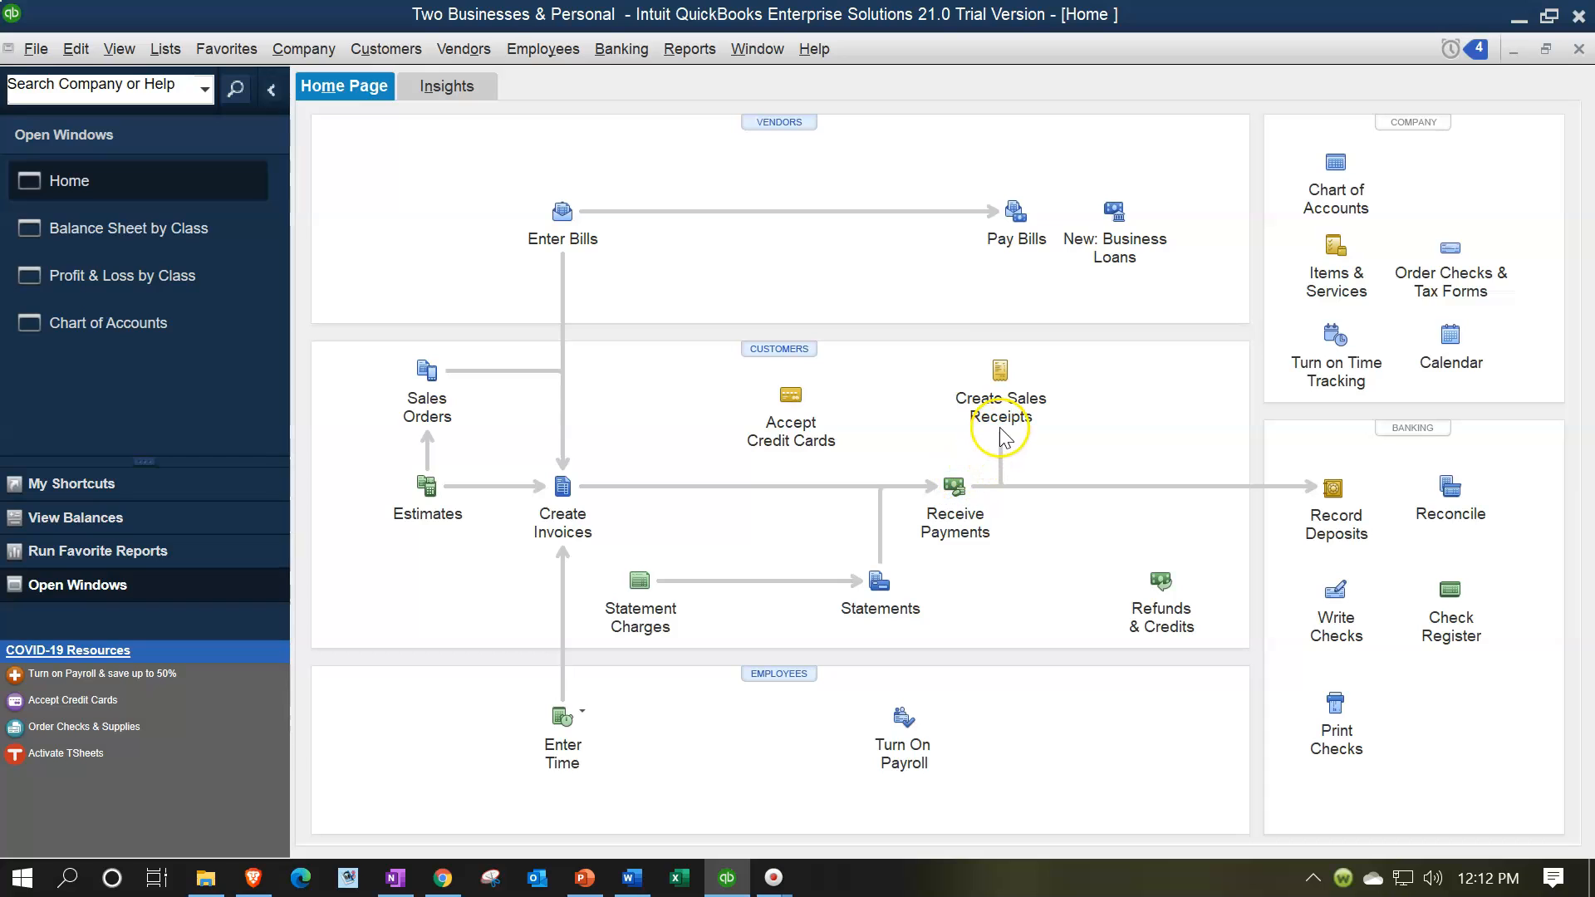
left_click(1015, 217)
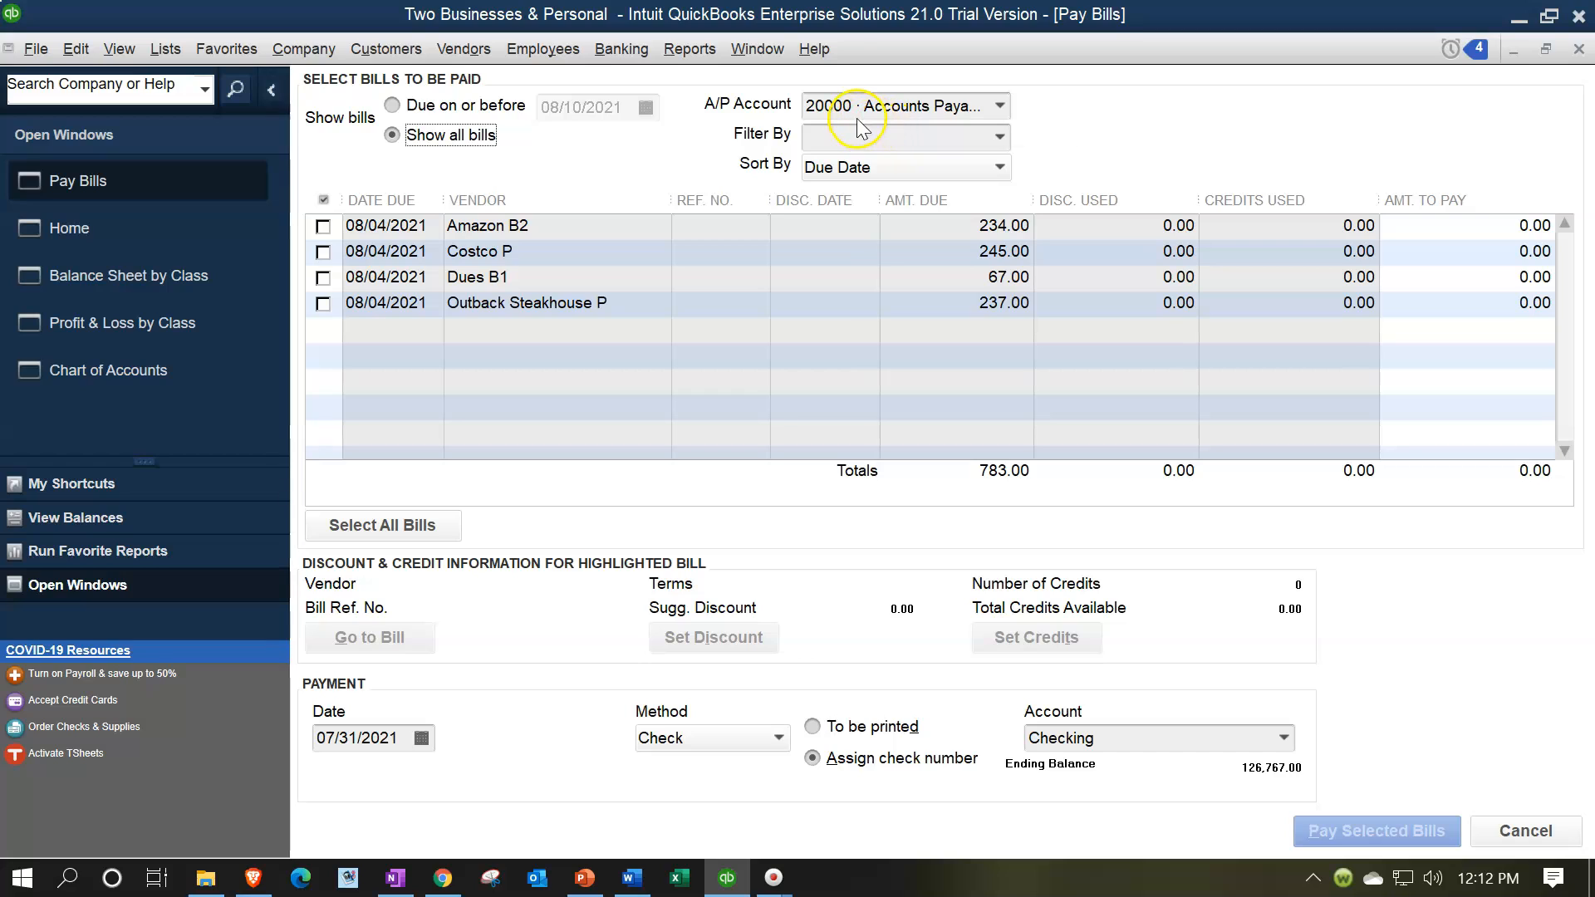
left_click(1000, 105)
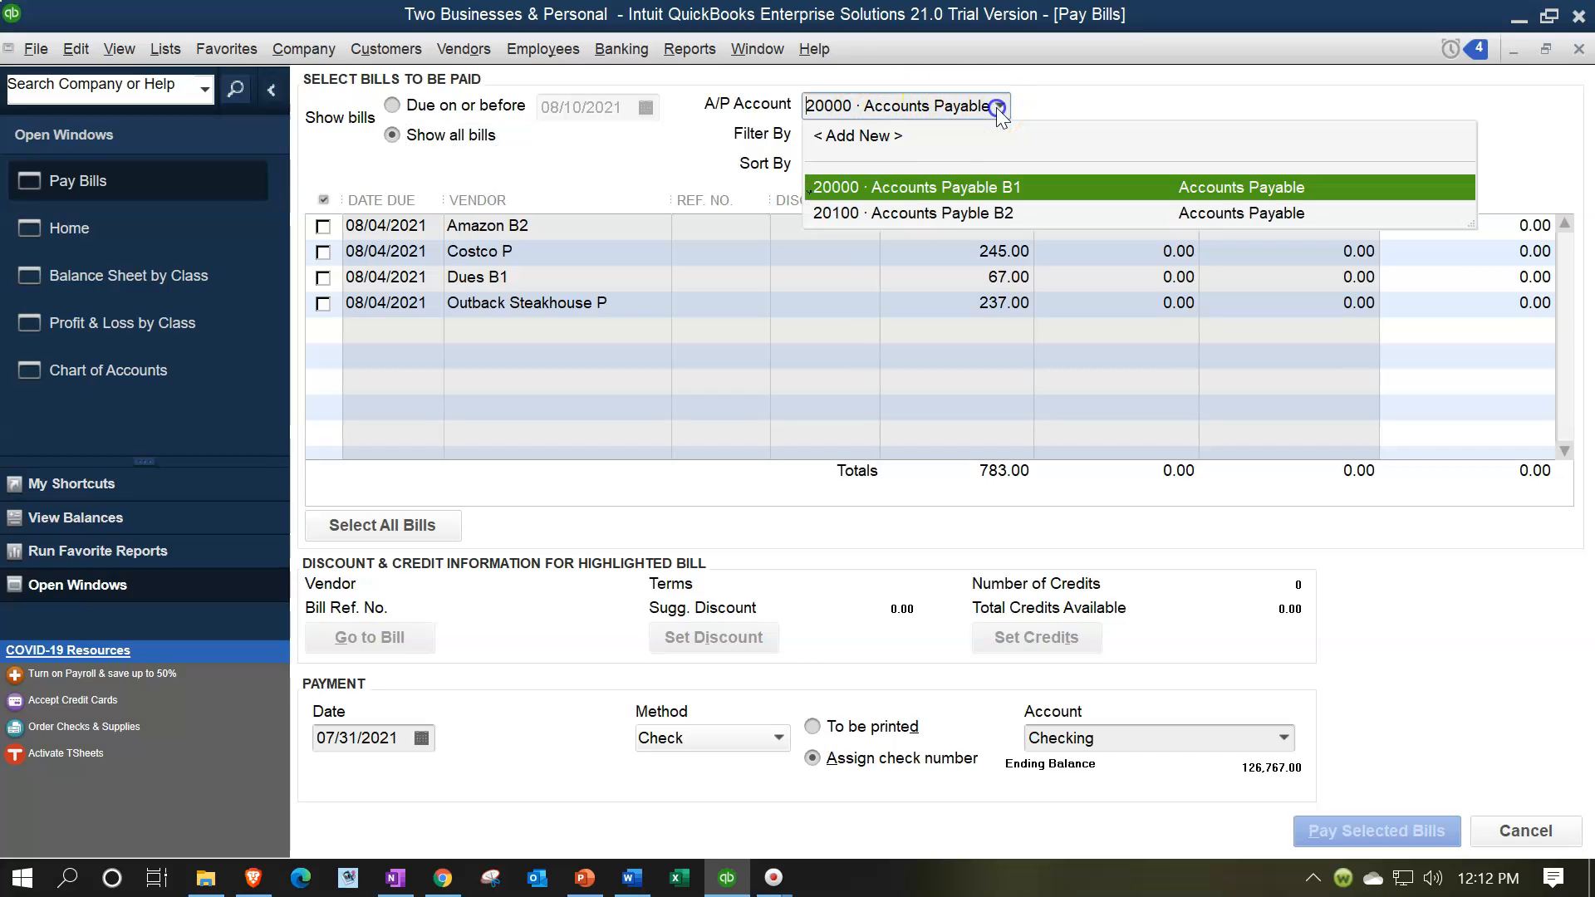
left_click(926, 214)
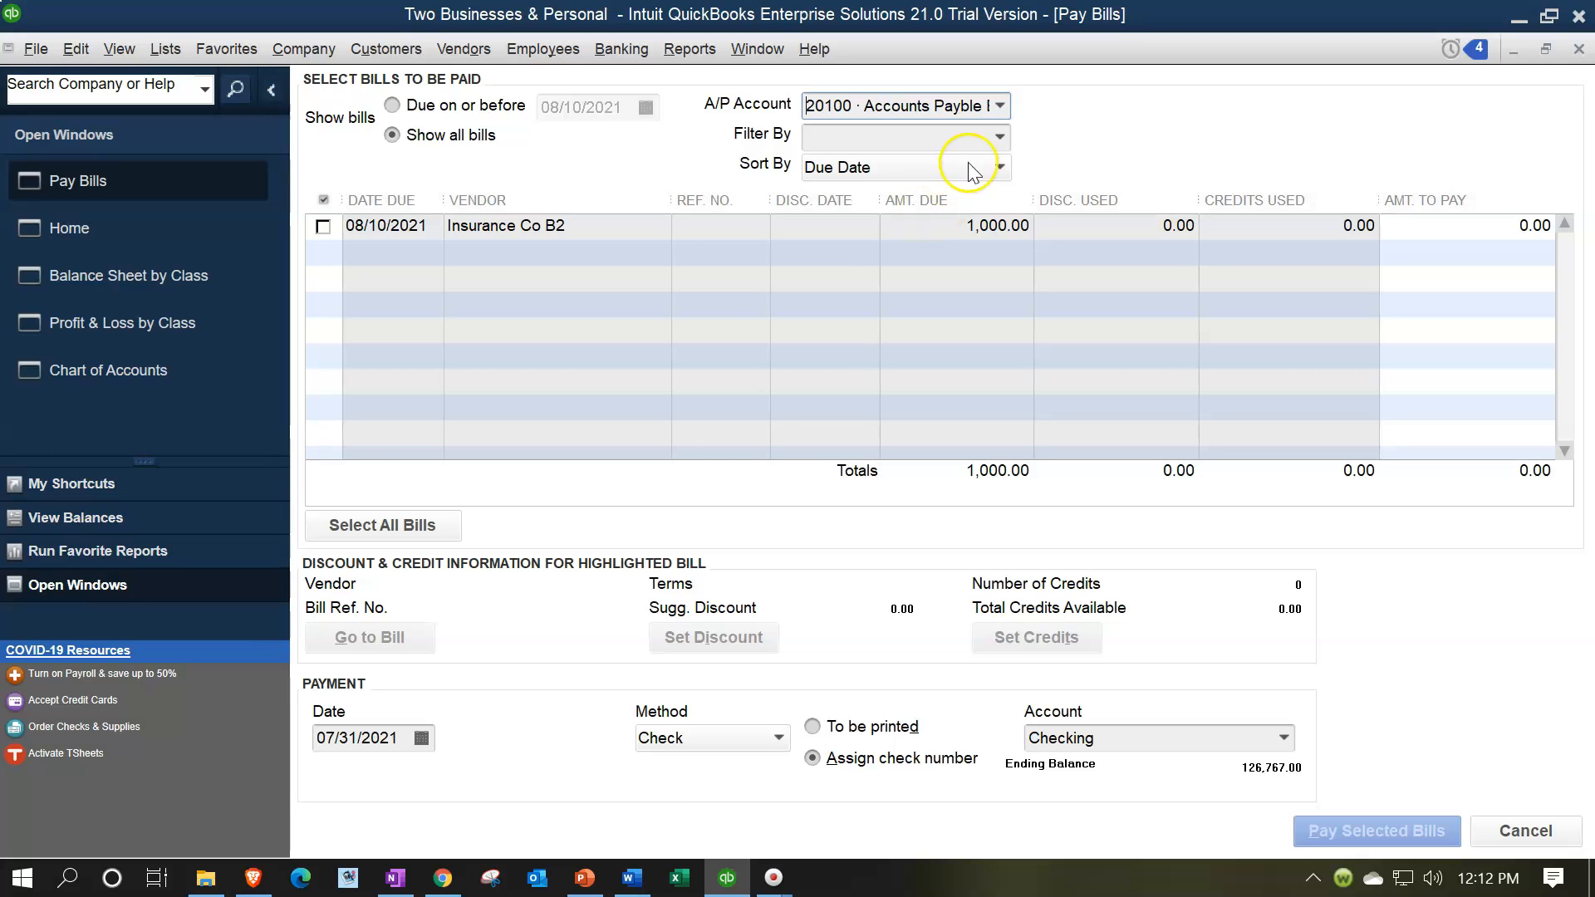
left_click(1000, 105)
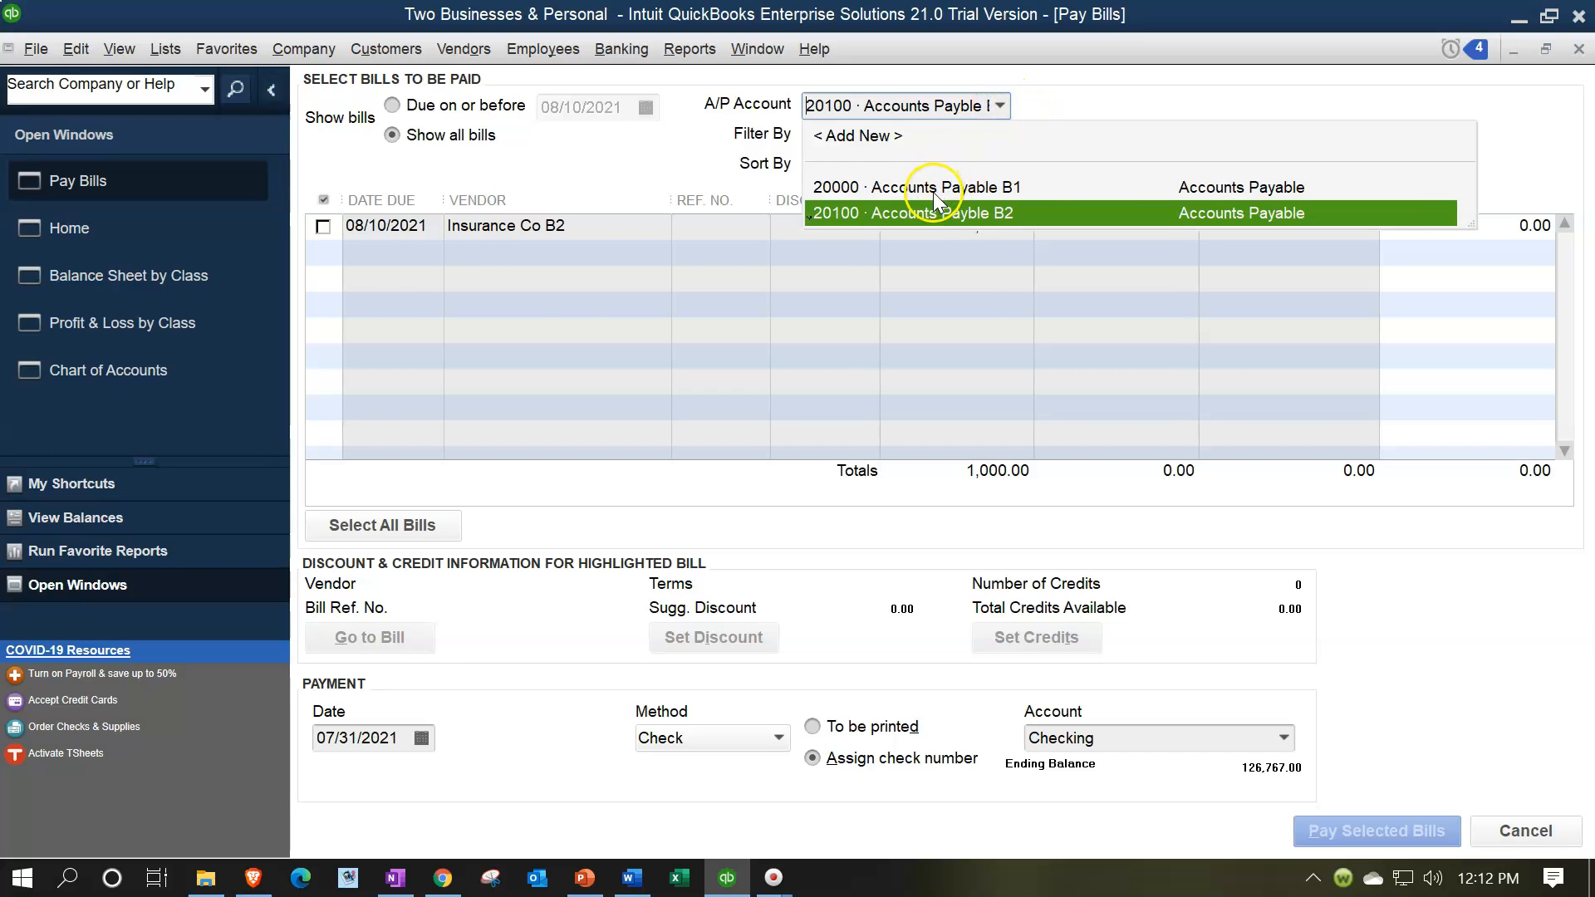
left_click(934, 191)
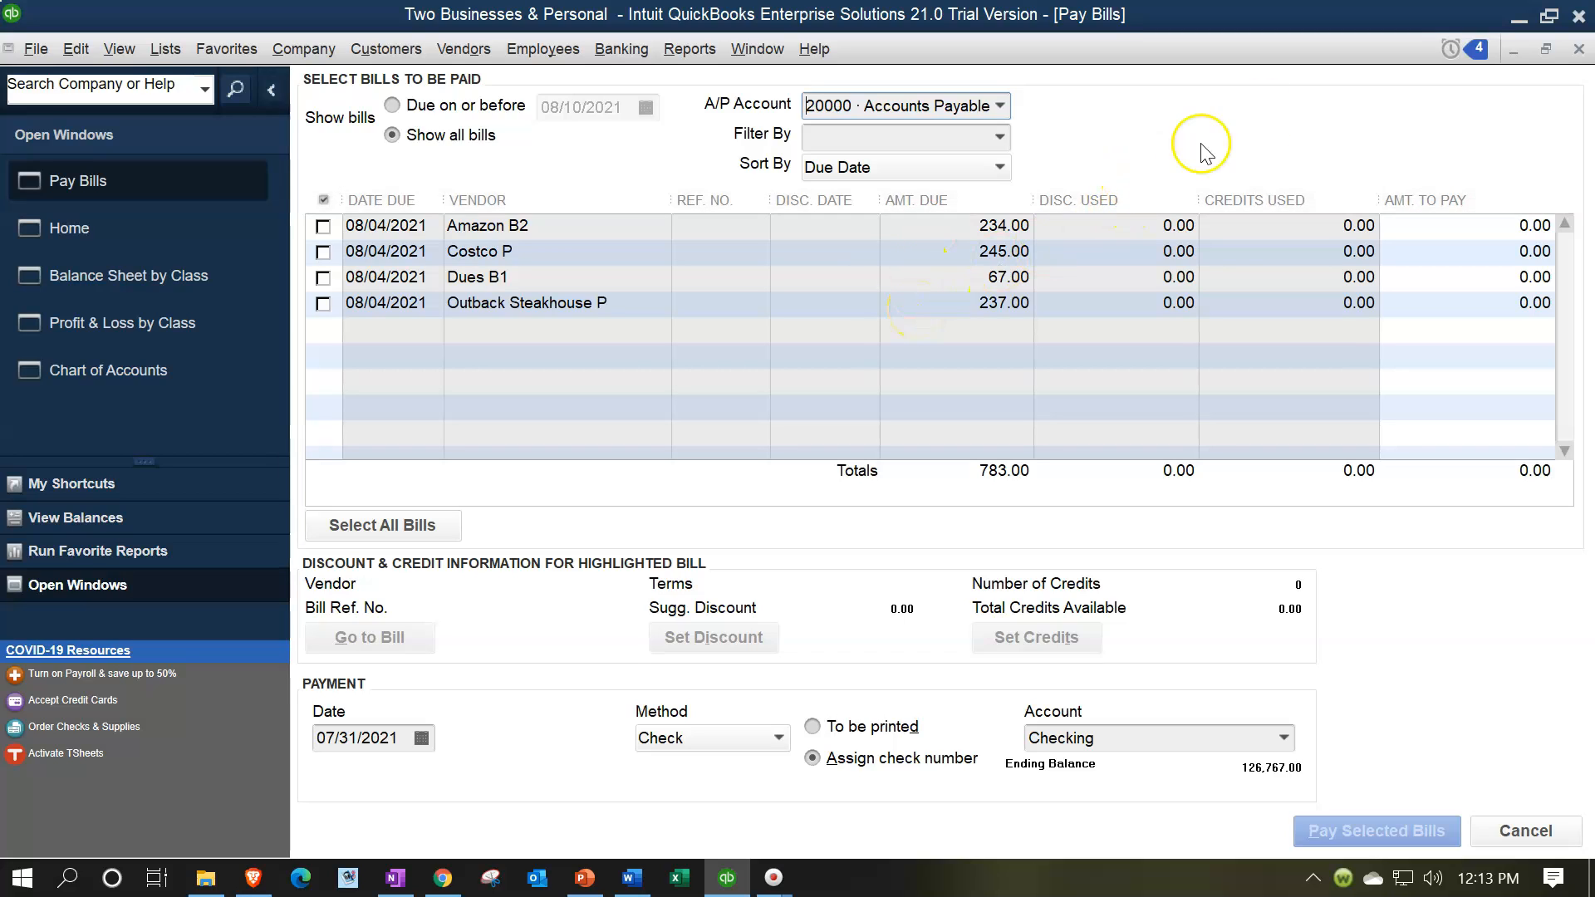
left_click(1580, 50)
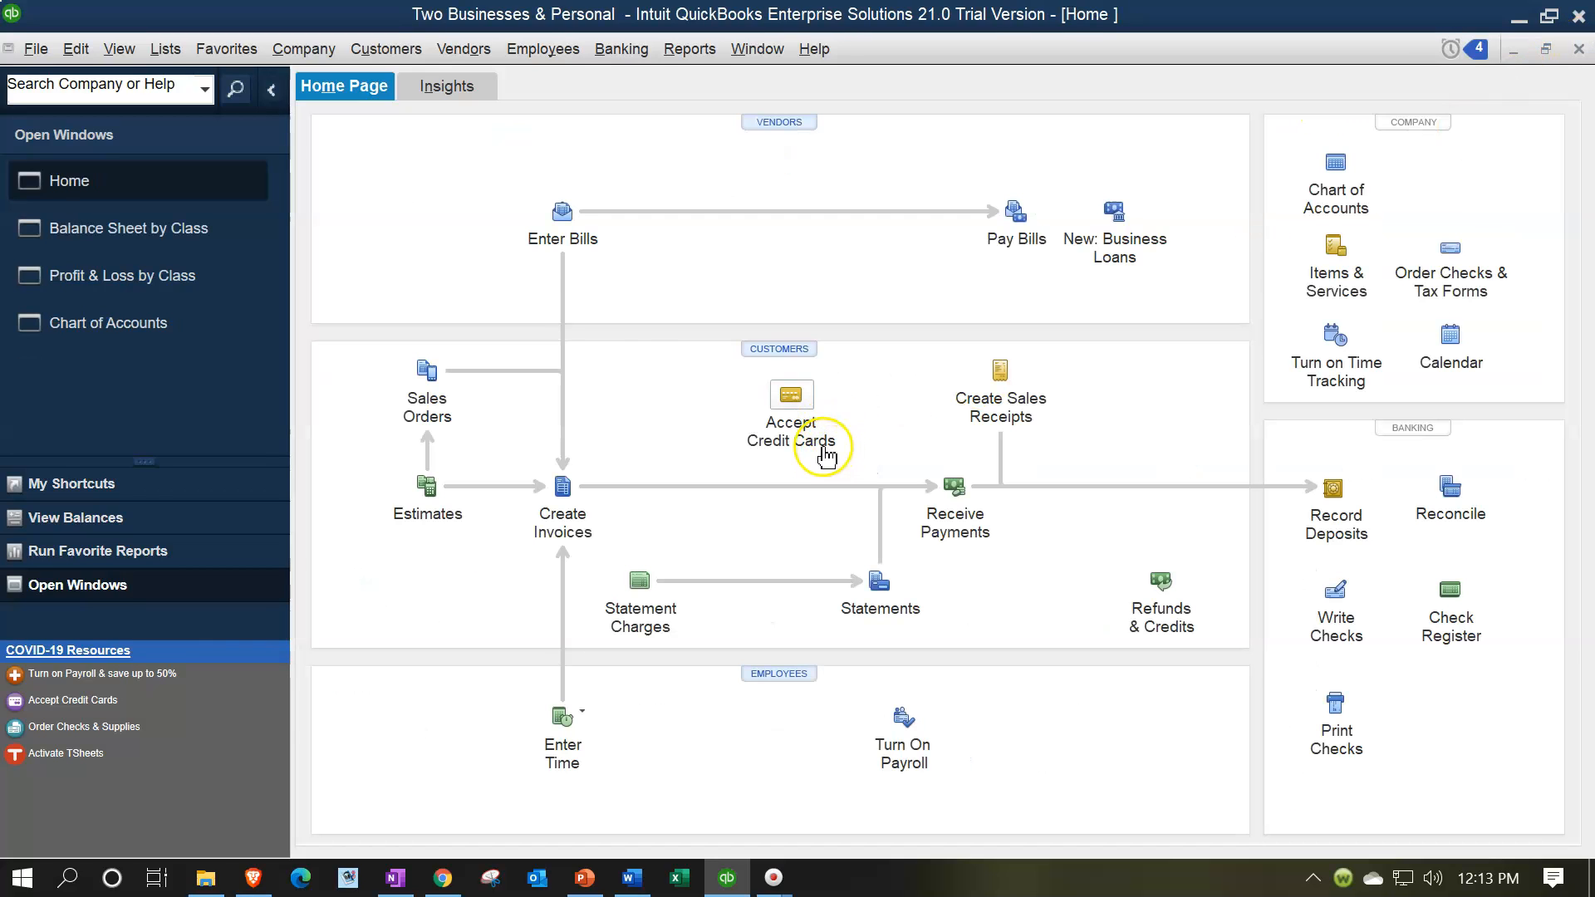
- Start a new bill on A/P account 20100 · Accounts Payble B2 for the vendor Travel B2
left_click(560, 217)
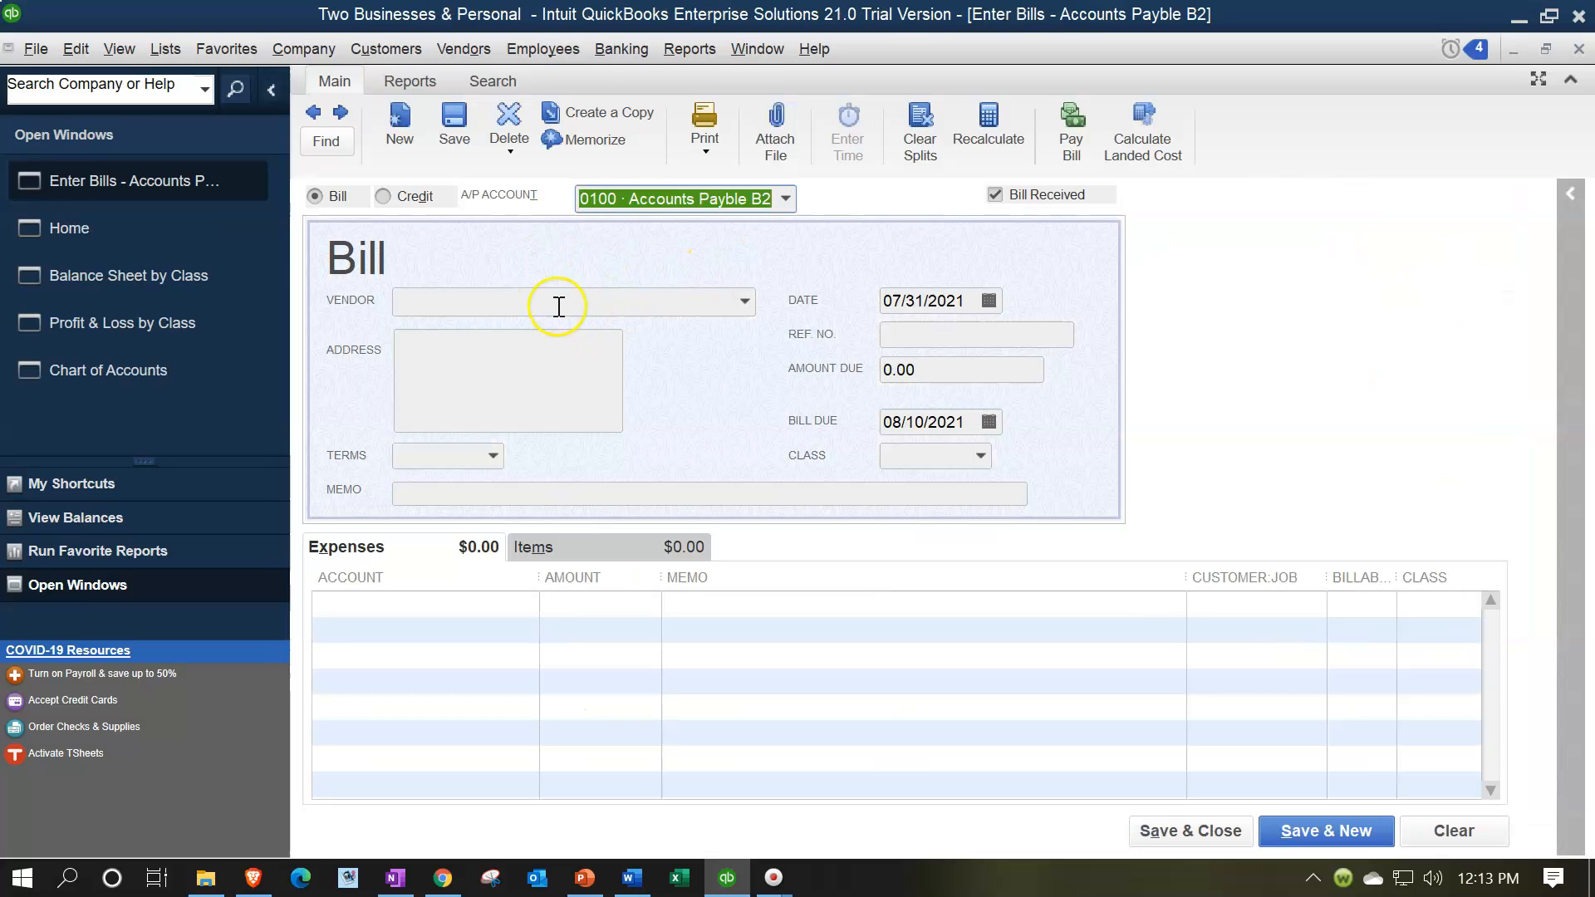
left_click(745, 303)
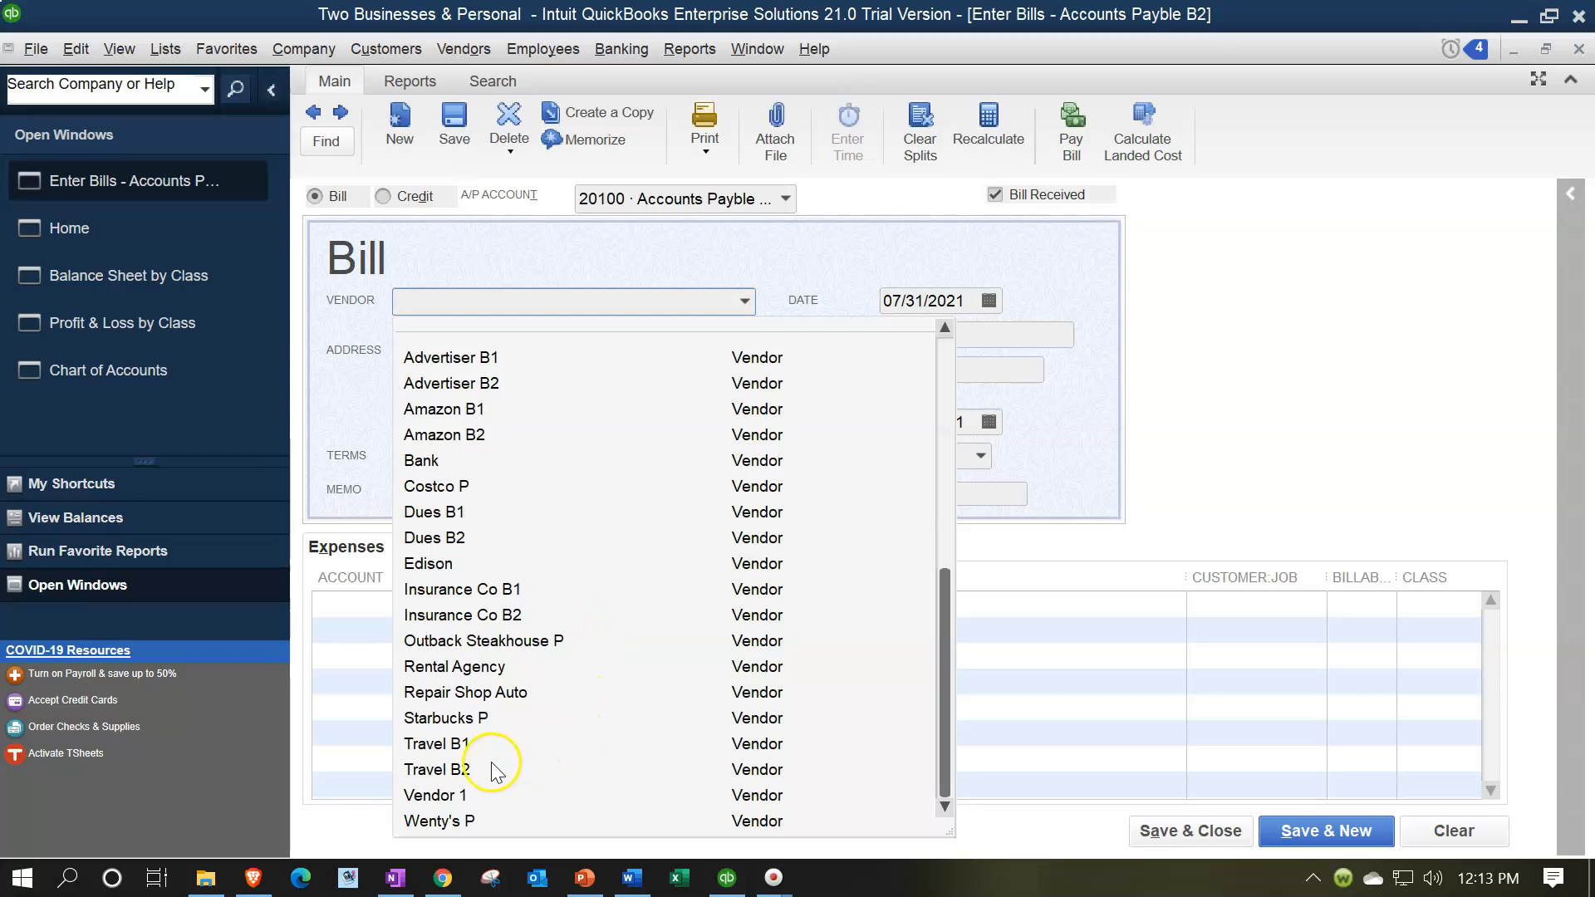
left_click(462, 770)
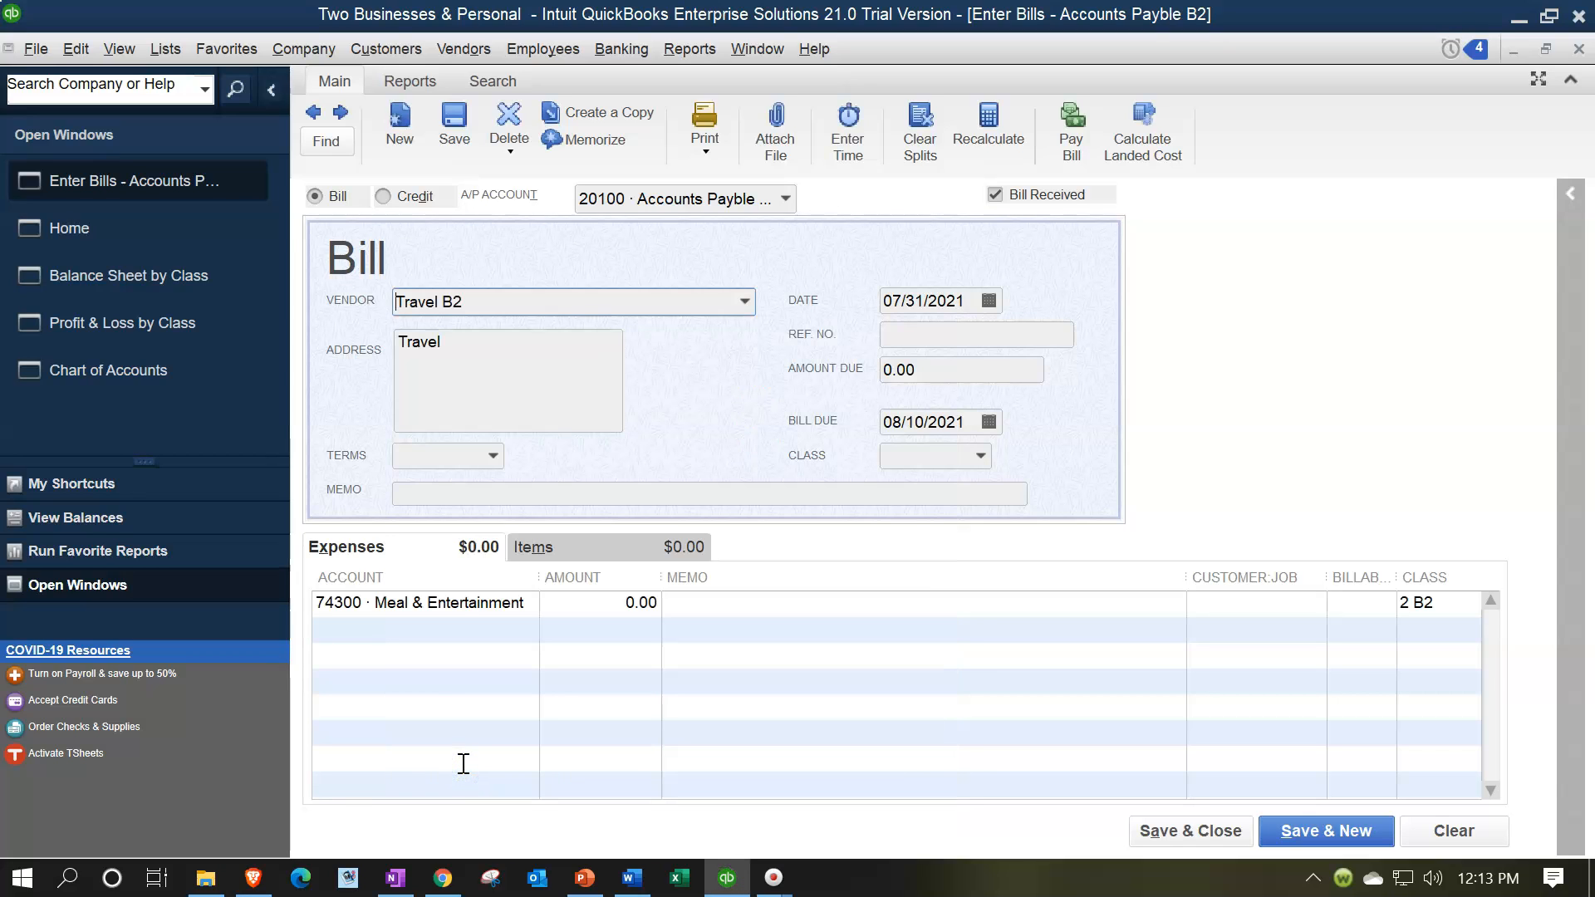
- Set the Travel B2 bill's amount due to 570.00, then save and close it, accepting the future date
key("Tab")
key("Tab")
key("Tab")
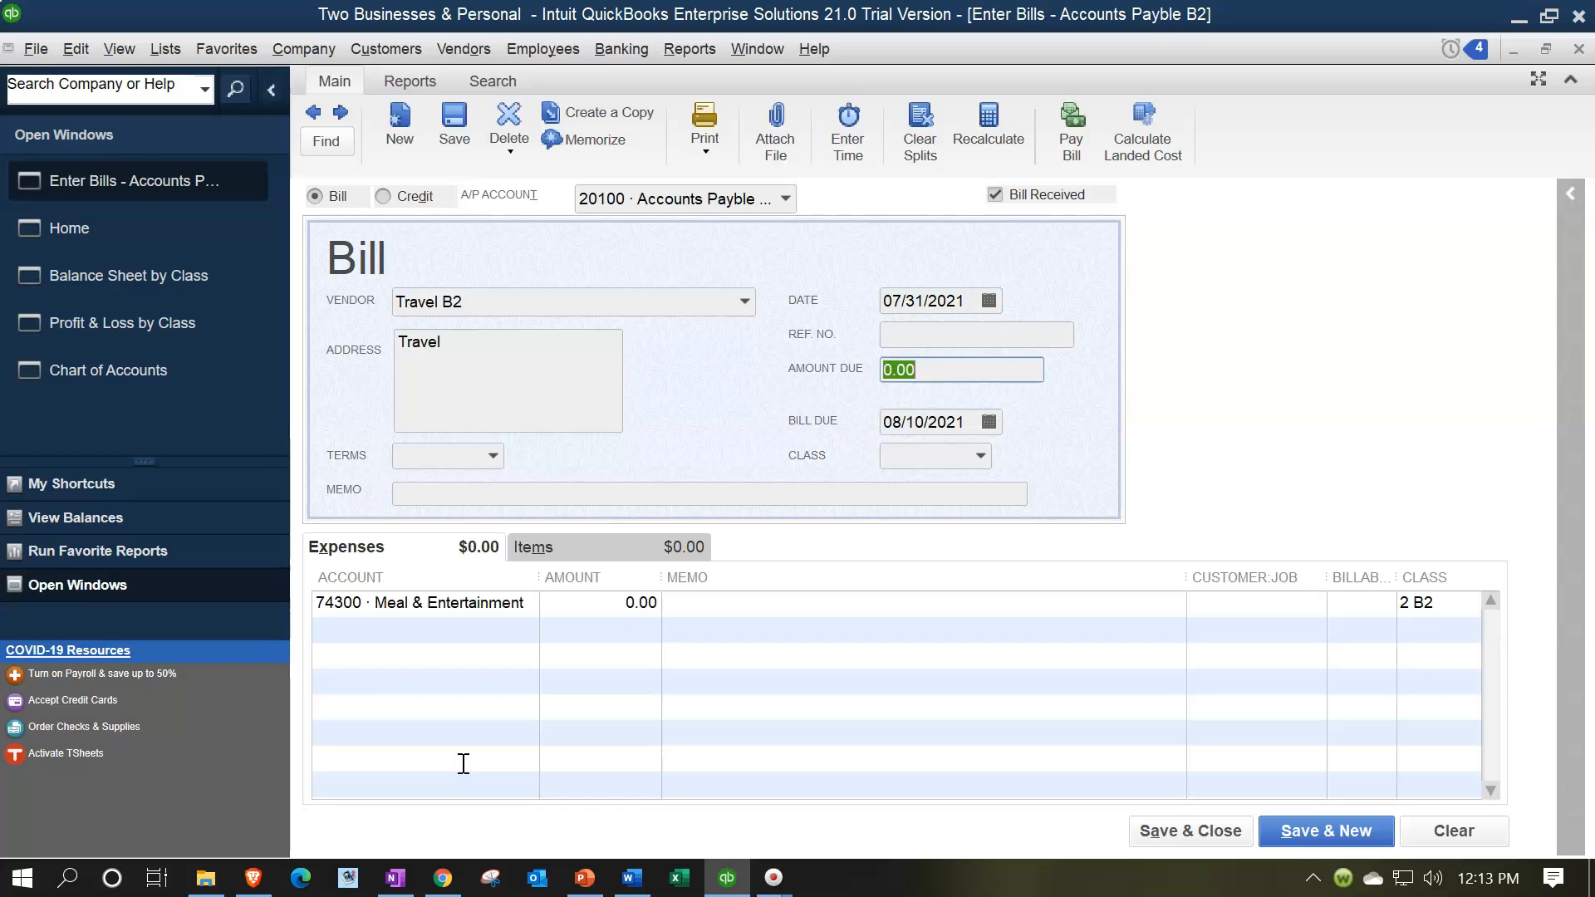
type("570")
key("Tab")
key("Tab")
key("Tab")
key("Tab")
key("Tab")
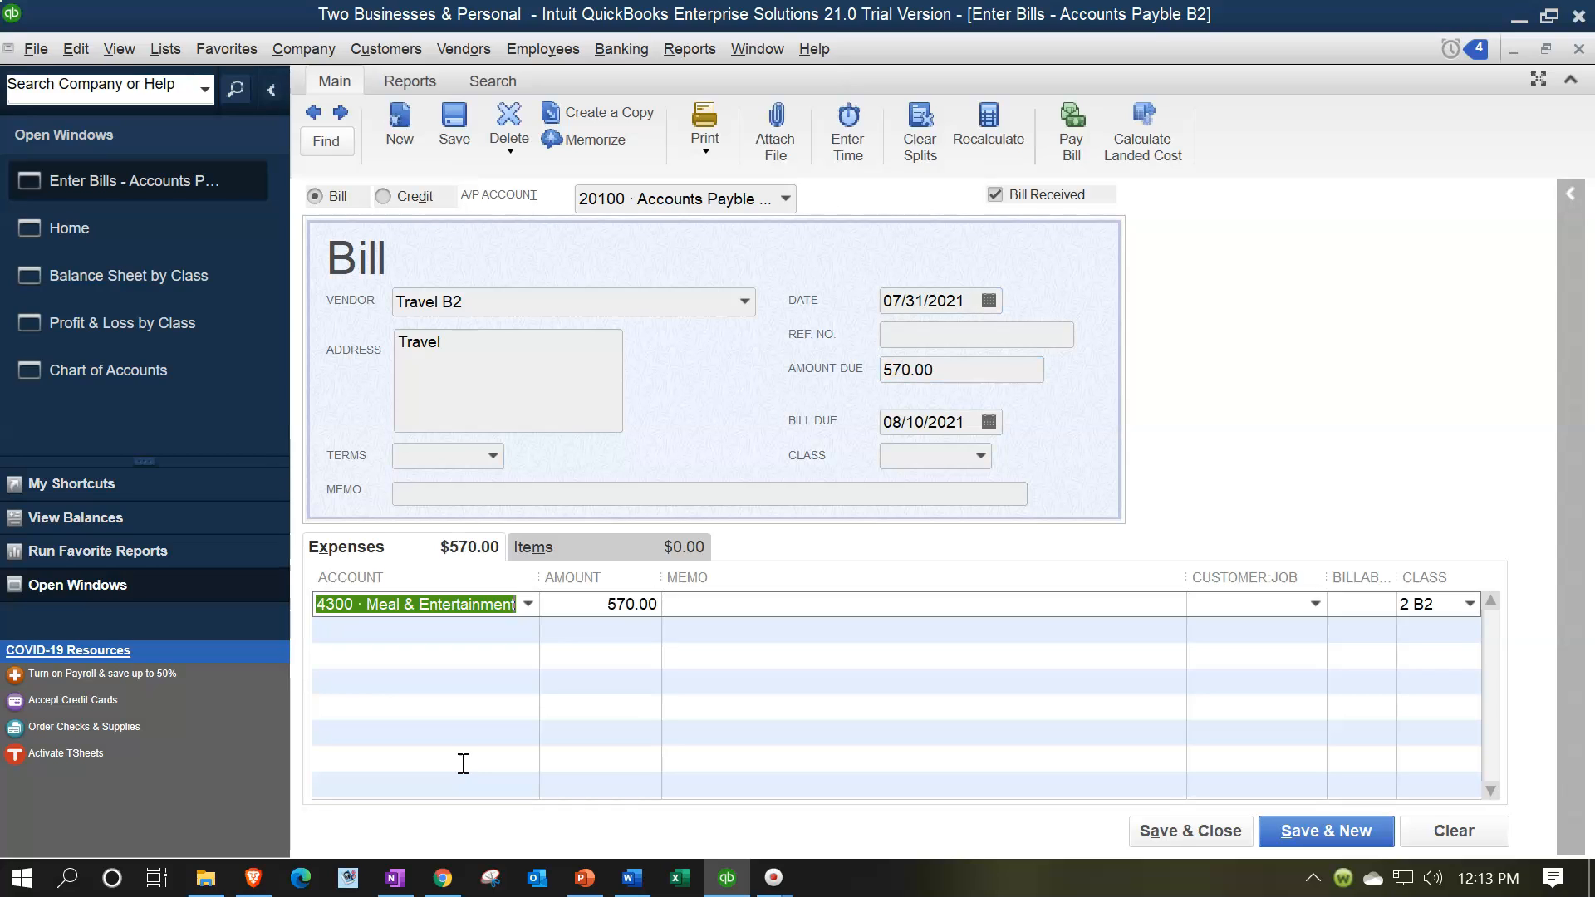
key("Tab")
key("Tab")
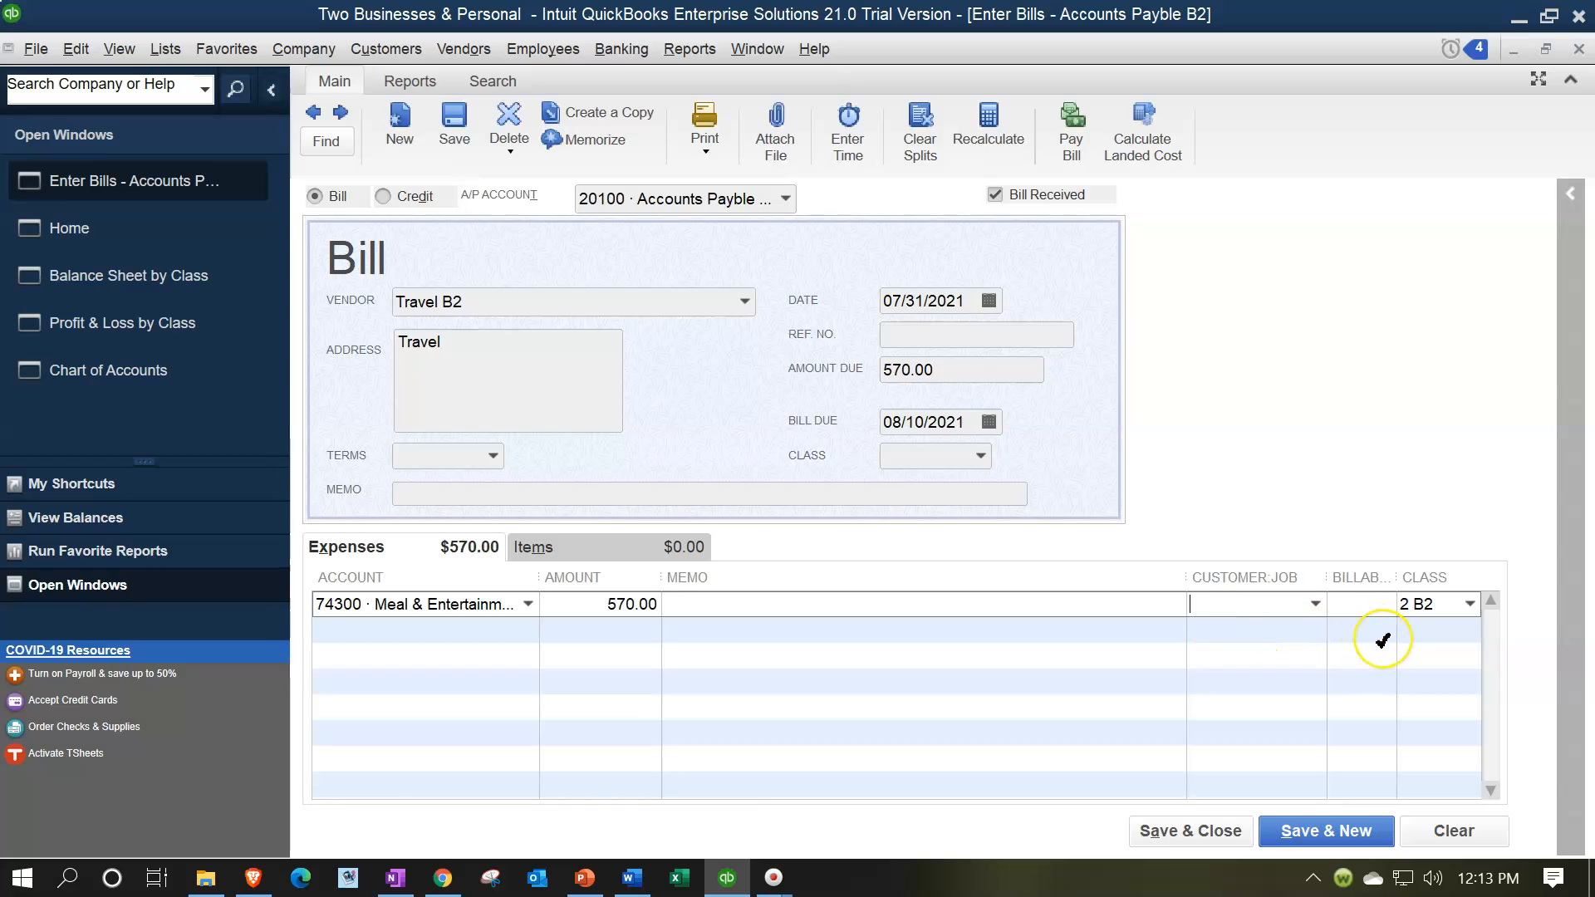
left_click(1188, 833)
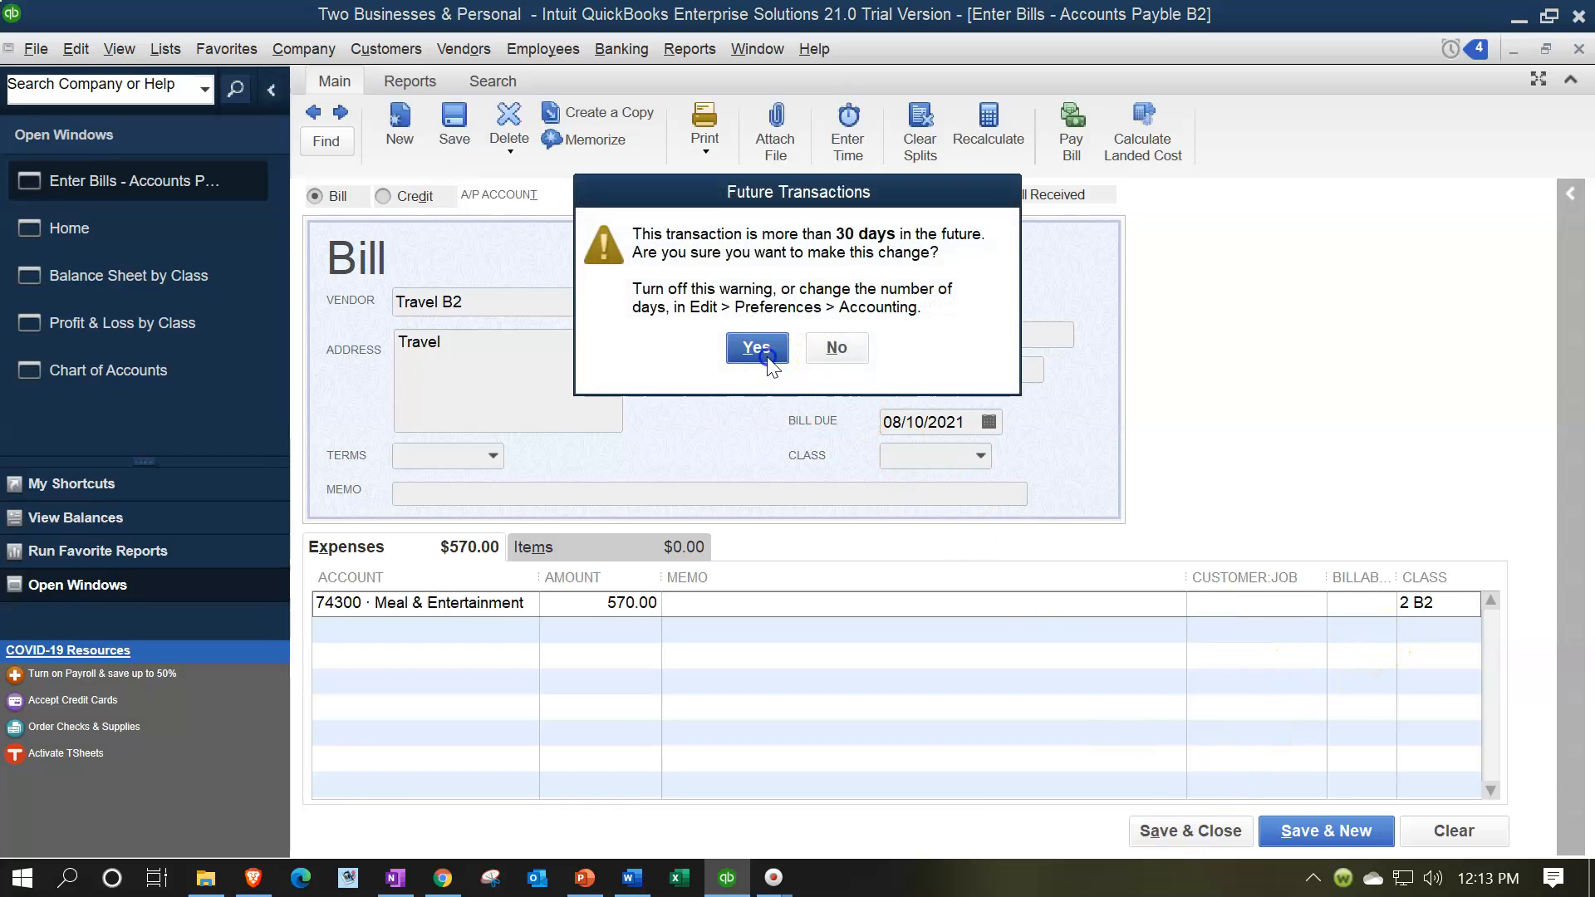
left_click(756, 348)
- Review the transactions behind the 2 B2 amount for 74300 · Meal & Entertainment in the Profit & Loss by Class report
left_click(117, 273)
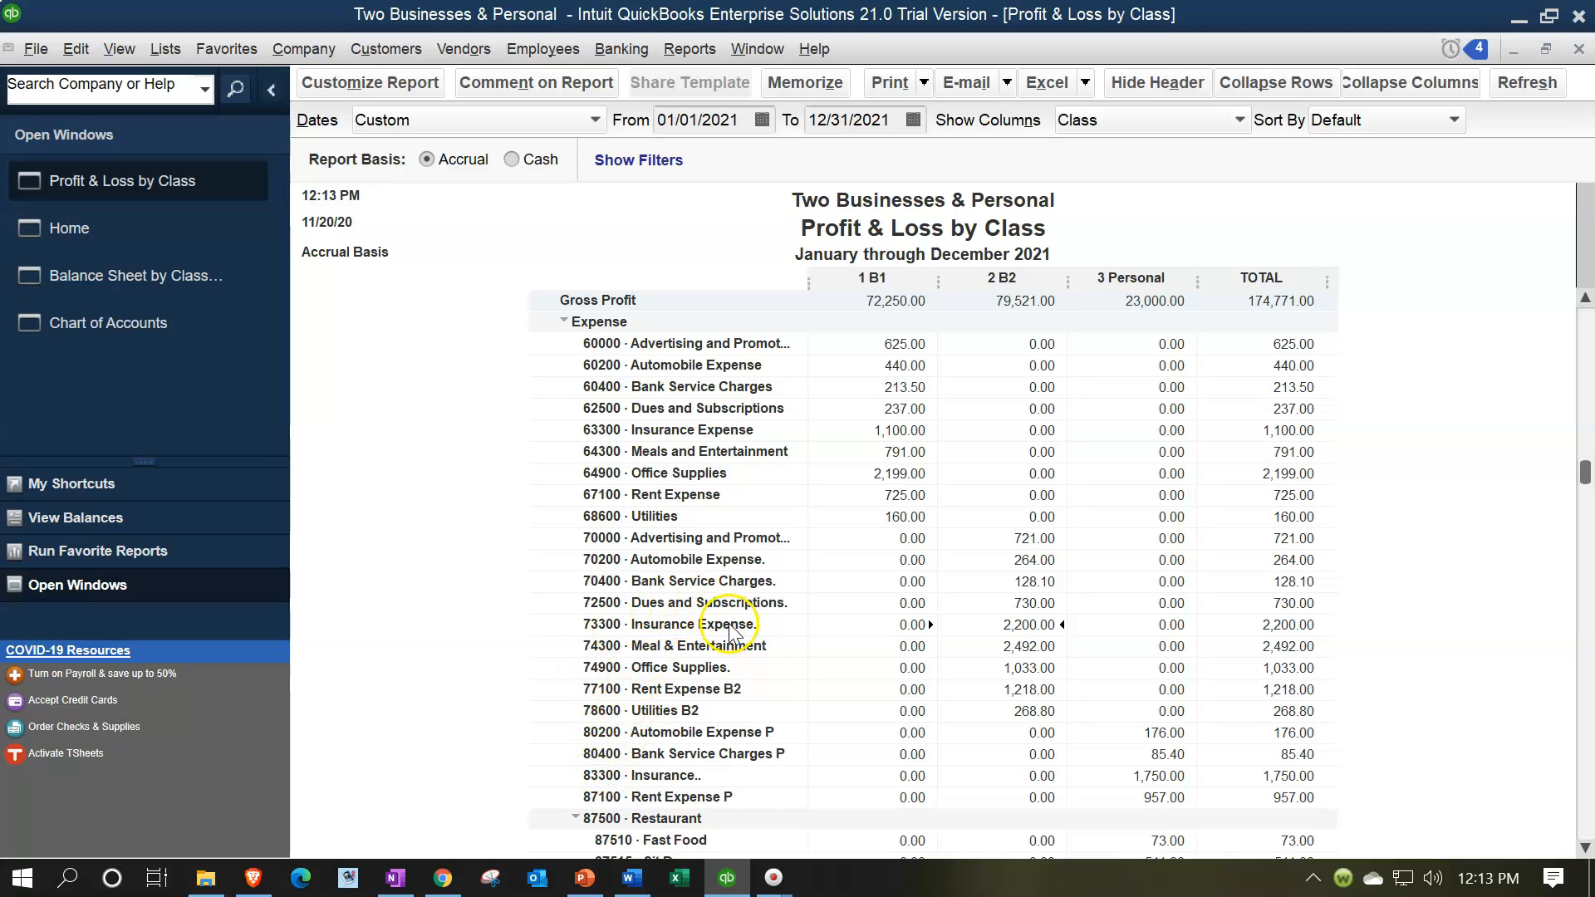
double_click(1038, 646)
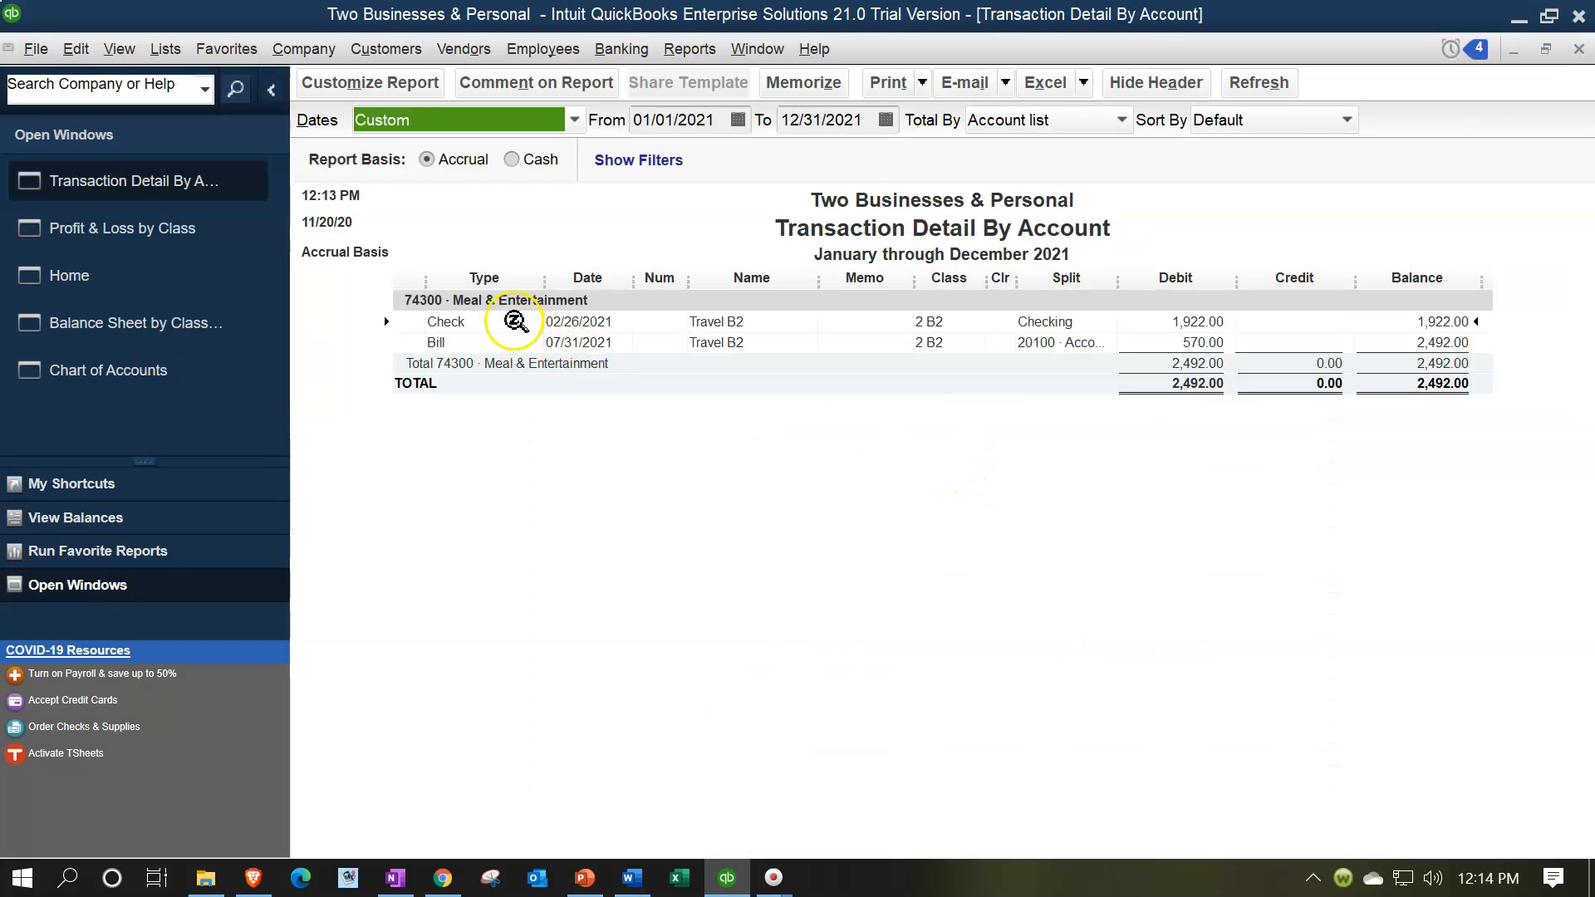
left_click(1577, 49)
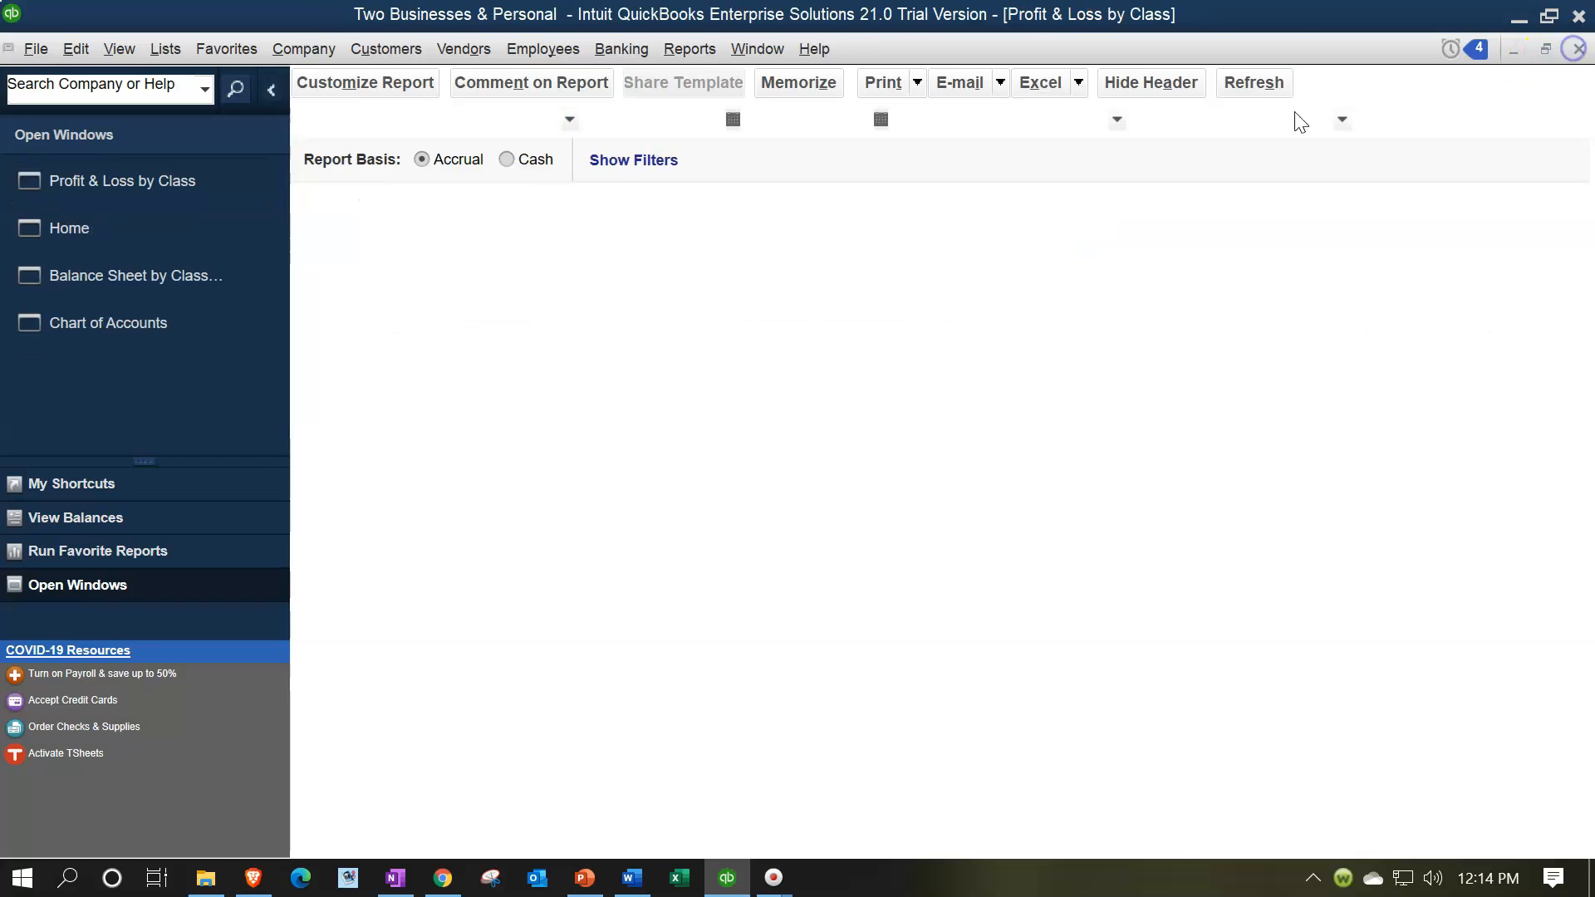
- Examine the transactions behind the 2 B2 amount for 20100 · Accounts Payble B2 in the Balance Sheet by Class report
left_click(164, 283)
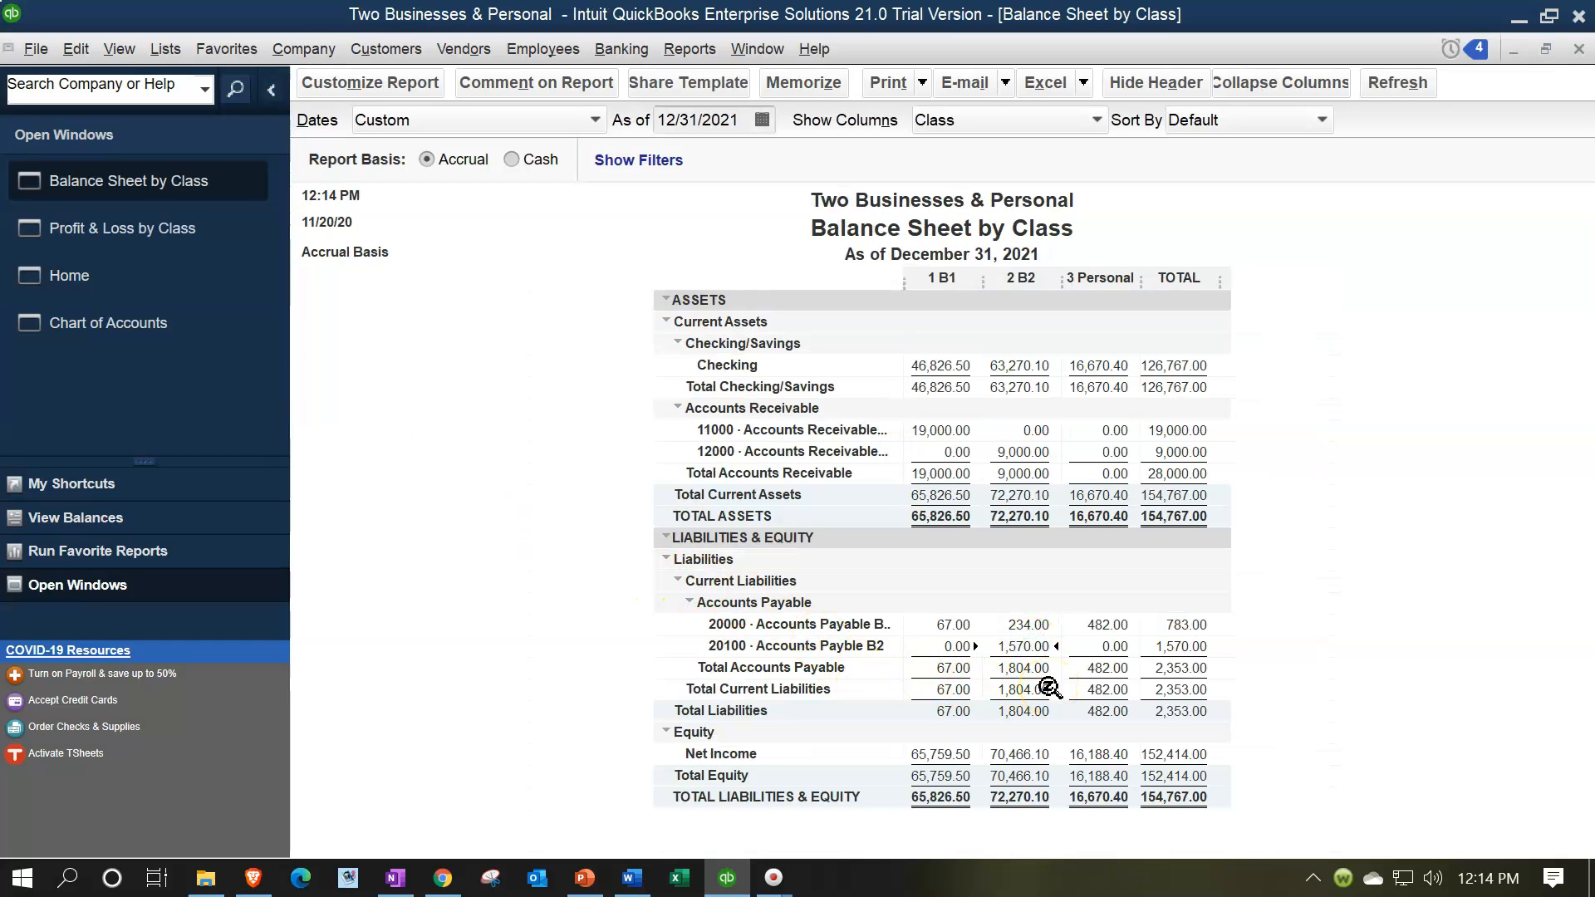
double_click(1028, 647)
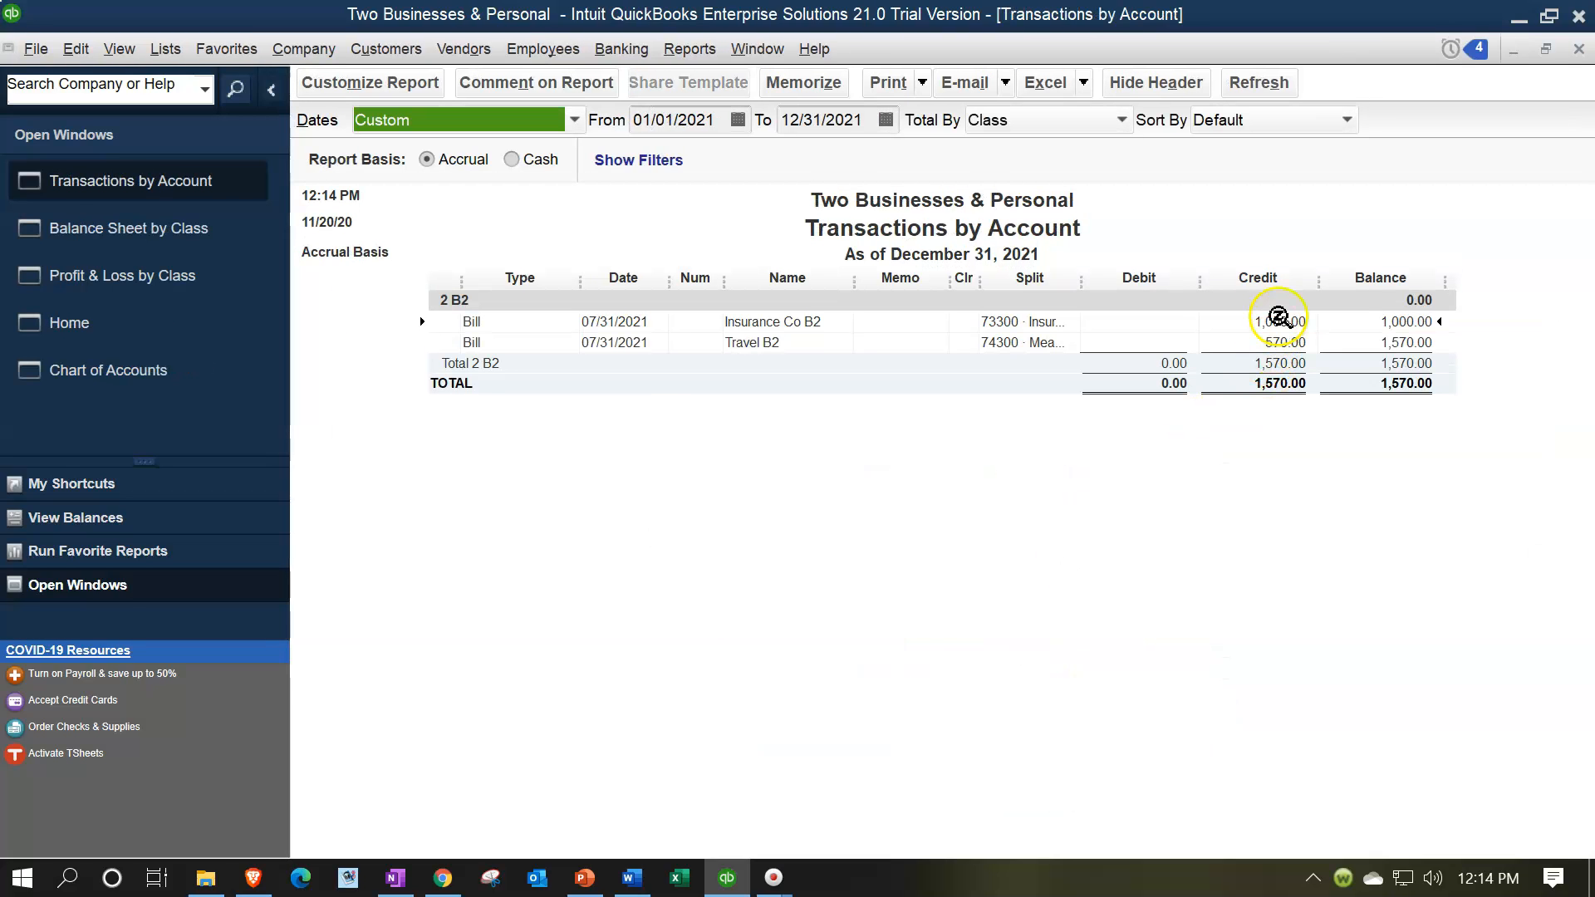
- Close the Transactions by Account report and review all vendors' entries in the Vendor Balance Detail report
left_click(1579, 49)
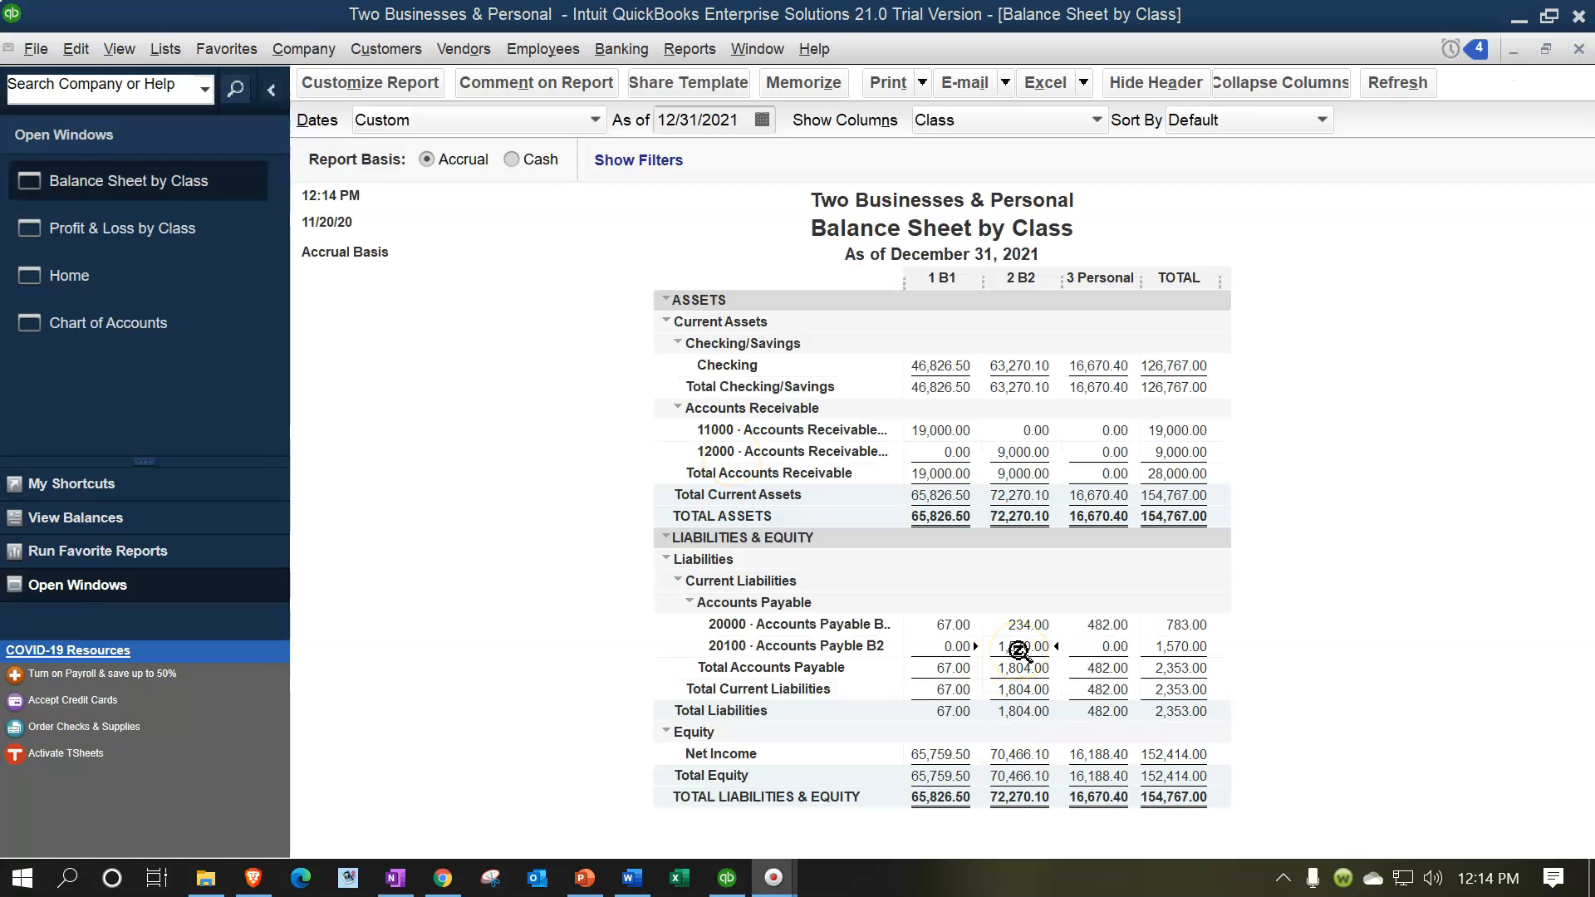
left_click(690, 49)
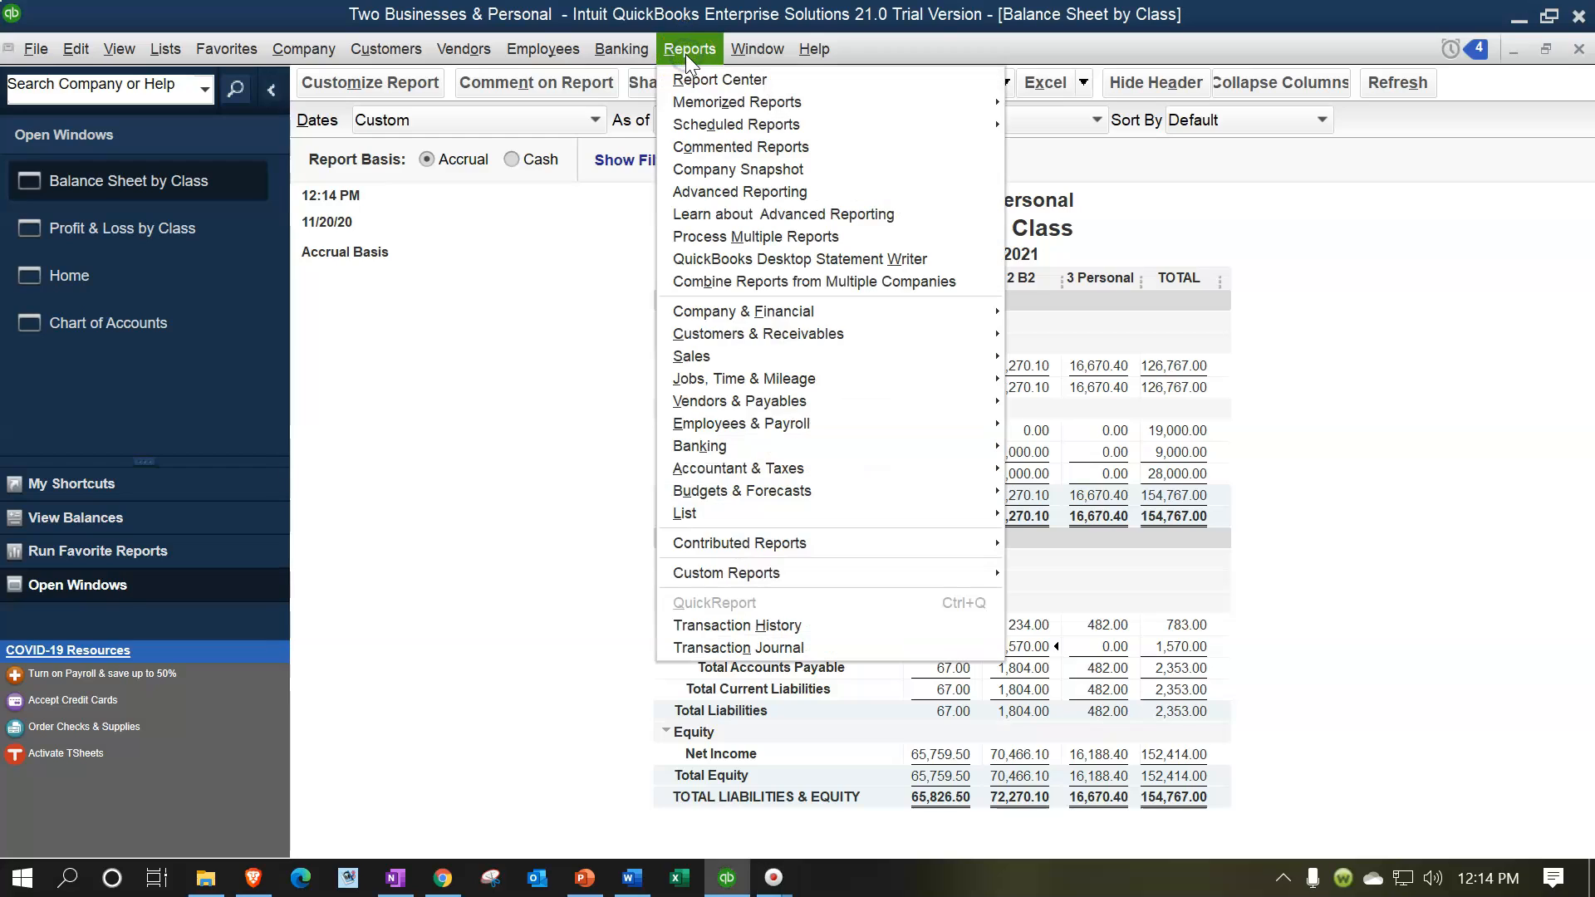
mouse_move(777, 405)
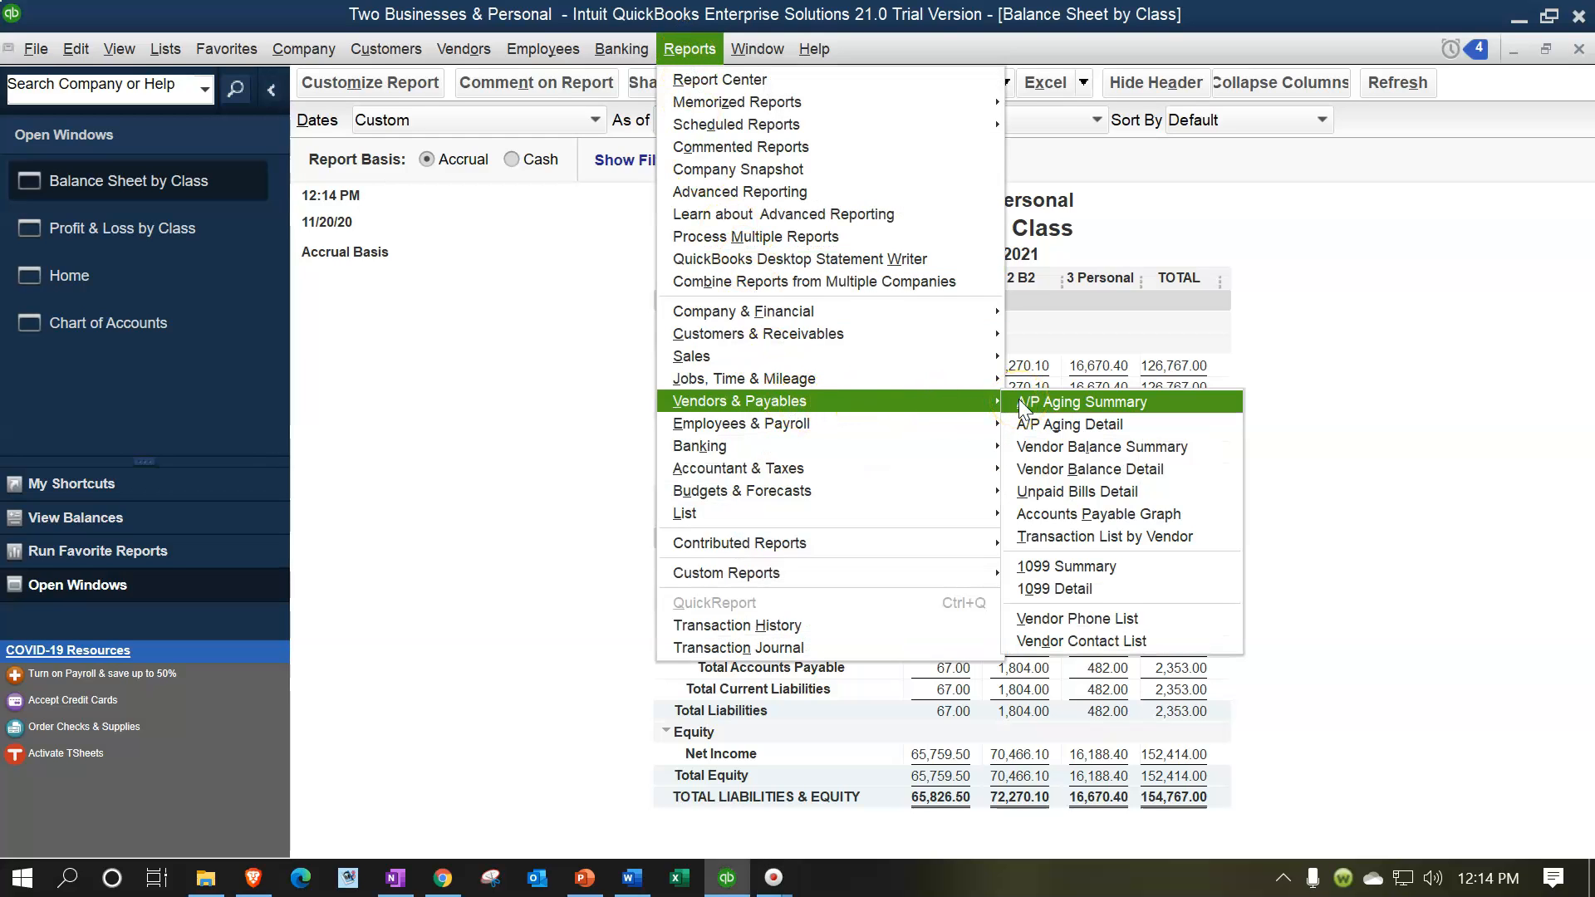
left_click(1121, 469)
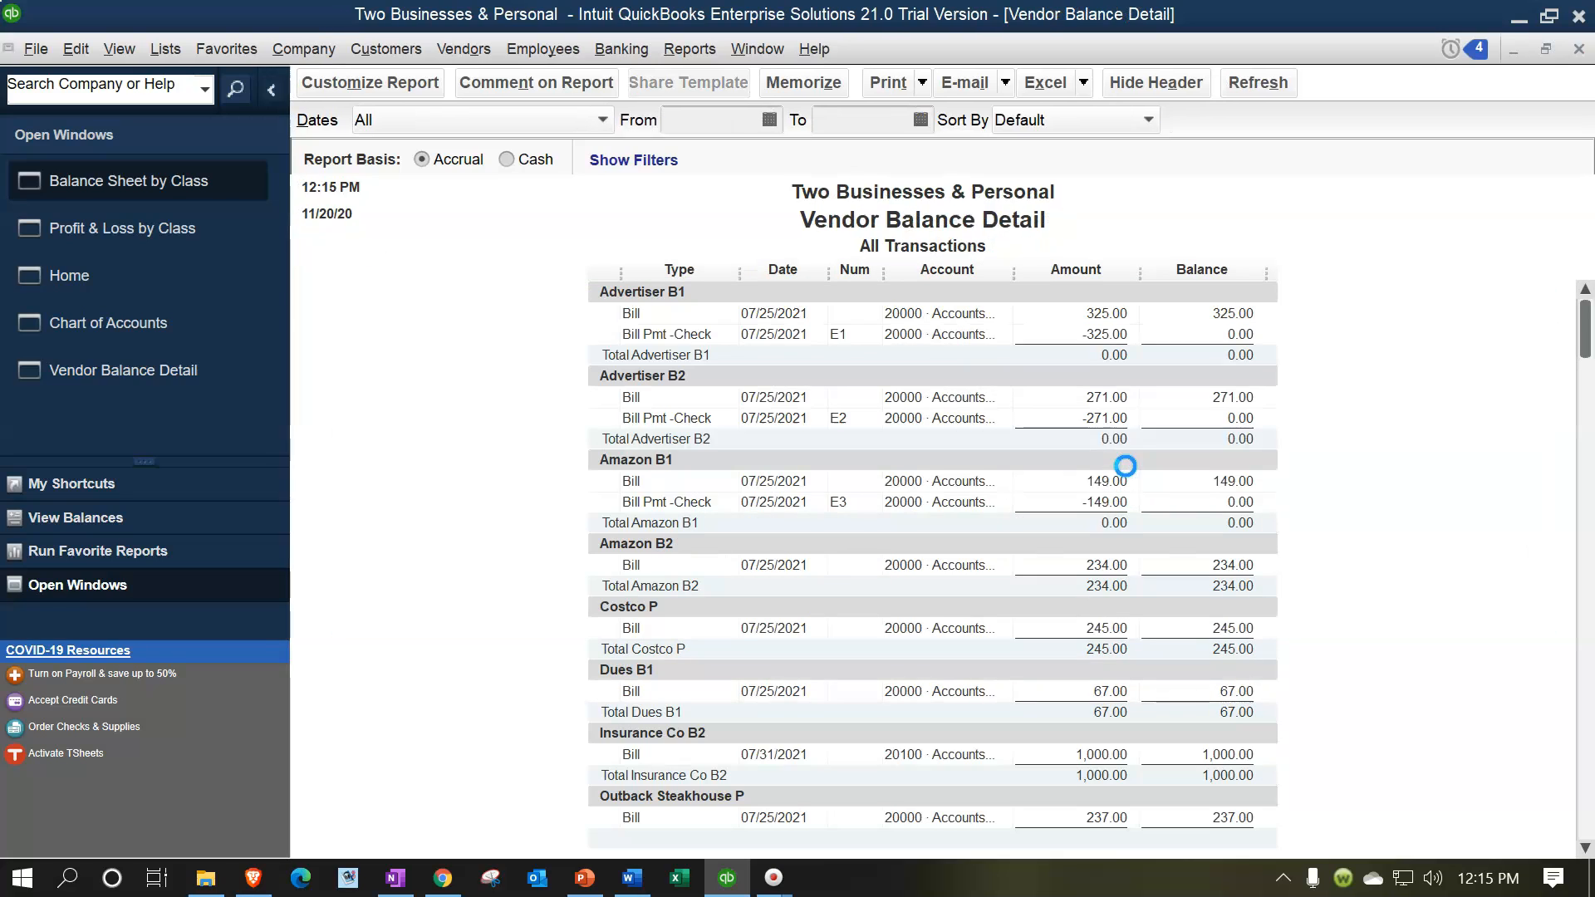
scroll(542, 633, "down", 3)
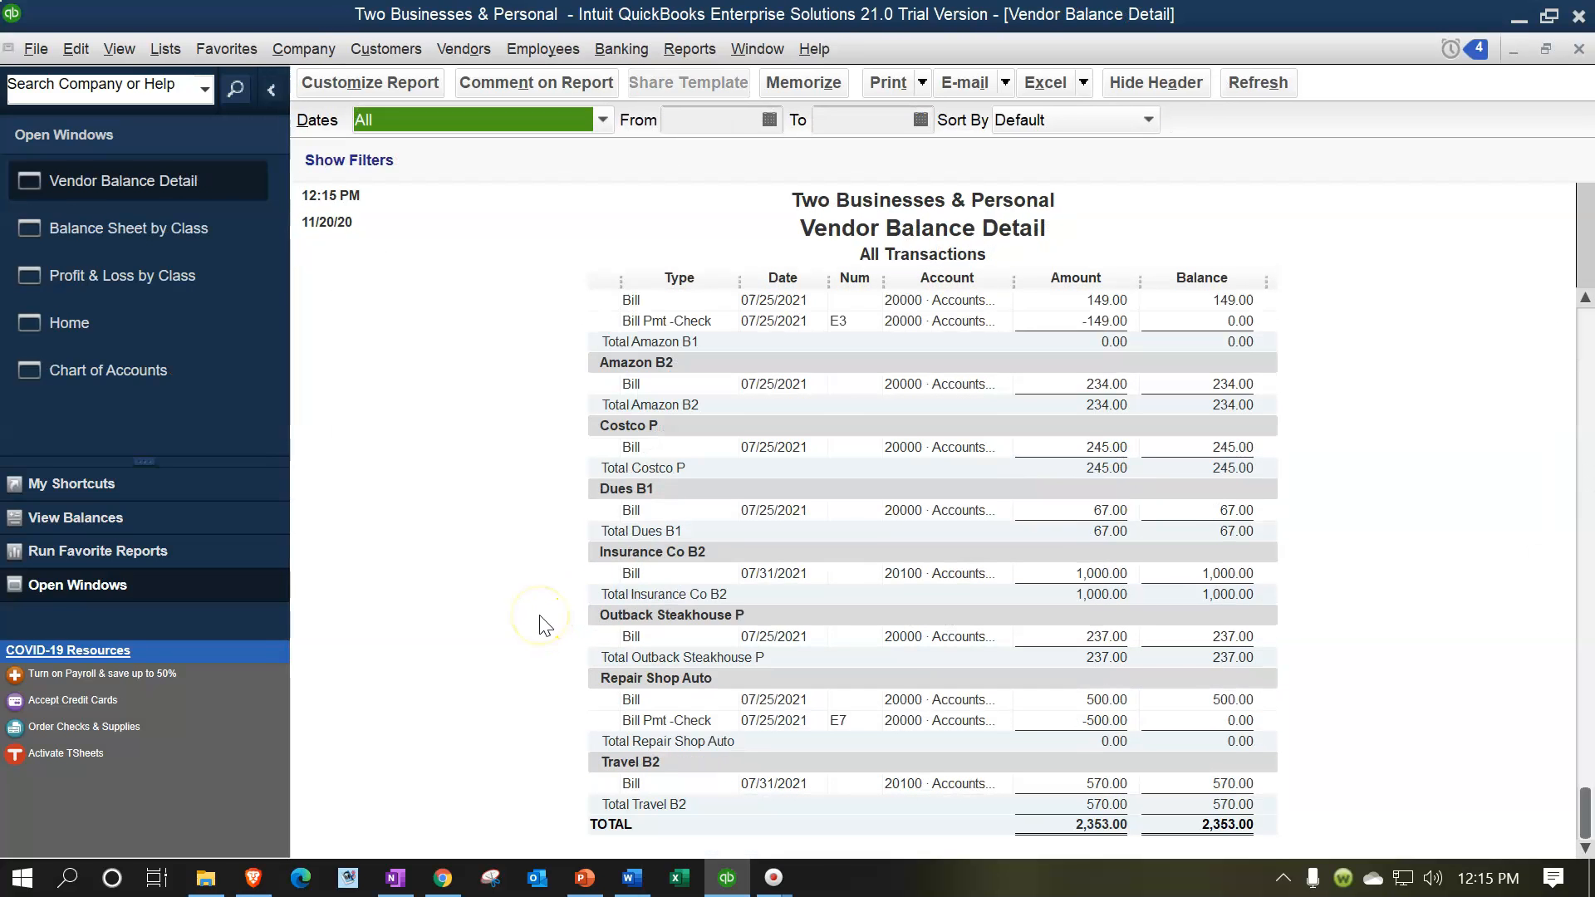
scroll(541, 623, "up", 3)
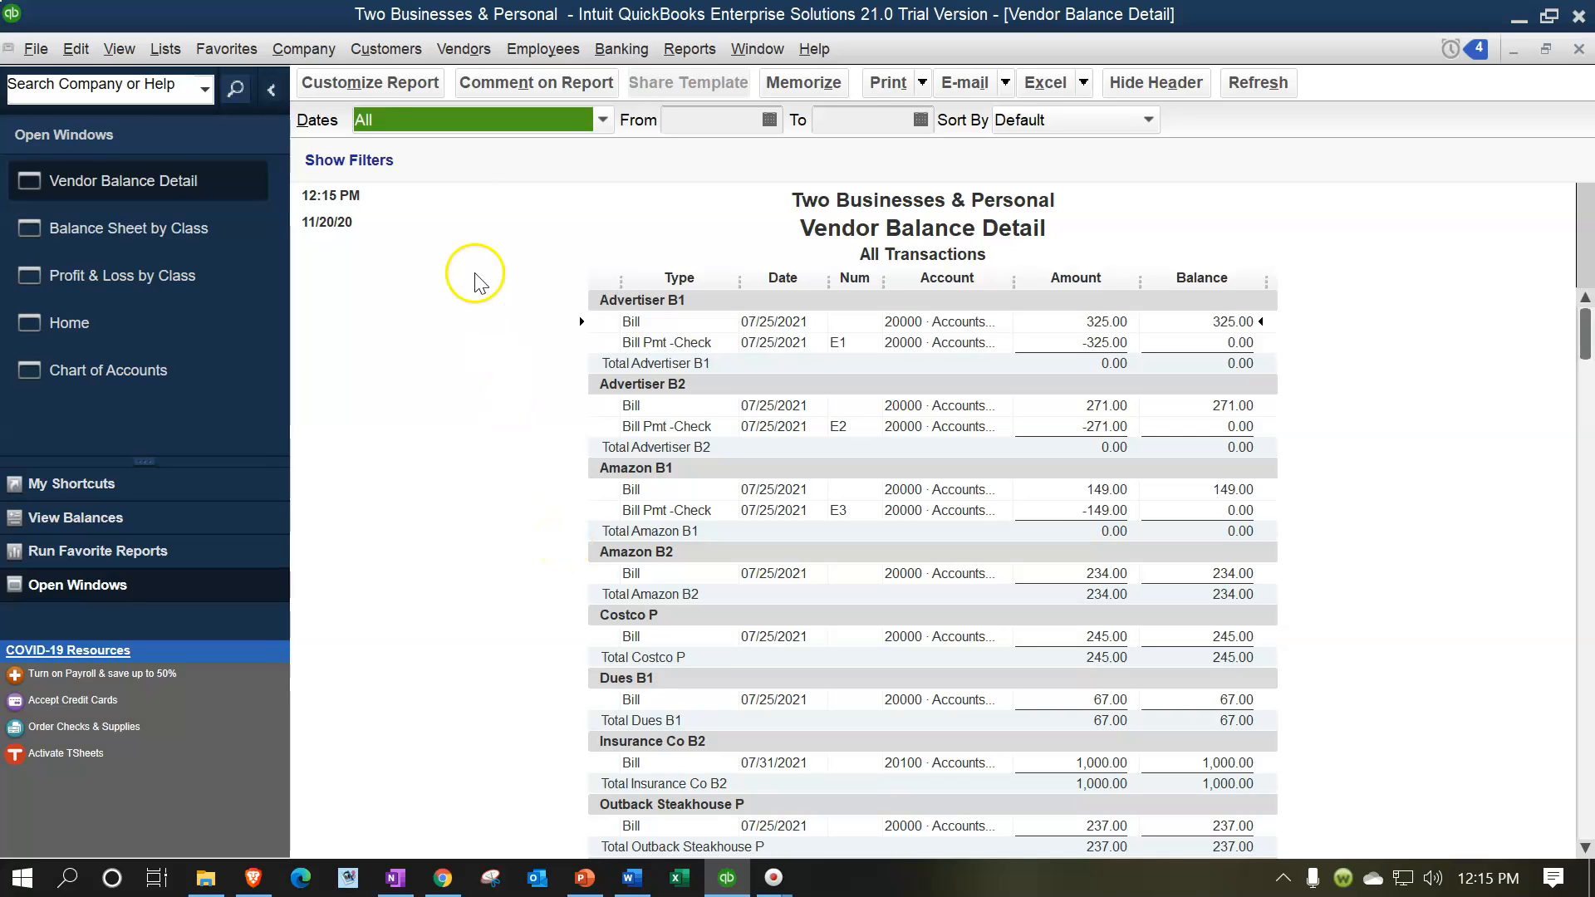
- Filter the Vendor Balance Detail report to account 20000 · Accounts Payable B1 and review its vendor balances
left_click(381, 81)
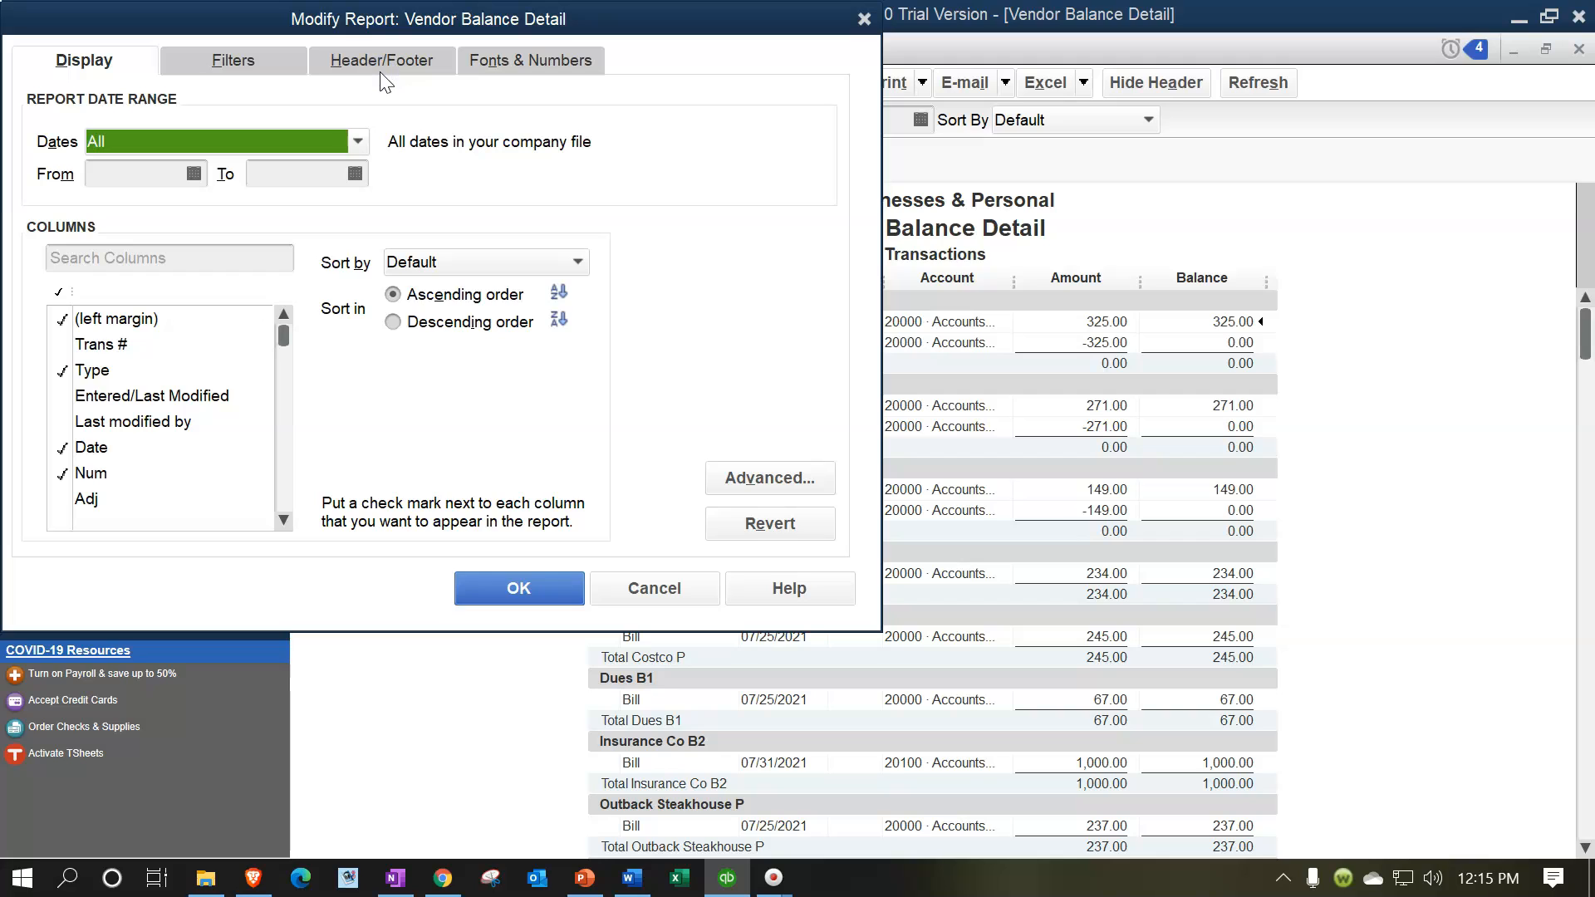
left_click(227, 49)
left_click(167, 197)
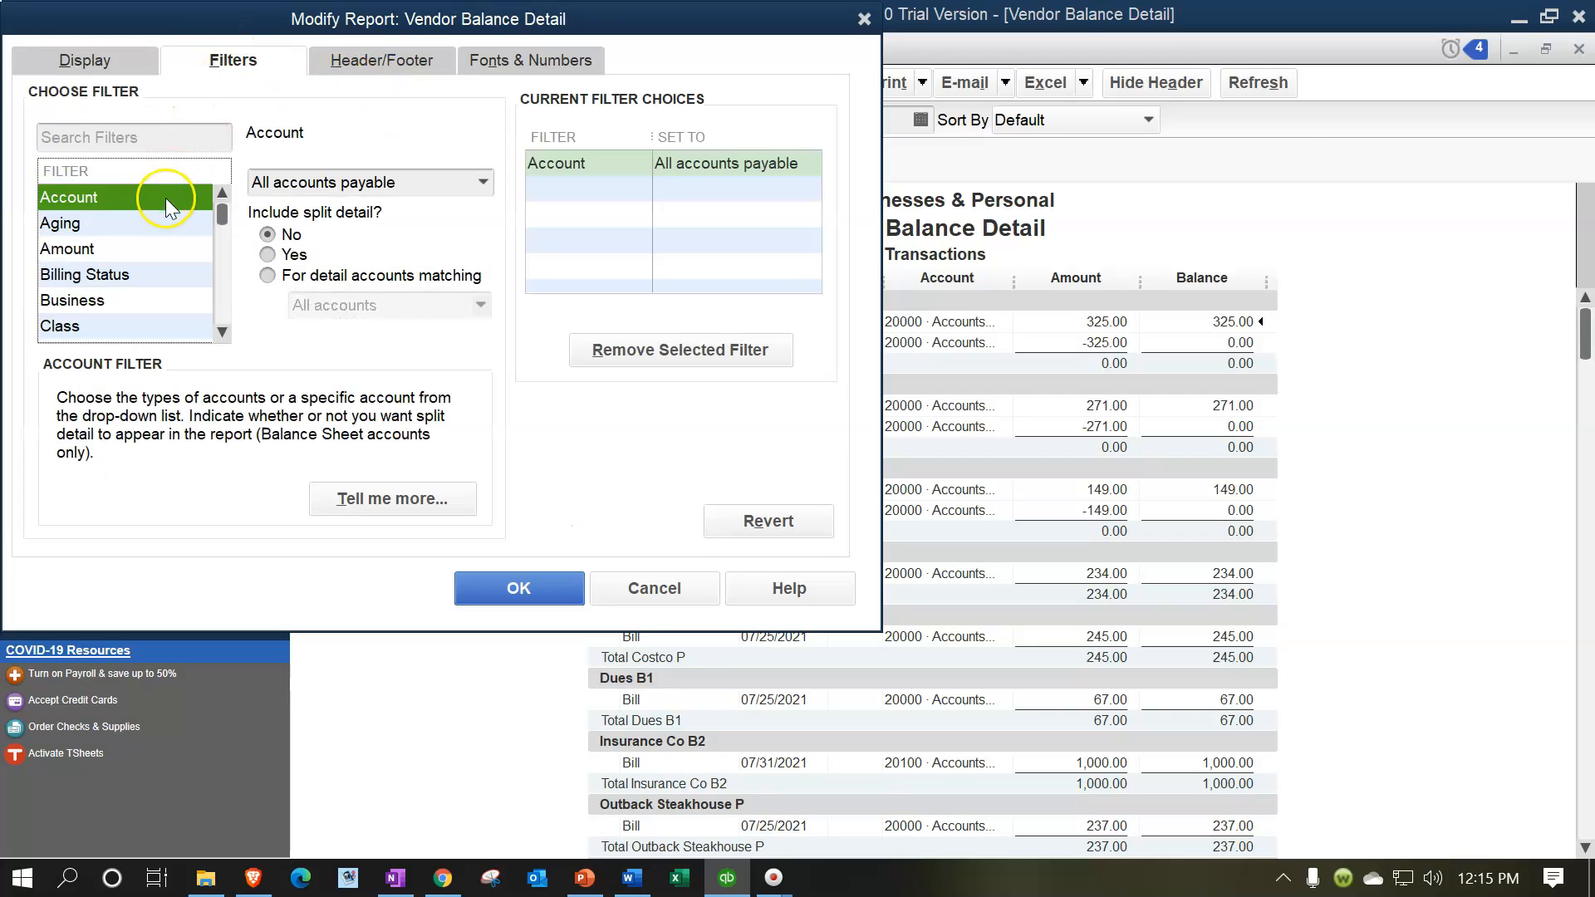
left_click(483, 182)
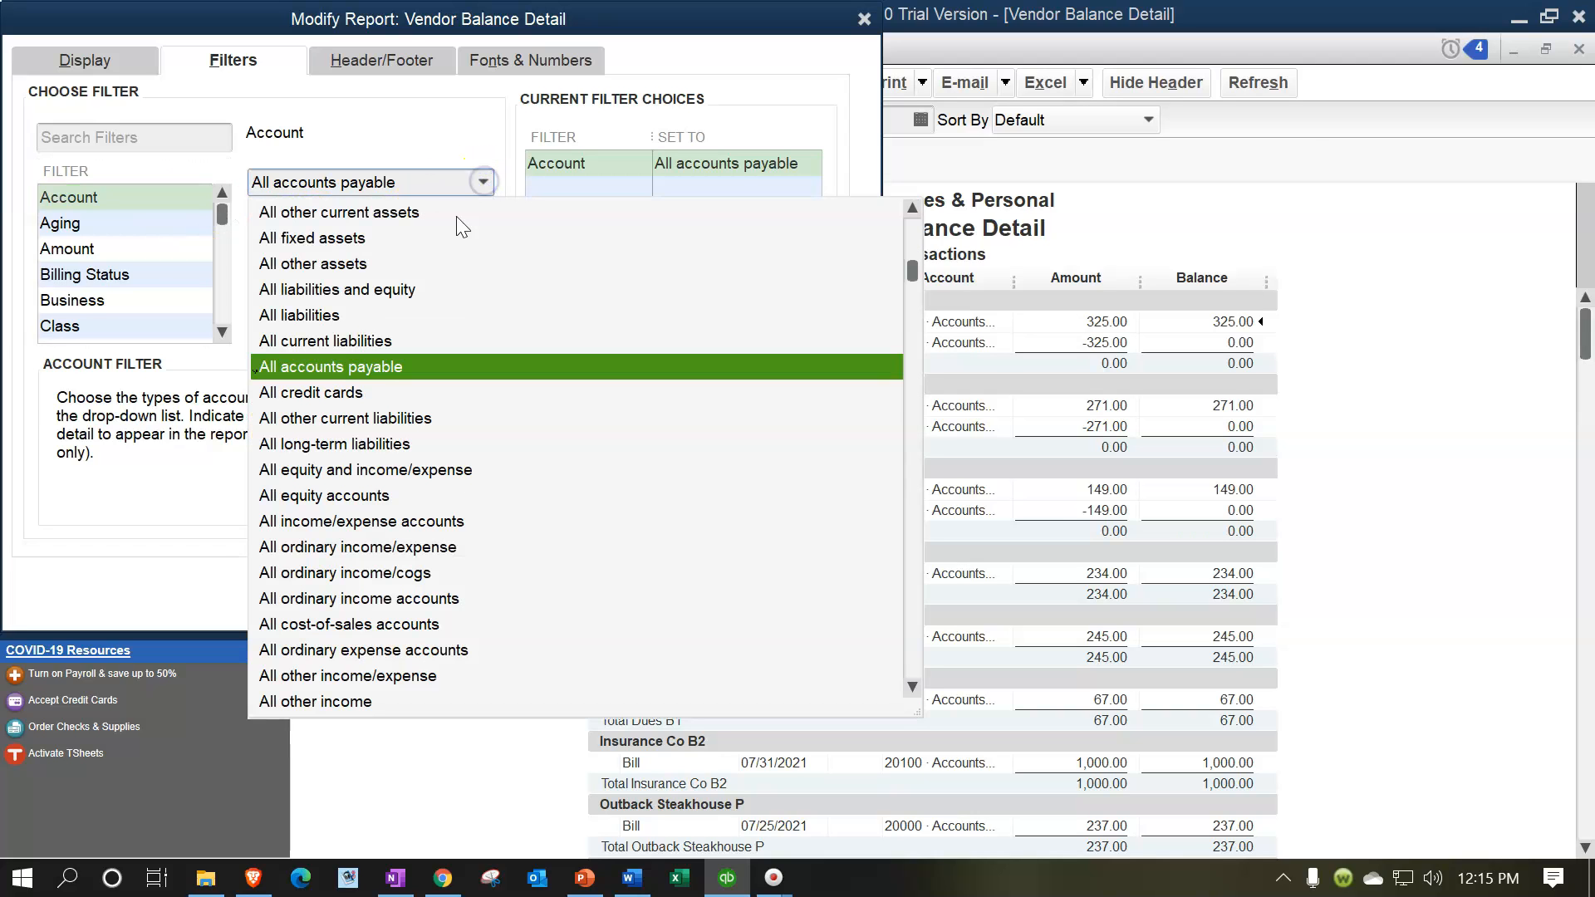
scroll(356, 365, "down", 5)
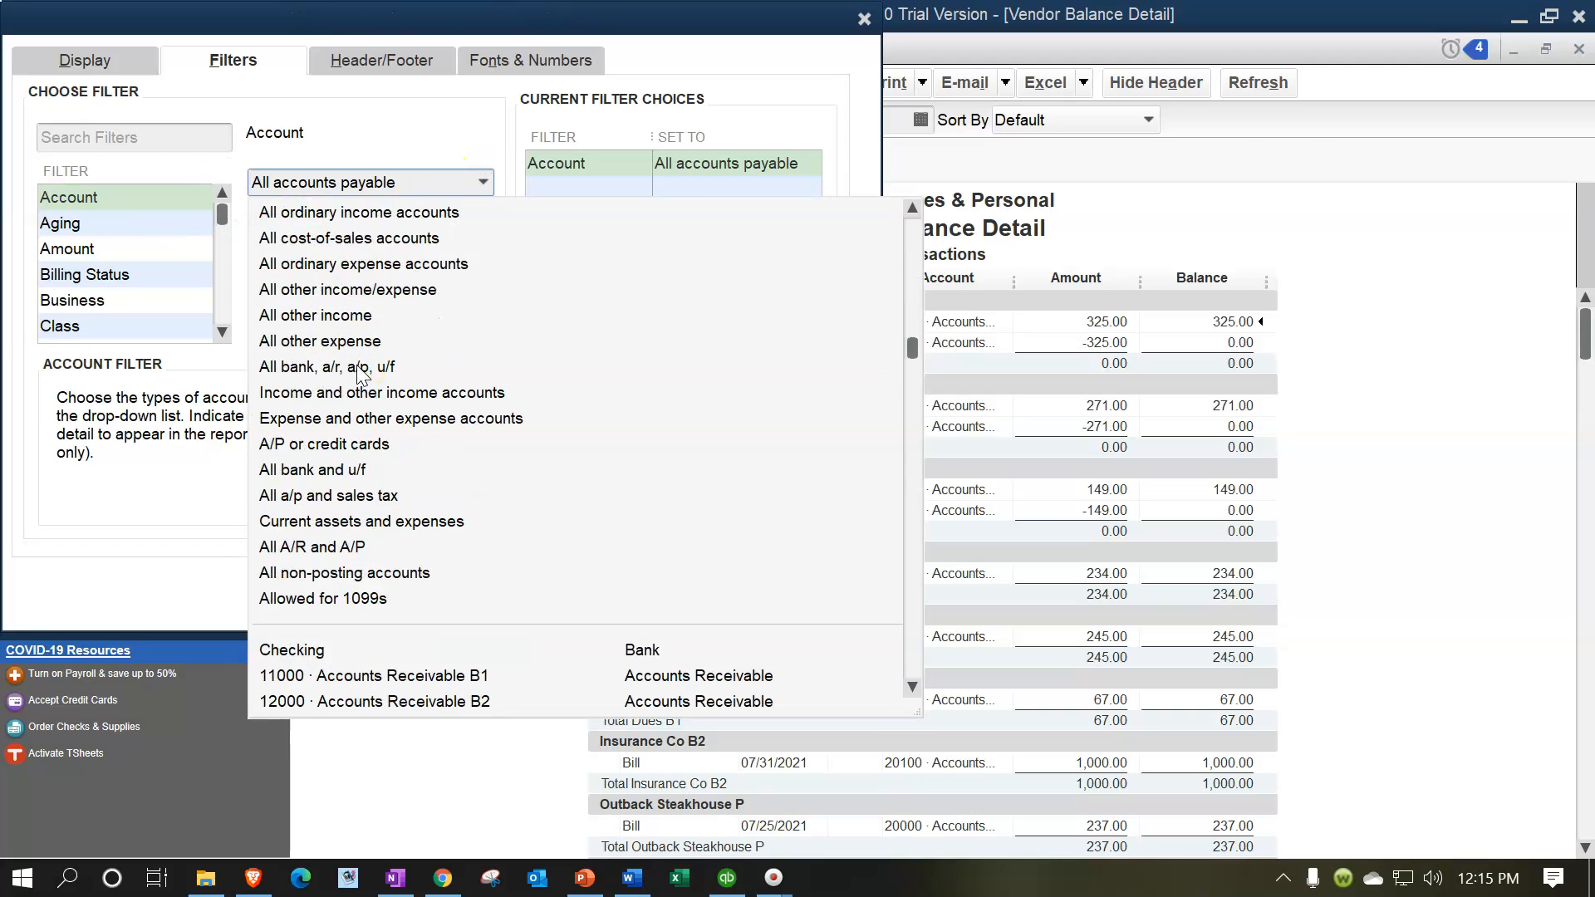
scroll(359, 372, "down", 5)
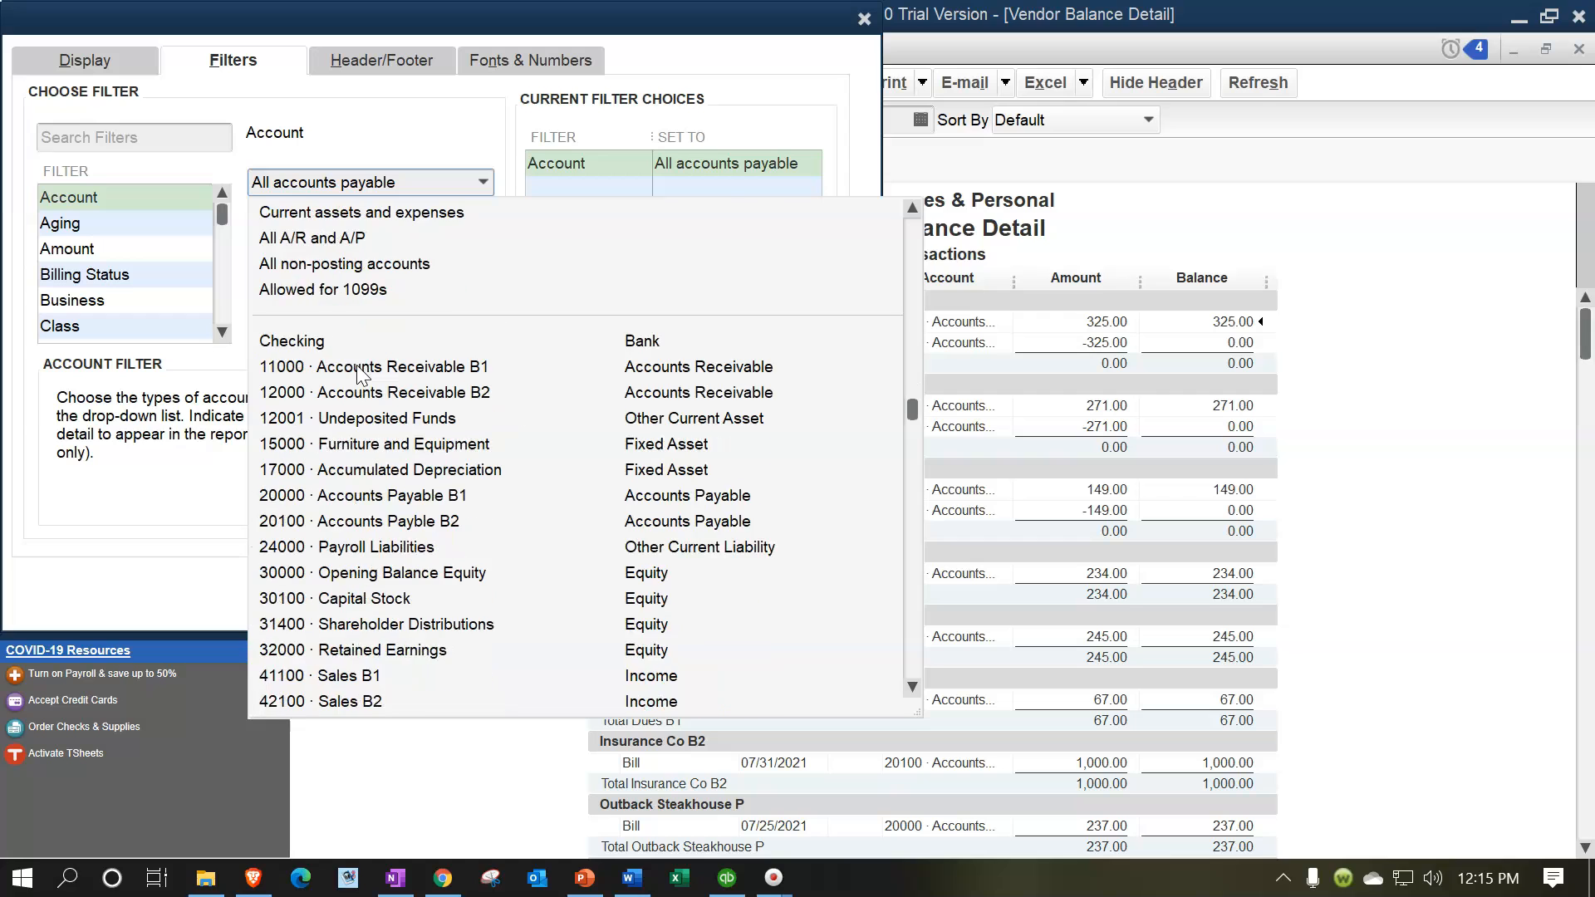
scroll(359, 373, "down", 1)
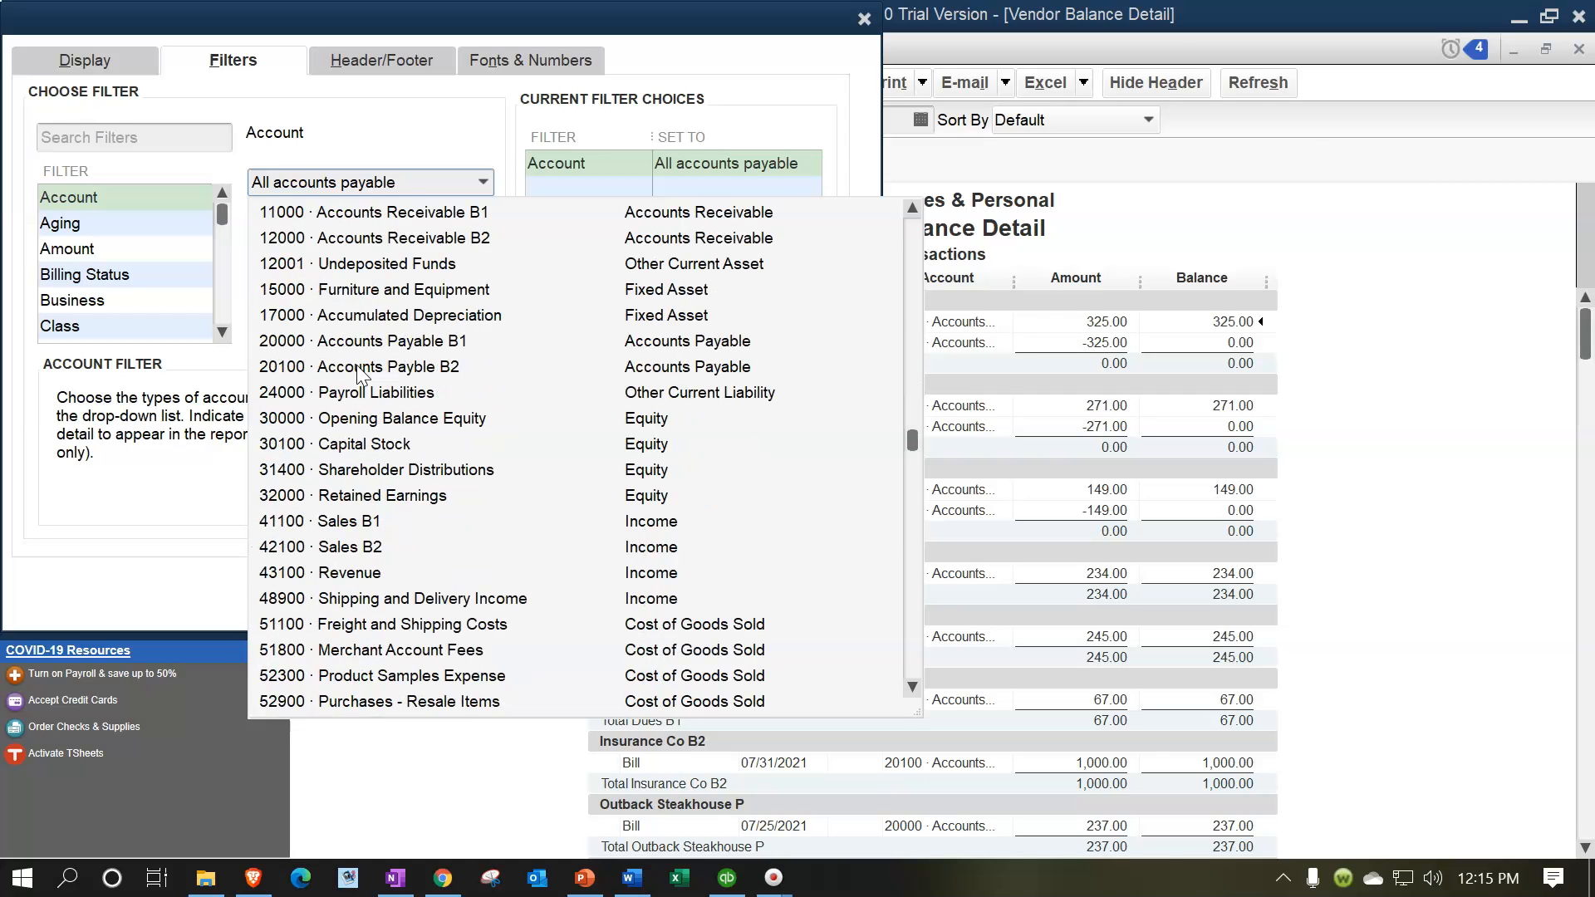
scroll(359, 373, "up", 1)
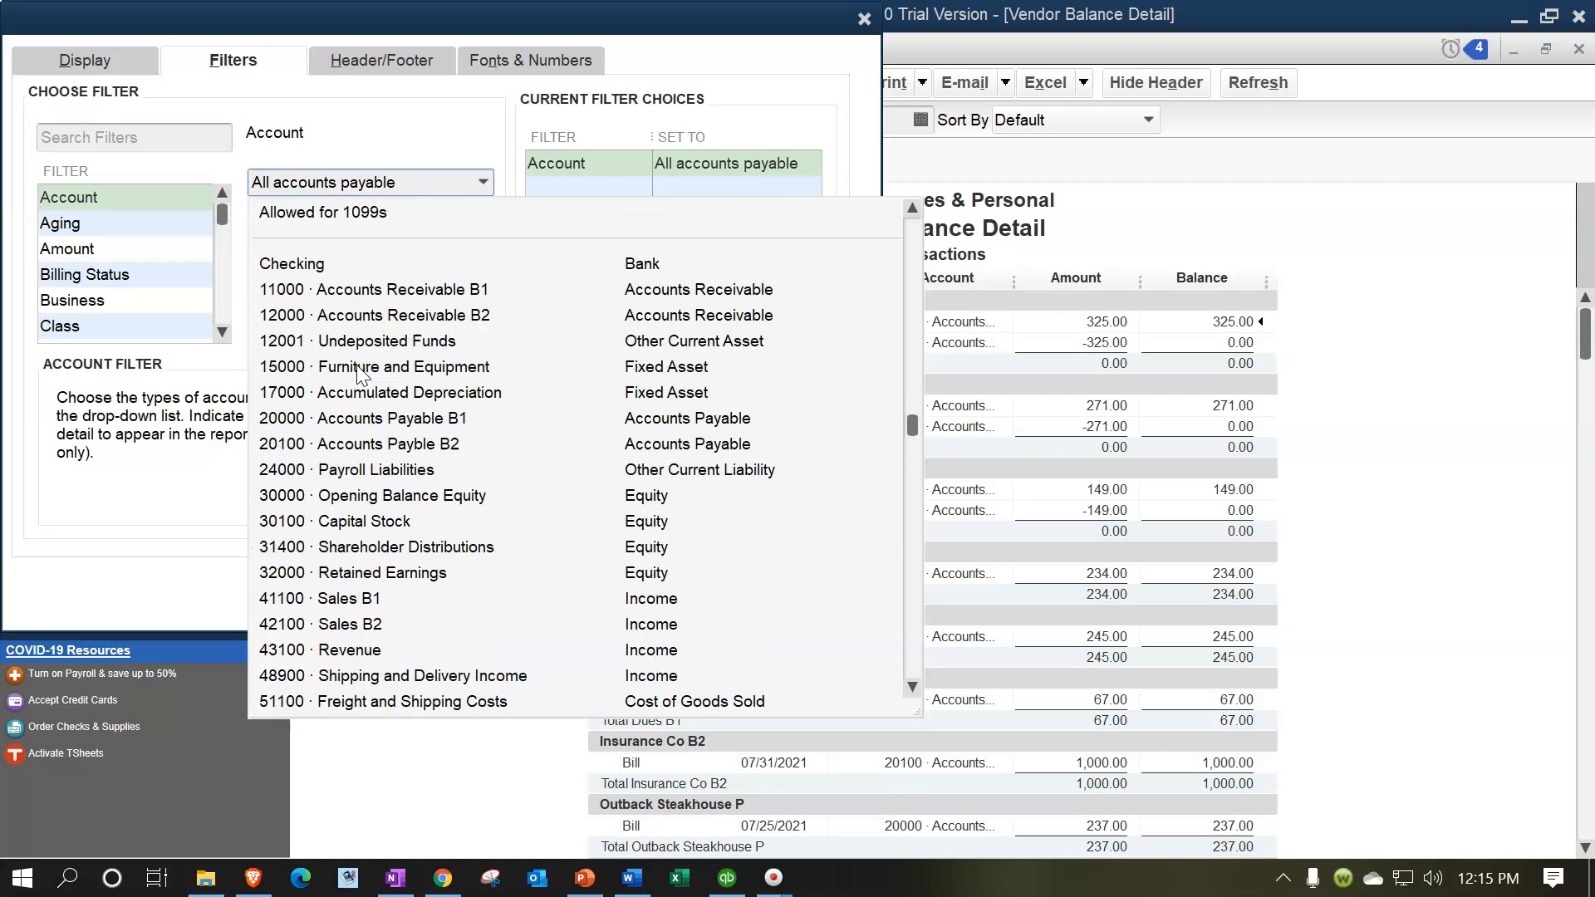
left_click(456, 419)
left_click(541, 588)
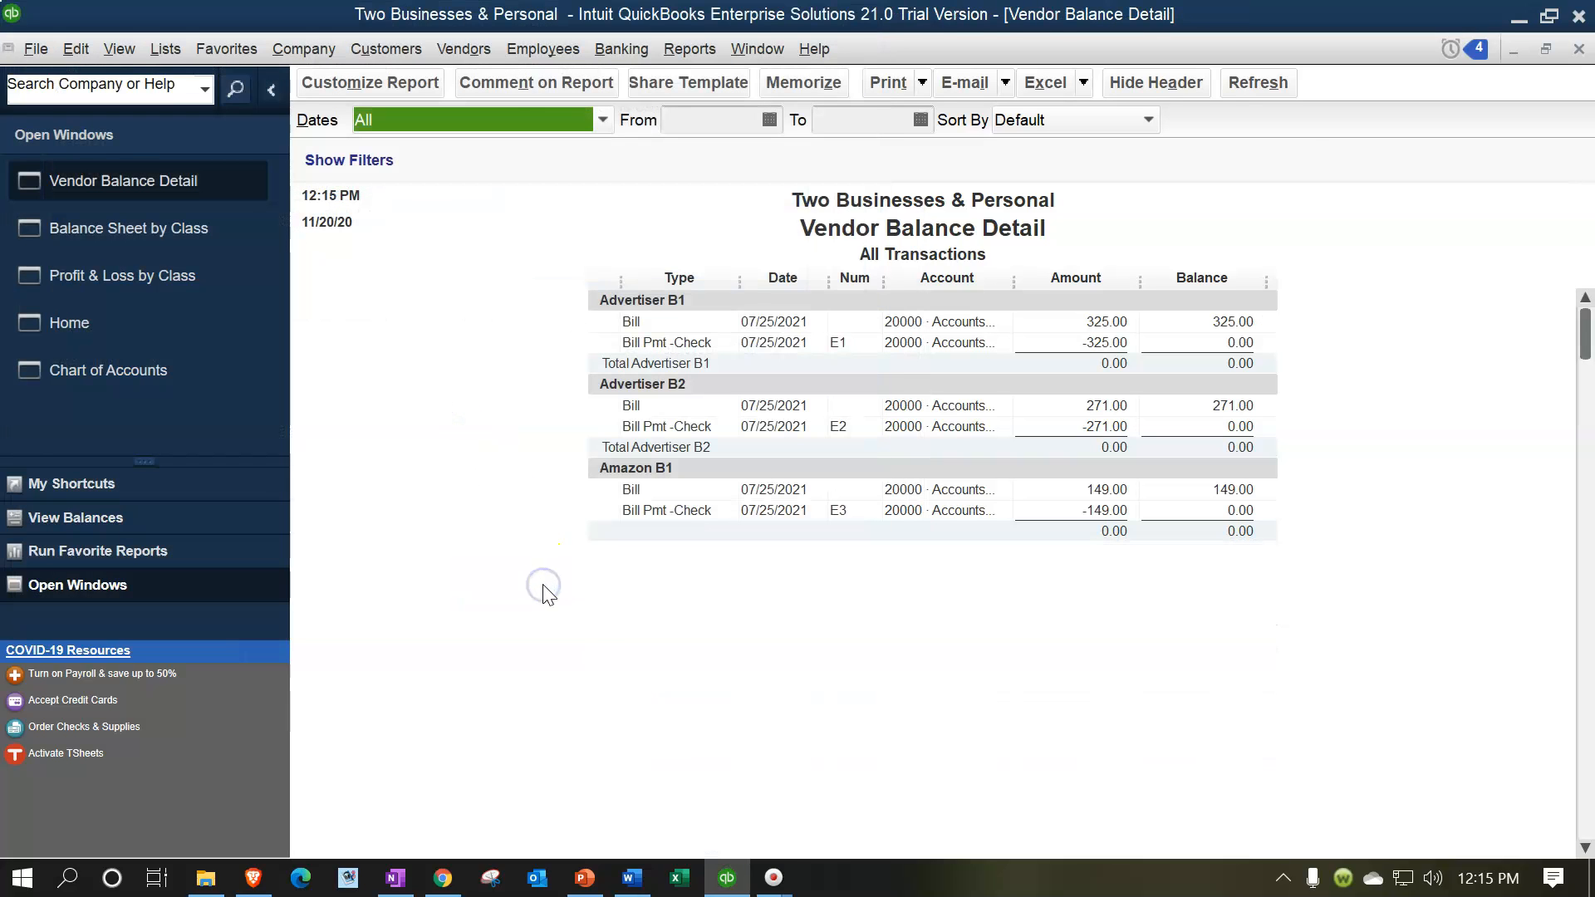
scroll(599, 569, "down", 1)
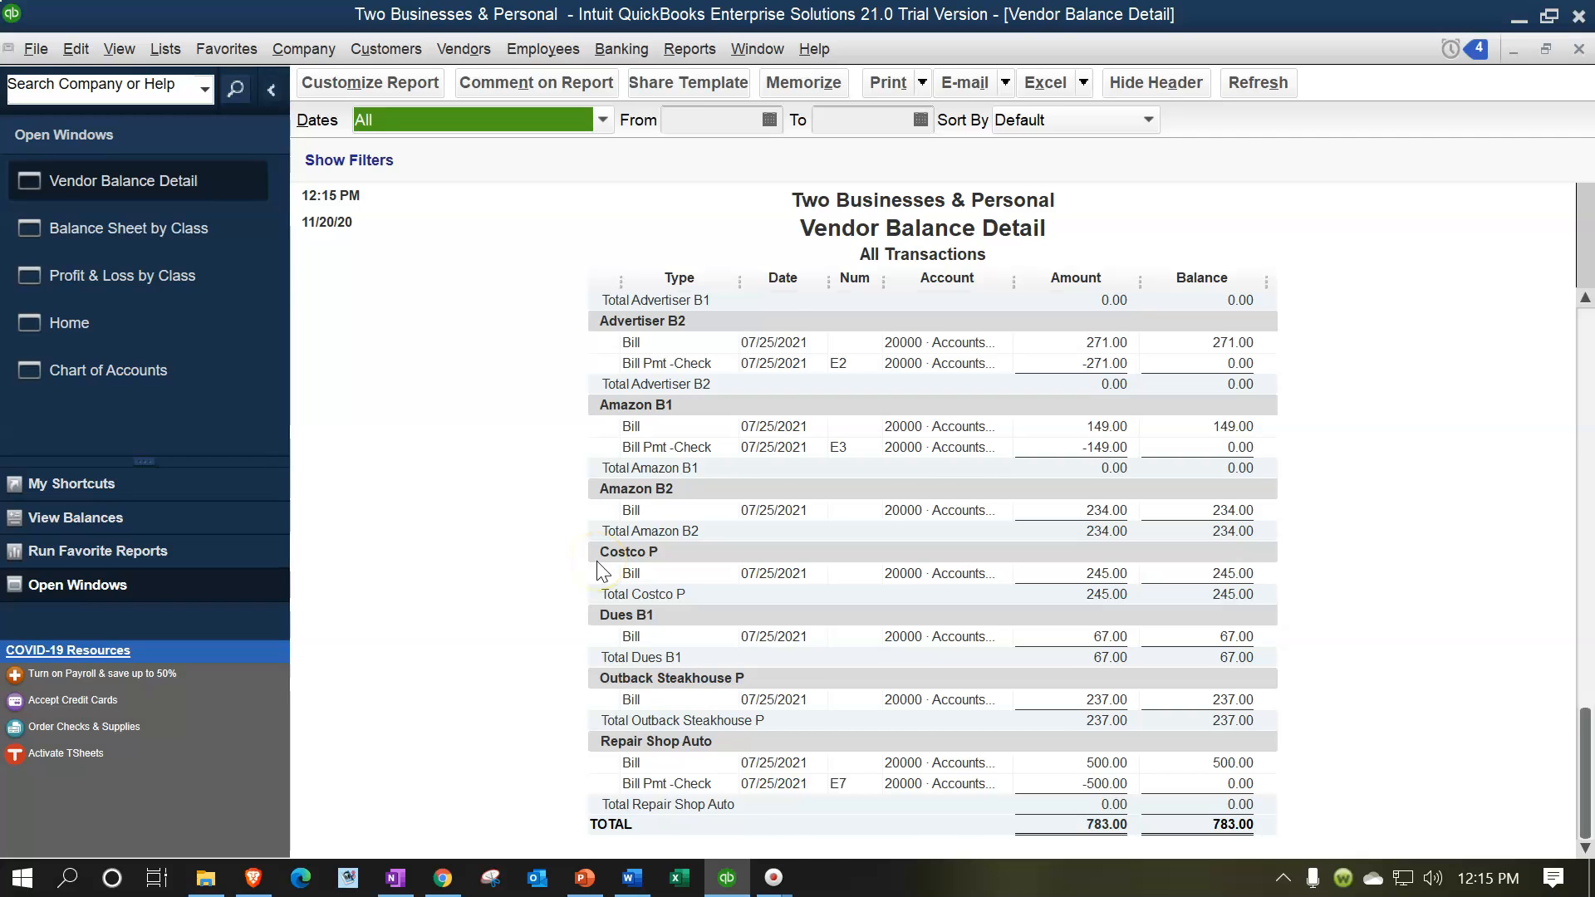
scroll(602, 571, "up", 1)
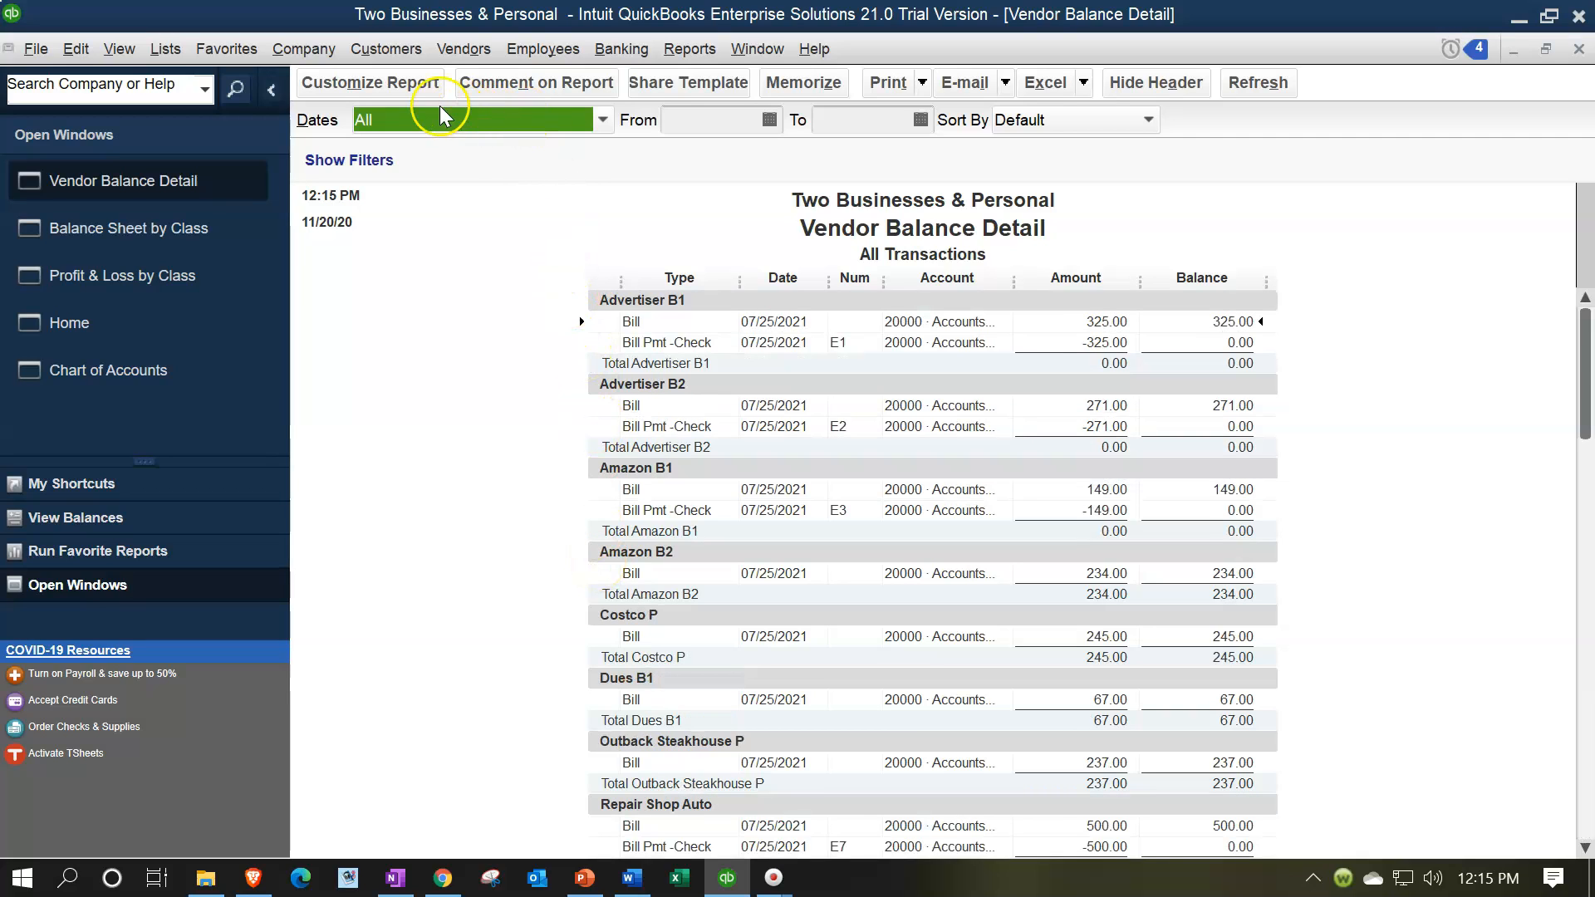
- Change the Vendor Balance Detail report's account filter to 20100 · Accounts Payble B2
left_click(406, 90)
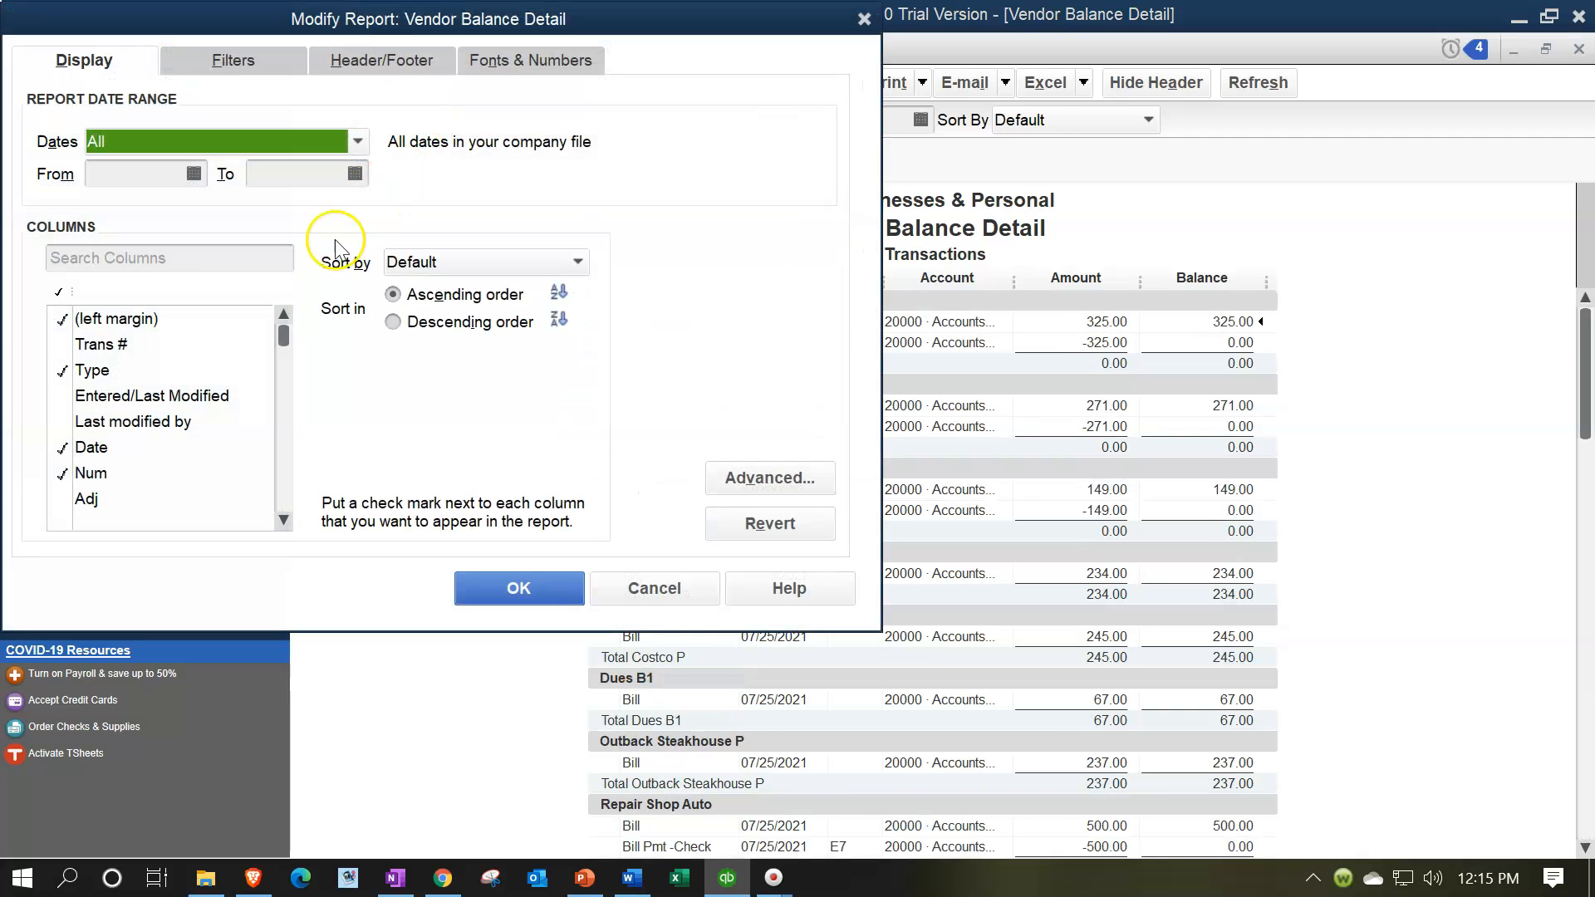
left_click(233, 74)
left_click(481, 183)
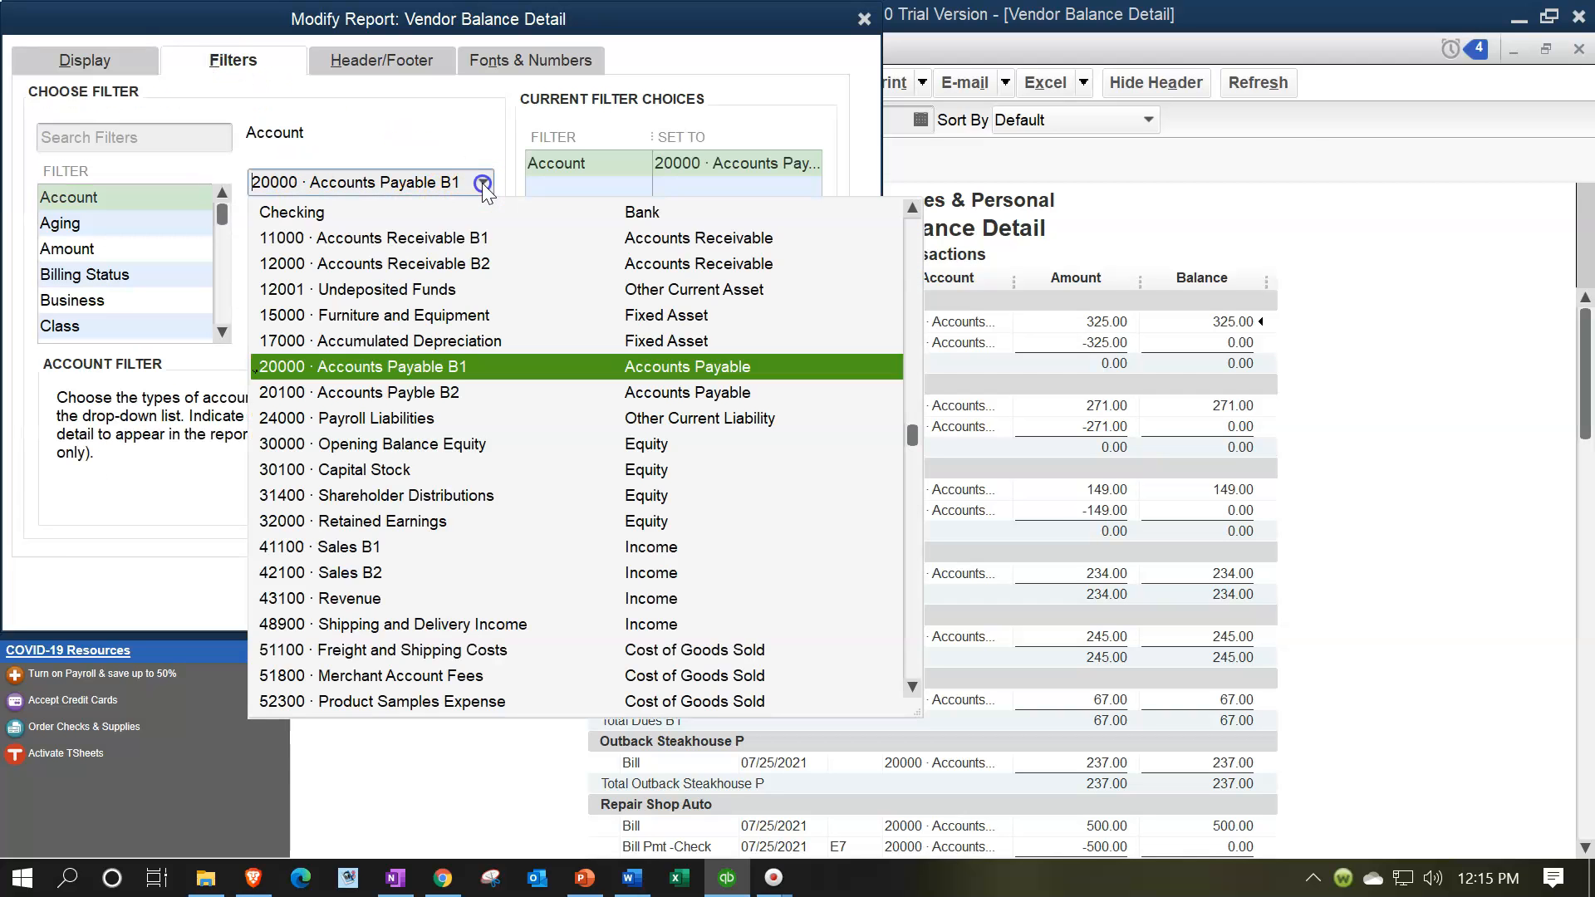
left_click(411, 394)
left_click(525, 590)
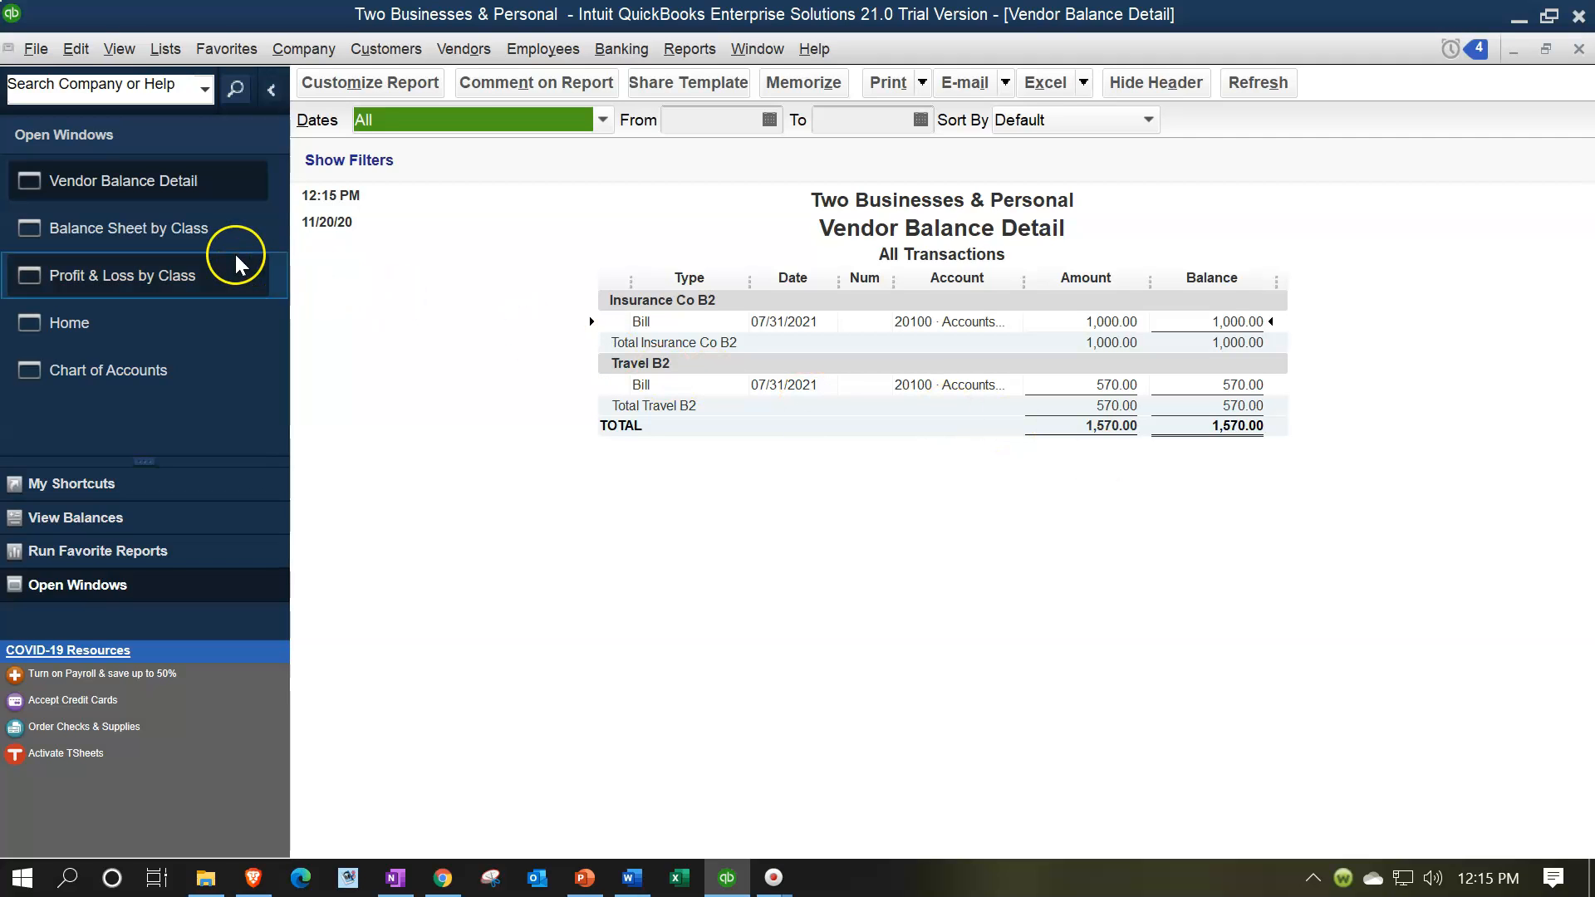
- Return to the Balance Sheet by Class report and examine the 20100 · Accounts Payble B2 line
left_click(193, 232)
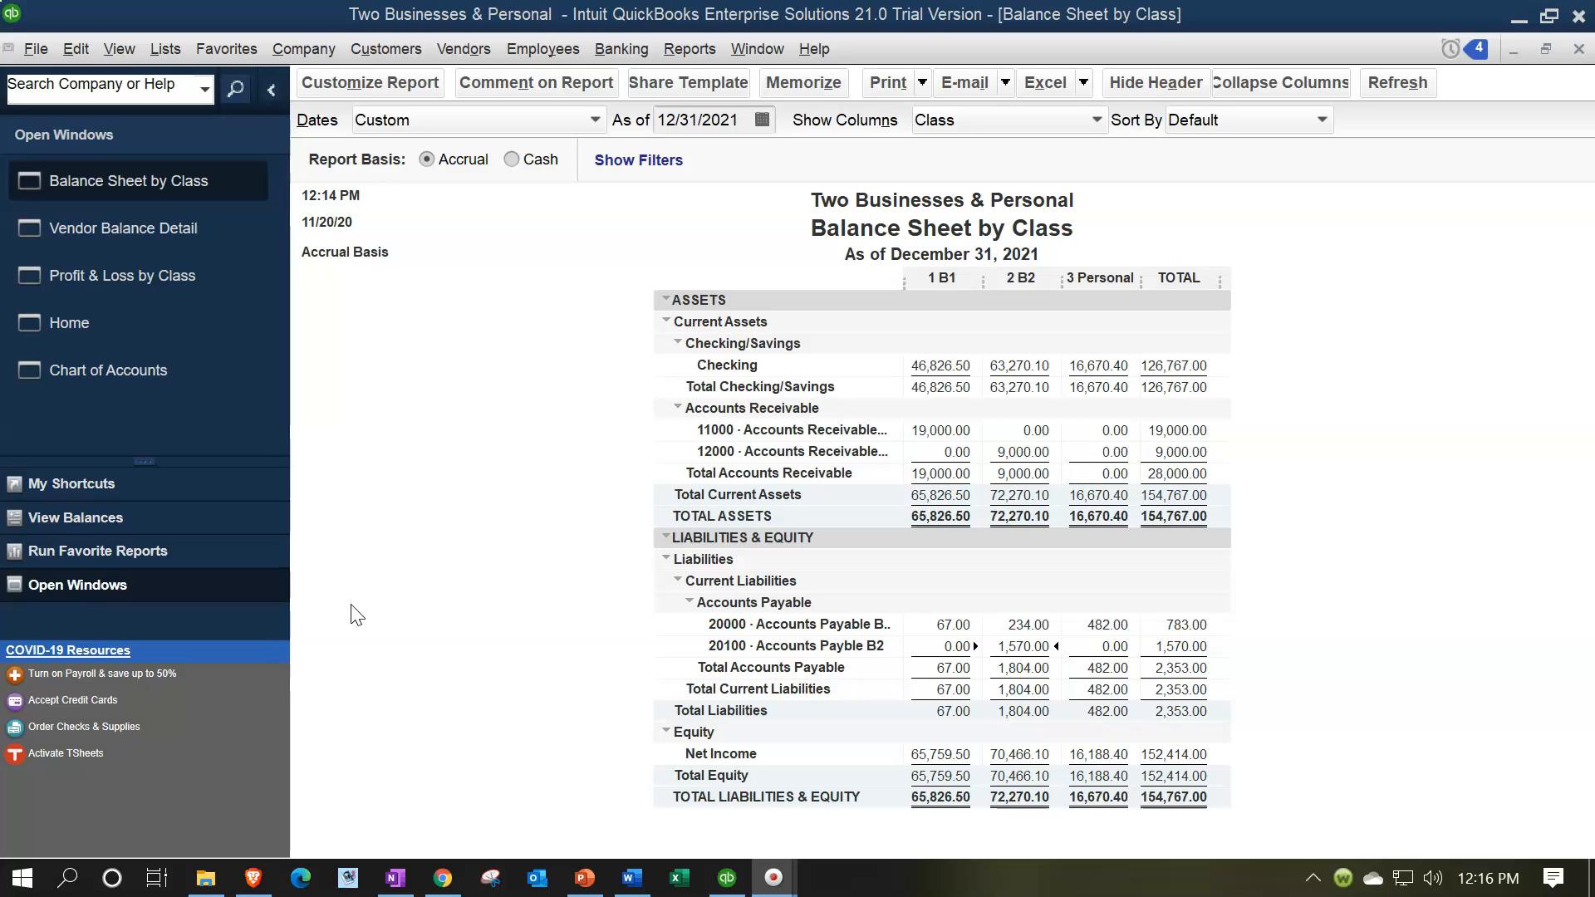
left_click(687, 648)
left_click(697, 644)
- Start a new bill on A/P account 20000 · Accounts Payable B1 for the vendor Rental Agency
left_click(101, 337)
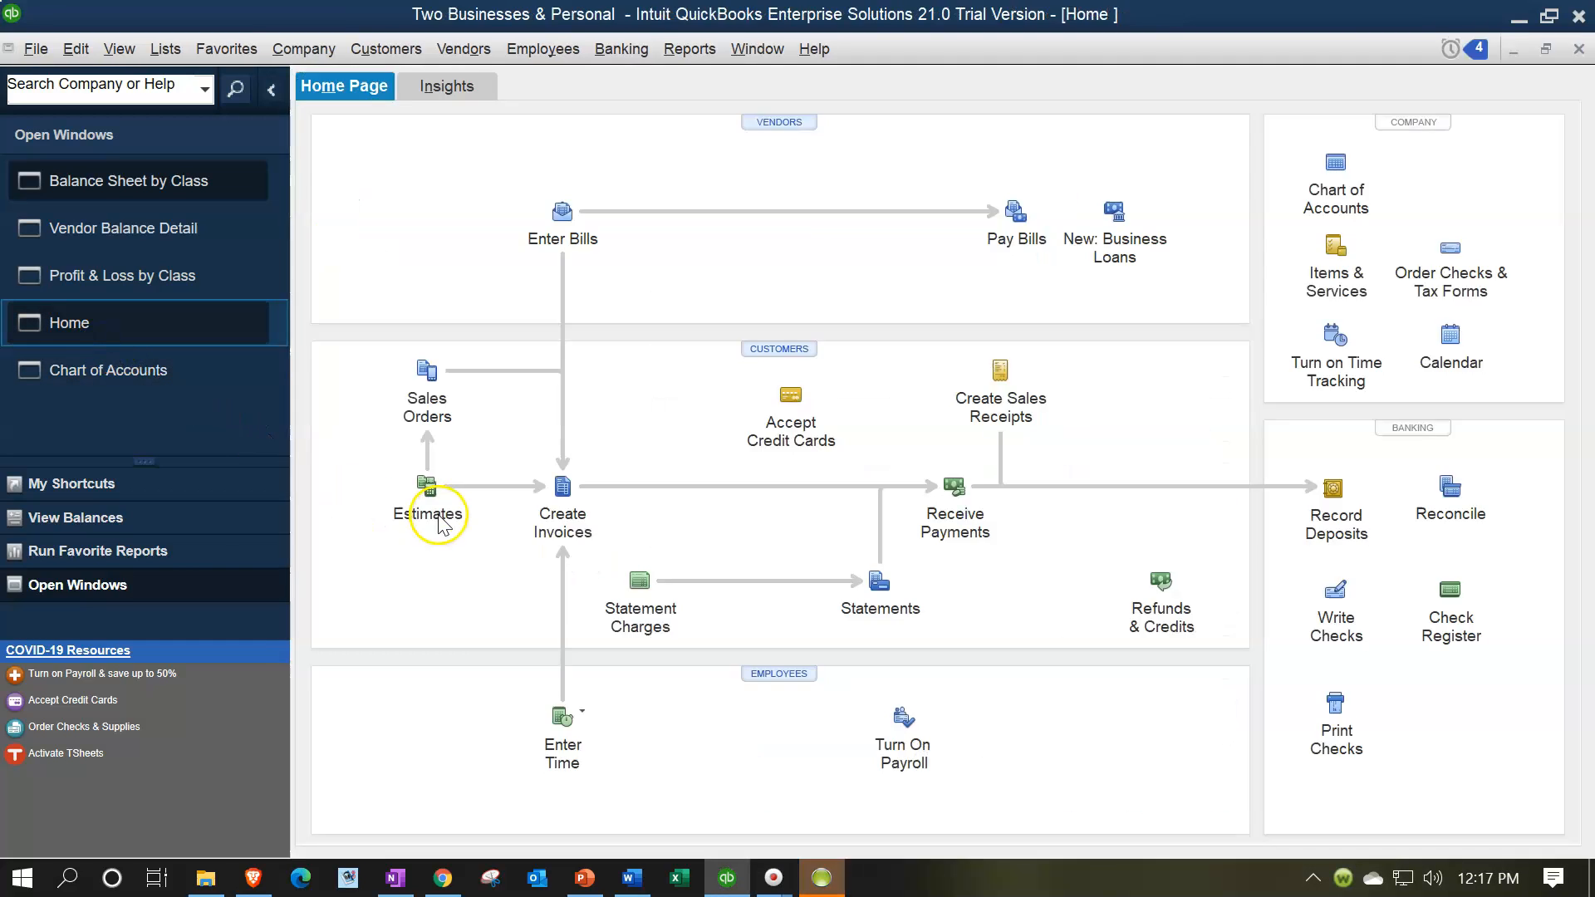
left_click(560, 218)
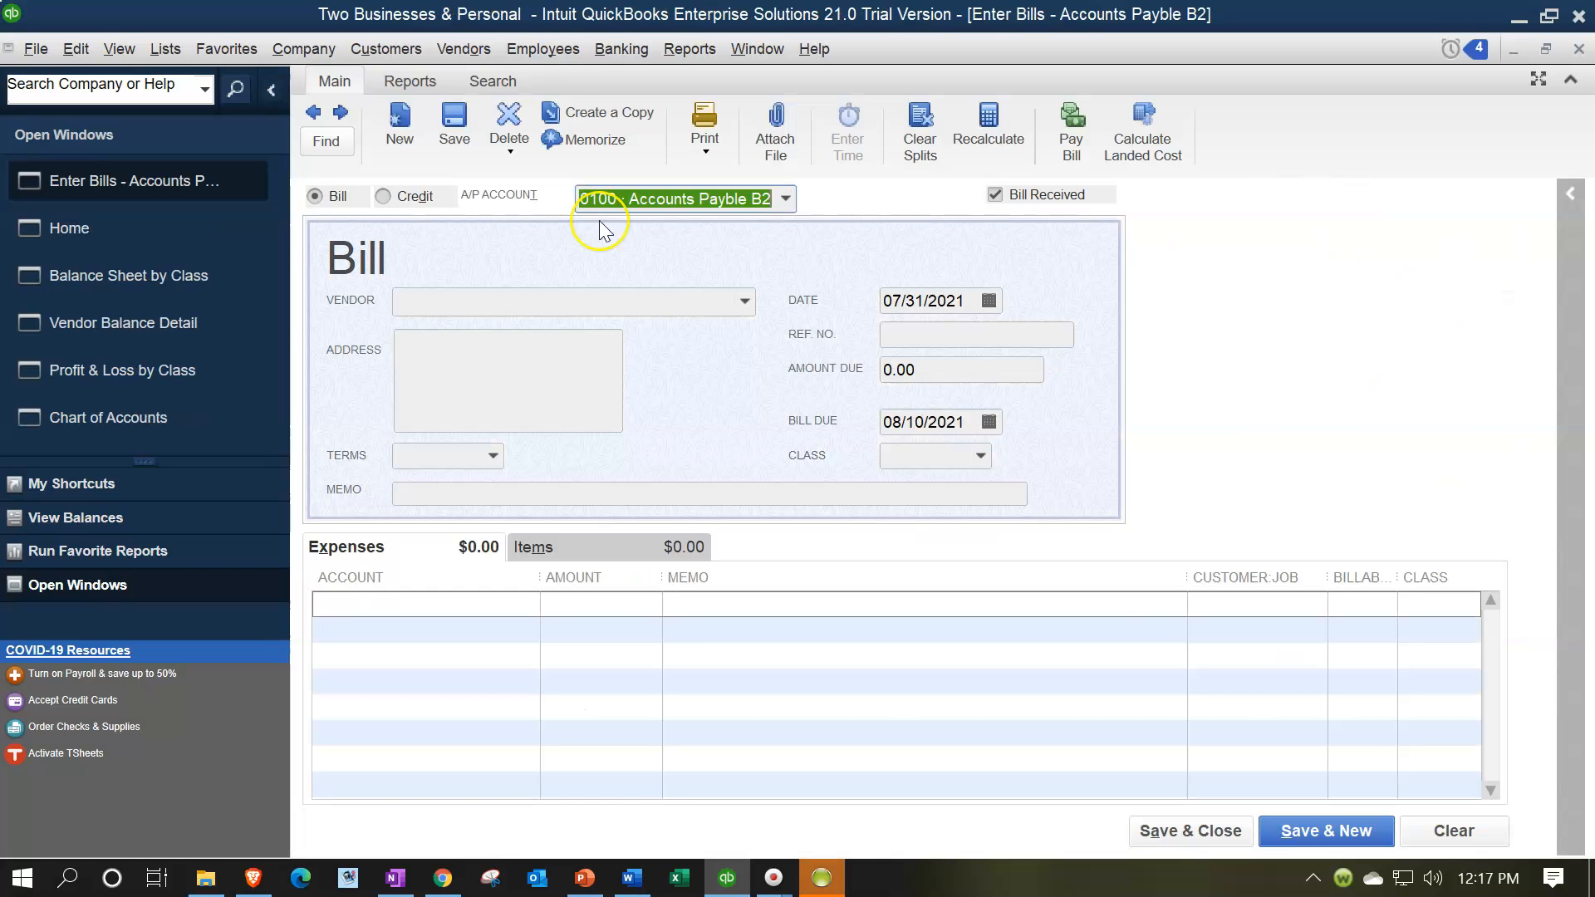
left_click(785, 198)
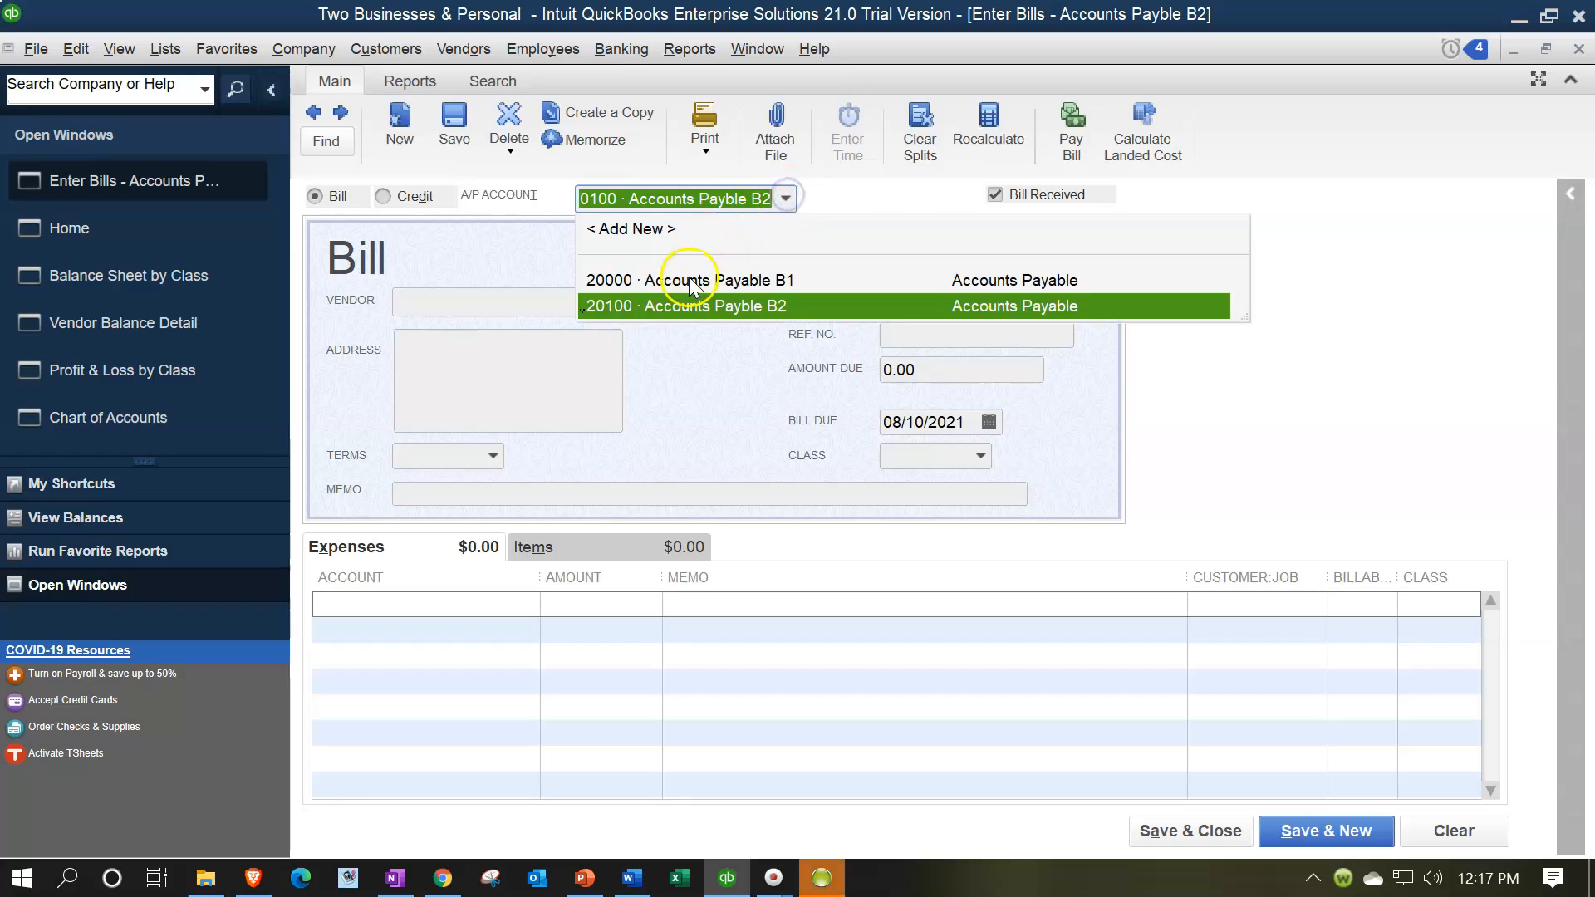
left_click(690, 282)
left_click(743, 312)
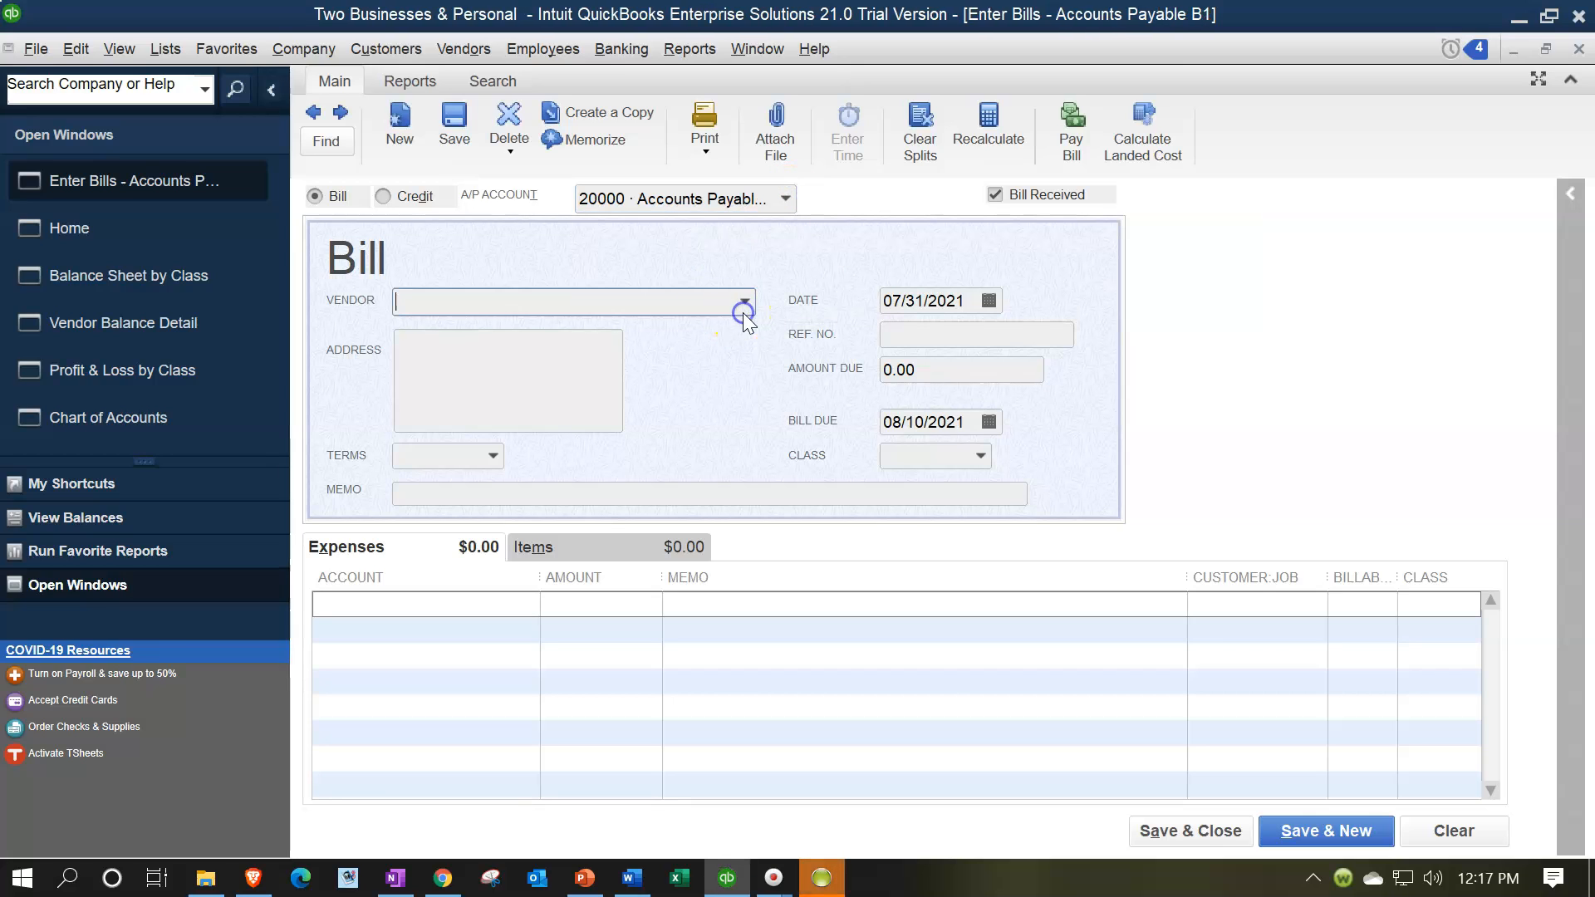
left_click(744, 302)
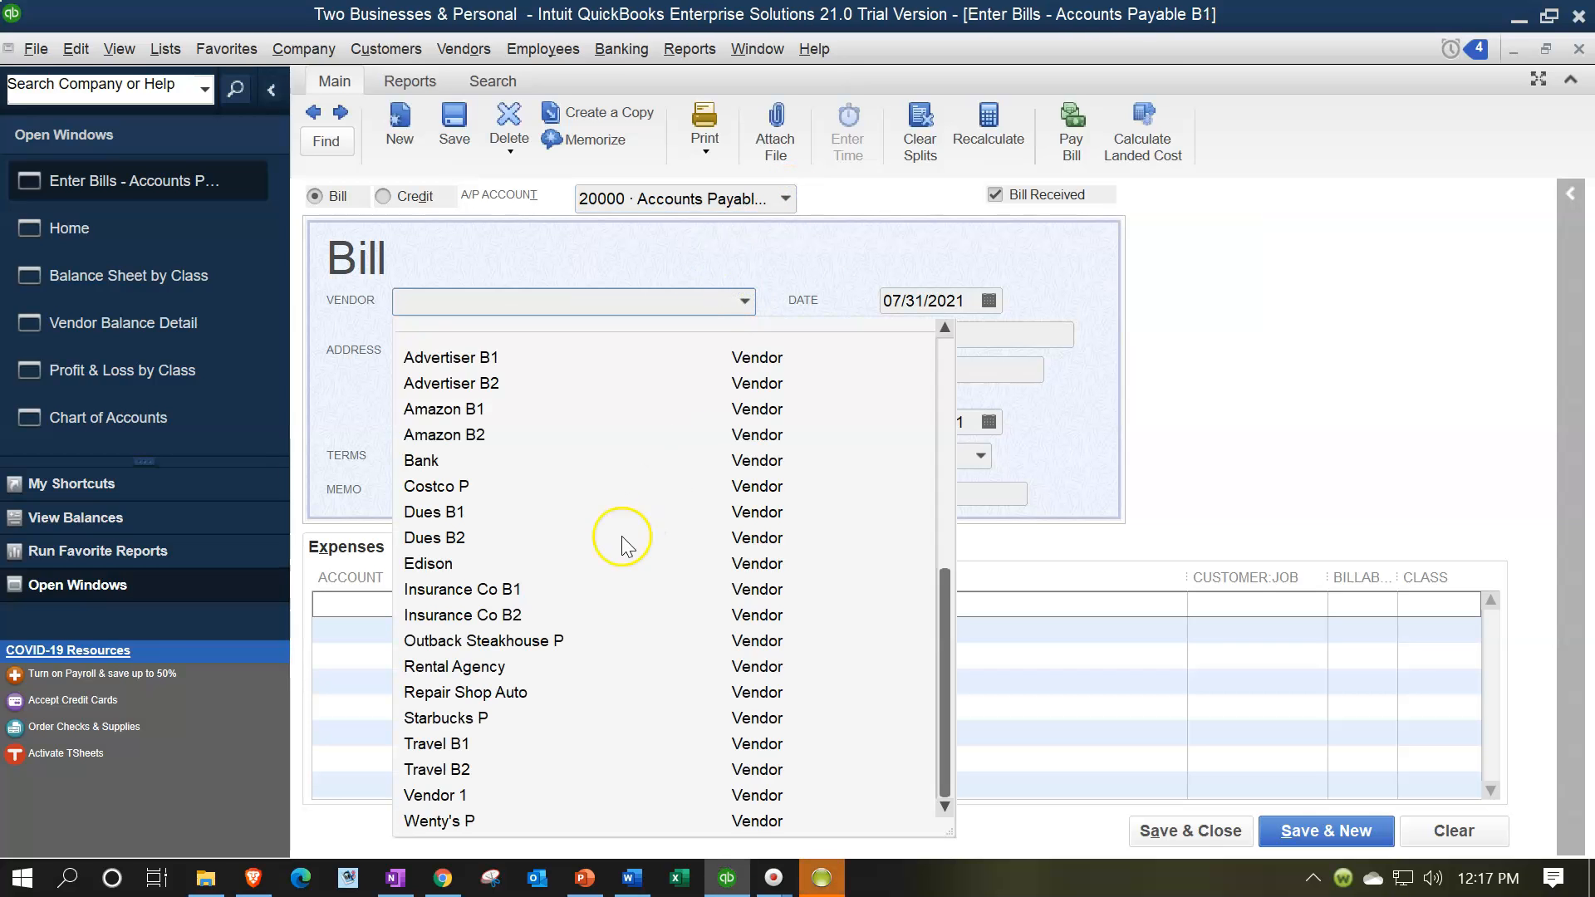
scroll(621, 535, "up", 1)
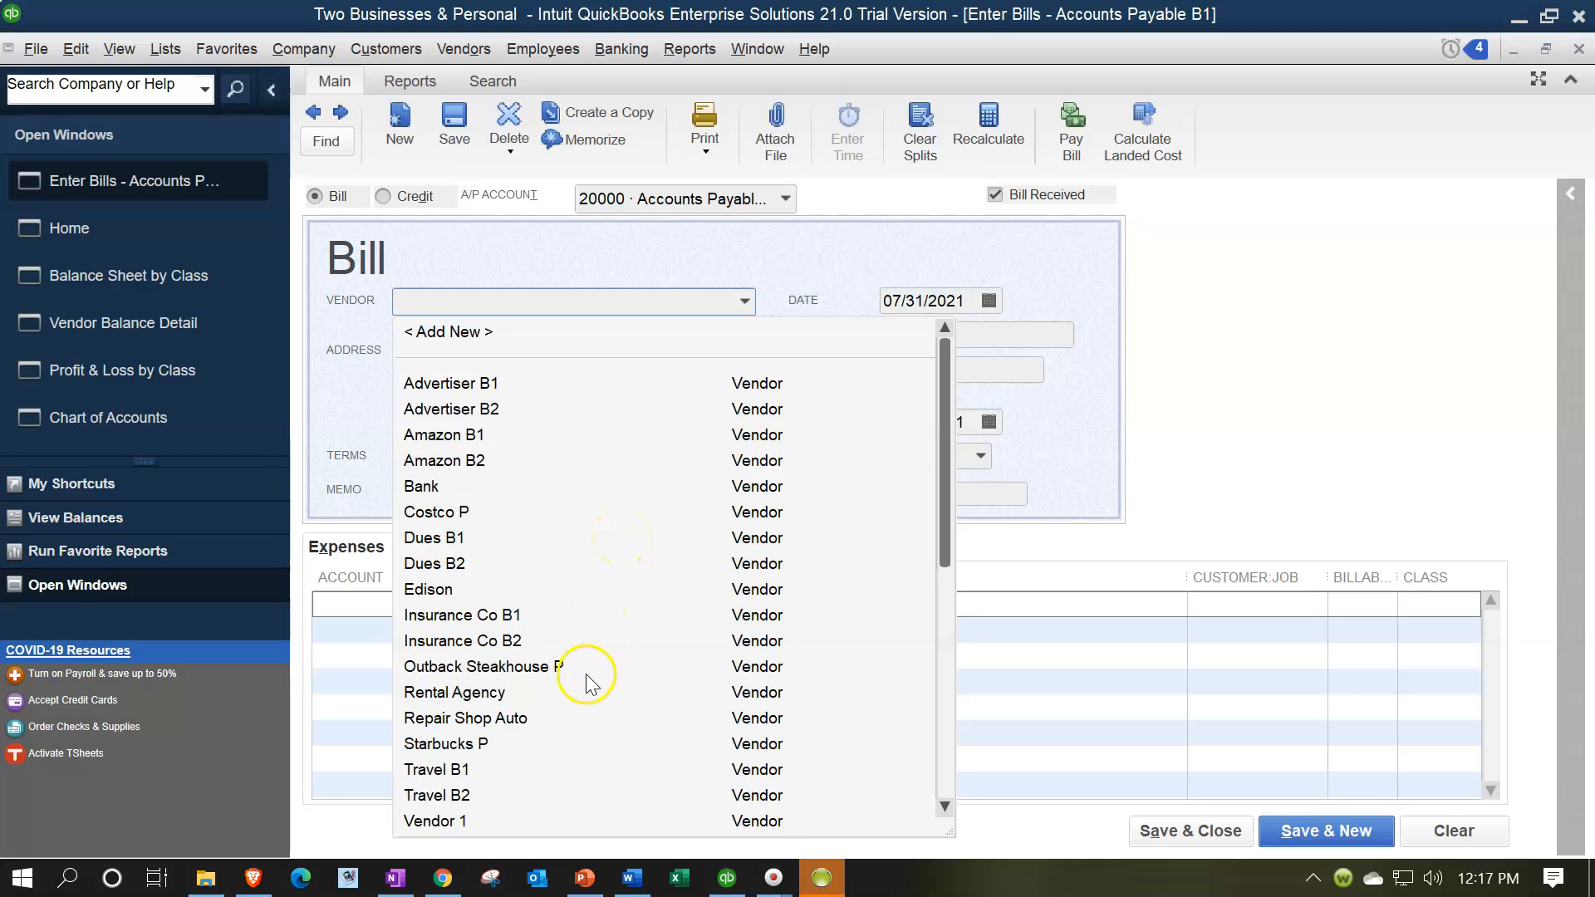
left_click(519, 696)
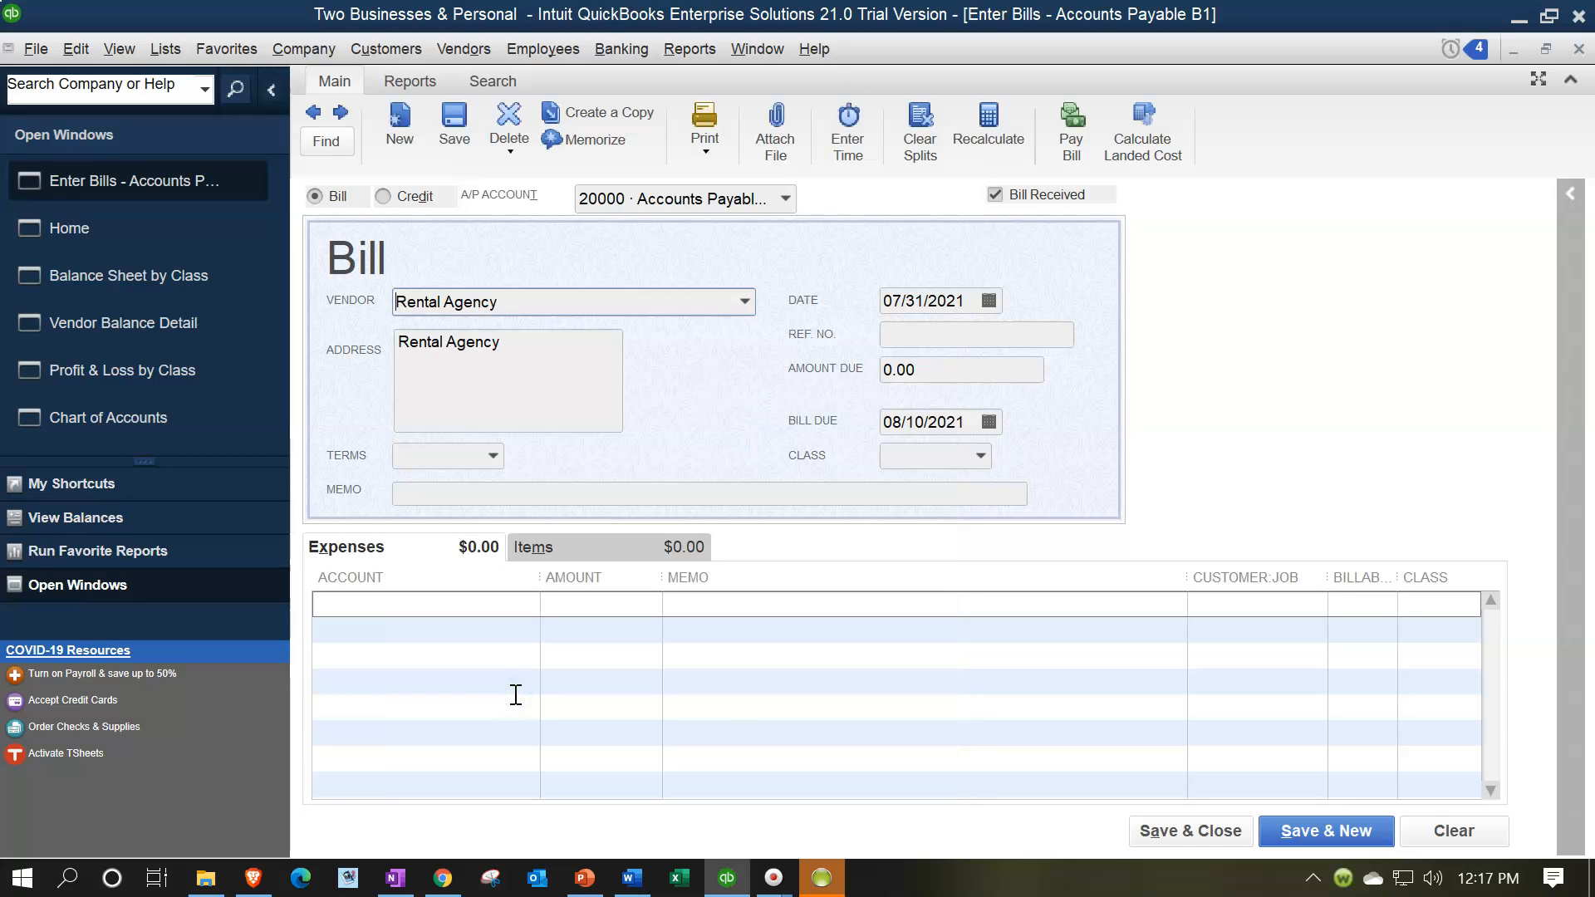
- Set the Rental Agency bill's amount due to 3,000.00 and move to its first expense line
key("Tab")
key("Tab")
key("Tab")
type("30")
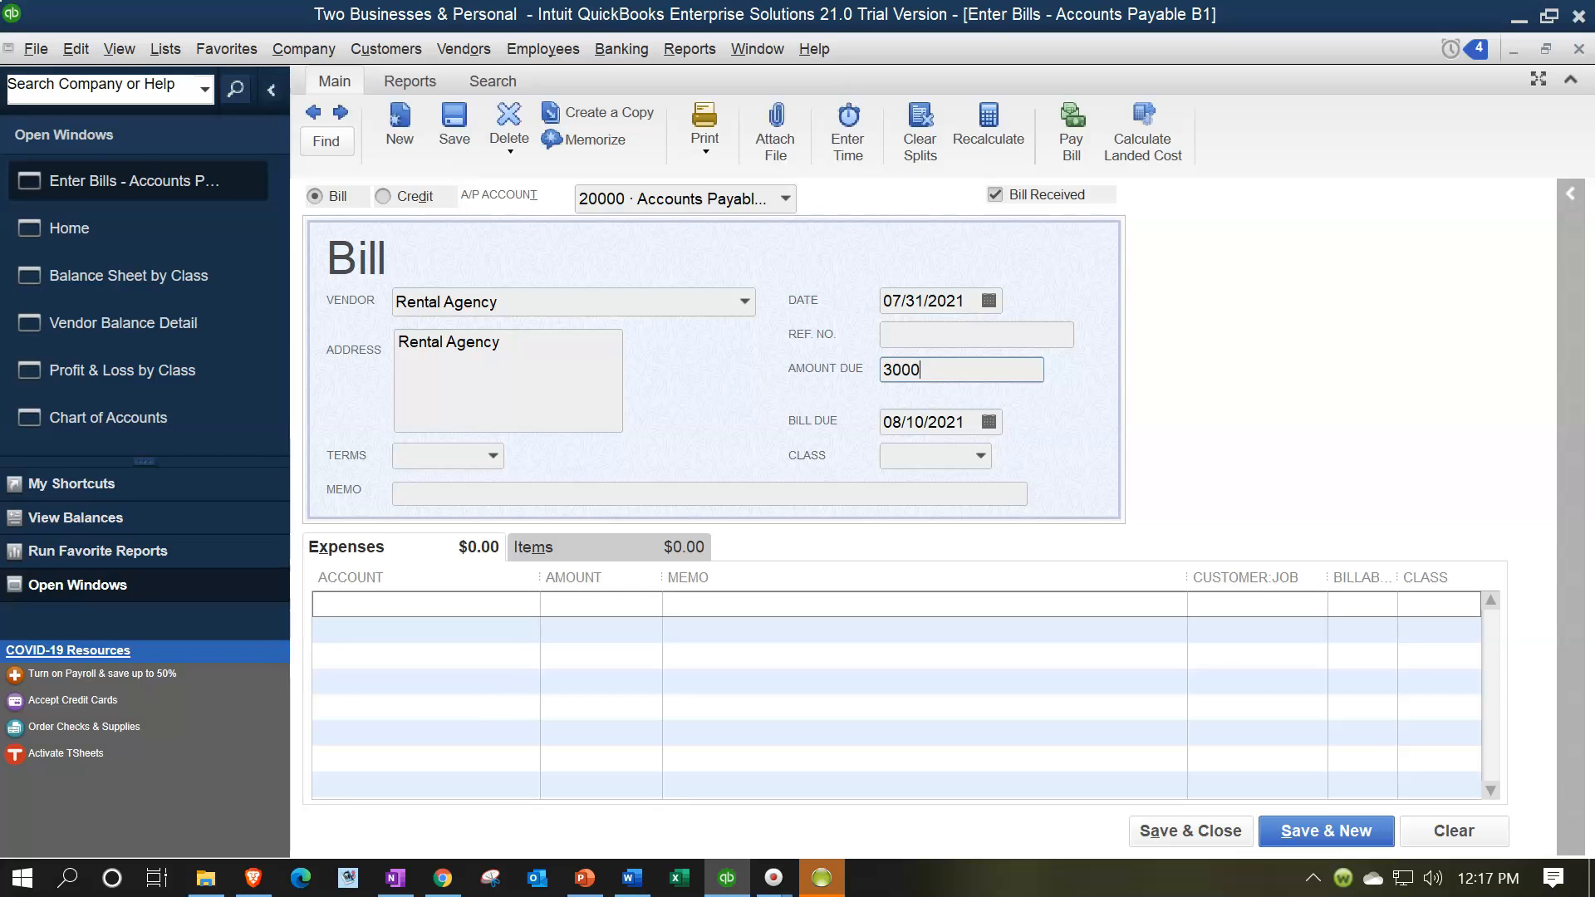
key("Tab")
key("Tab")
key("Tab")
key("Tab")
key("Tab")
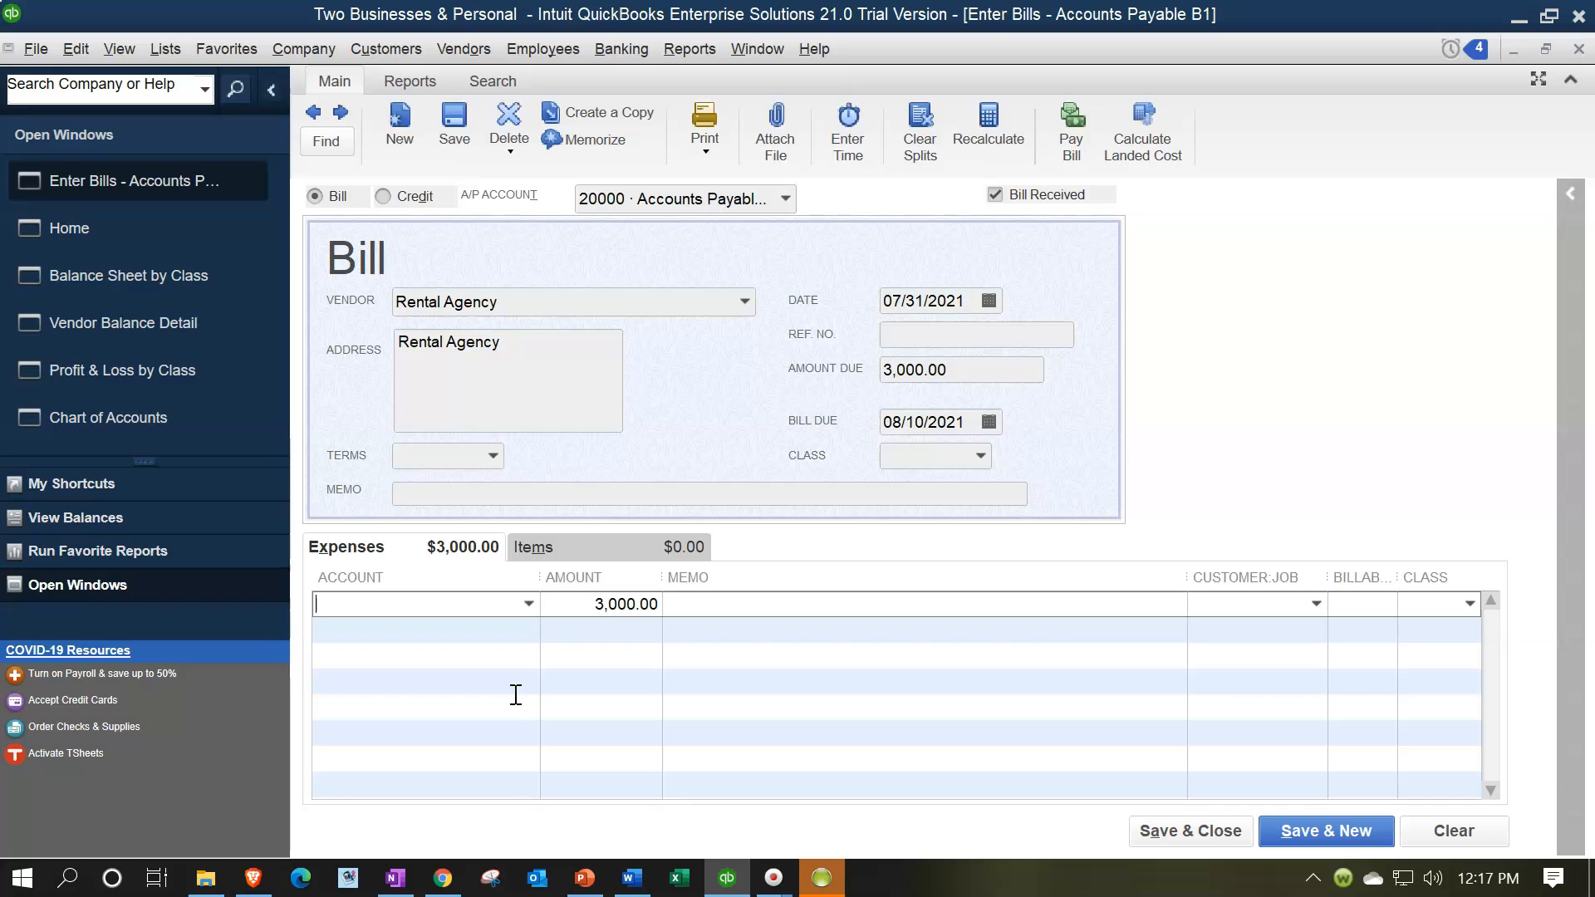
- Assign the first expense line to 67100 · Rent Expense and calculate its amount as 3000 × .5, giving 1,500.00
type("Rent")
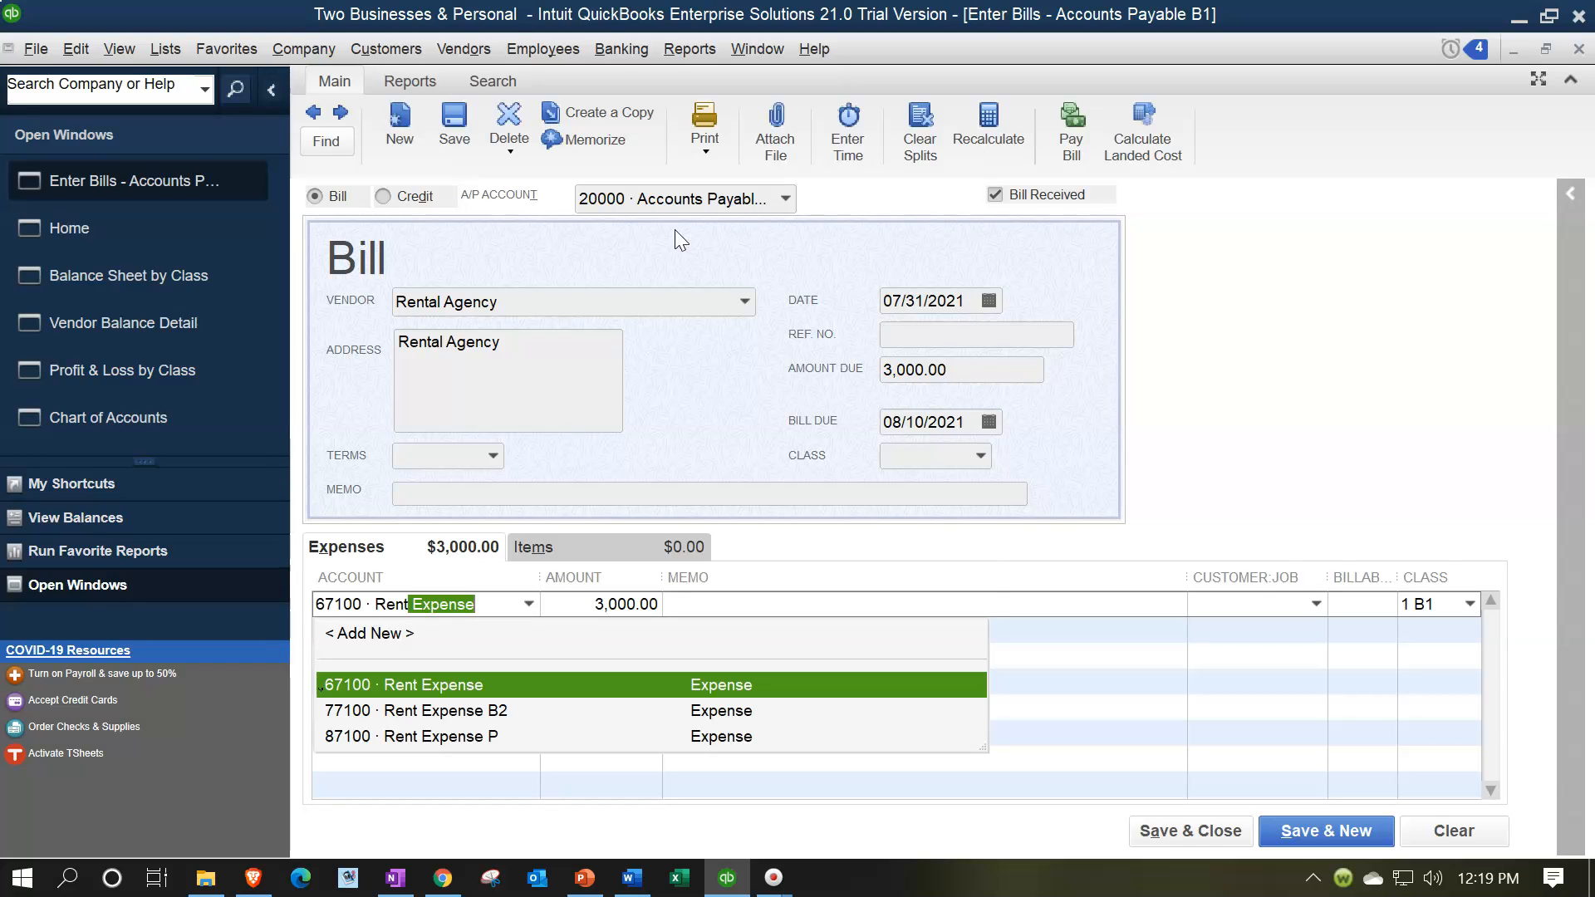
key("Tab")
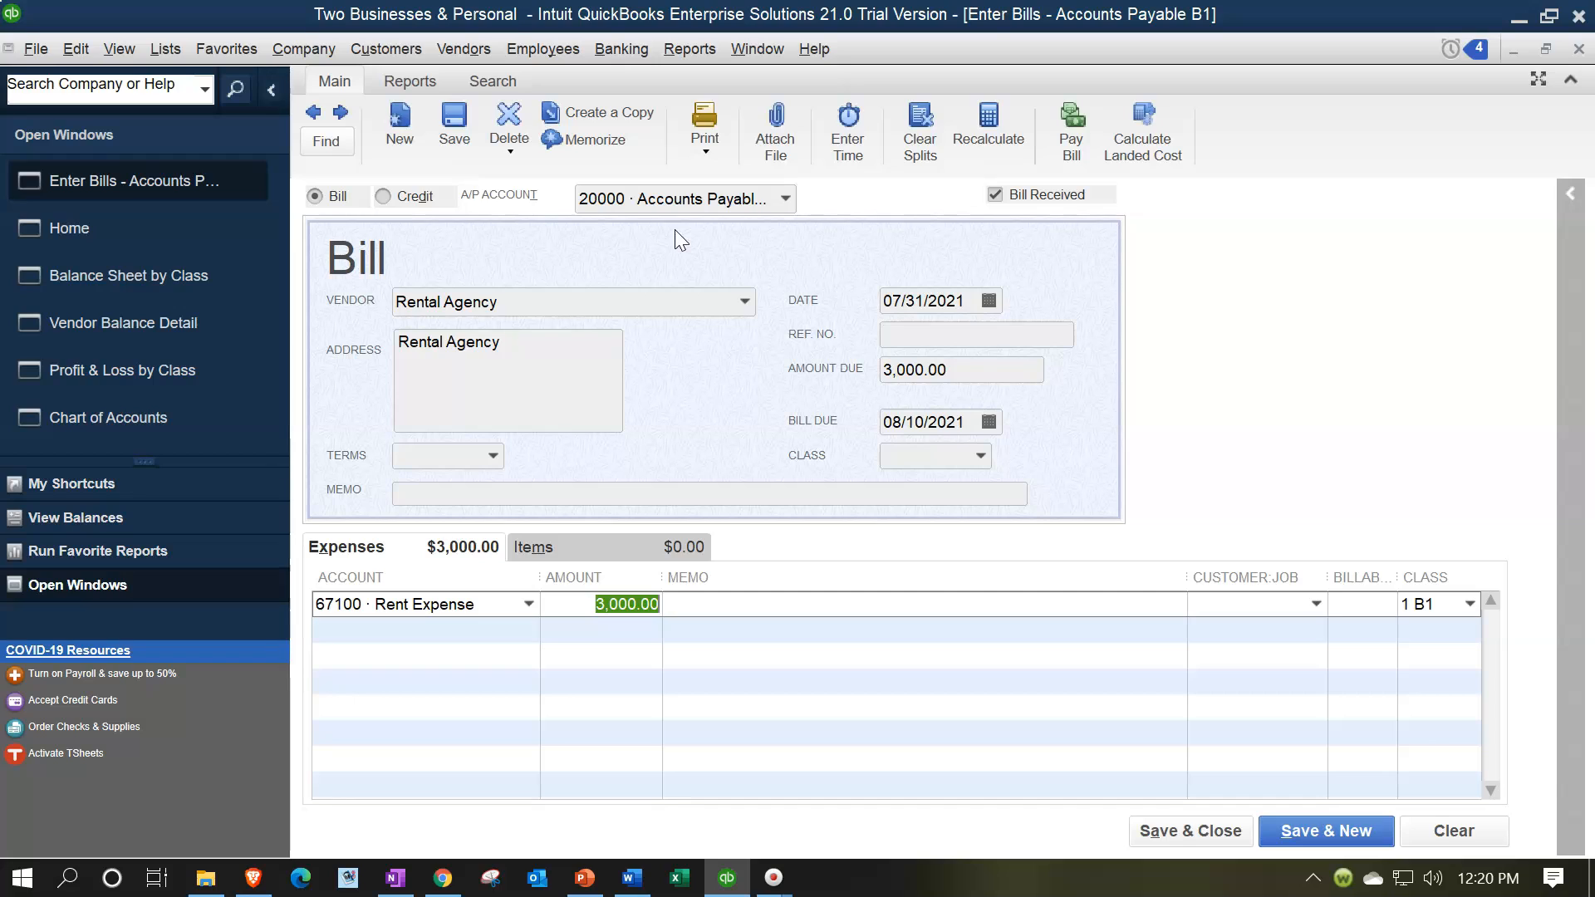
type("3000")
type("*")
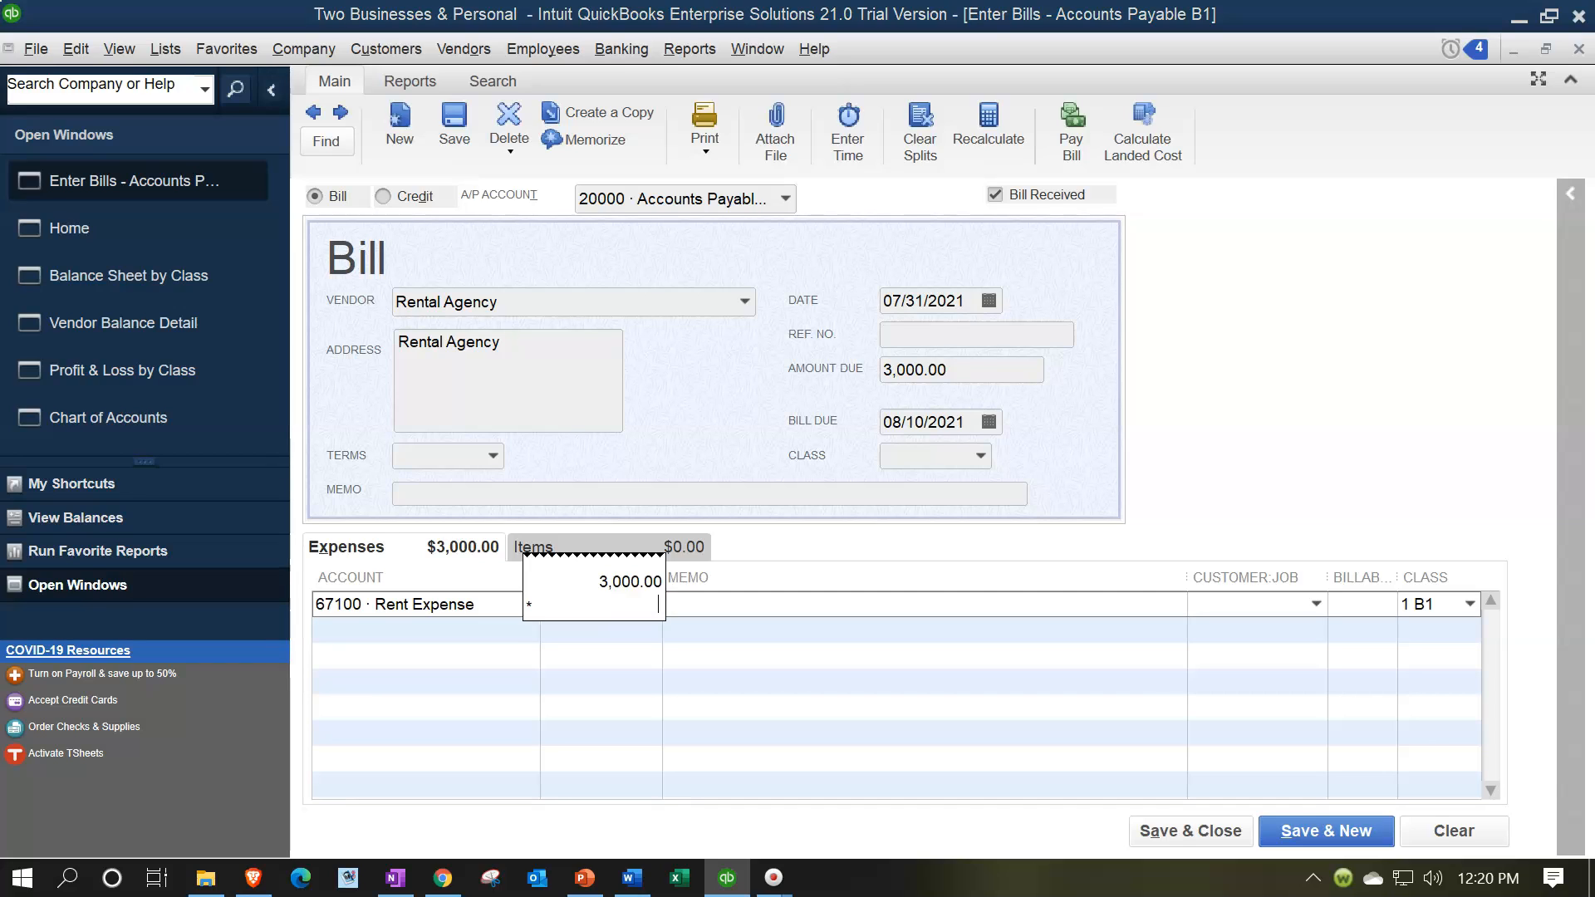
type(".5")
key("Return")
key("Tab")
key("Tab")
key("Tab")
key("Tab")
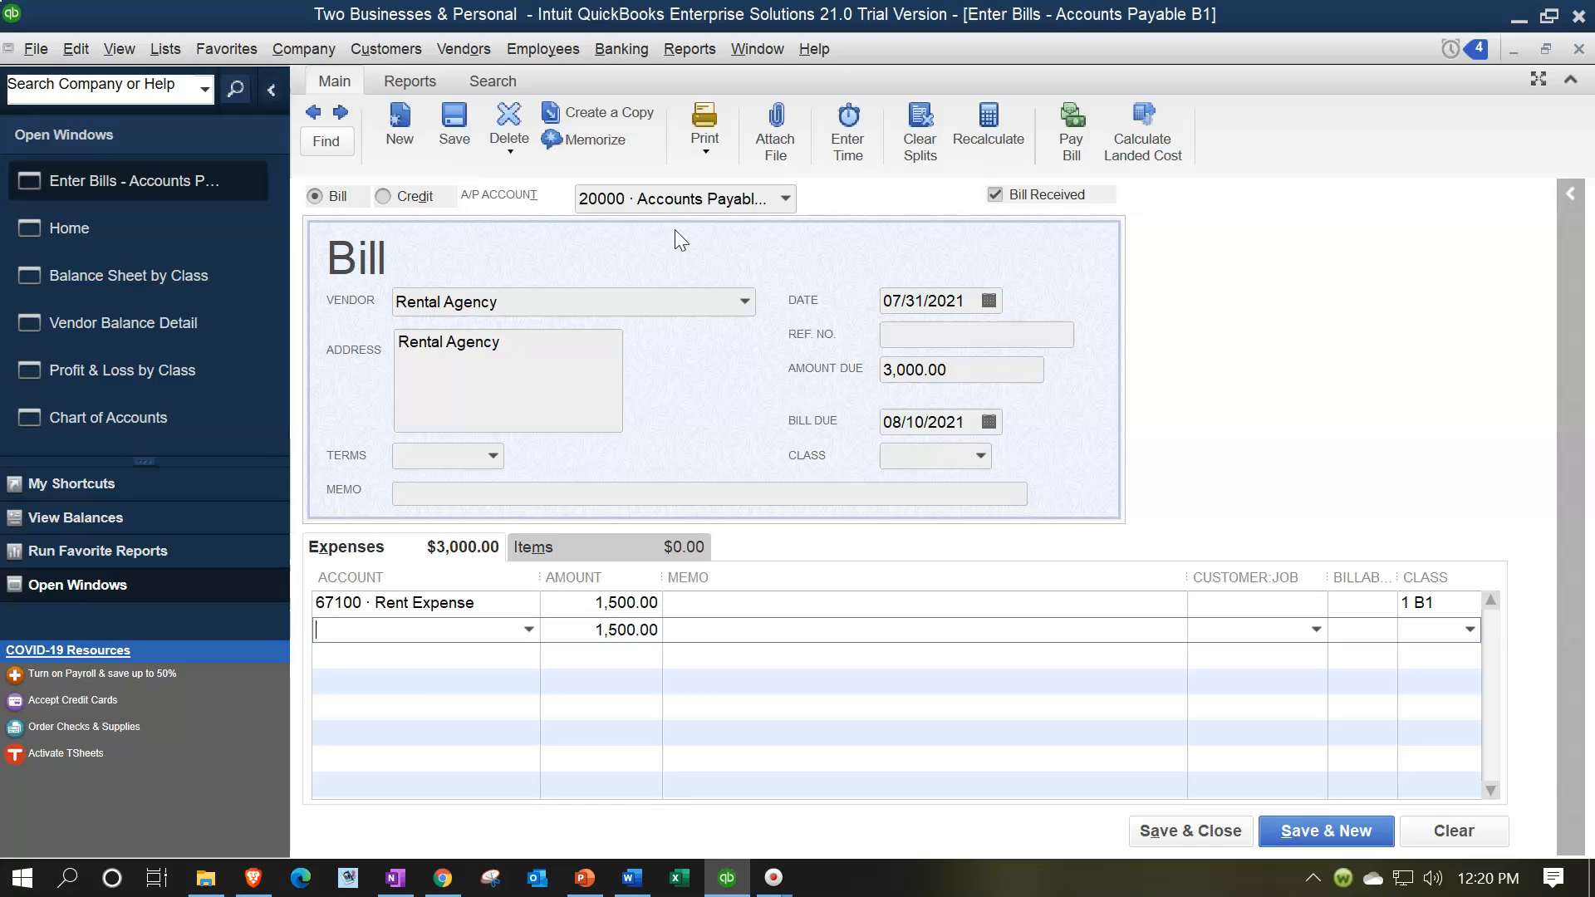
- Assign the second expense line to 77100 · Rent Expense B2 and calculate its amount as 3000 × .3, giving 900.00
type("771")
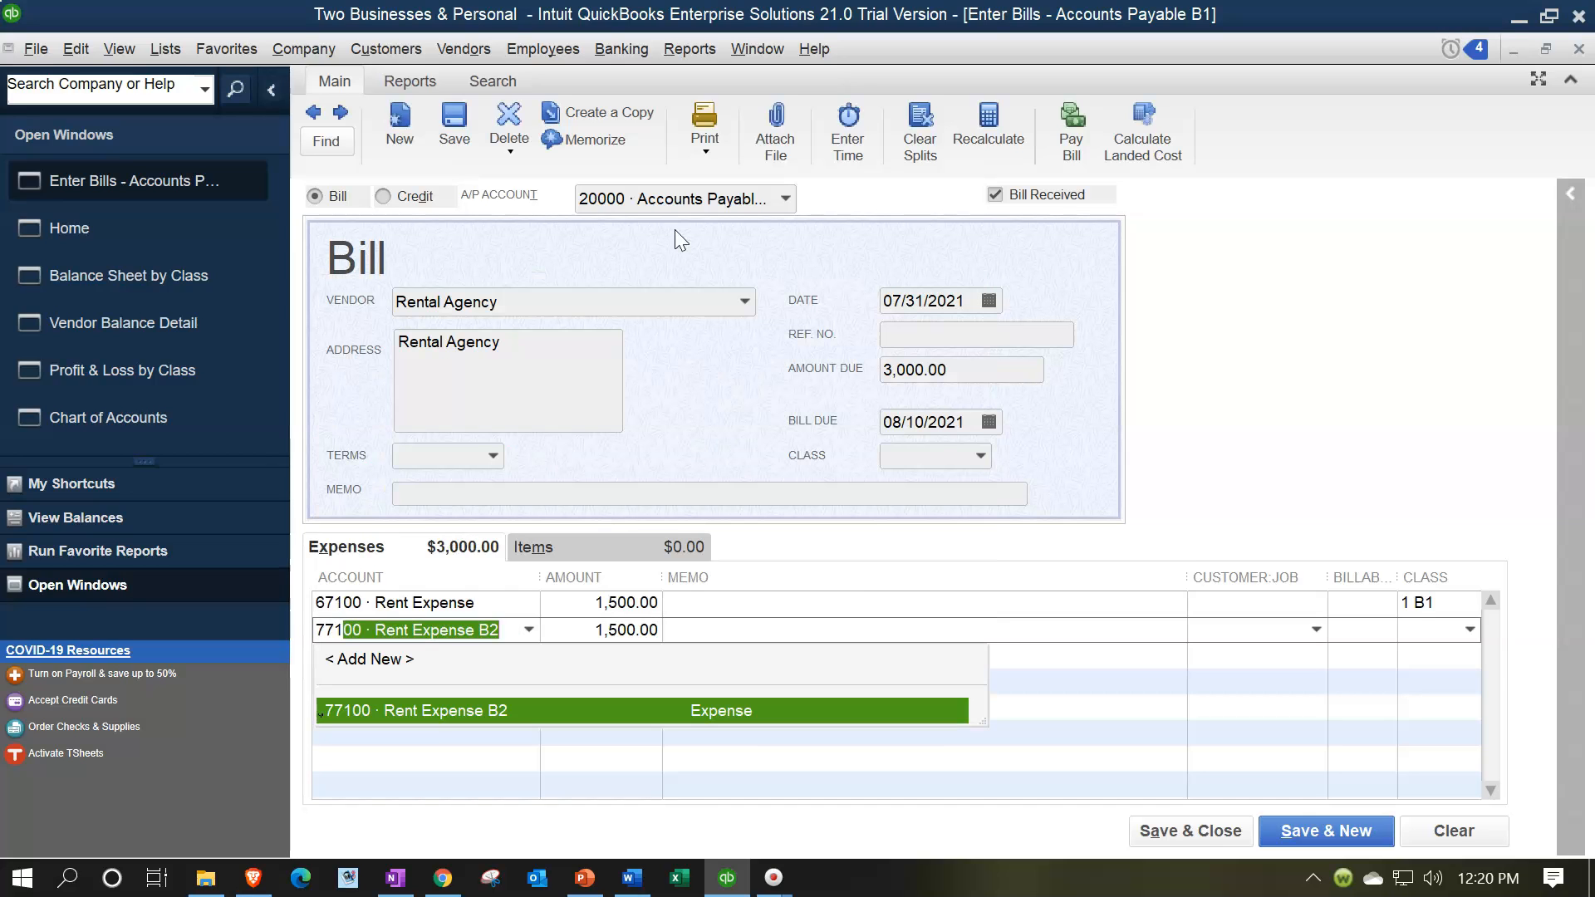
key("Tab")
type("3000")
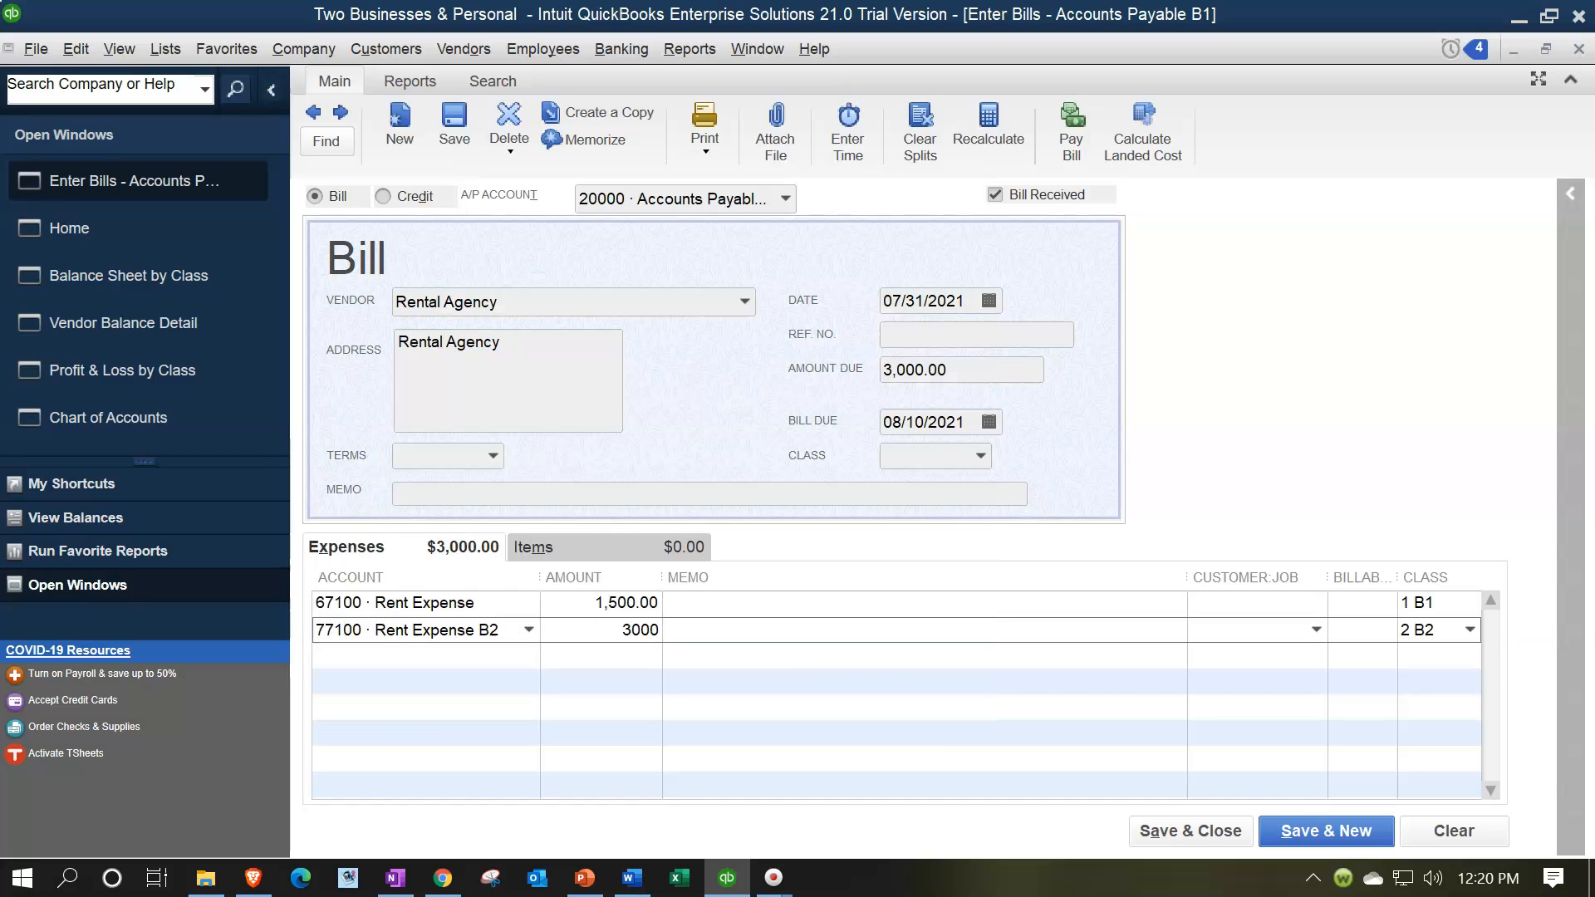
type("*")
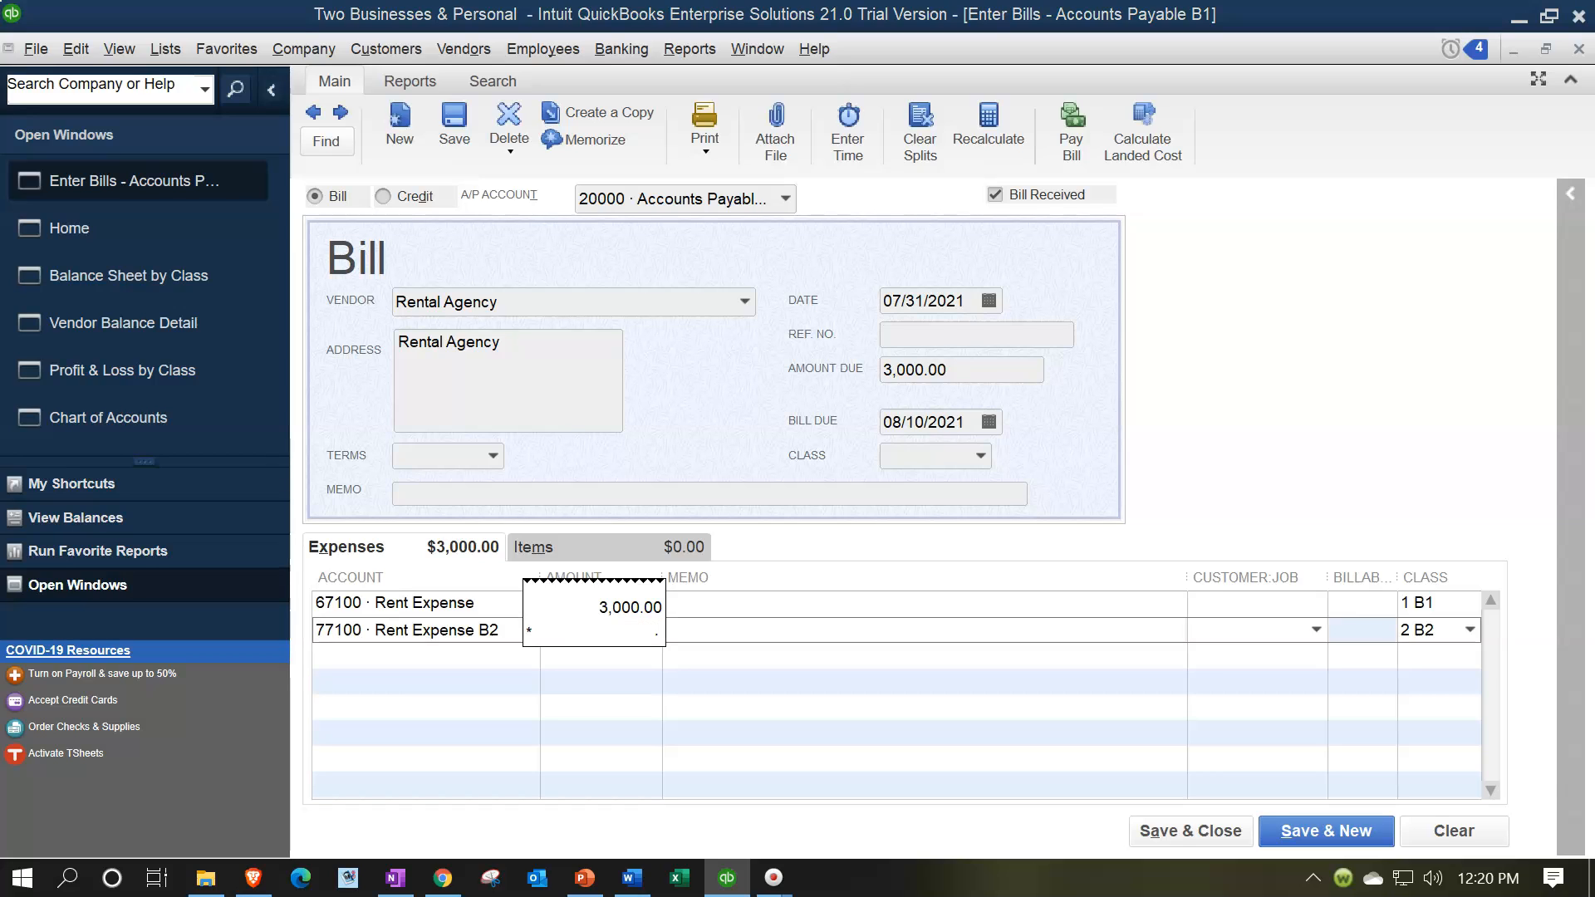
type(".3")
key("Return")
key("Tab")
key("Tab")
key("Tab")
key("Tab")
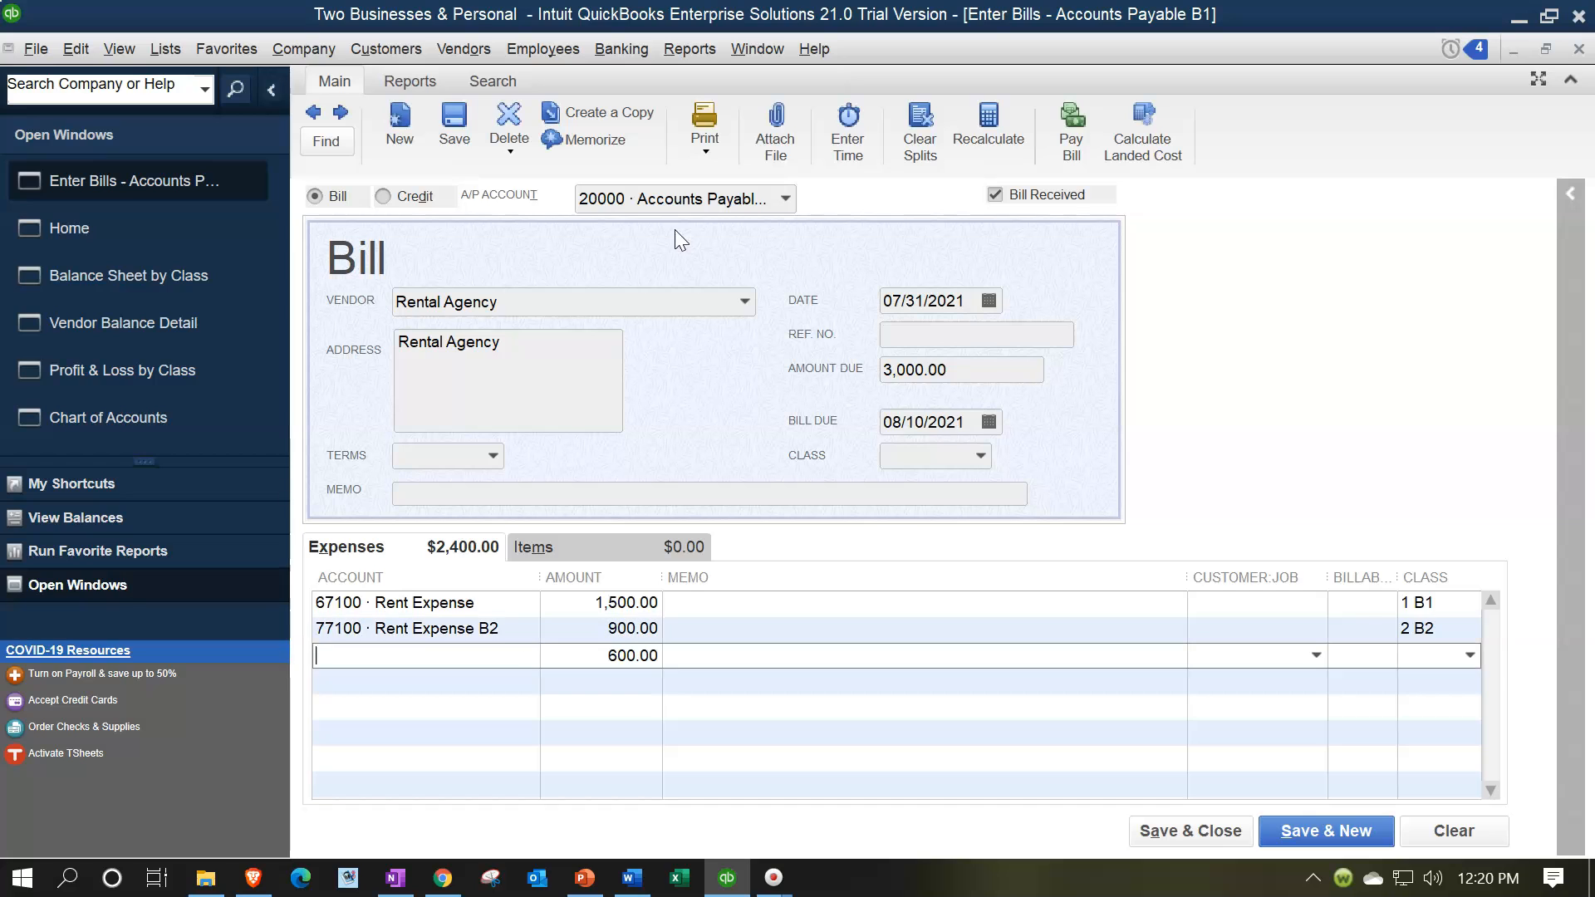
- Assign the third expense line to 87100 · Rent Expense P for the remaining 600.00
type("87100 · Rent Expense P")
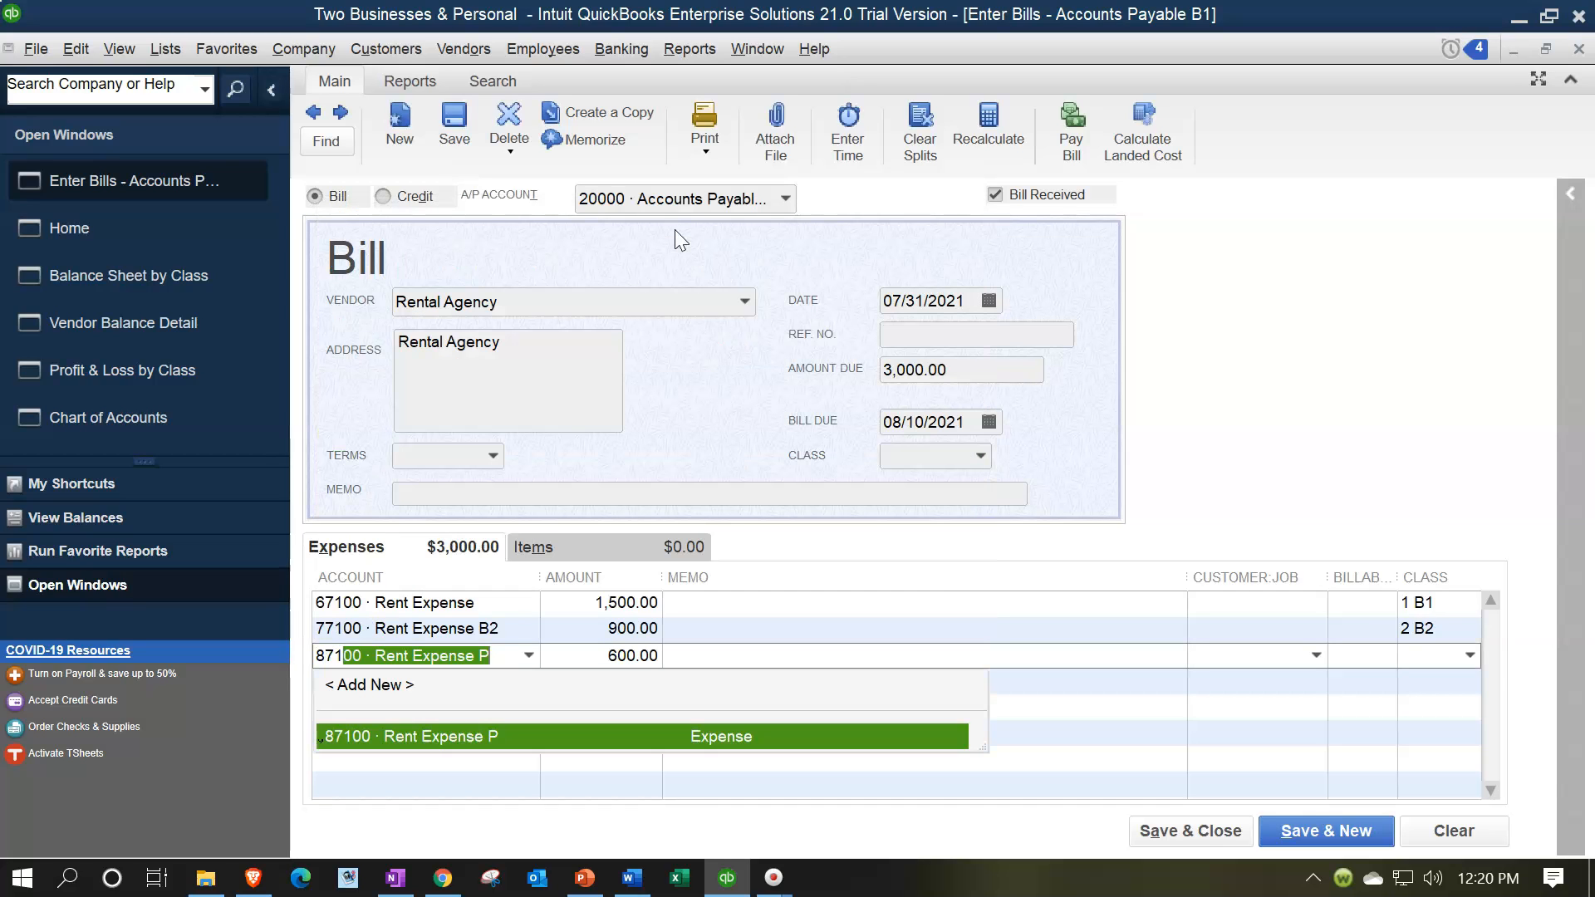
key("Tab")
key("Tab")
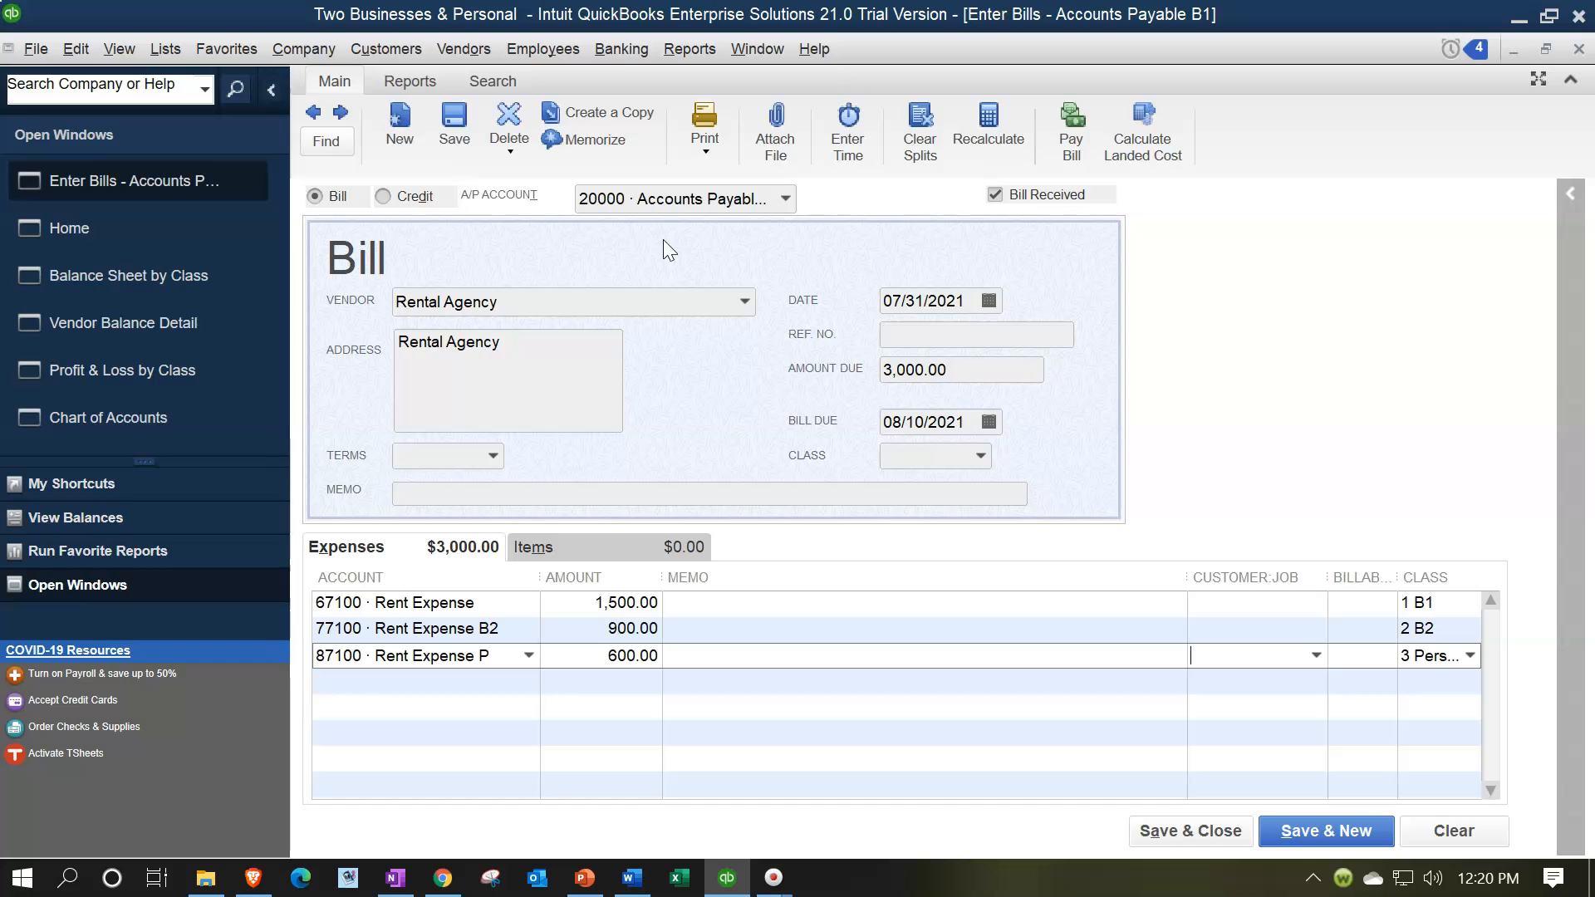
- Check the bill's A/P account choices, keep 20000 · Accounts Payable B1, and save and close the Rental Agency bill, accepting its future date
left_click(784, 198)
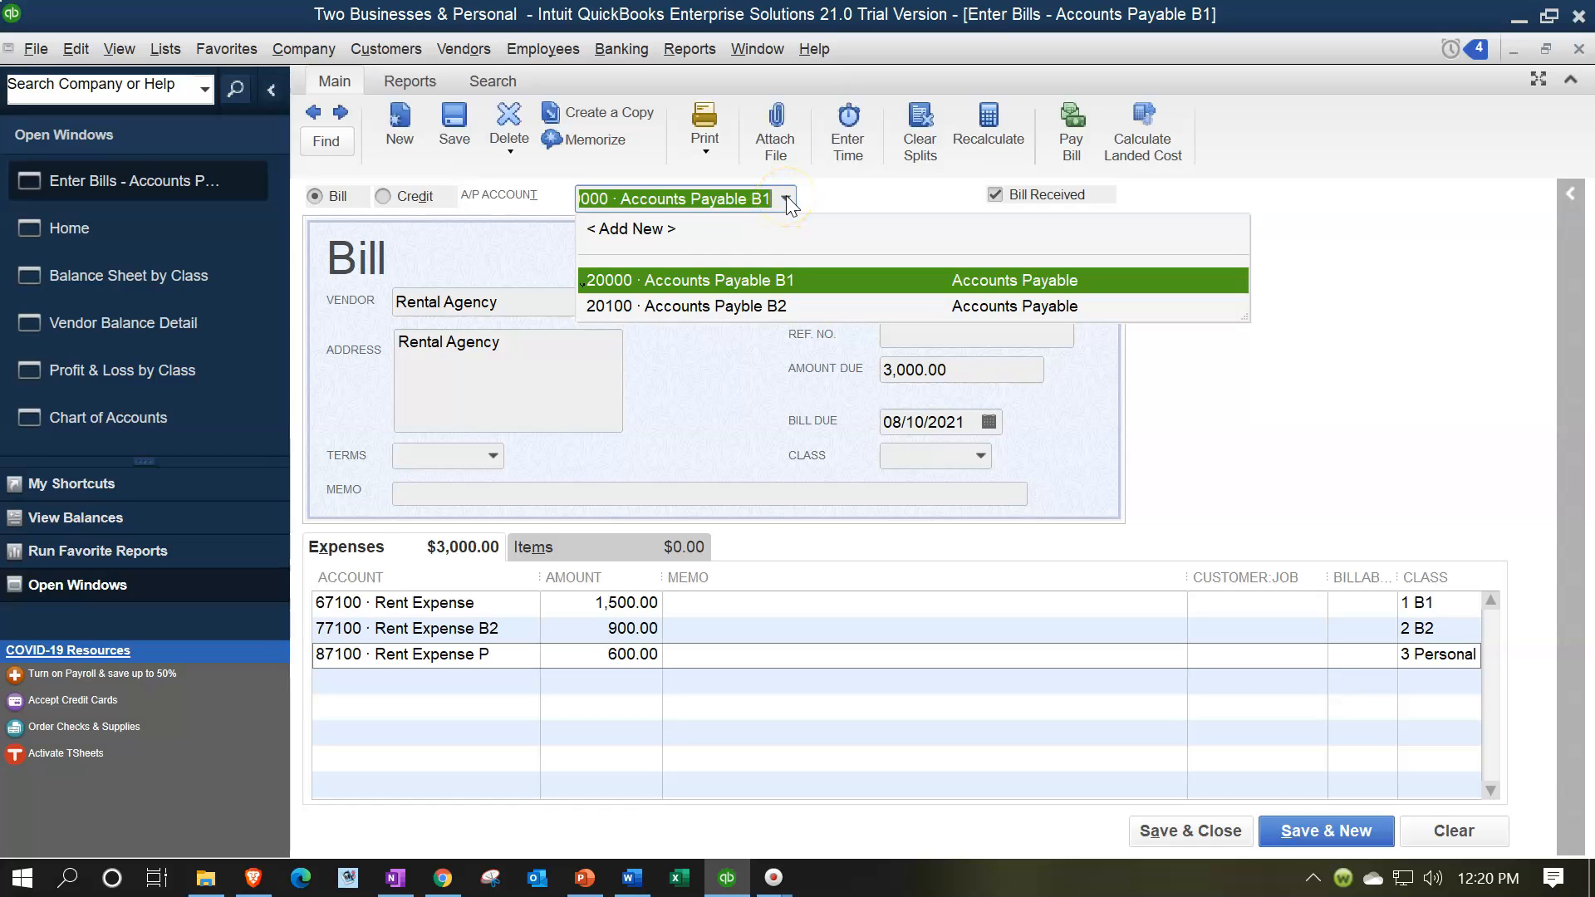
left_click(786, 200)
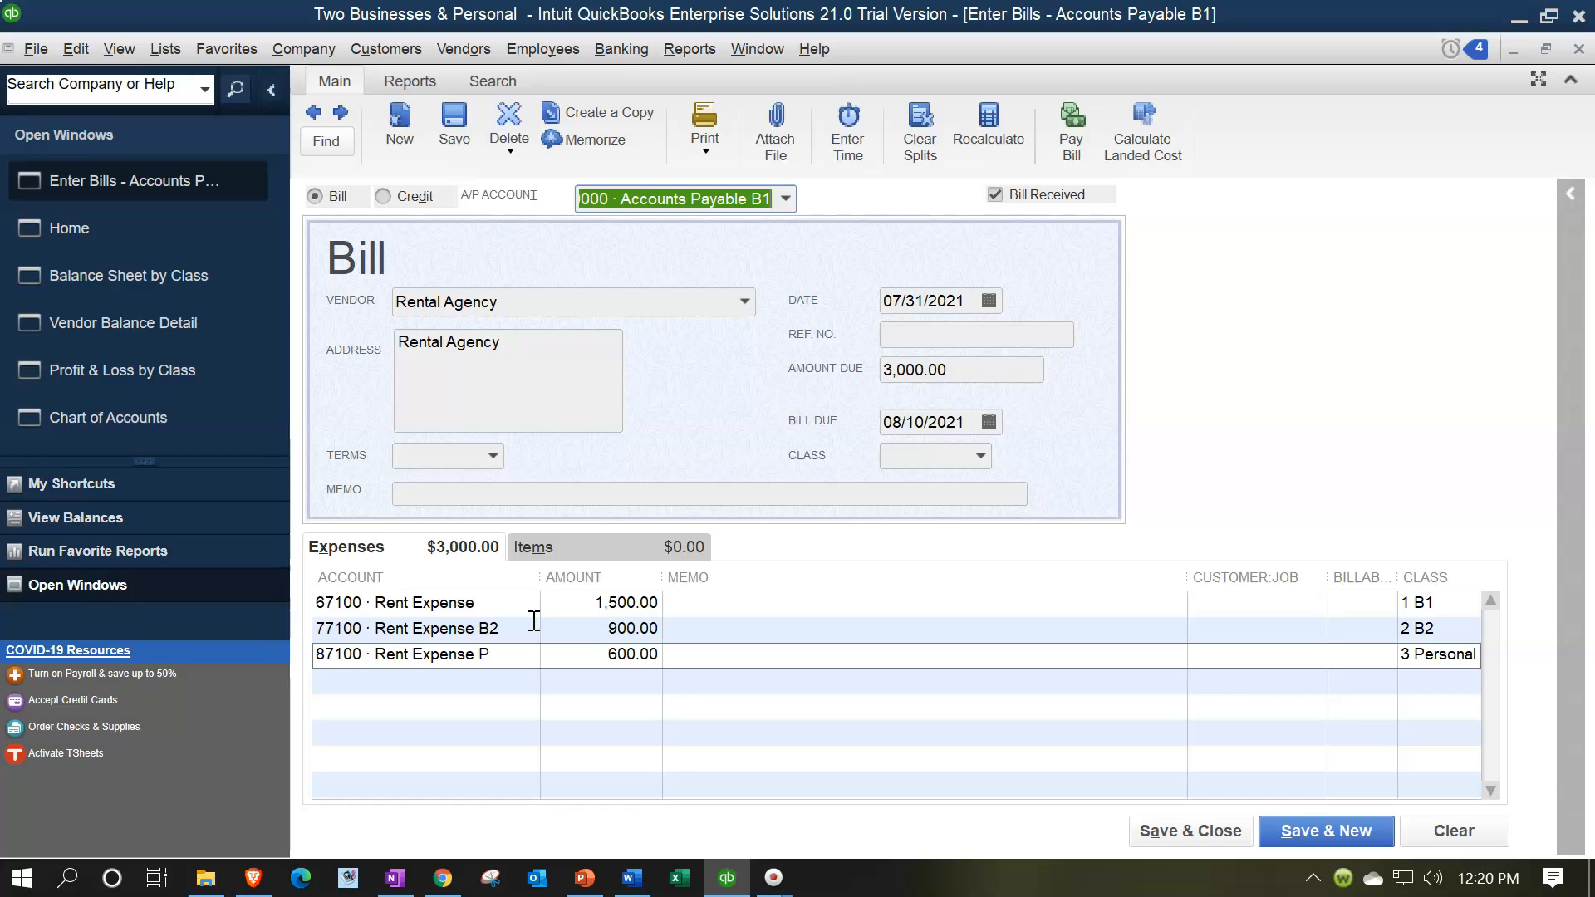
left_click(1337, 628)
left_click(1193, 833)
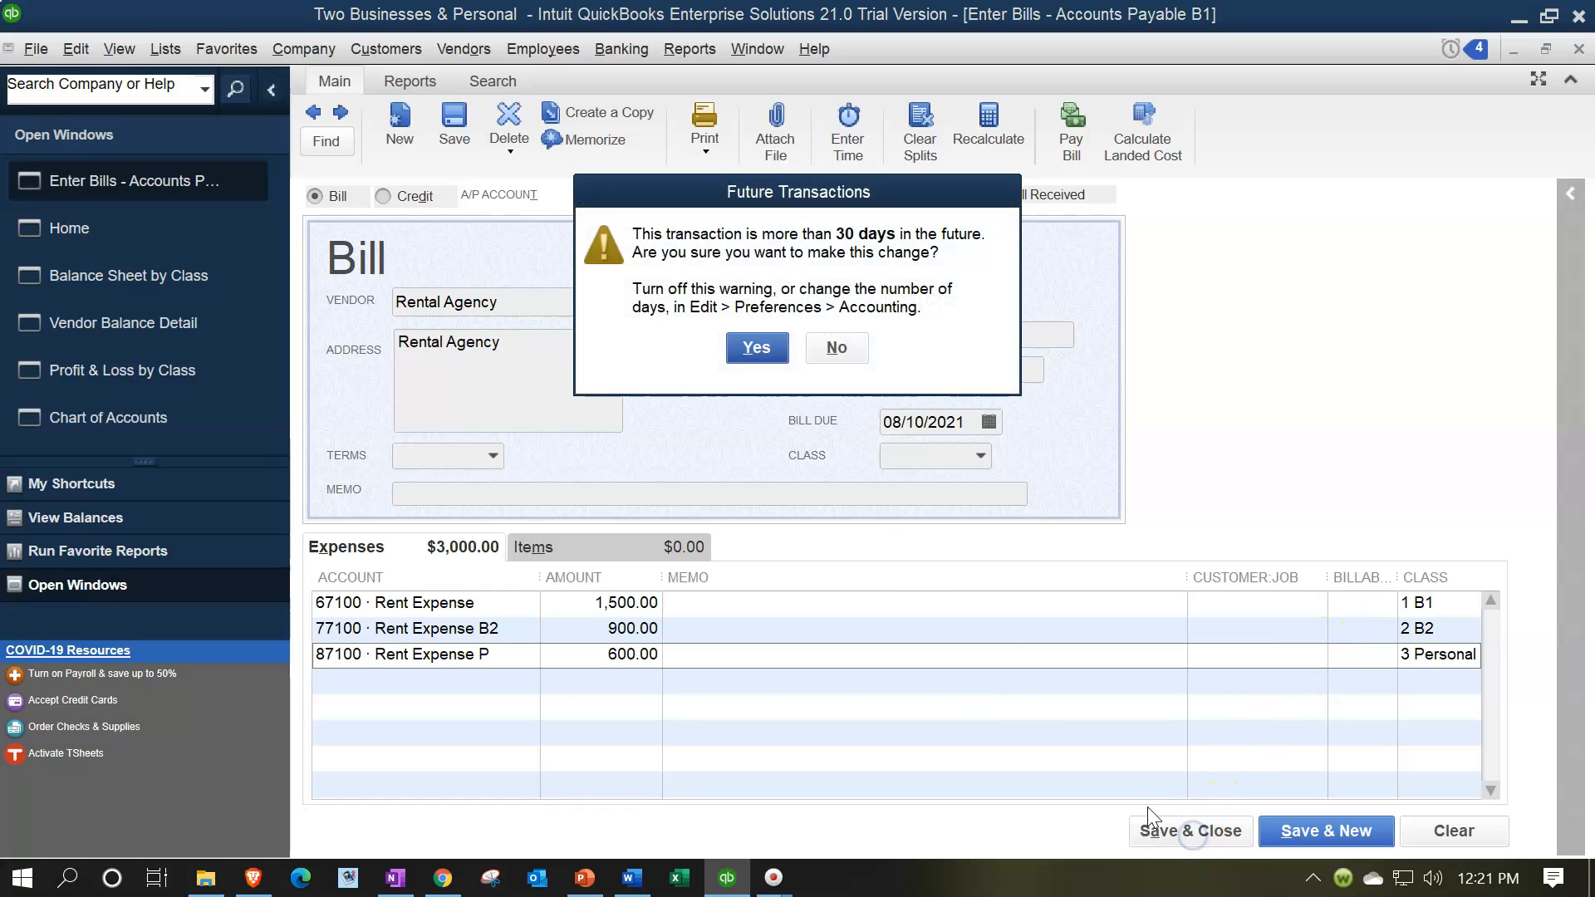
left_click(757, 348)
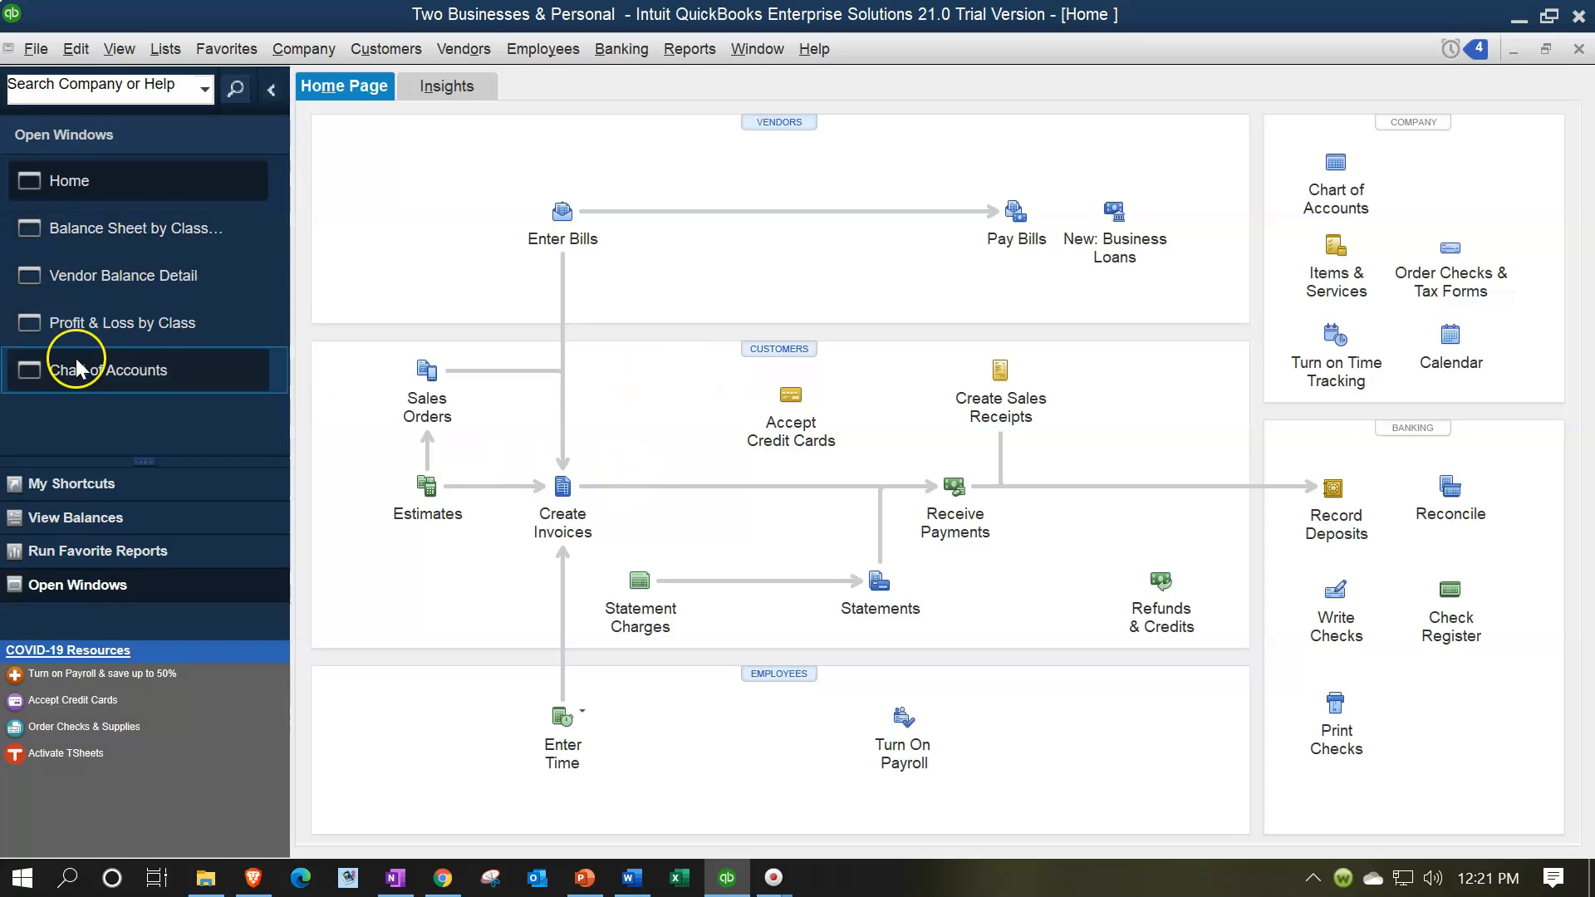
- Return to the Profit & Loss by Class report and examine the transactions behind 67100 · Rent Expense for class 1 B1
left_click(91, 317)
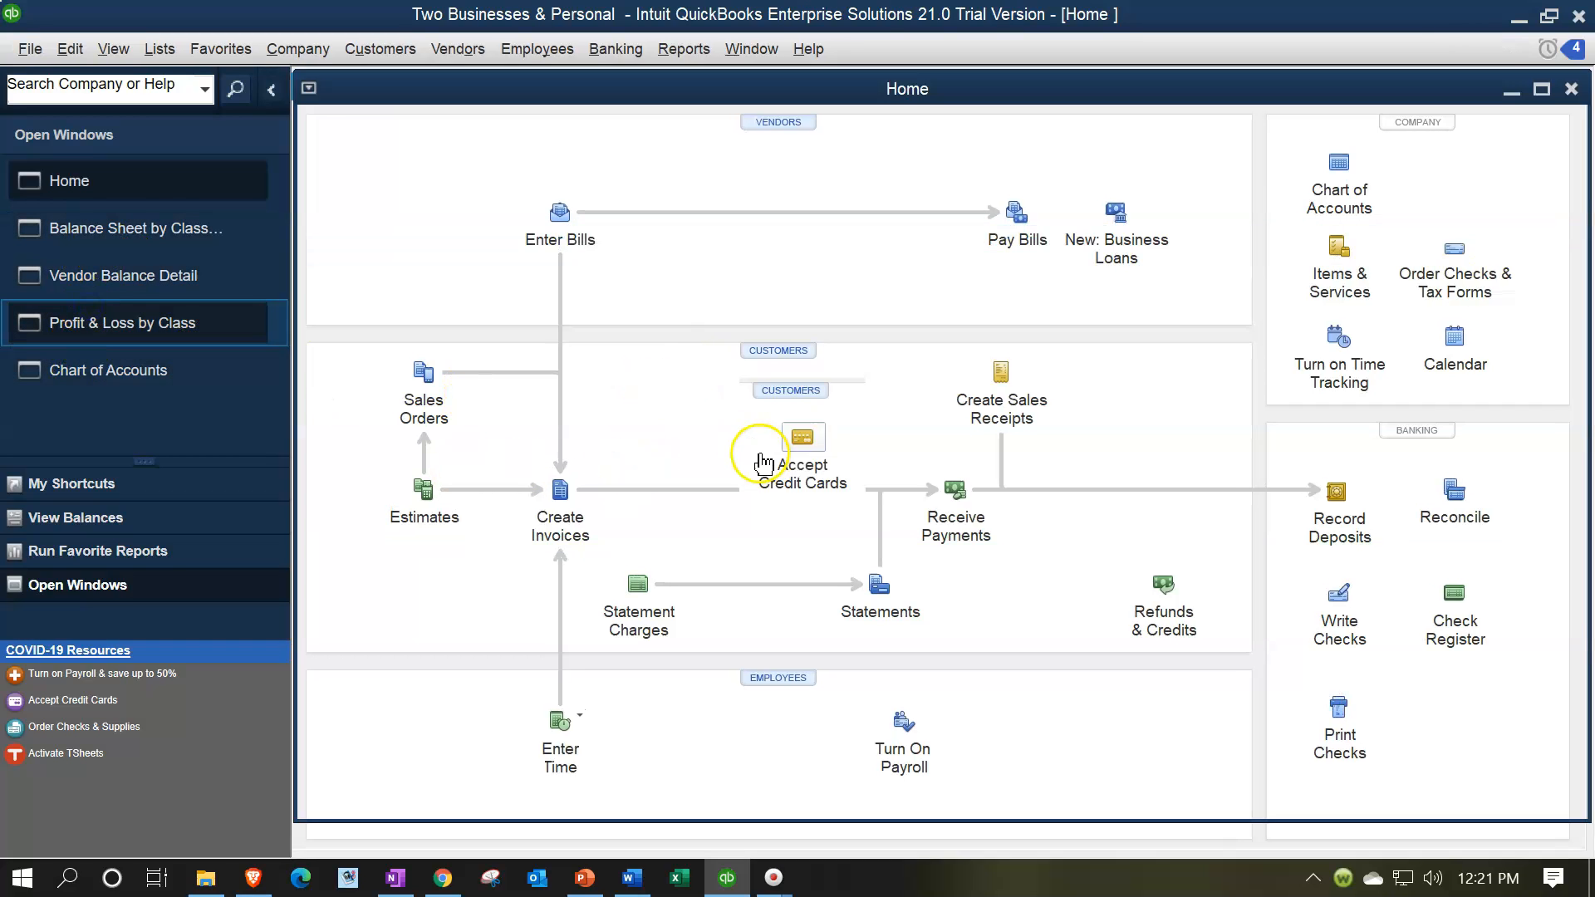
scroll(752, 507, "up", 1)
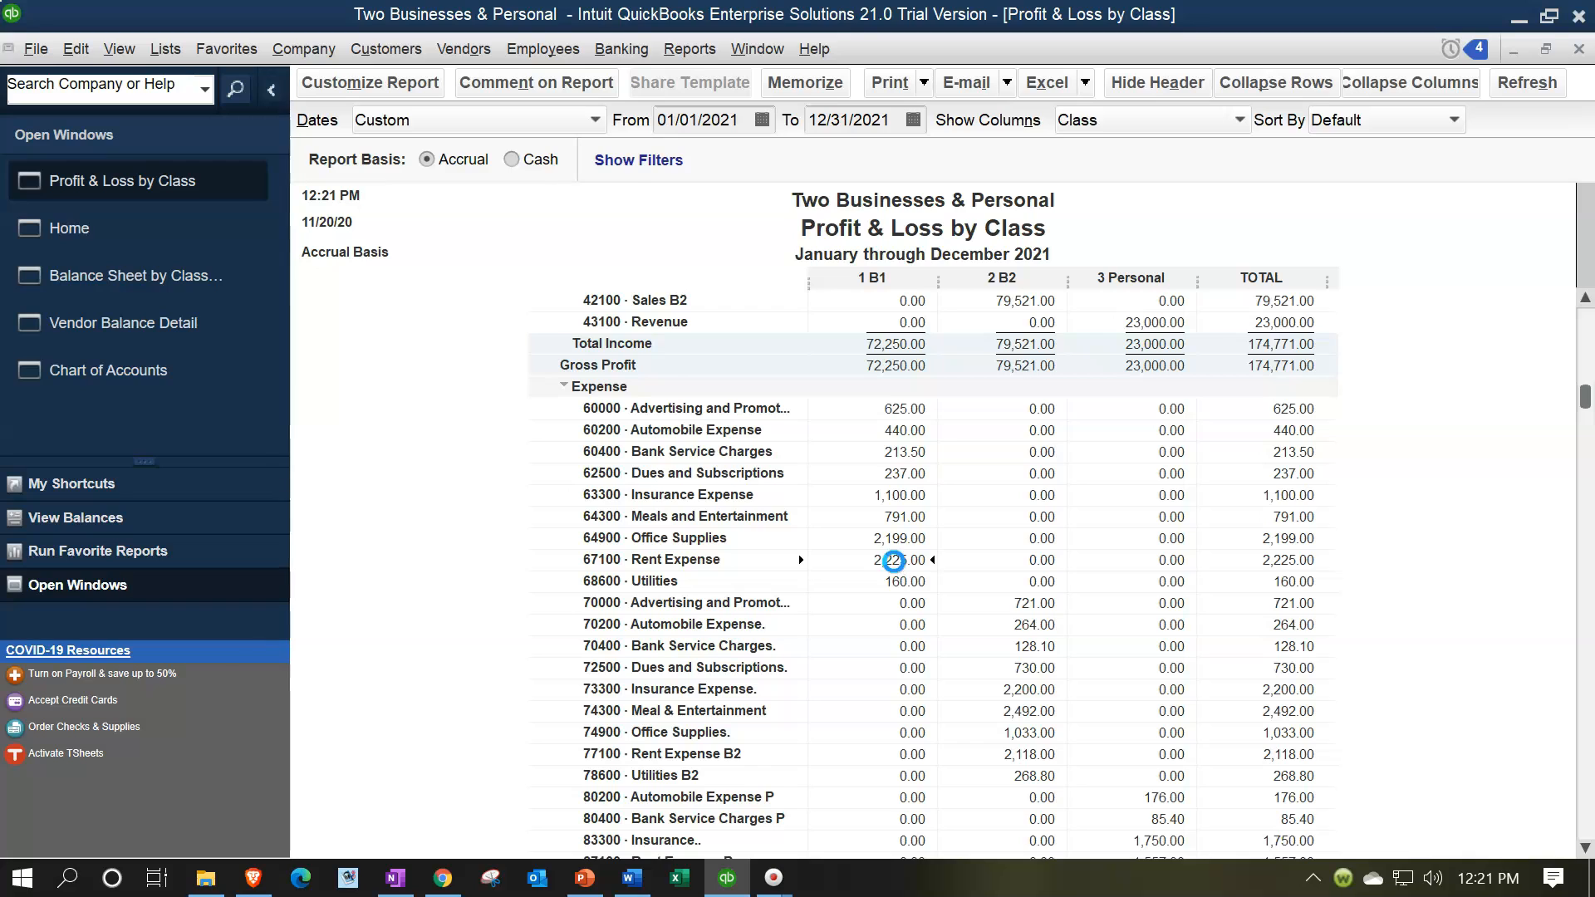
double_click(893, 564)
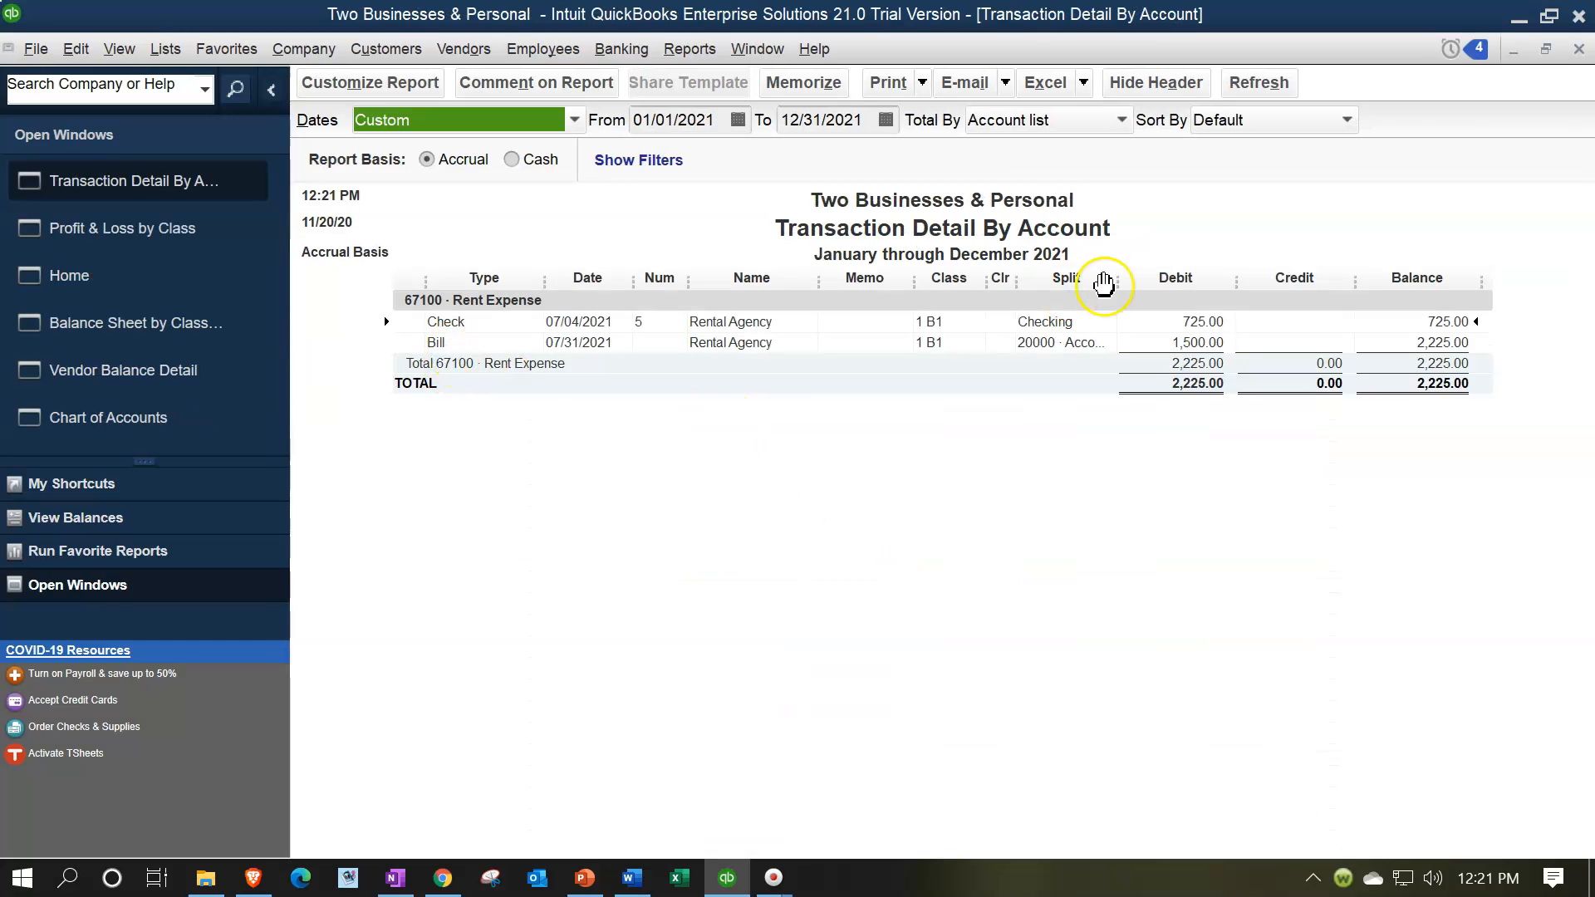
left_click(1581, 48)
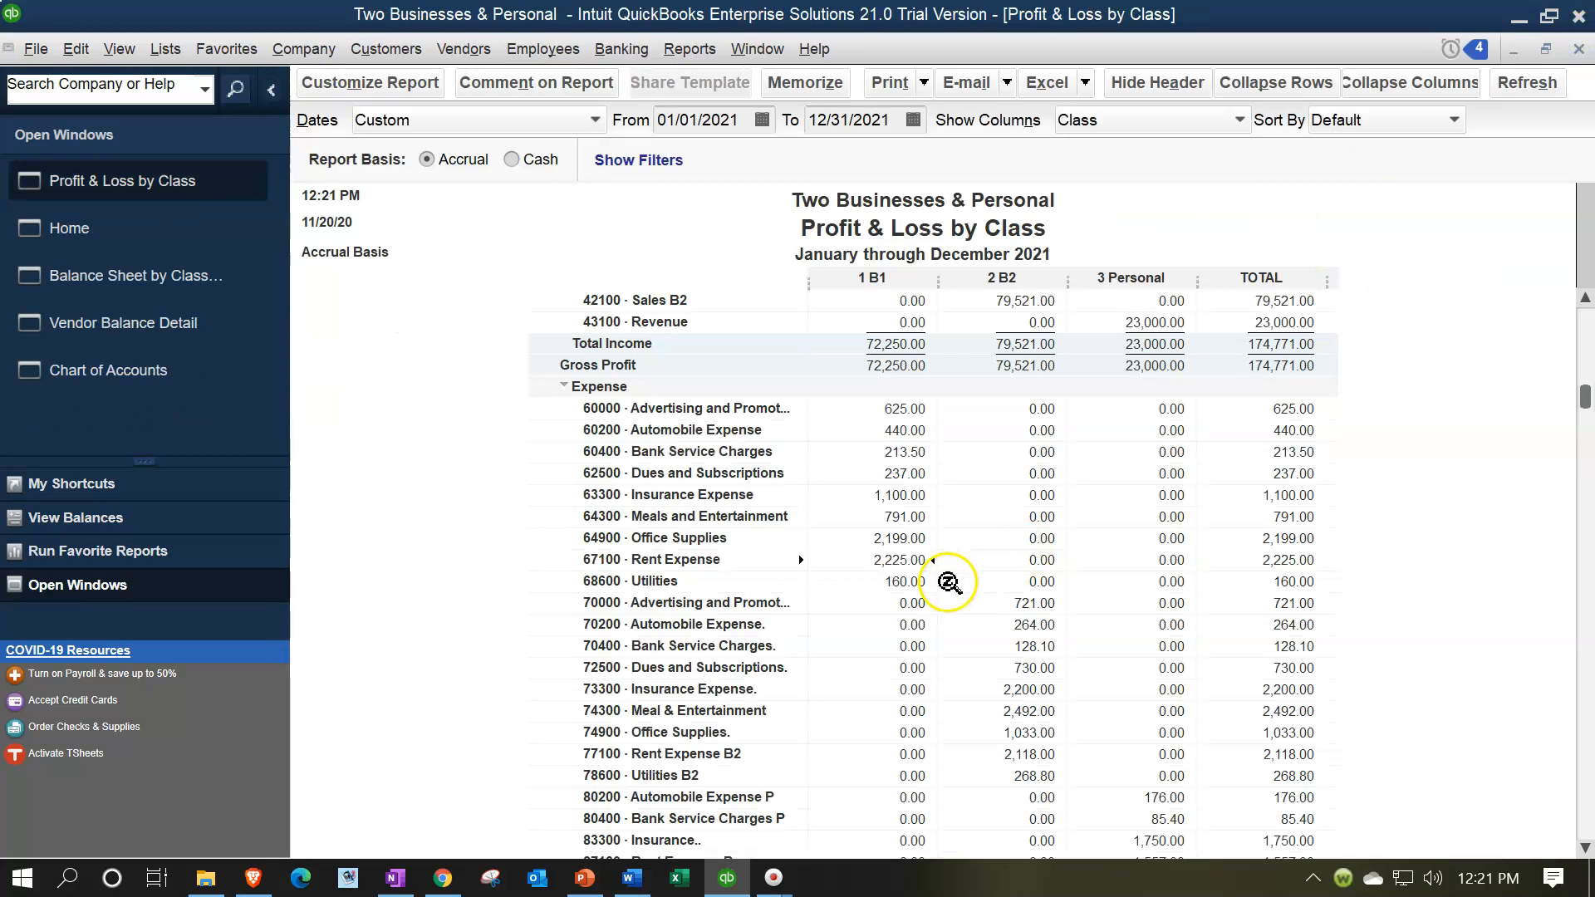
- Examine the transactions behind 77100 · Rent Expense B2 for class 2 B2 in the Profit & Loss by Class report
scroll(947, 581, "down", 1)
double_click(1032, 691)
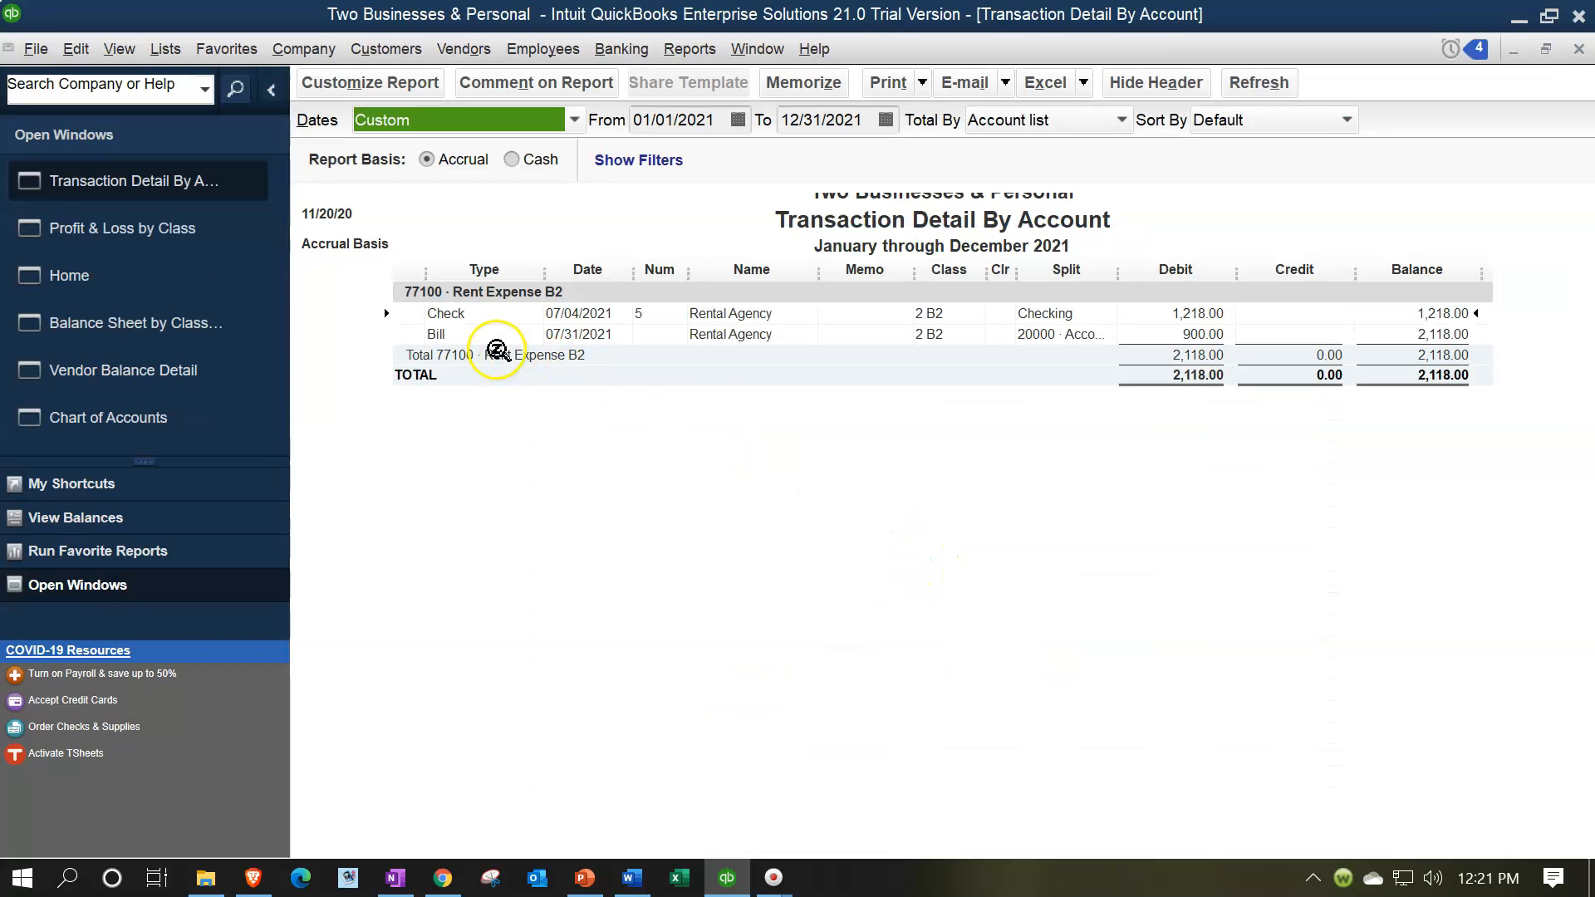
left_click(1579, 48)
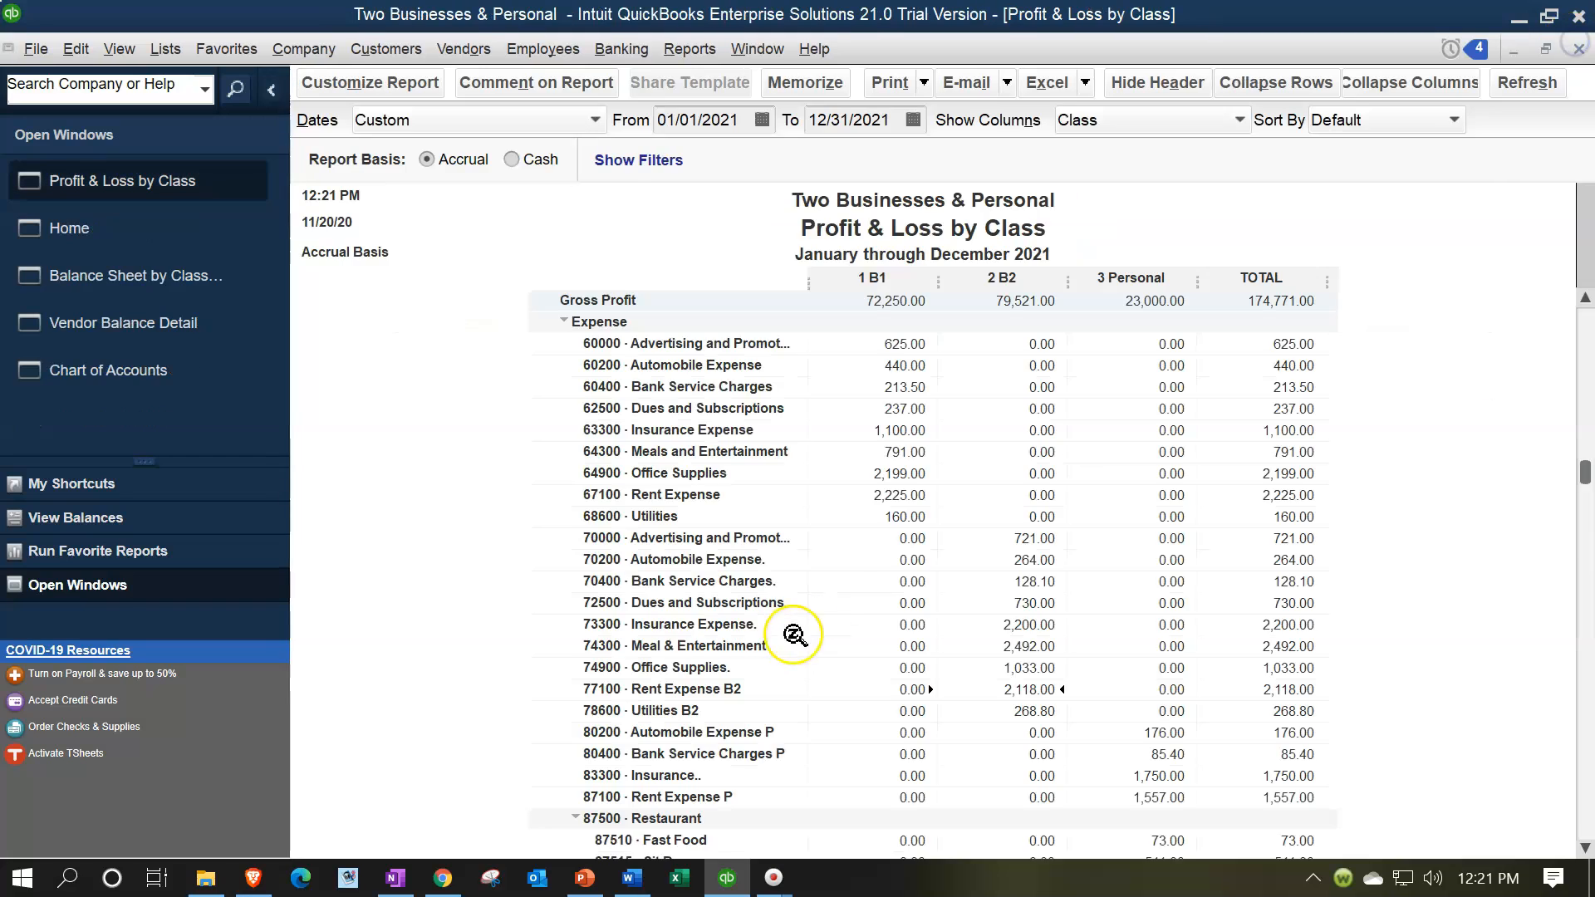
- Examine the transactions behind 87100 · Rent Expense P for class 3 Personal in the Profit & Loss by Class report
scroll(759, 641, "down", 2)
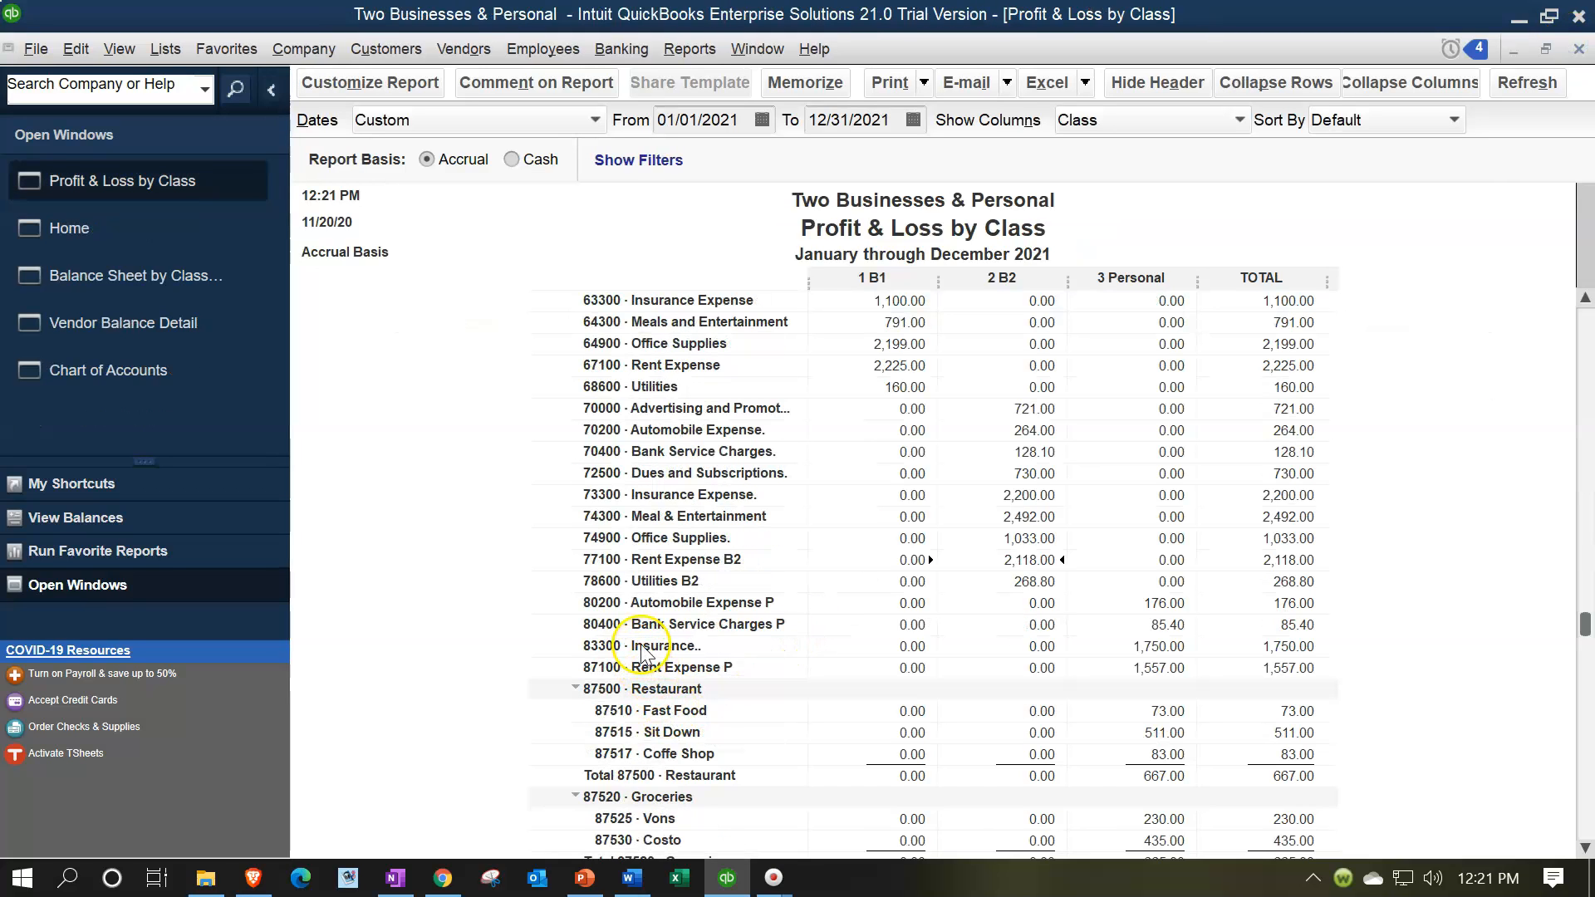
double_click(1172, 669)
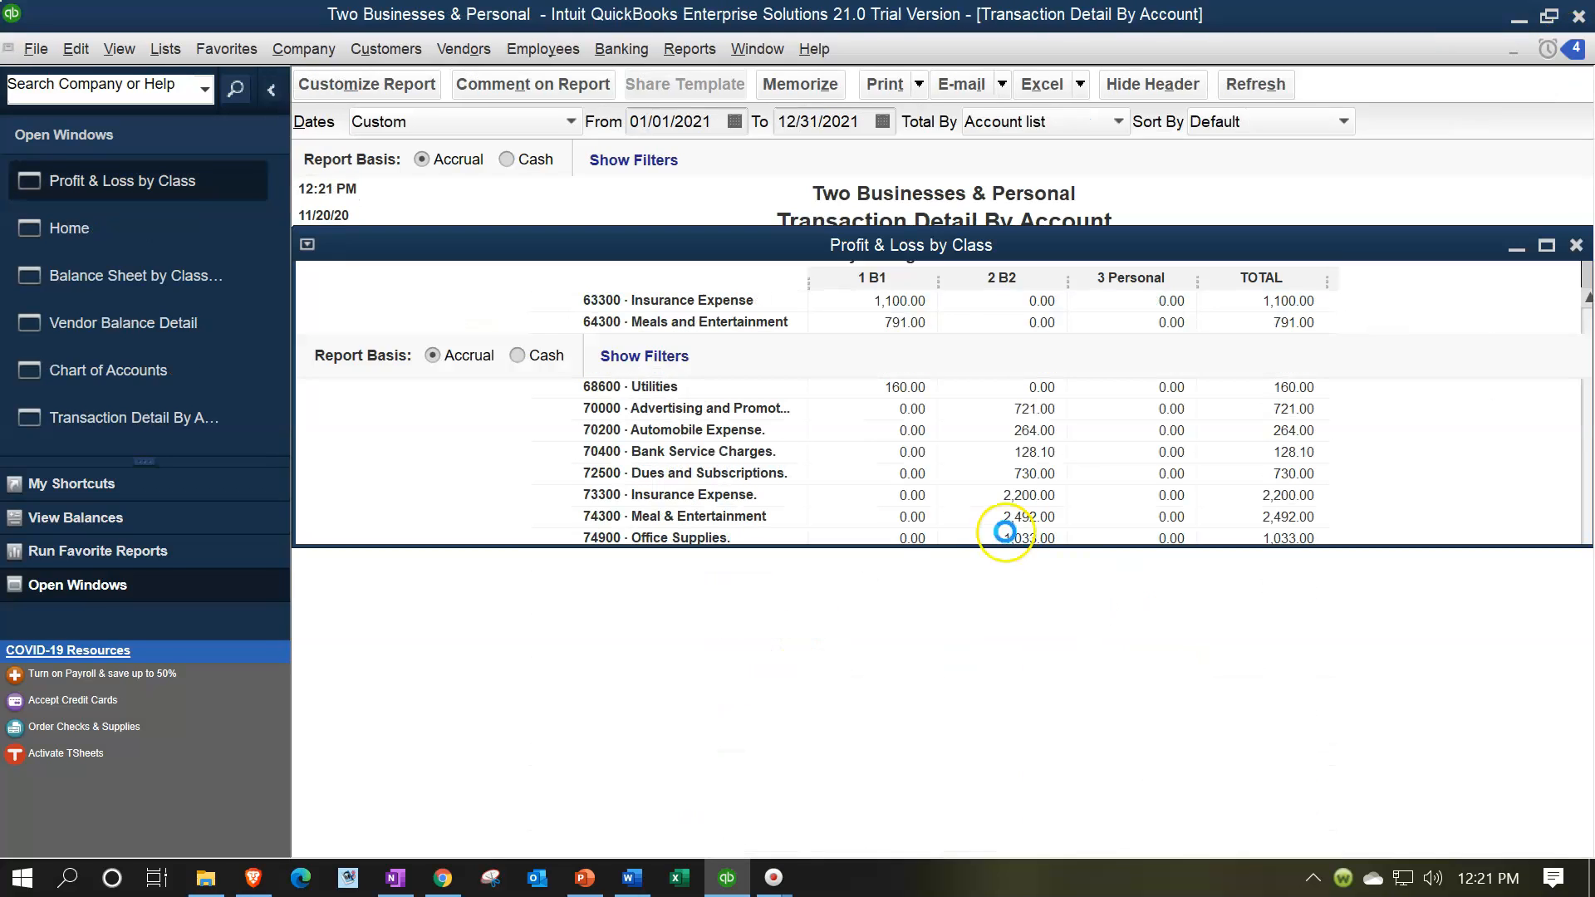
left_click(1579, 48)
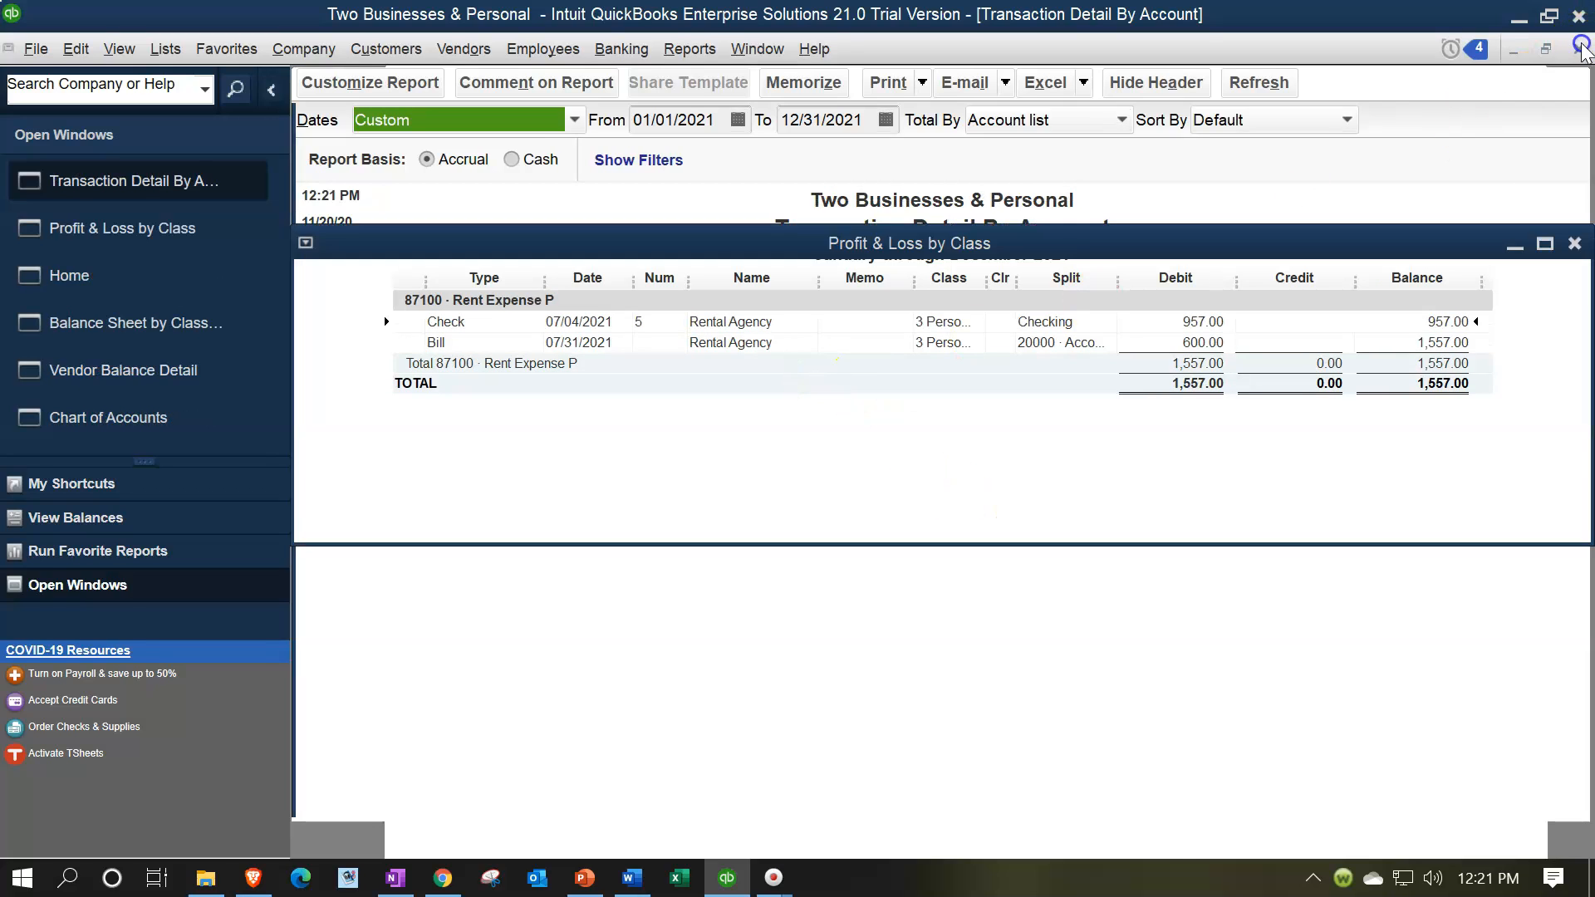
- Switch to the Balance Sheet by Class report and examine the 20000 · Accounts Payable B1 transactions for class 1 B1, including the Rental Agency bill
left_click(158, 275)
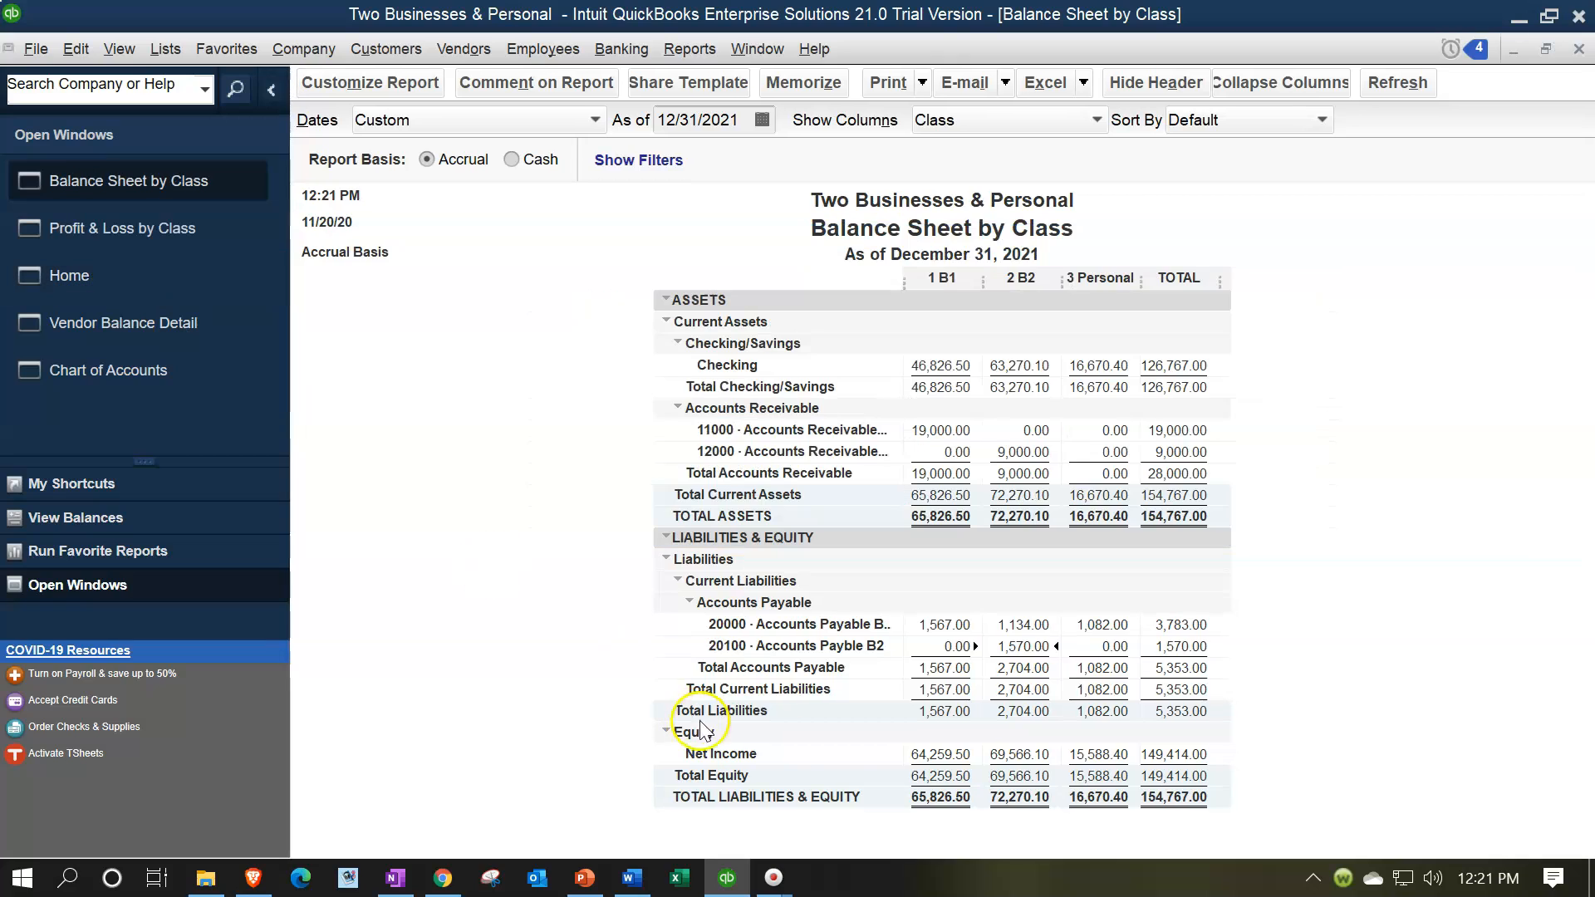
double_click(948, 621)
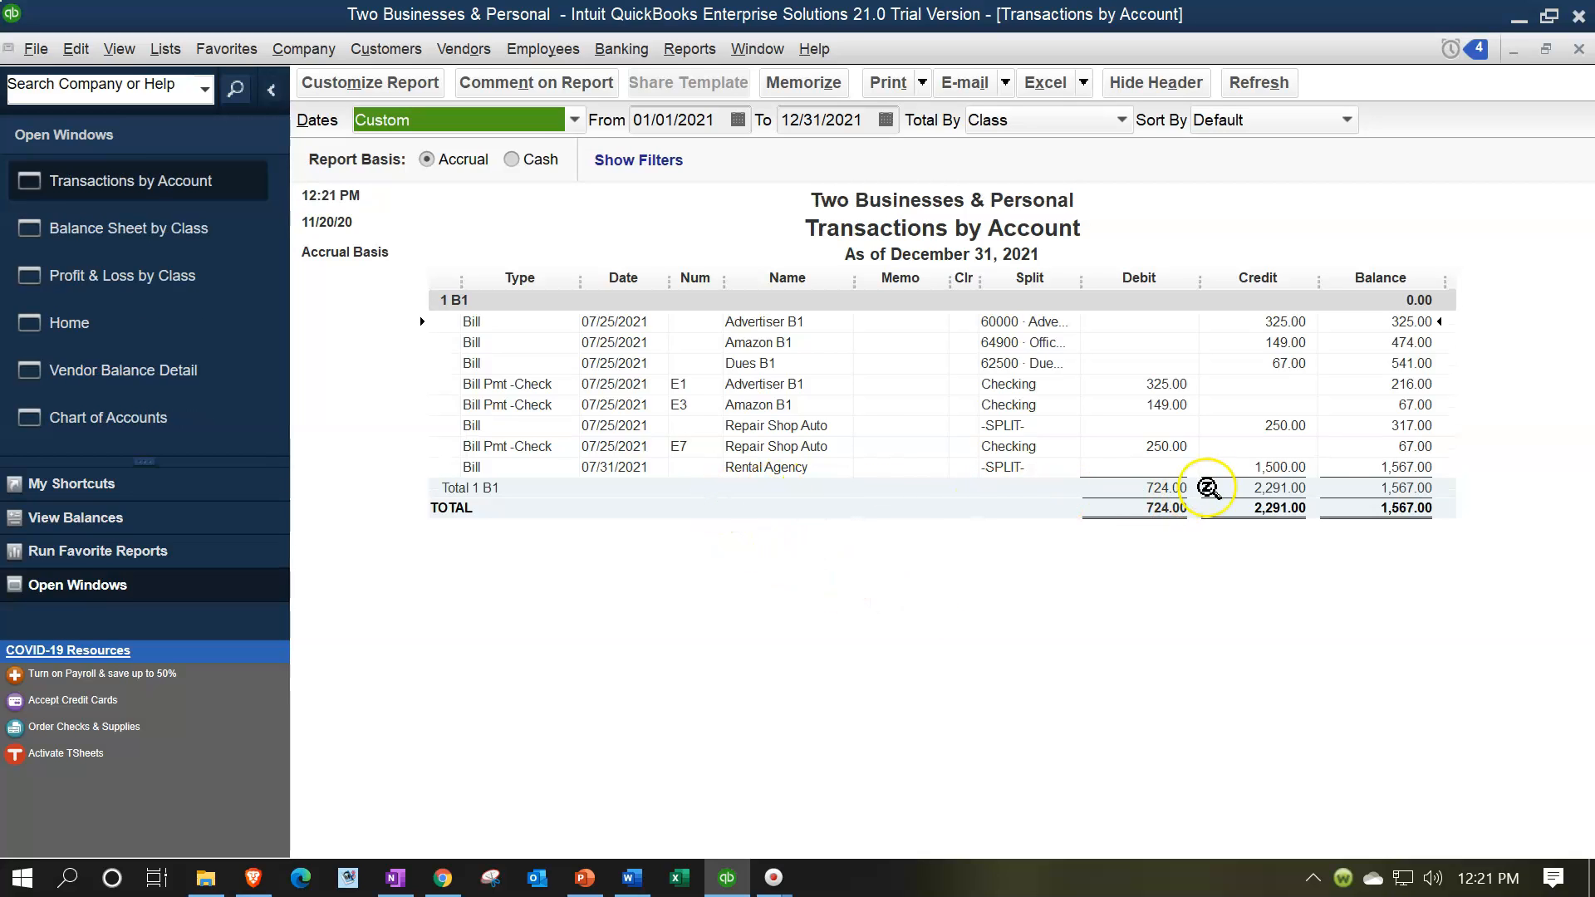
left_click(1267, 464)
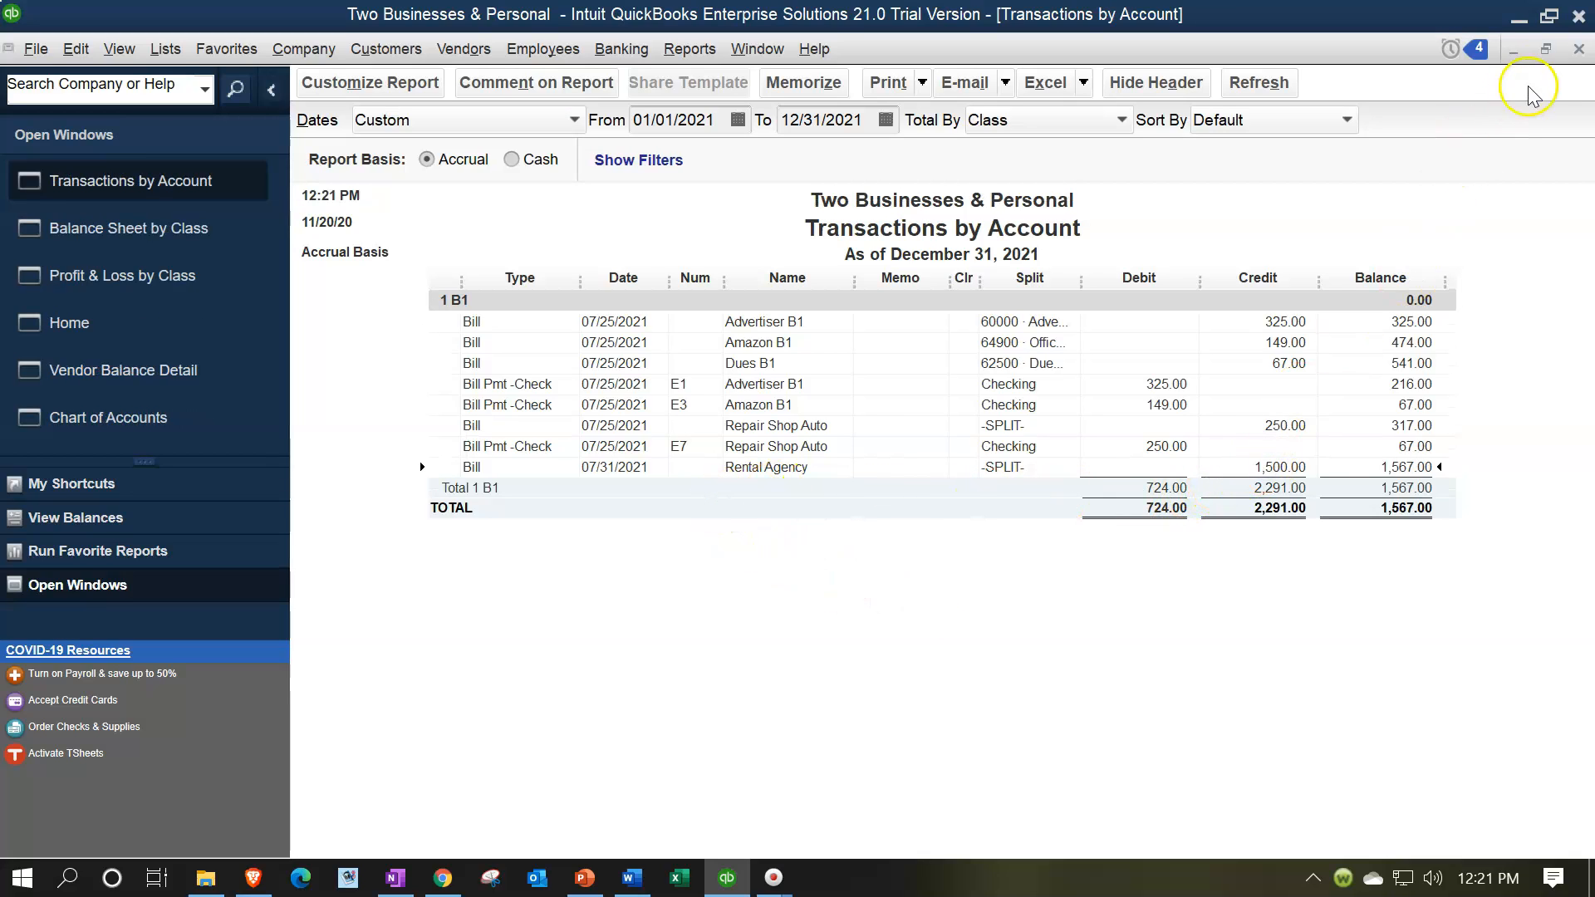
left_click(1578, 49)
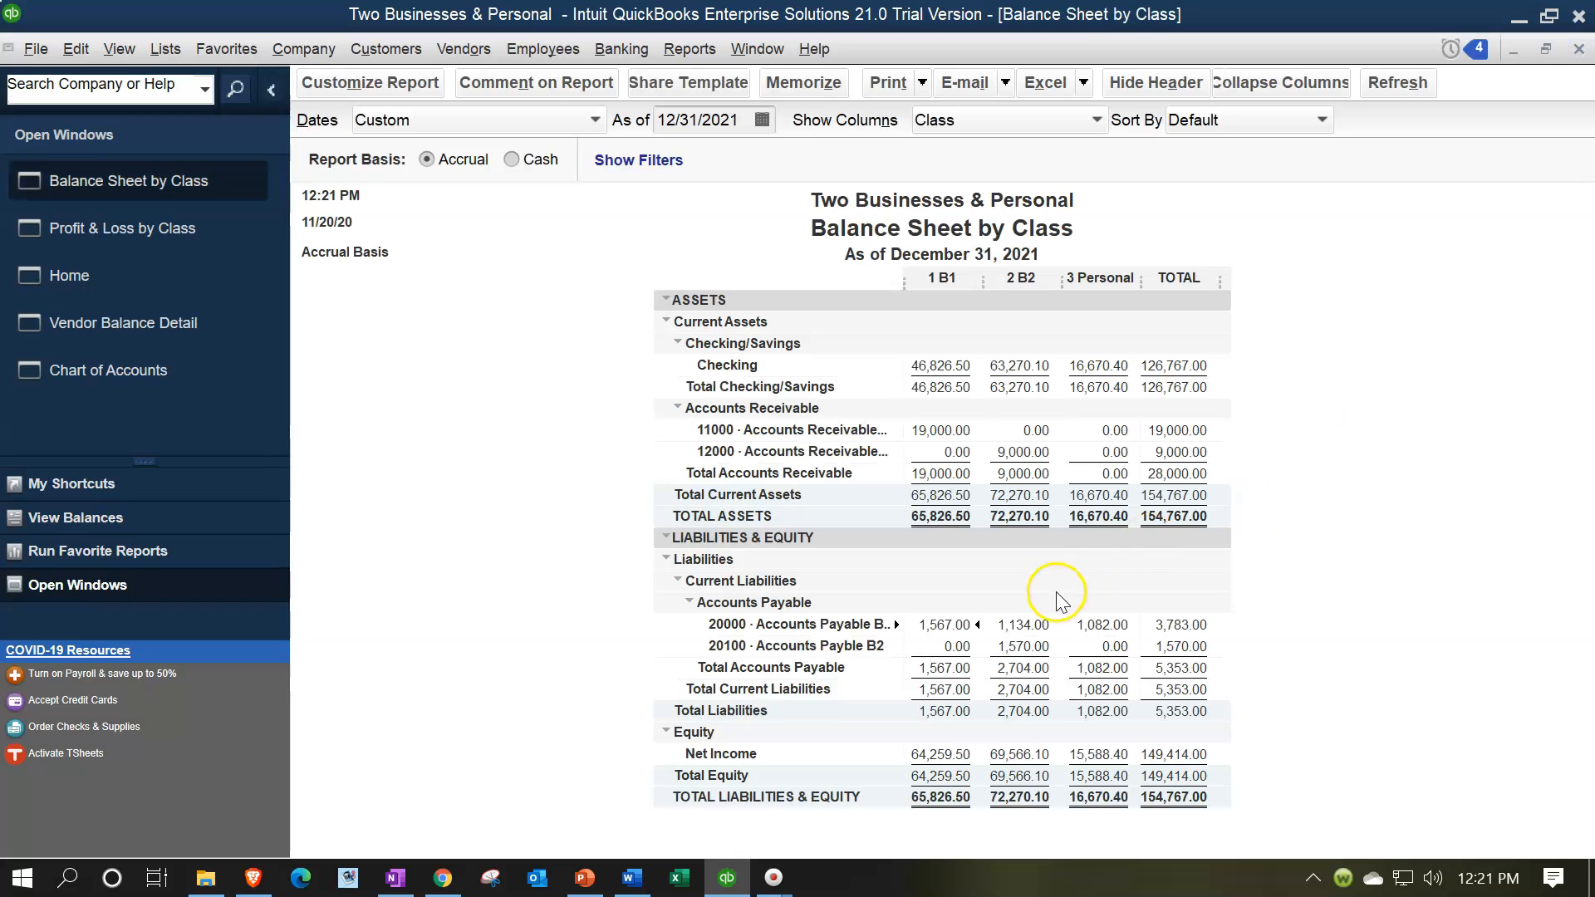
- Examine the 20000 · Accounts Payable B1 transactions for classes 2 B2 and 3 Personal from the Balance Sheet by Class report
double_click(1025, 631)
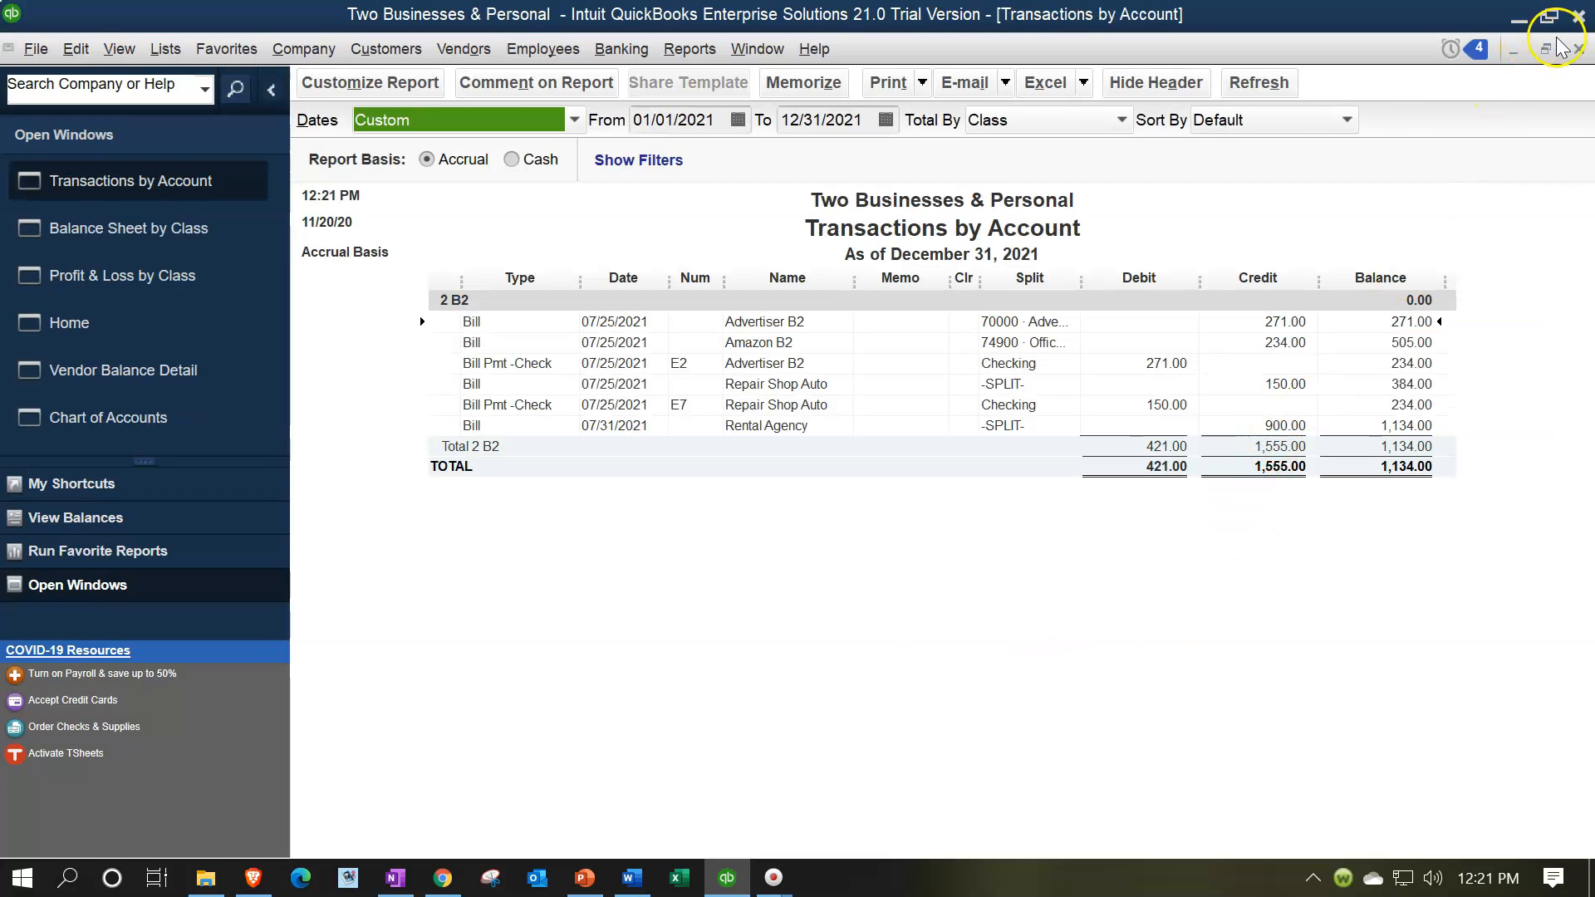
left_click(1578, 49)
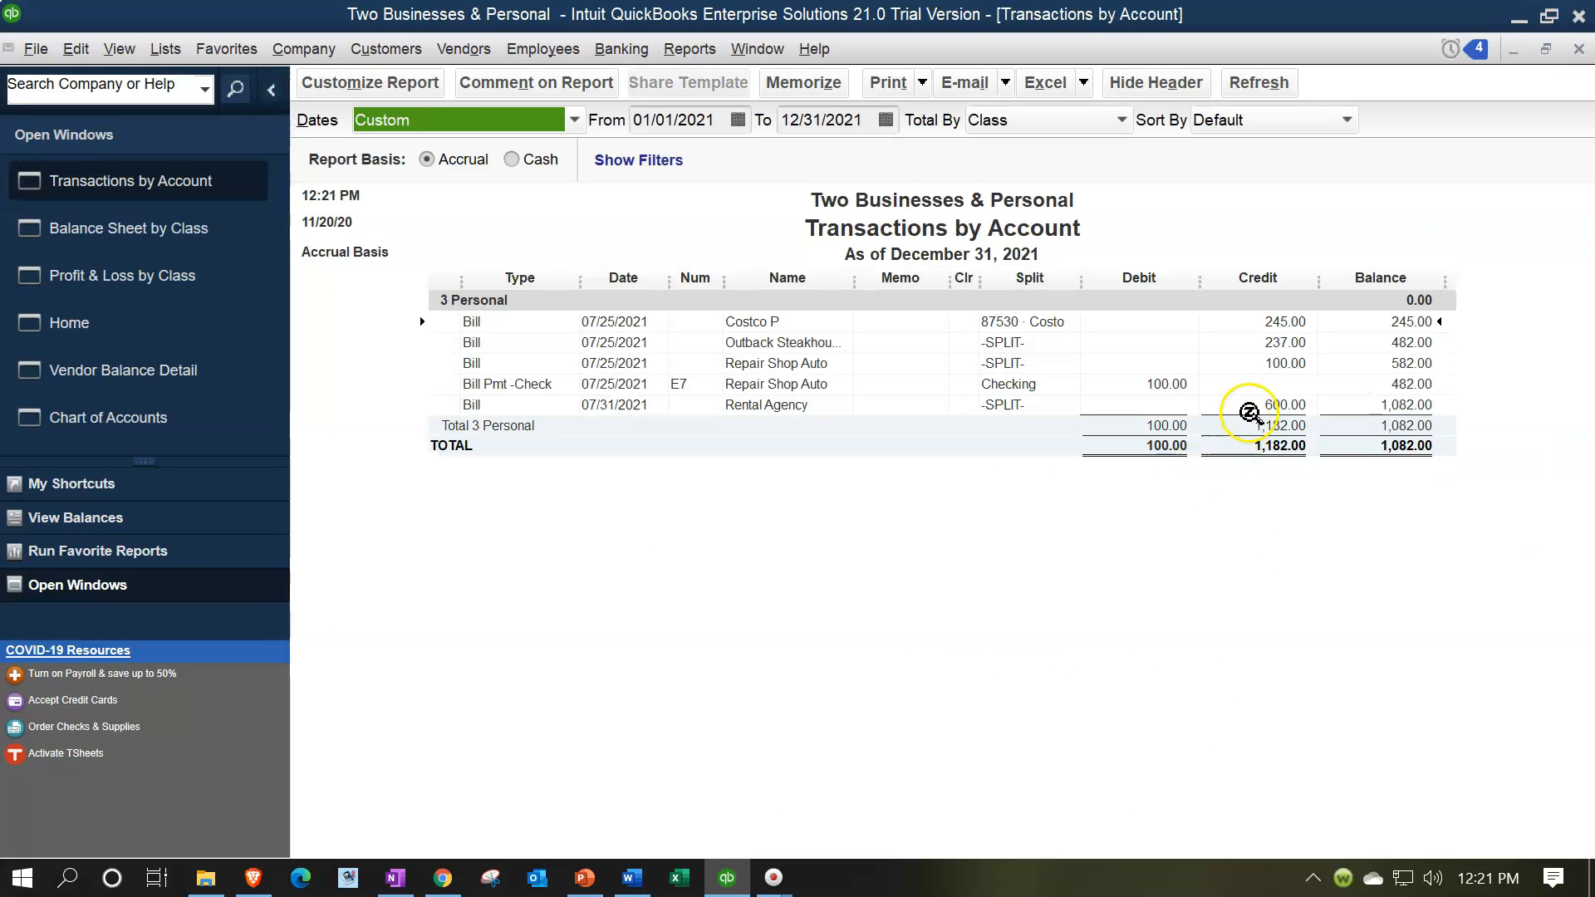
left_click(1578, 49)
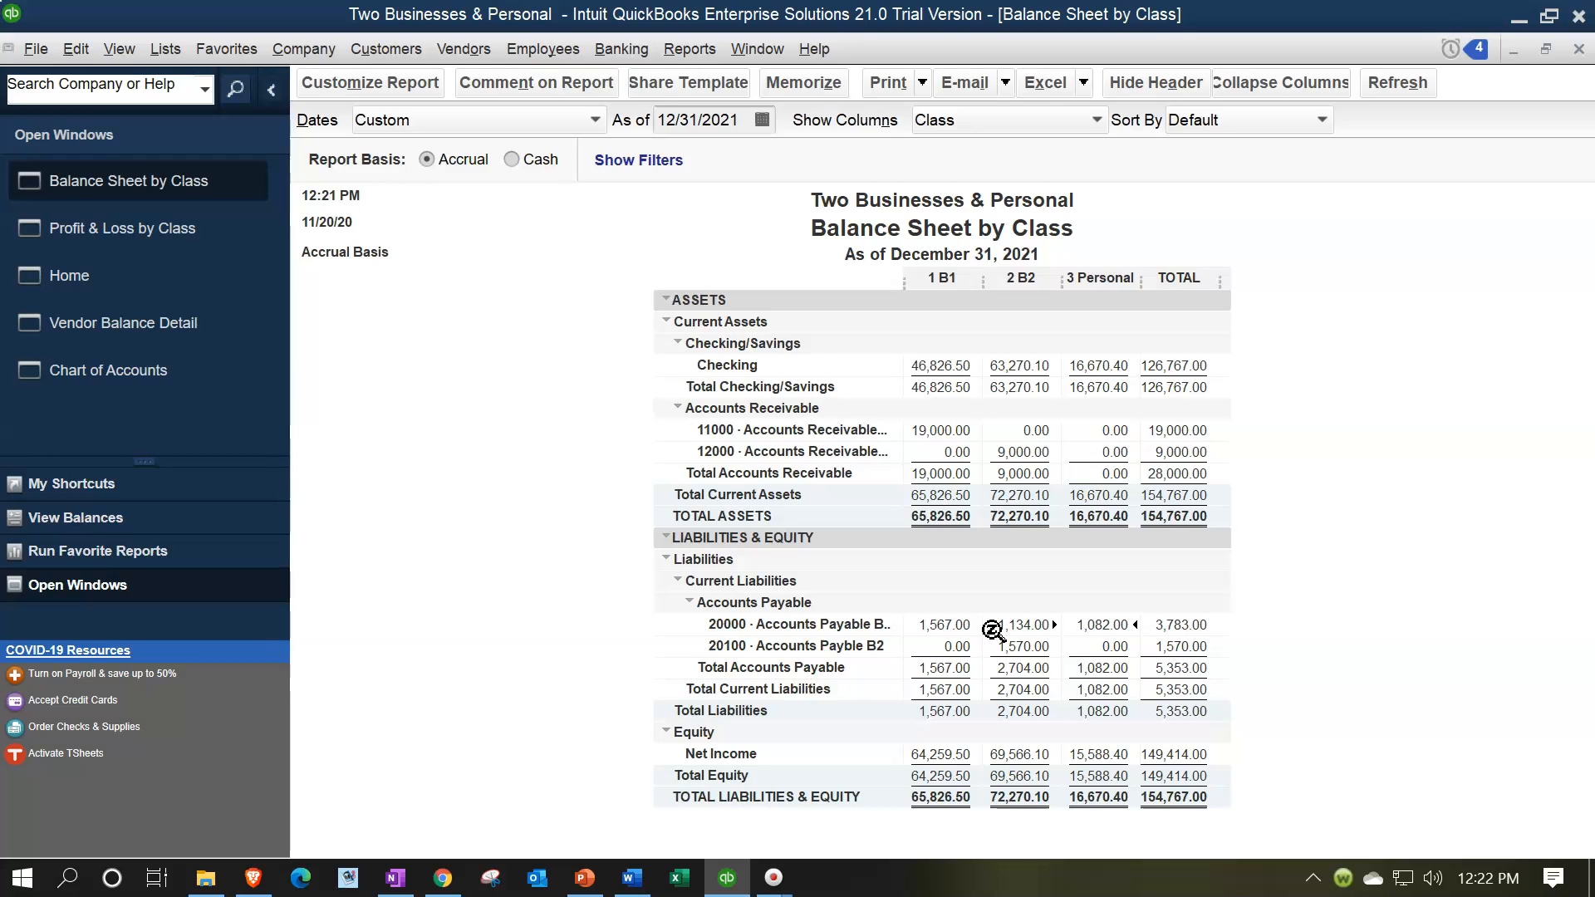
- Open Pay Bills from the home page and show the open bills for A/P account 20100 · Accounts Payble B2
left_click(167, 281)
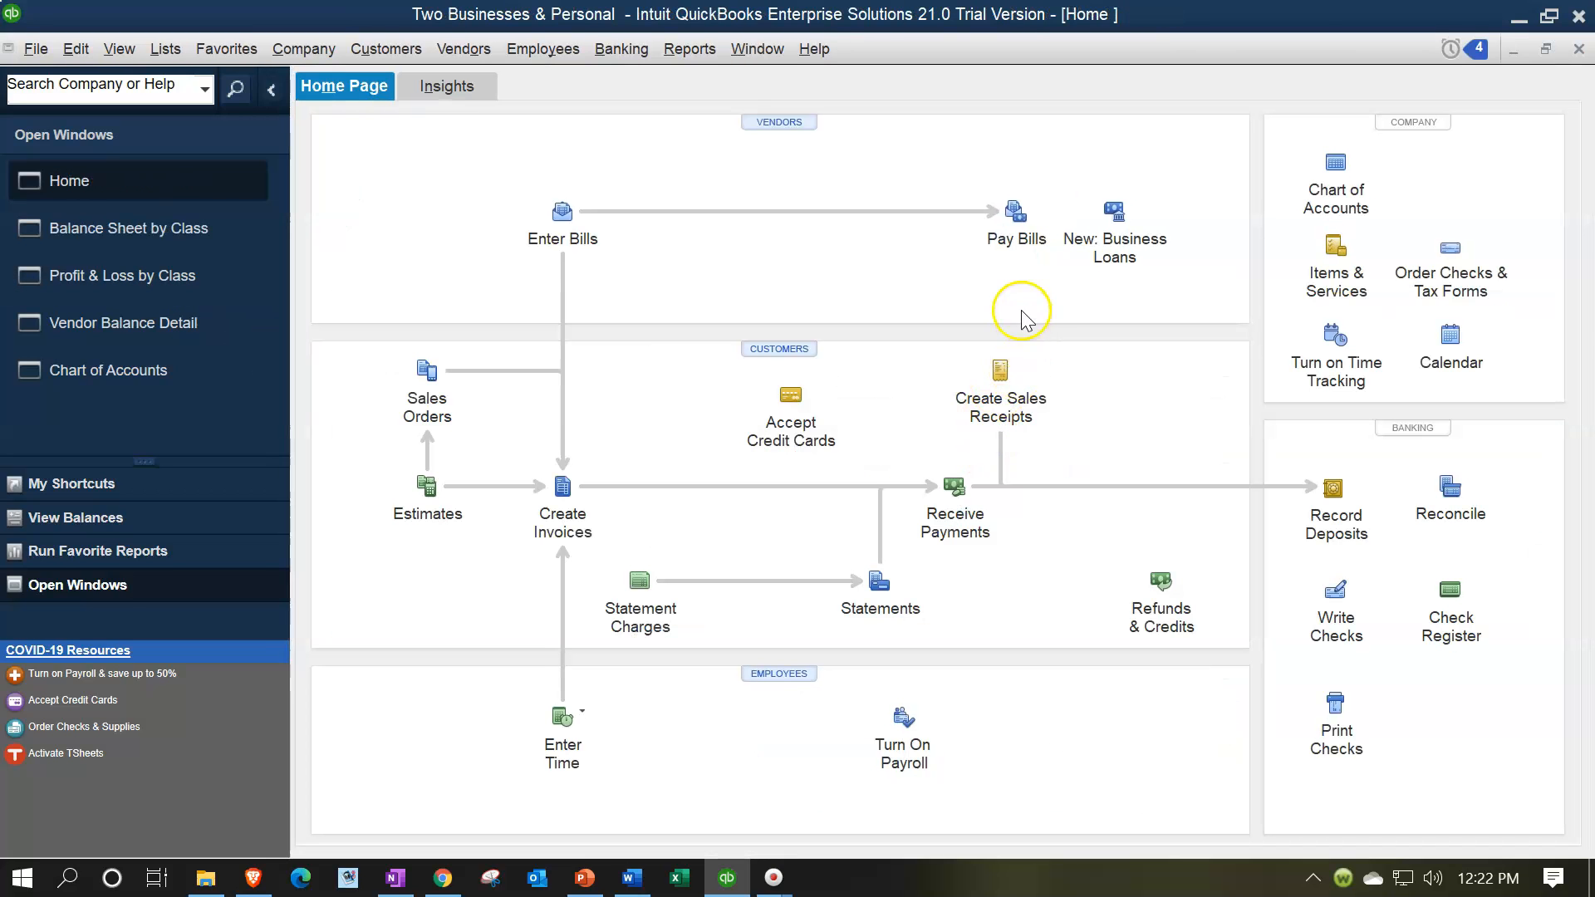
left_click(1015, 214)
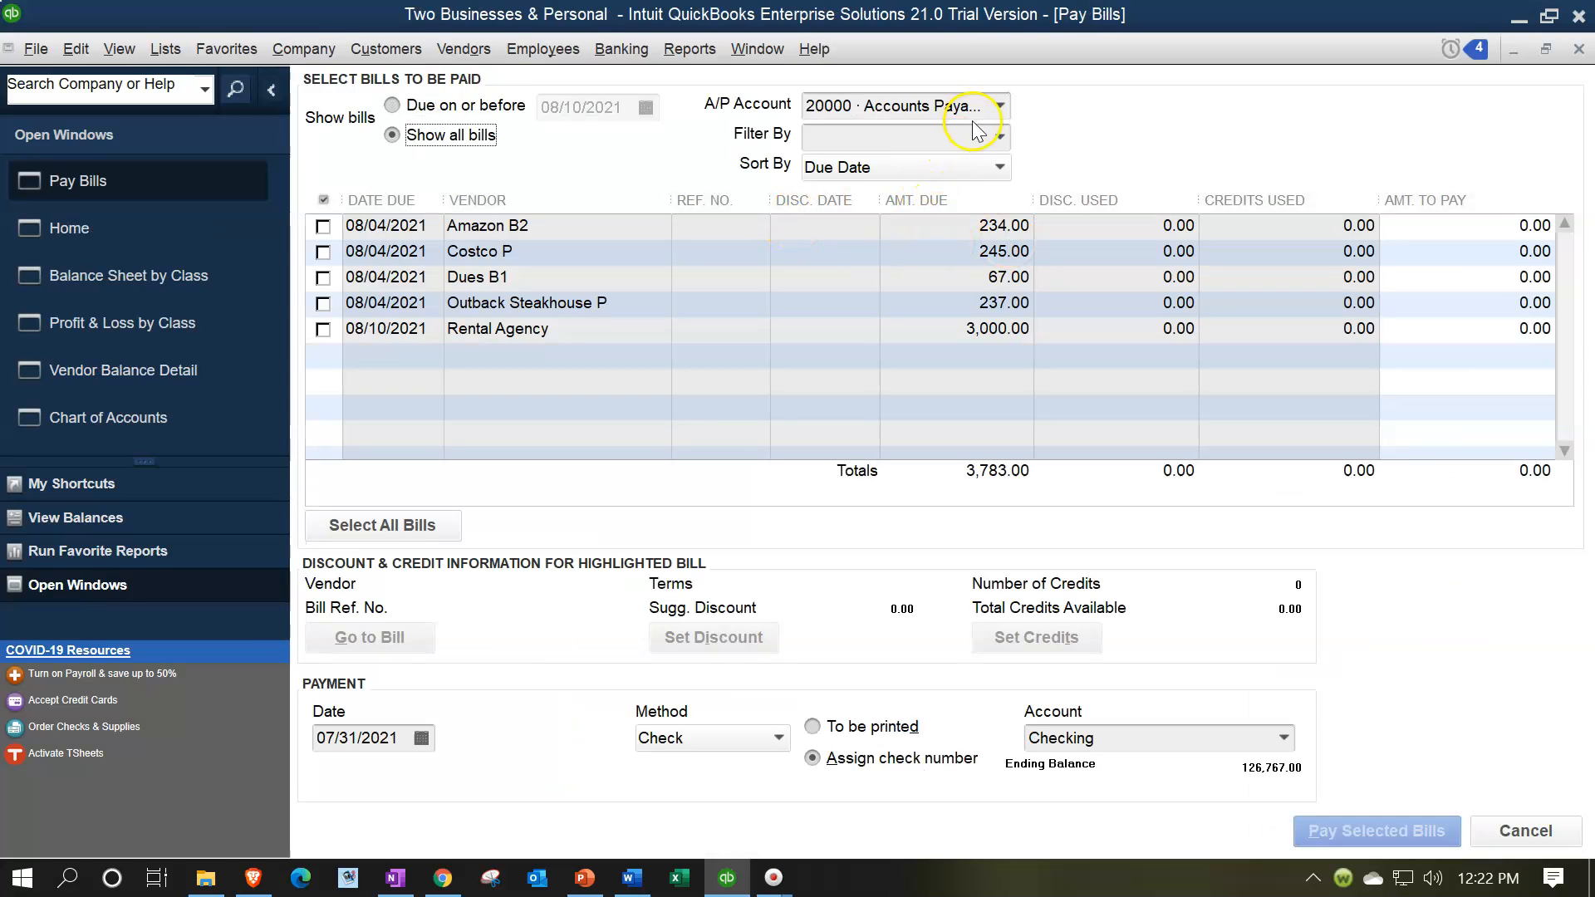
left_click(995, 106)
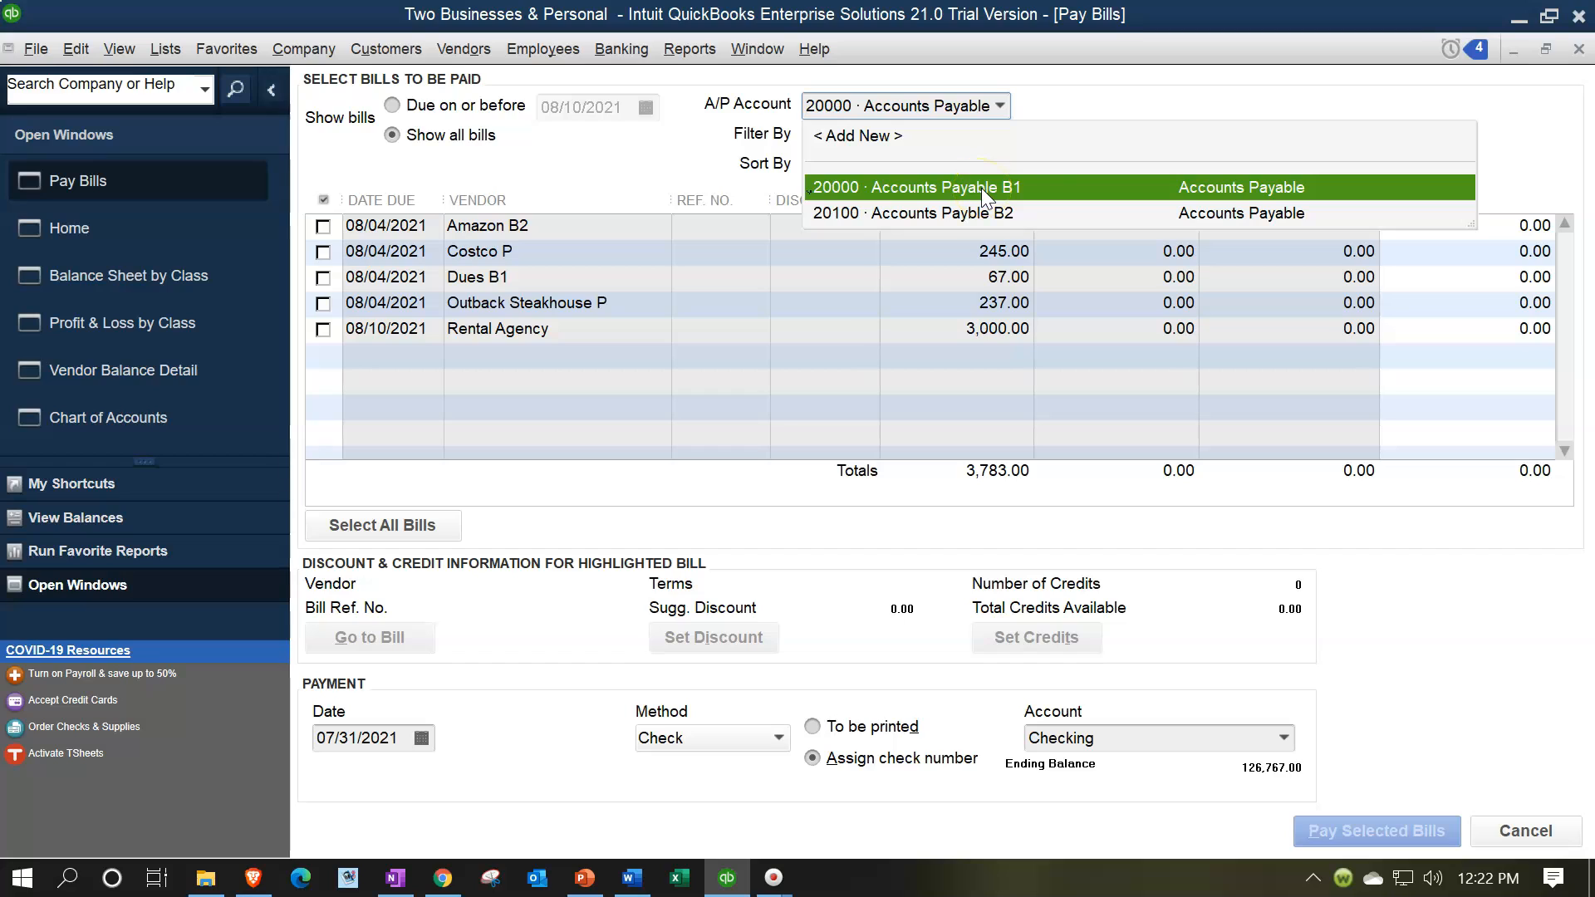
left_click(1045, 152)
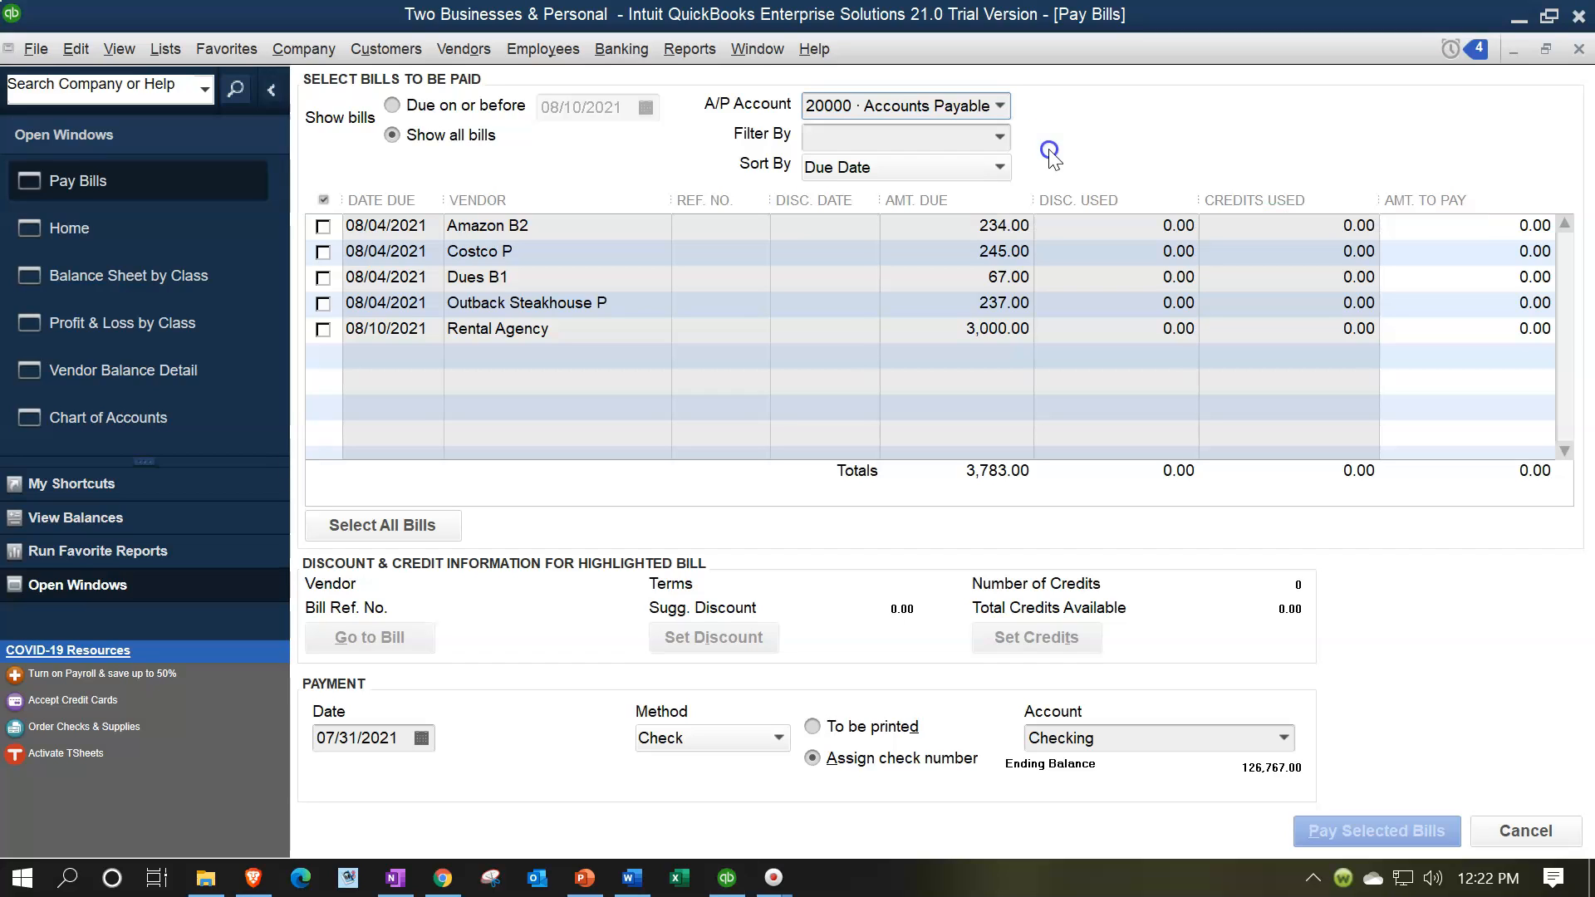
left_click(1001, 106)
left_click(989, 213)
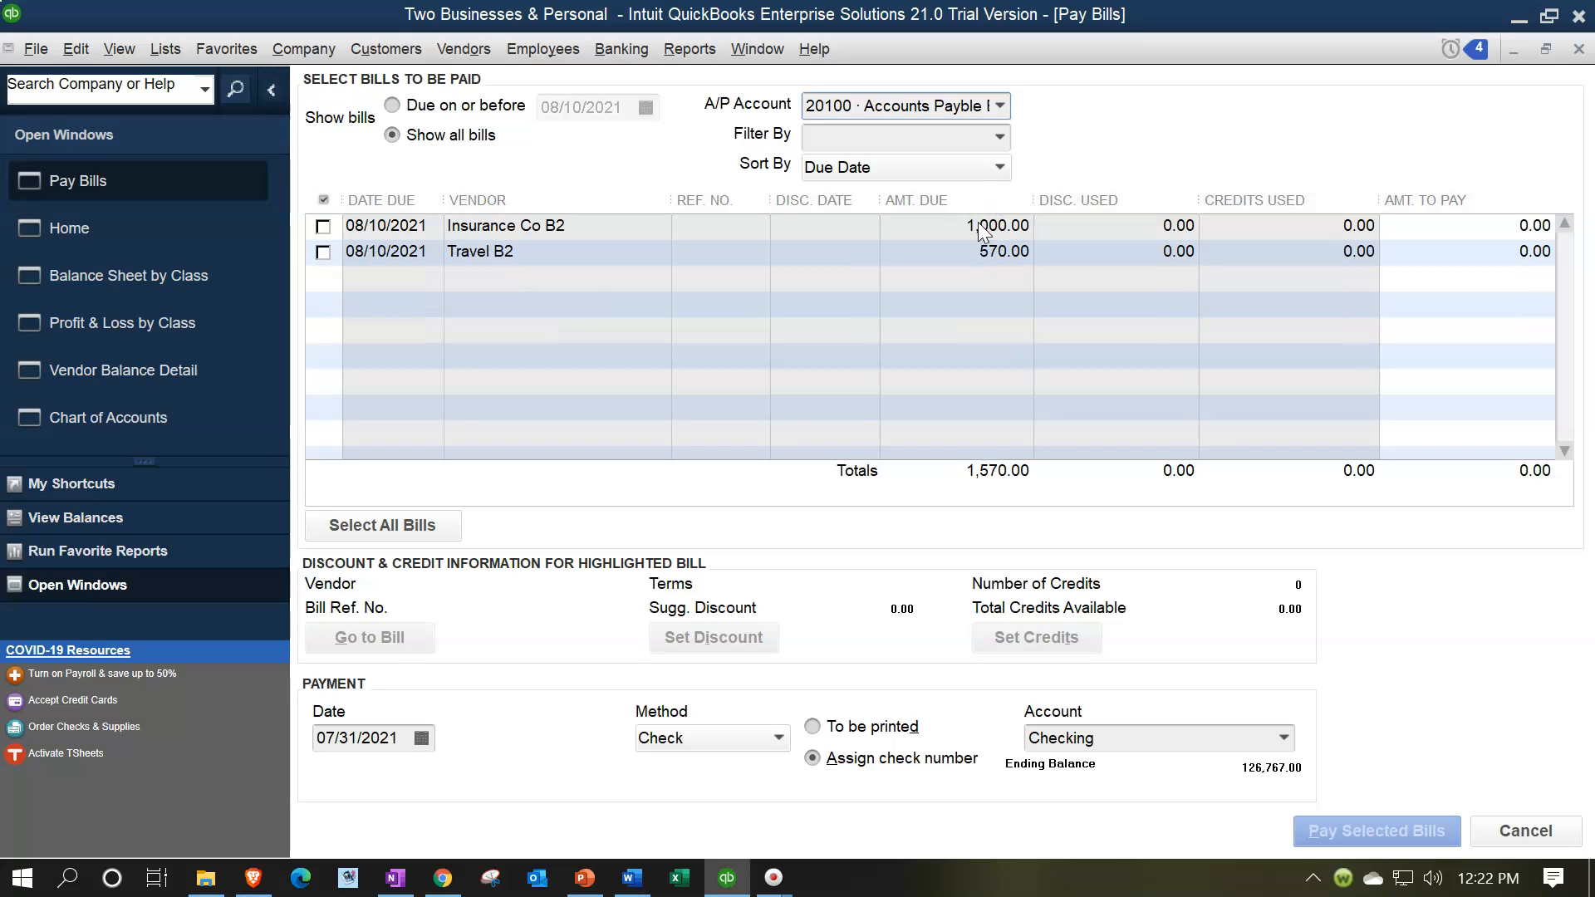
left_click(986, 232)
- Show the open bills for 20000 · Accounts Payable B1 again, and leave Pay Bills for the Balance Sheet by Class report
left_click(1000, 106)
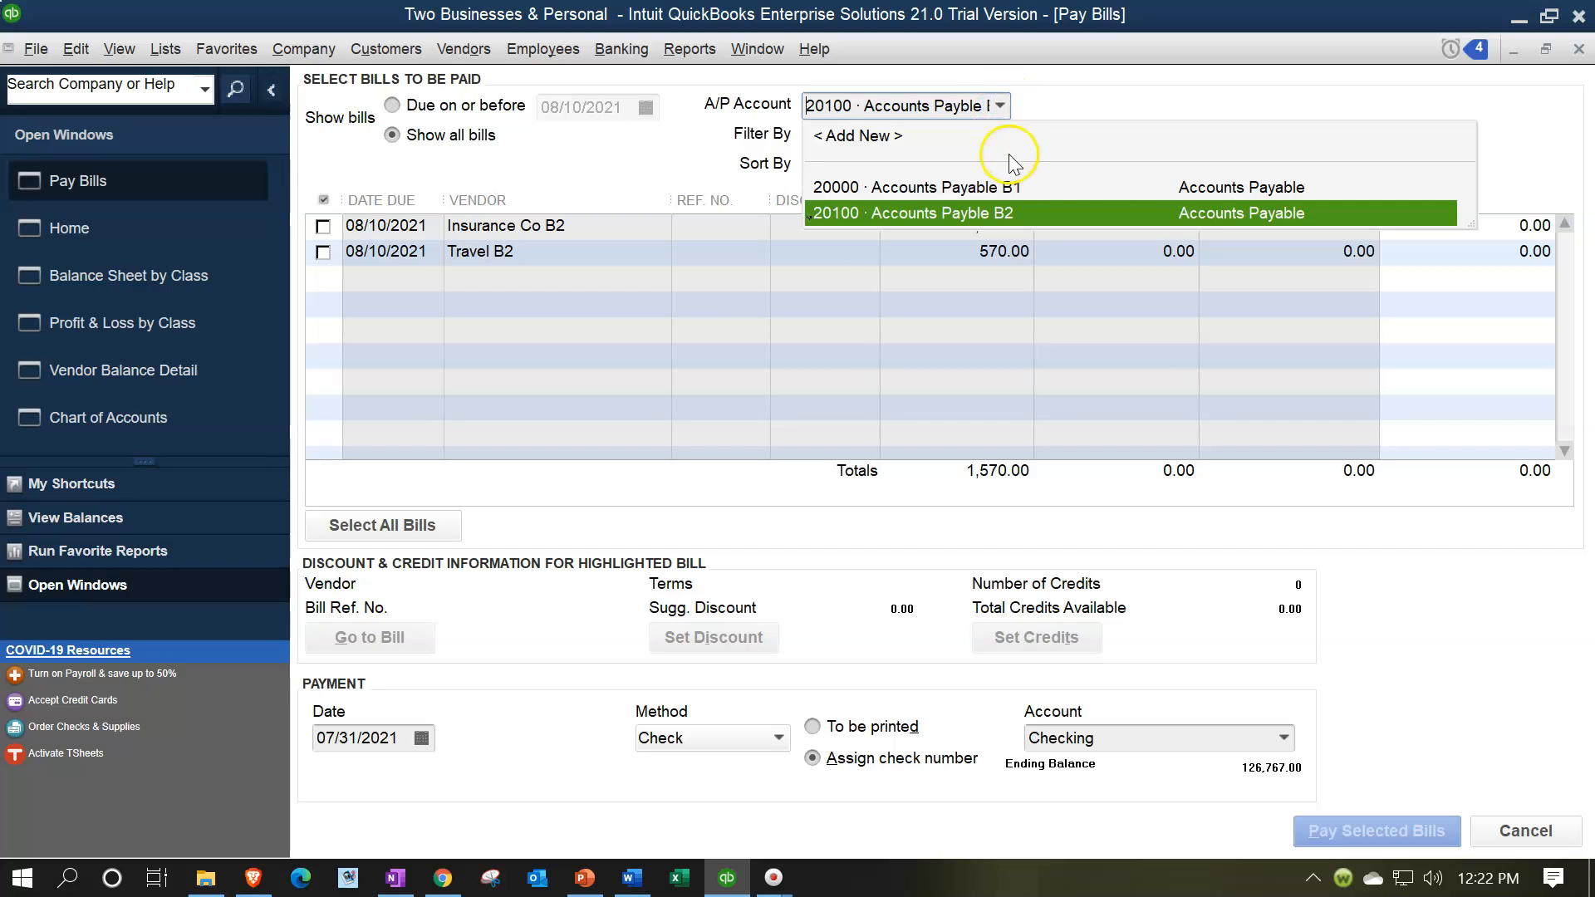
left_click(1011, 187)
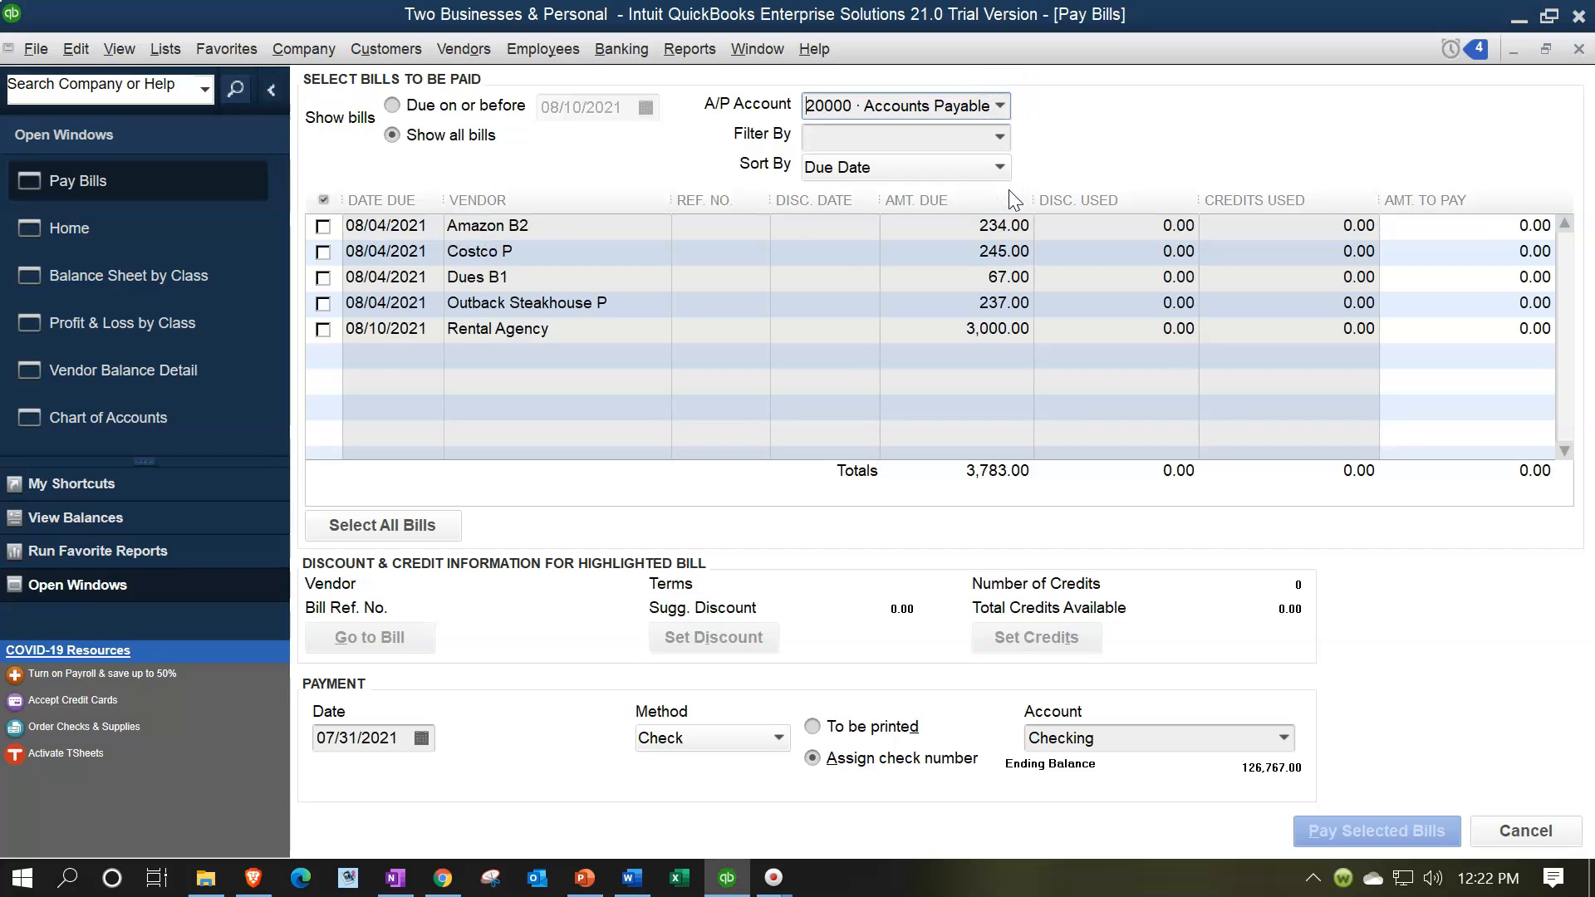
left_click(1579, 48)
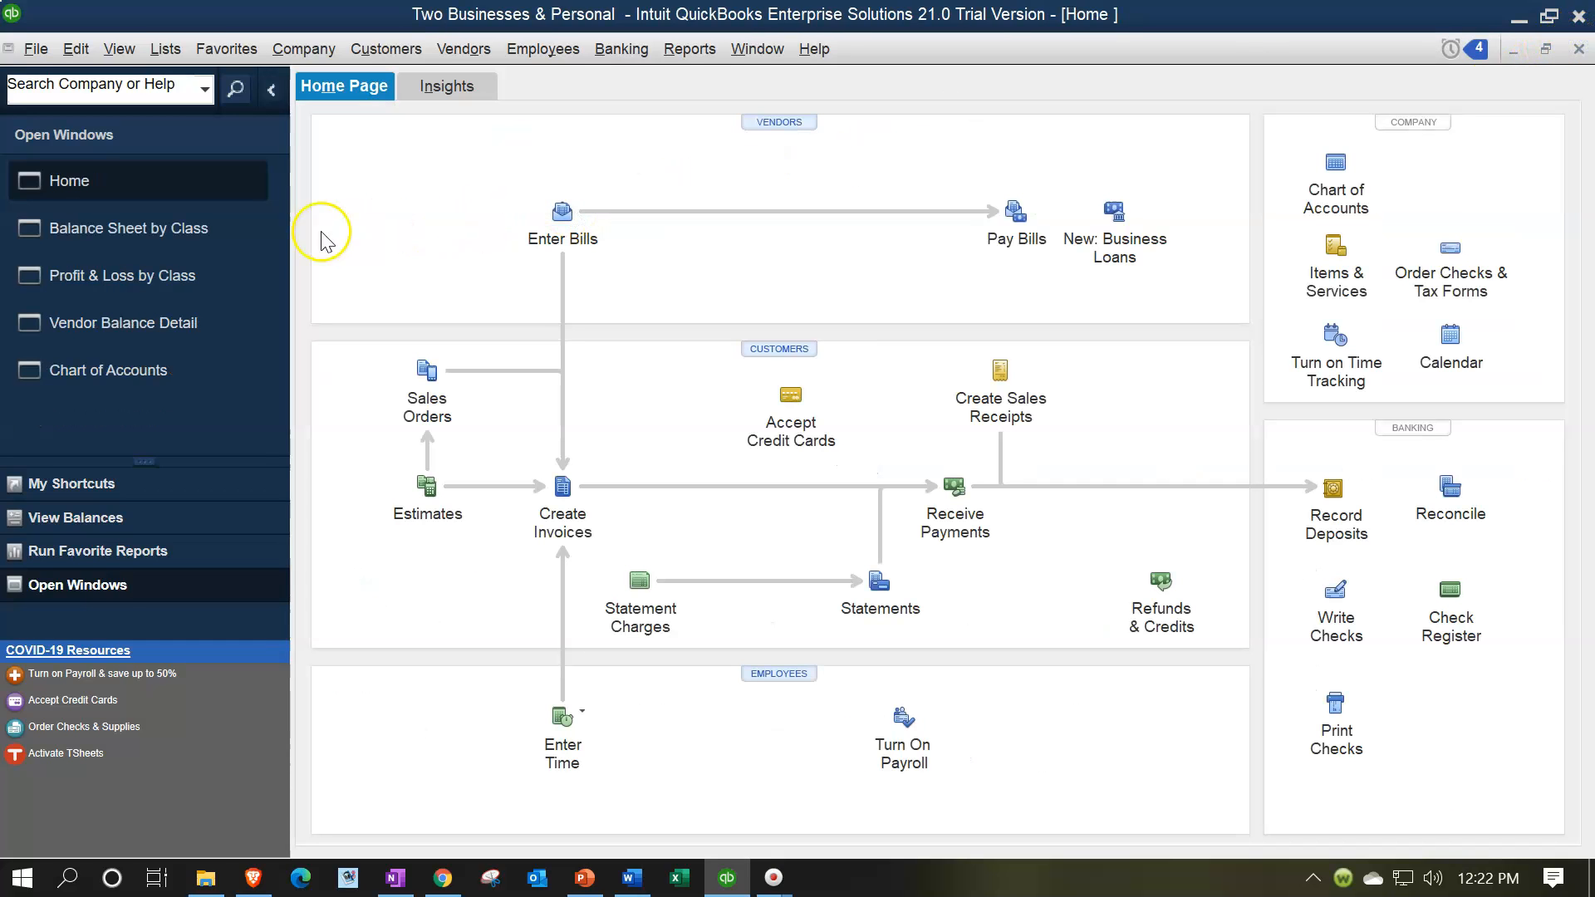
left_click(161, 222)
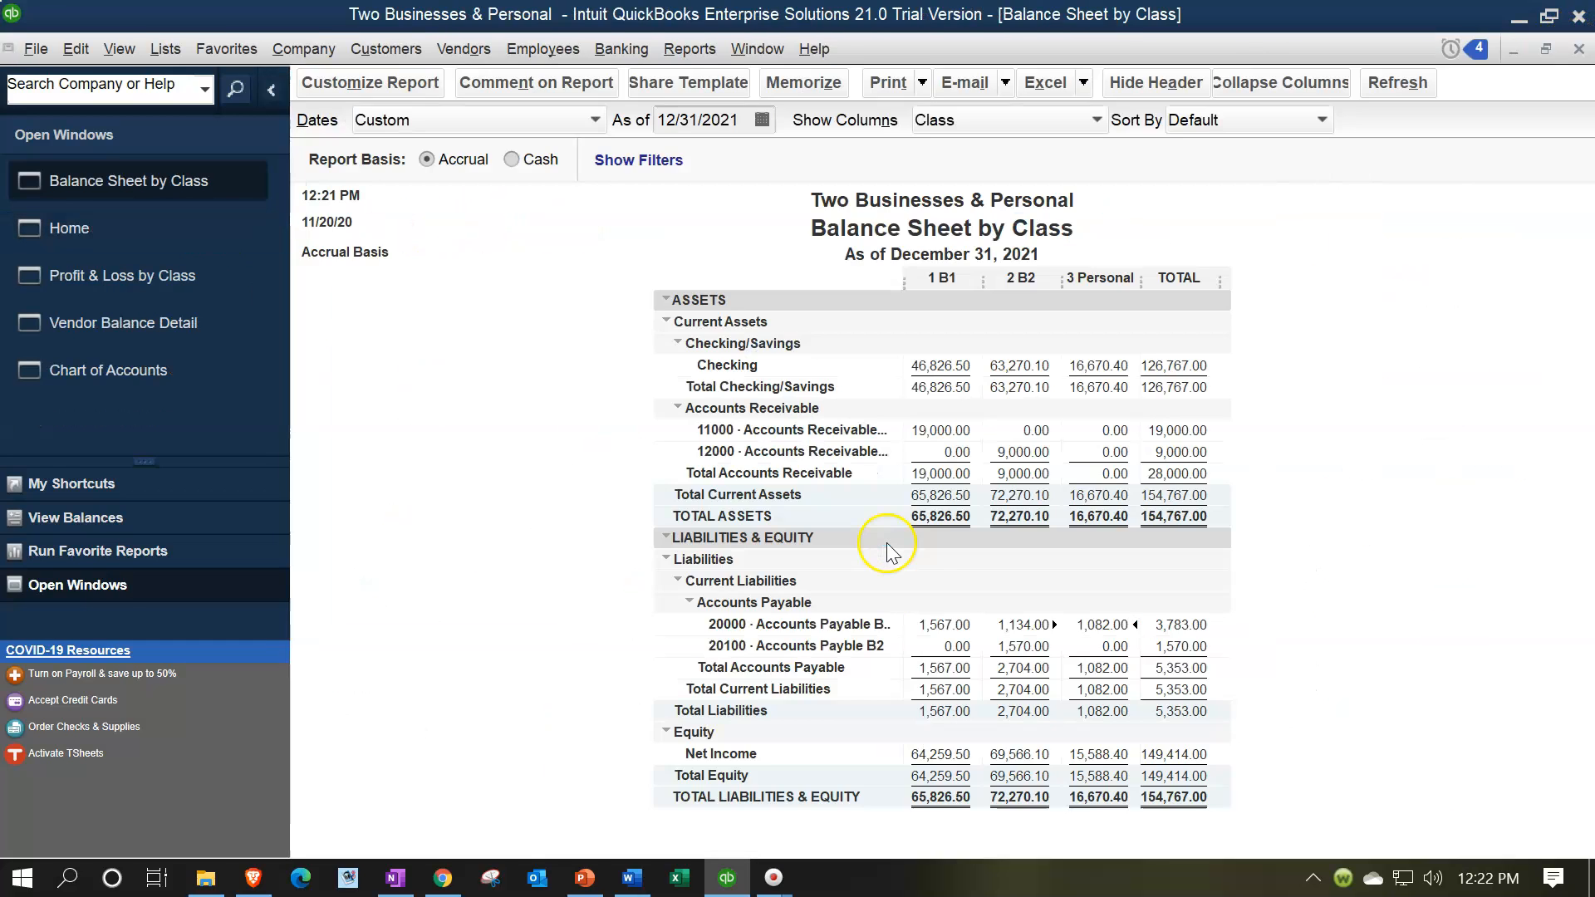
- Start a new bill for vendor Edison under 20000 · Accounts Payable B1 with an amount due of 2,000.00
left_click(1064, 656)
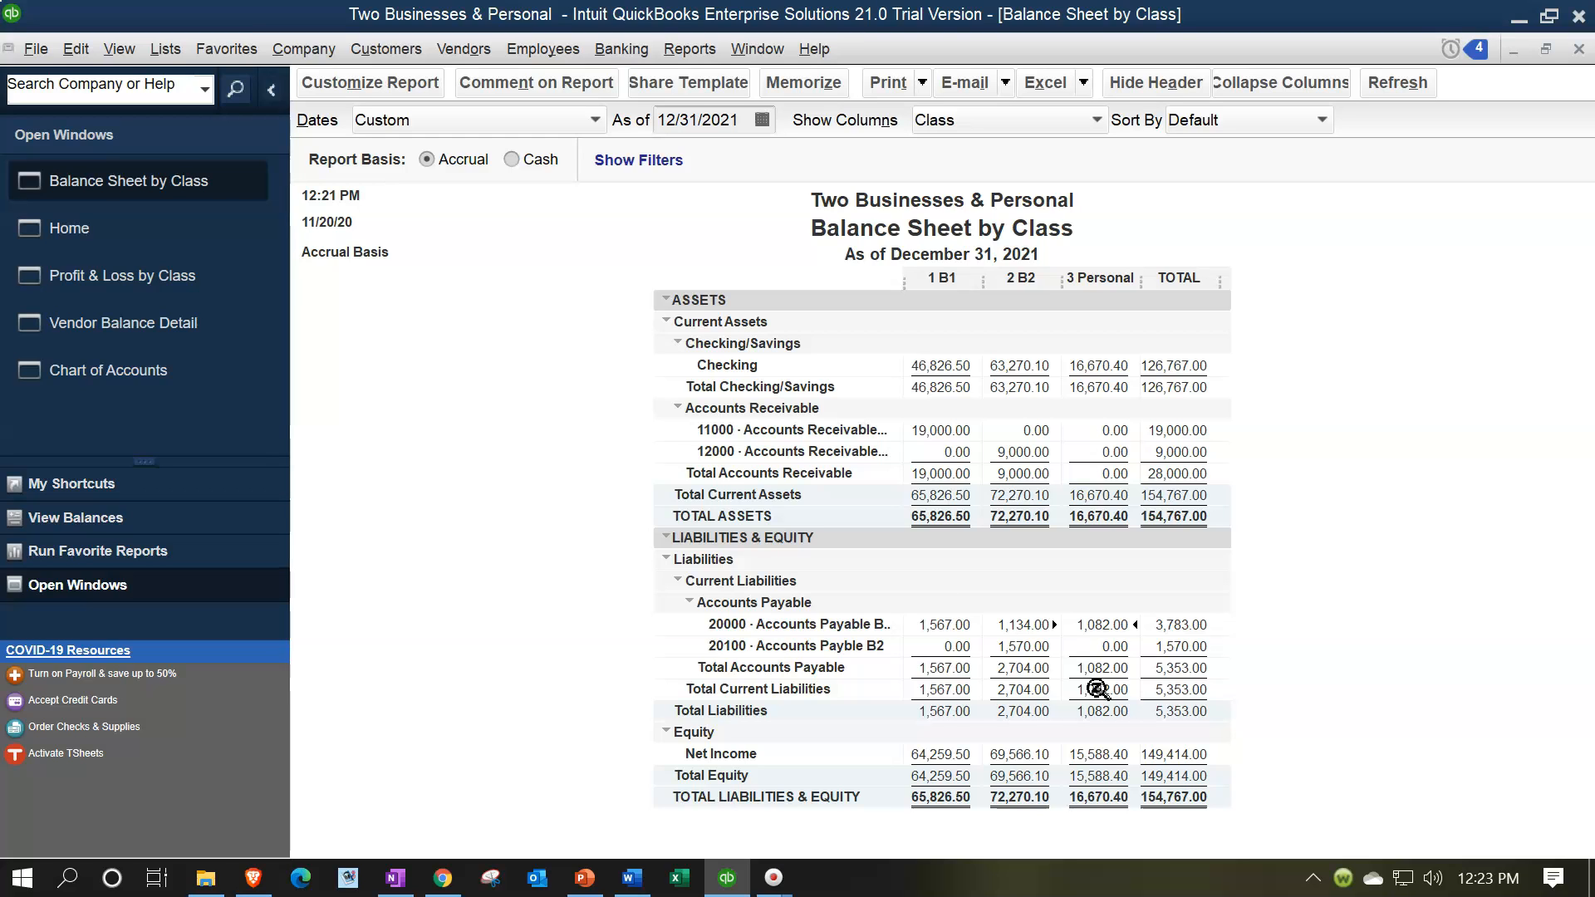
left_click(152, 242)
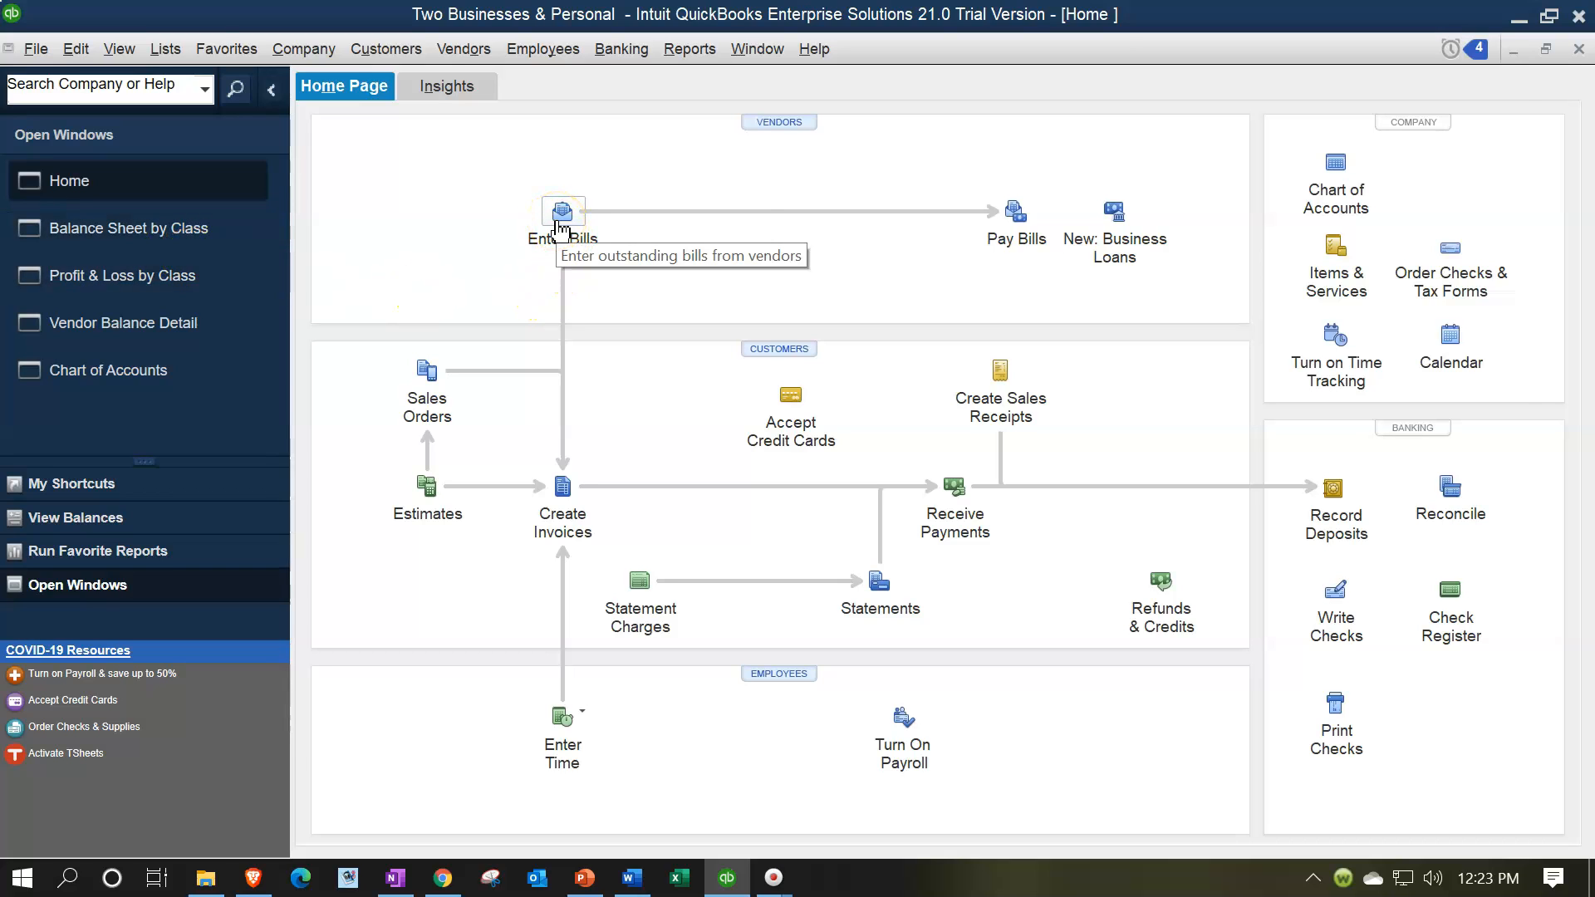
left_click(561, 218)
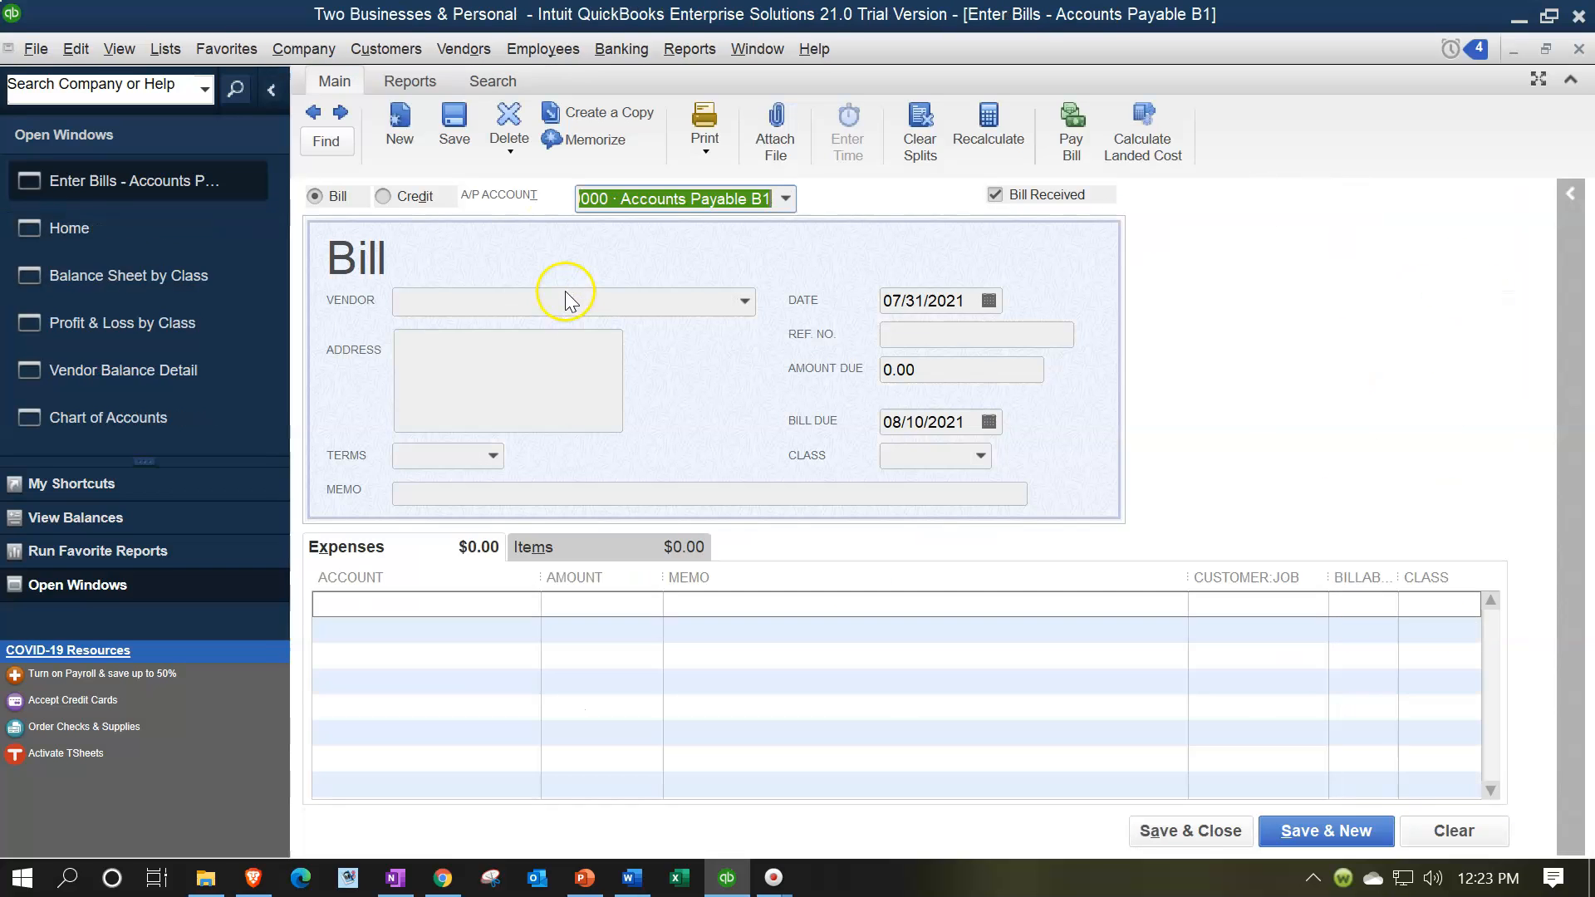
left_click(743, 303)
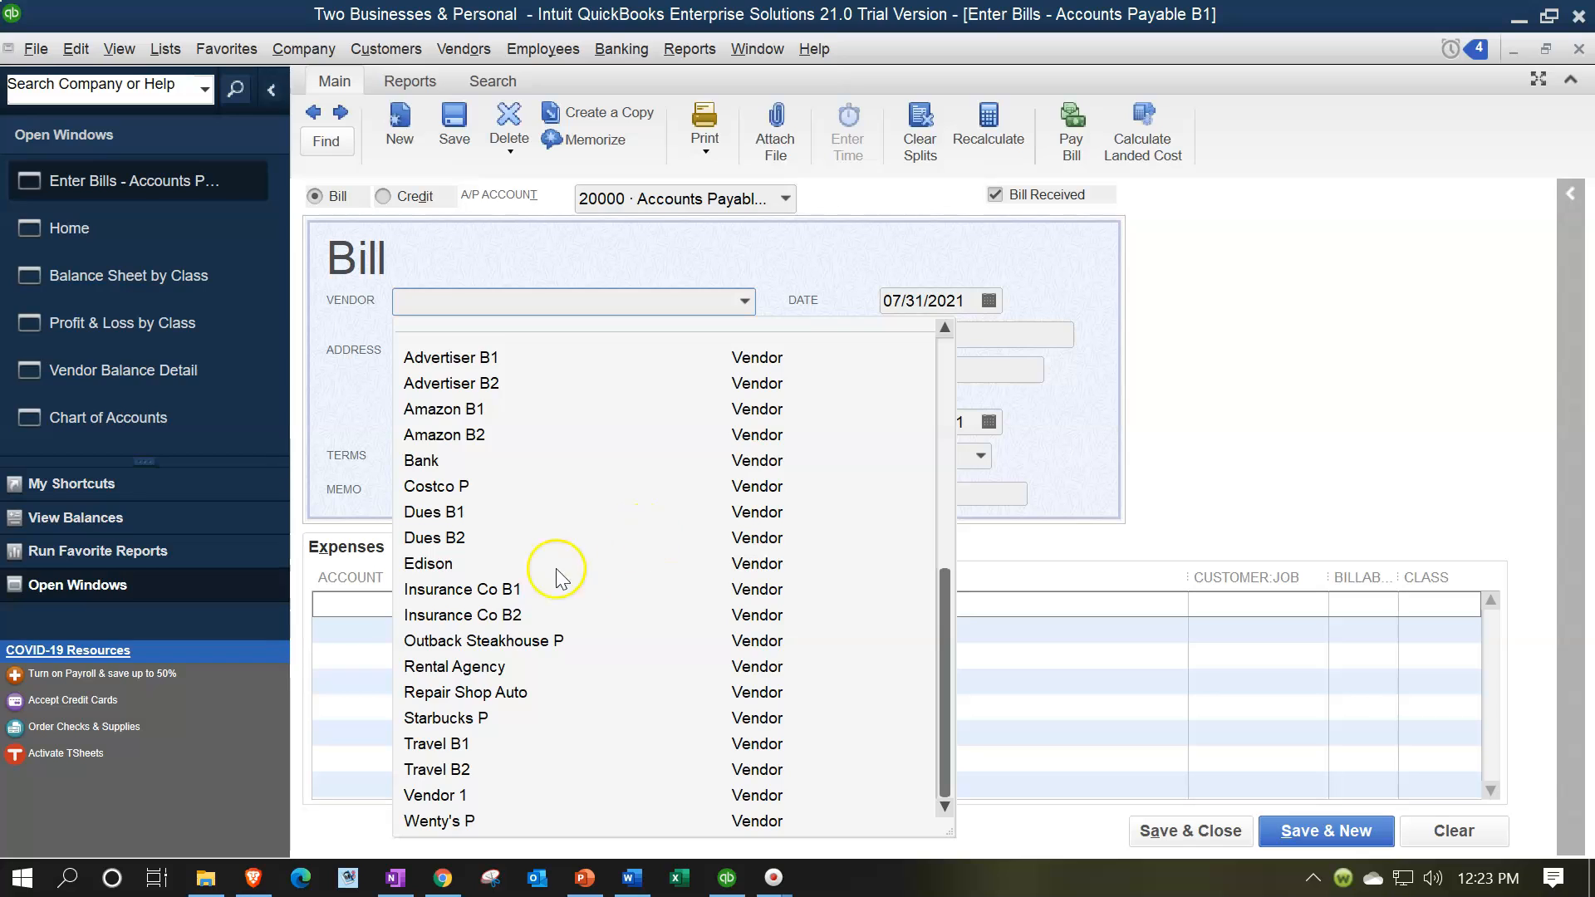
left_click(446, 564)
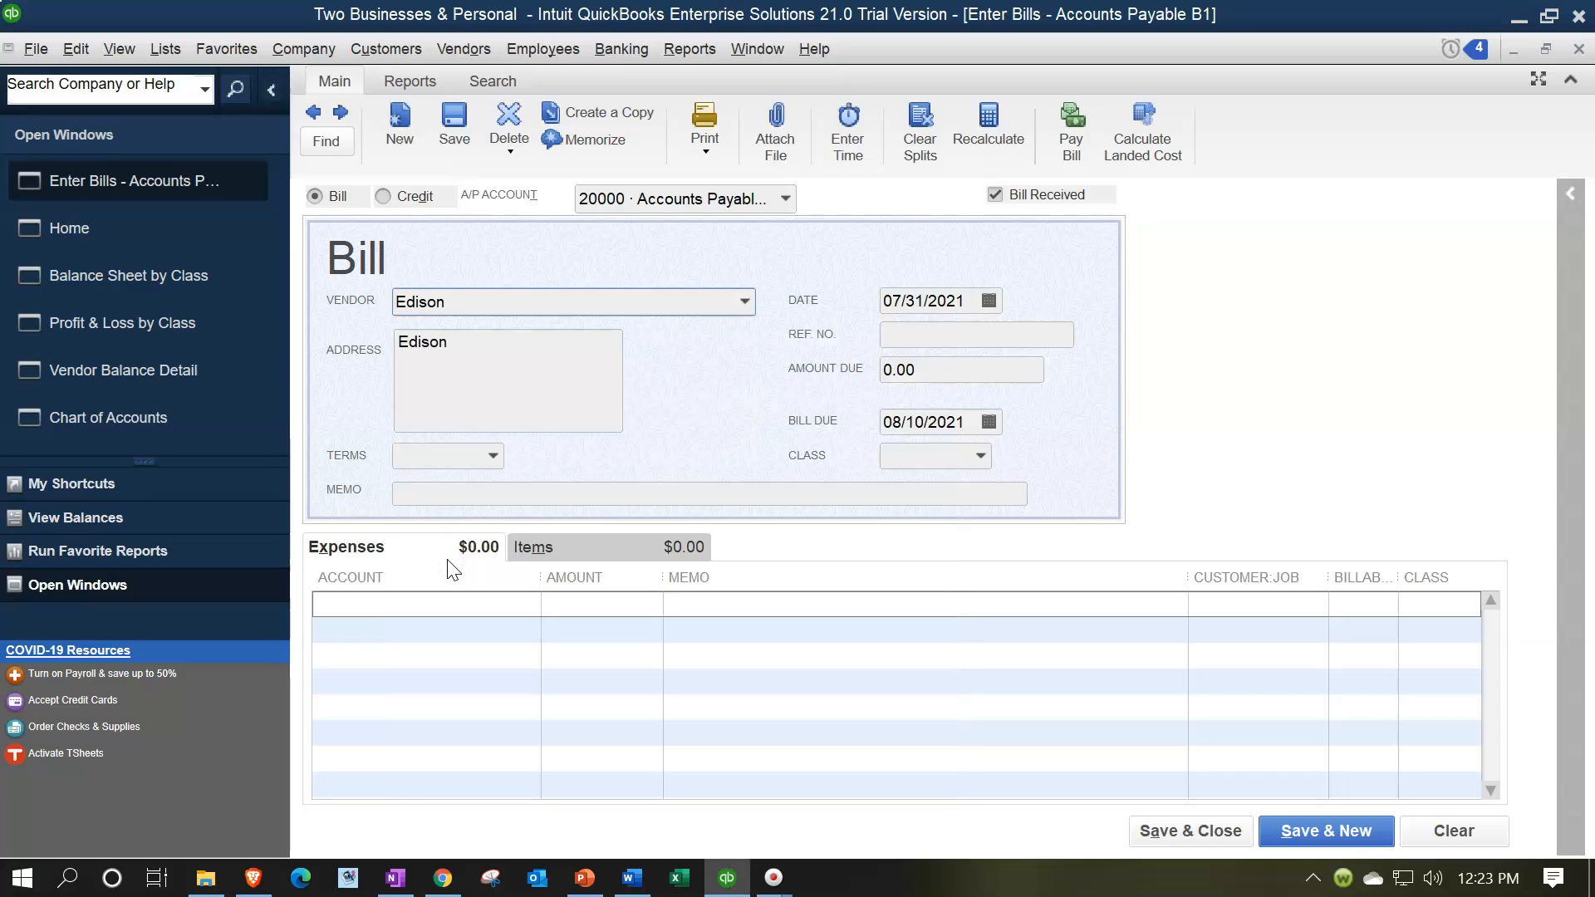
key("Tab")
key("Tab")
key("Tab")
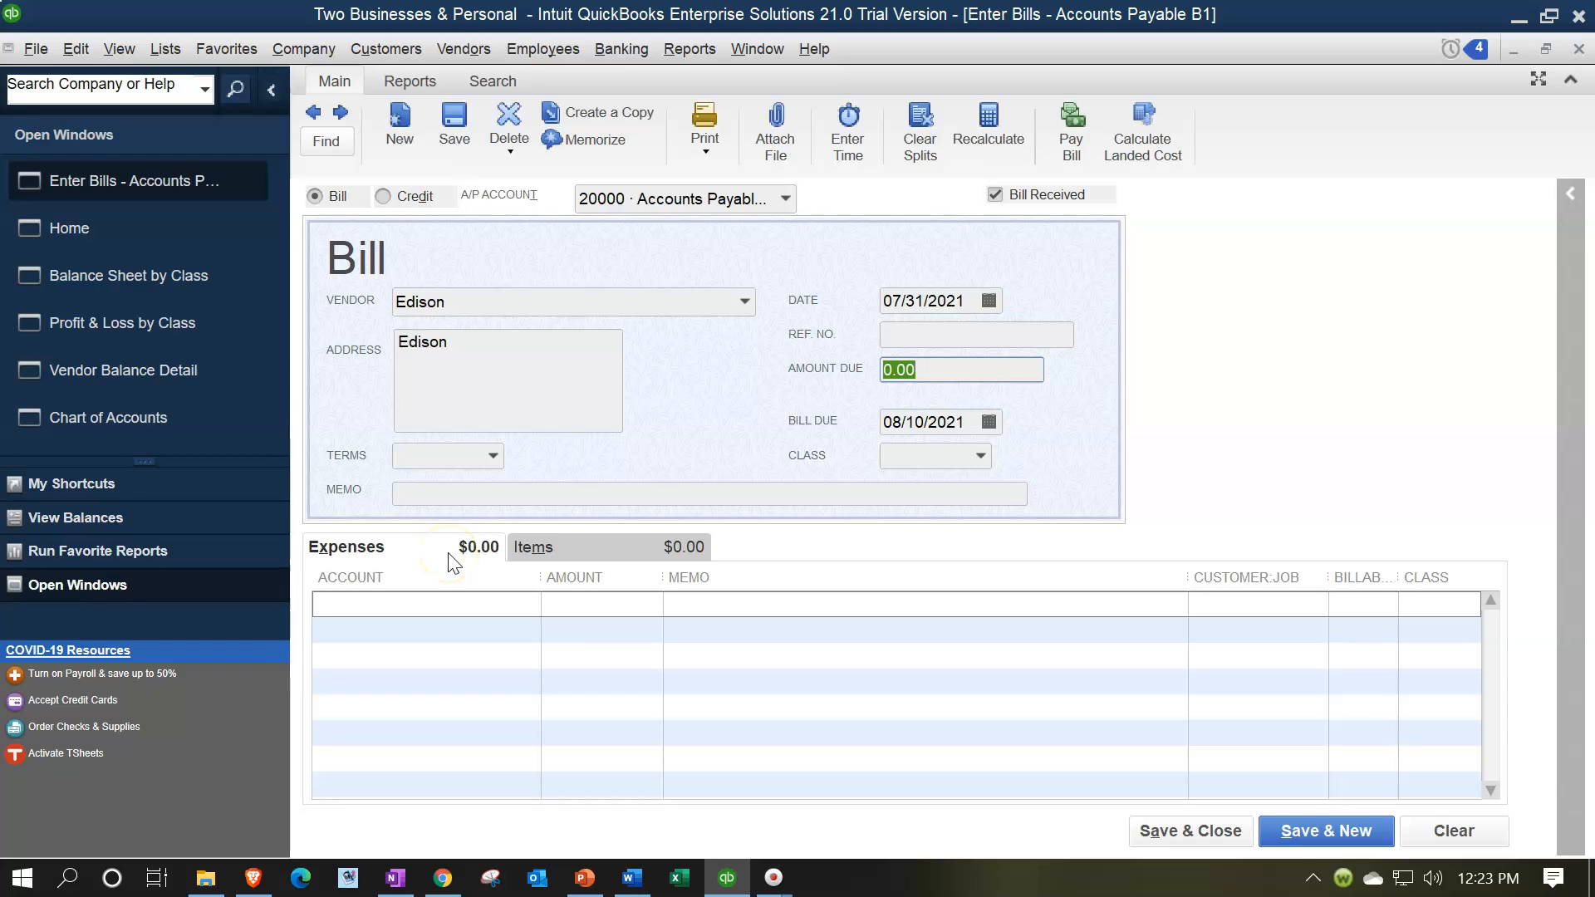
key("BackSpace")
type("2,000")
key("Tab")
key("Tab")
key("Tab")
key("Tab")
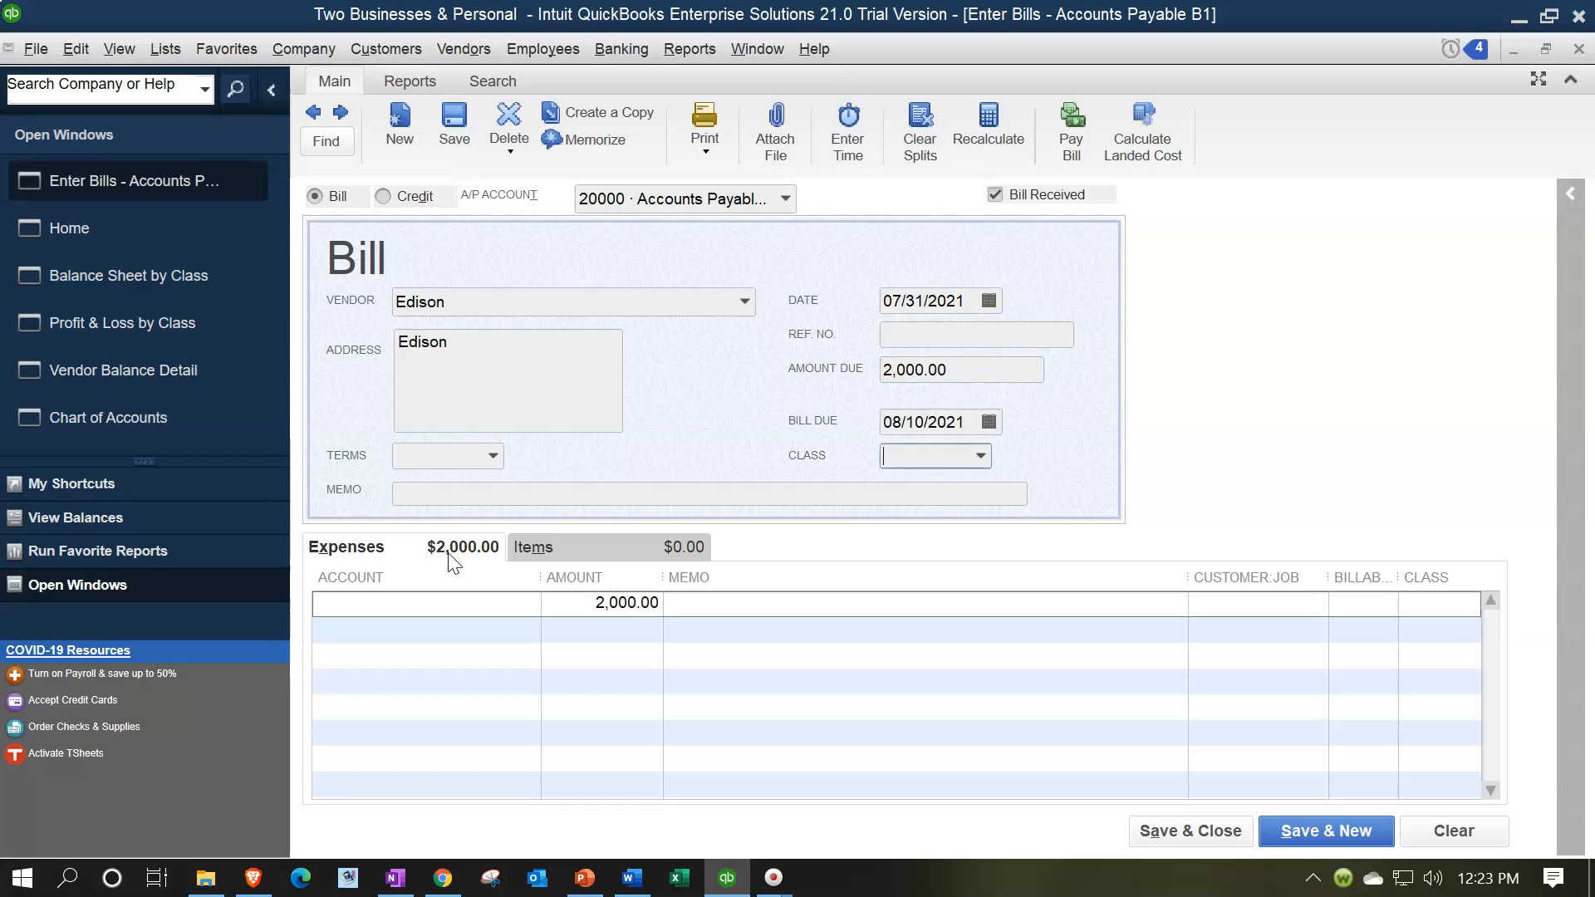
- Assign the Edison bill's 2,000.00 to 68600 · Utilities with class 4 NC, then save and close the bill, accepting its future date
key("Tab")
left_click(532, 615)
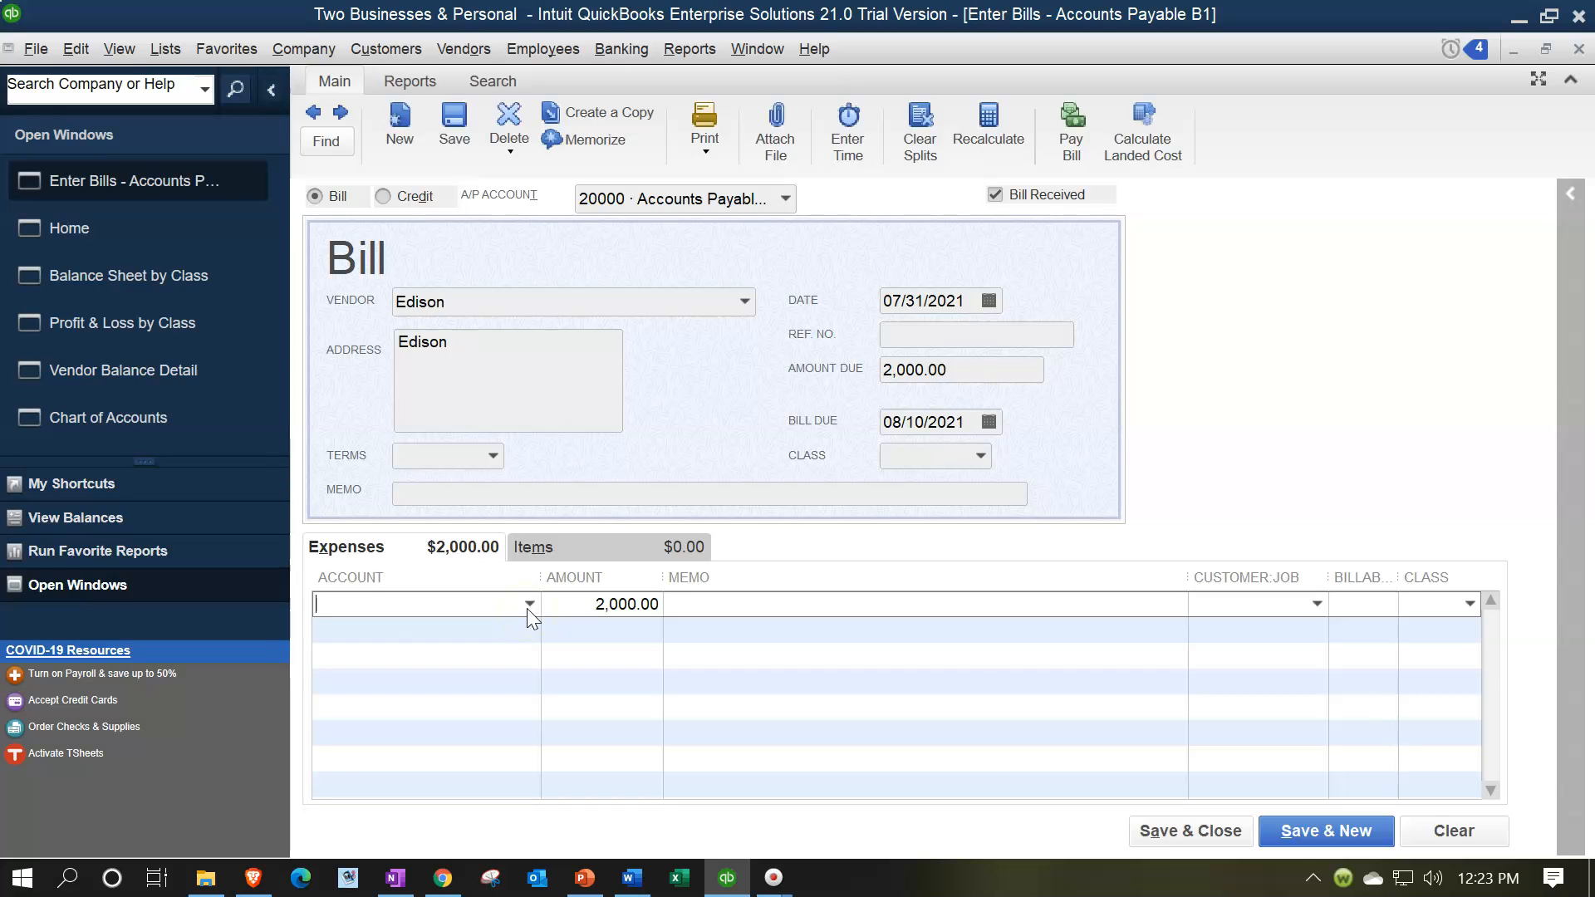
type("ut")
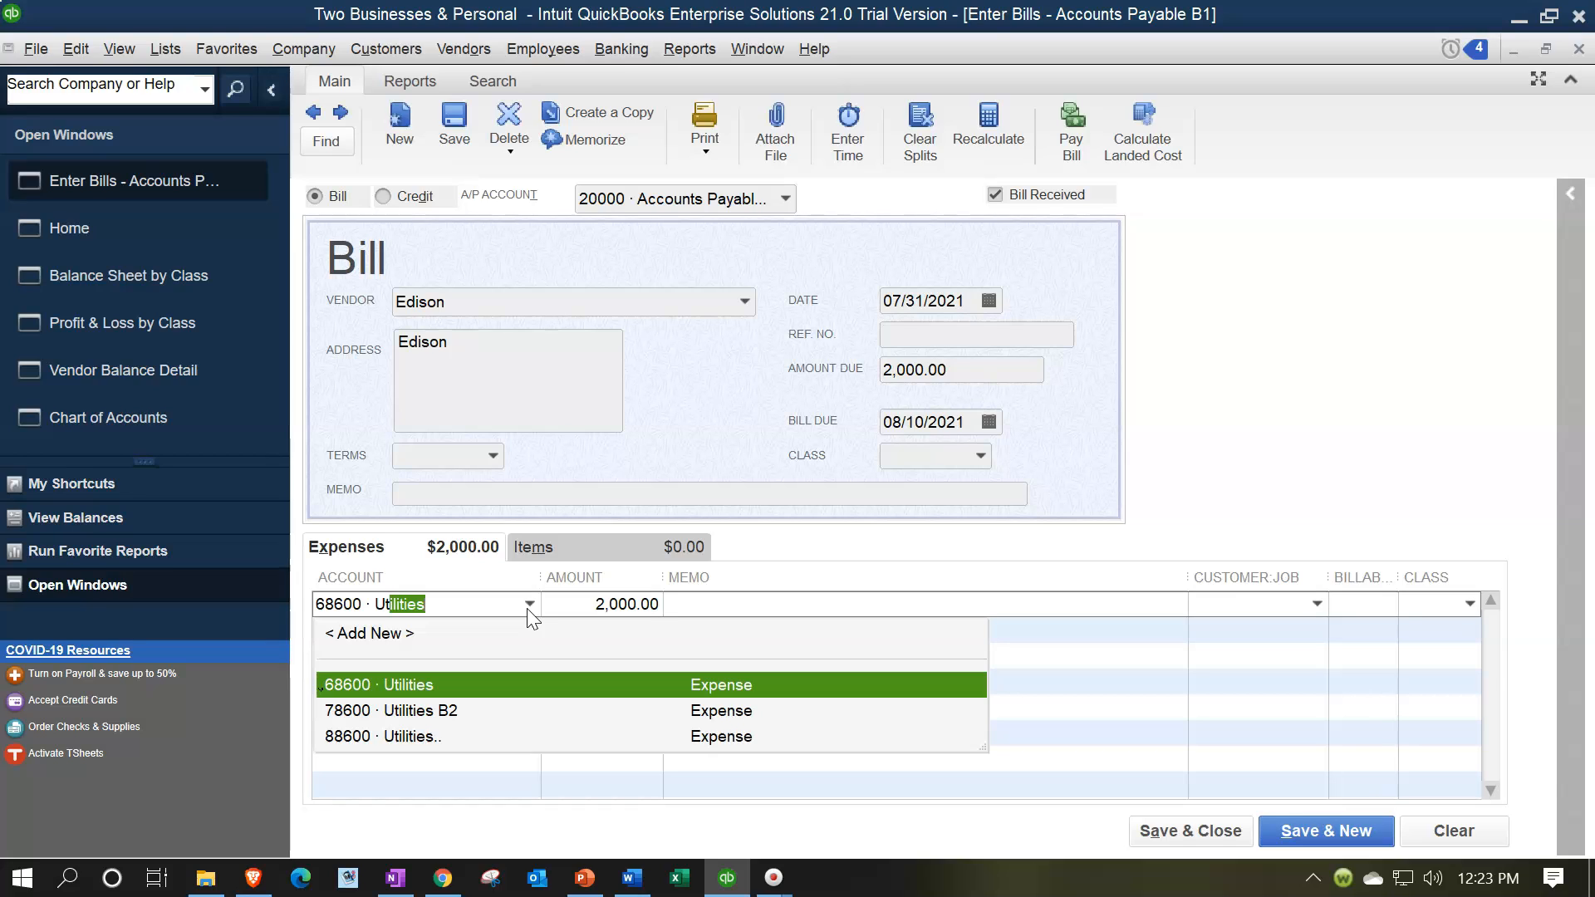
left_click(412, 687)
left_click(412, 686)
key("Tab")
key("Tab")
key("Tab")
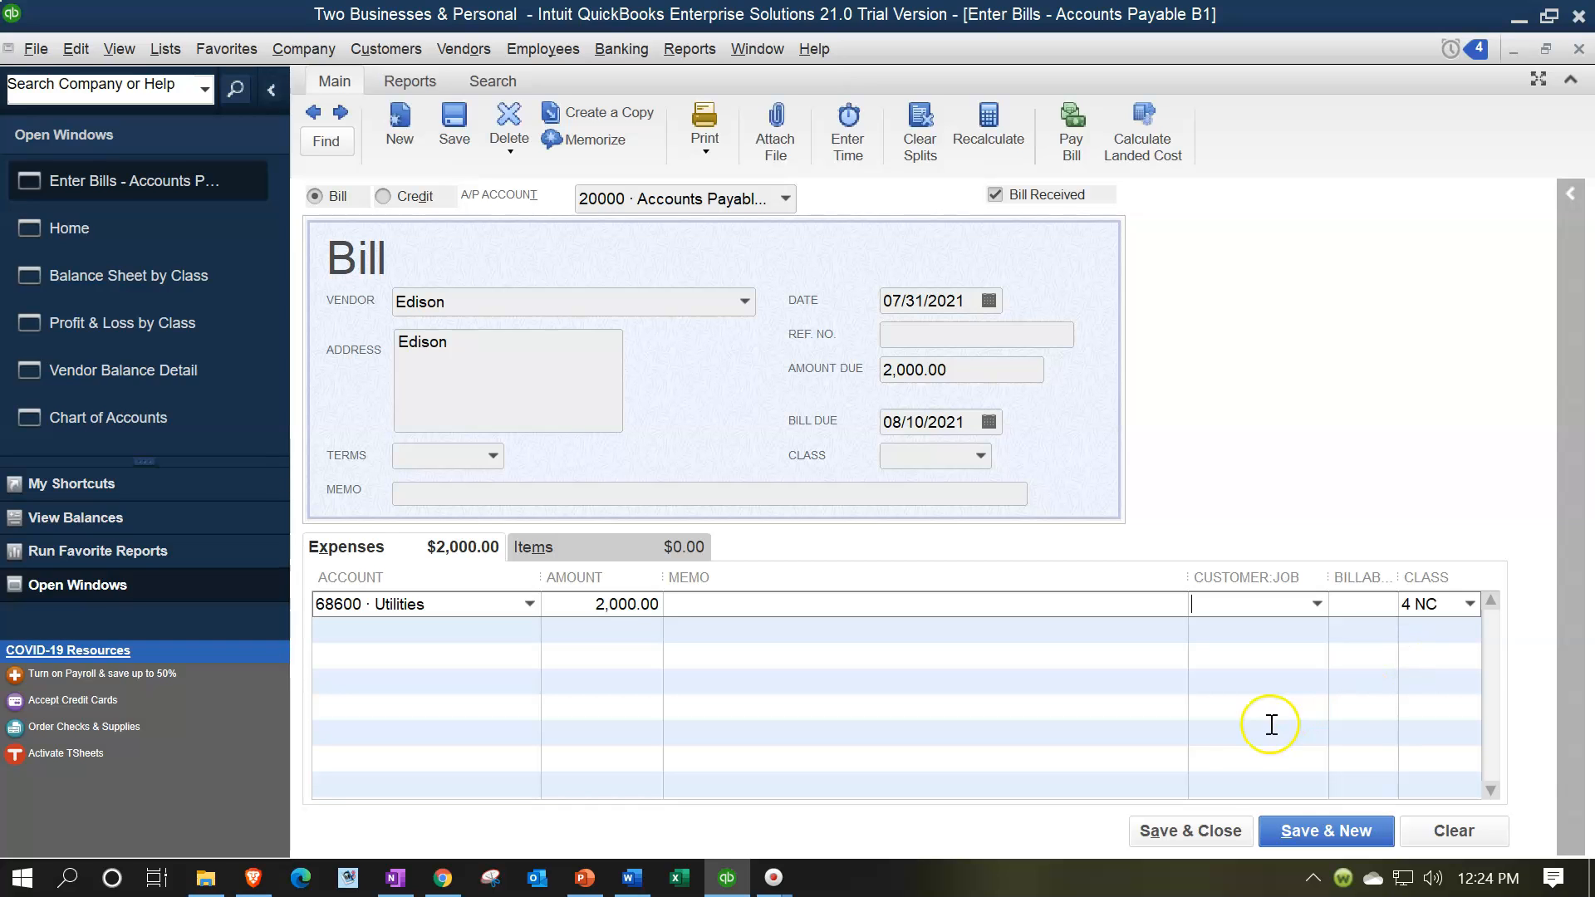
left_click(1203, 831)
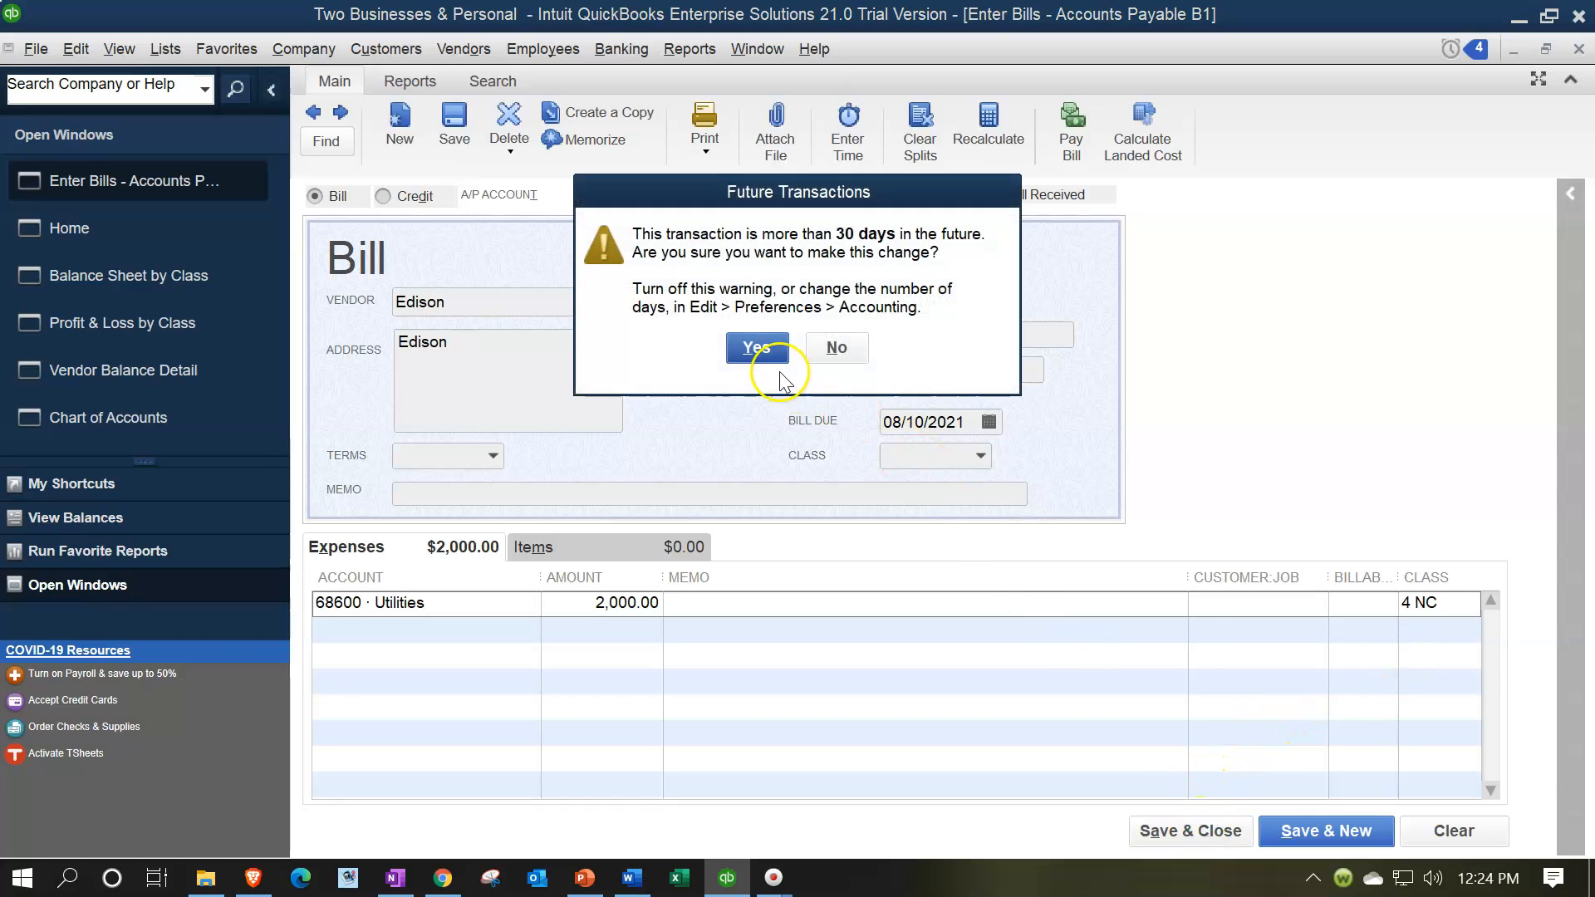
left_click(757, 347)
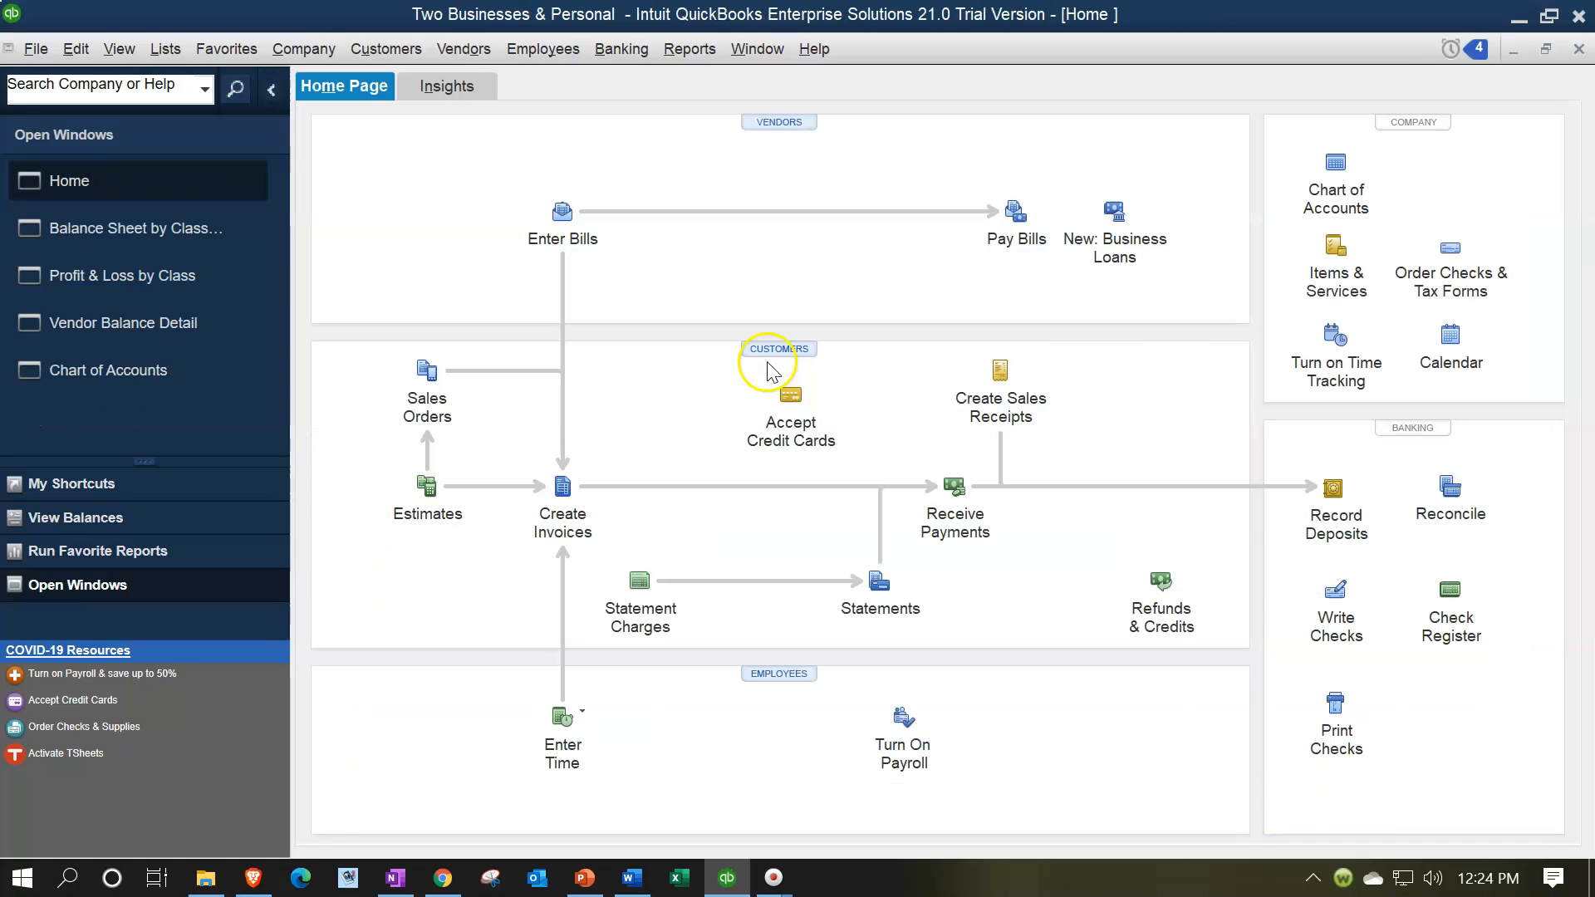
- Examine the class 4 NC amounts for 68600 · Utilities in Profit & Loss by Class and 20000 · Accounts Payable B1 in Balance Sheet by Class
left_click(142, 289)
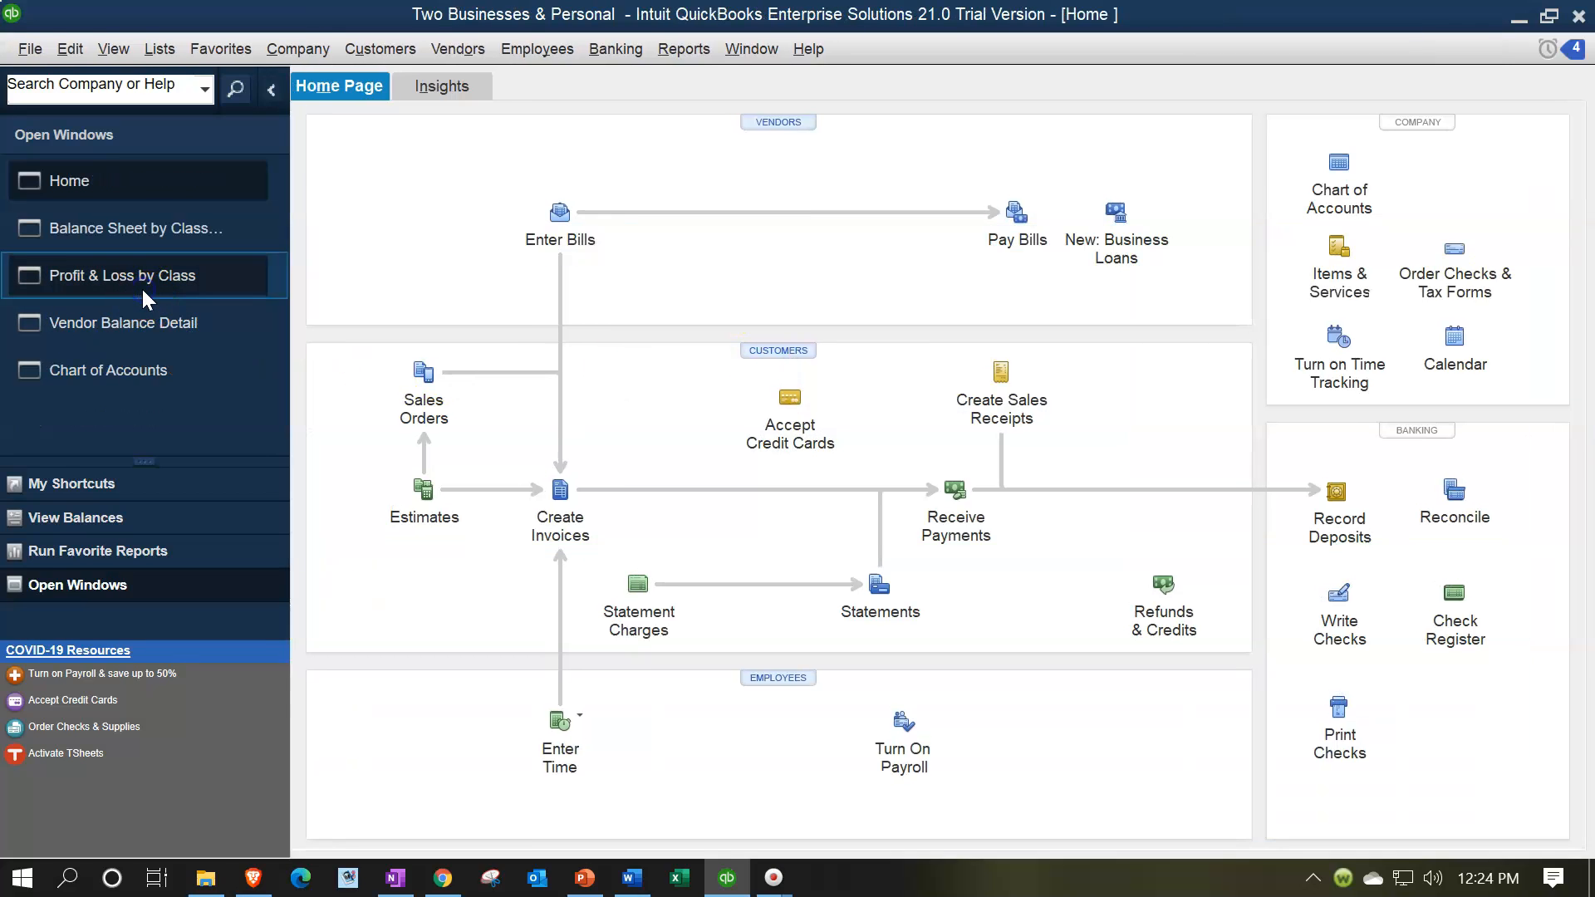
scroll(1091, 602, "up", 2)
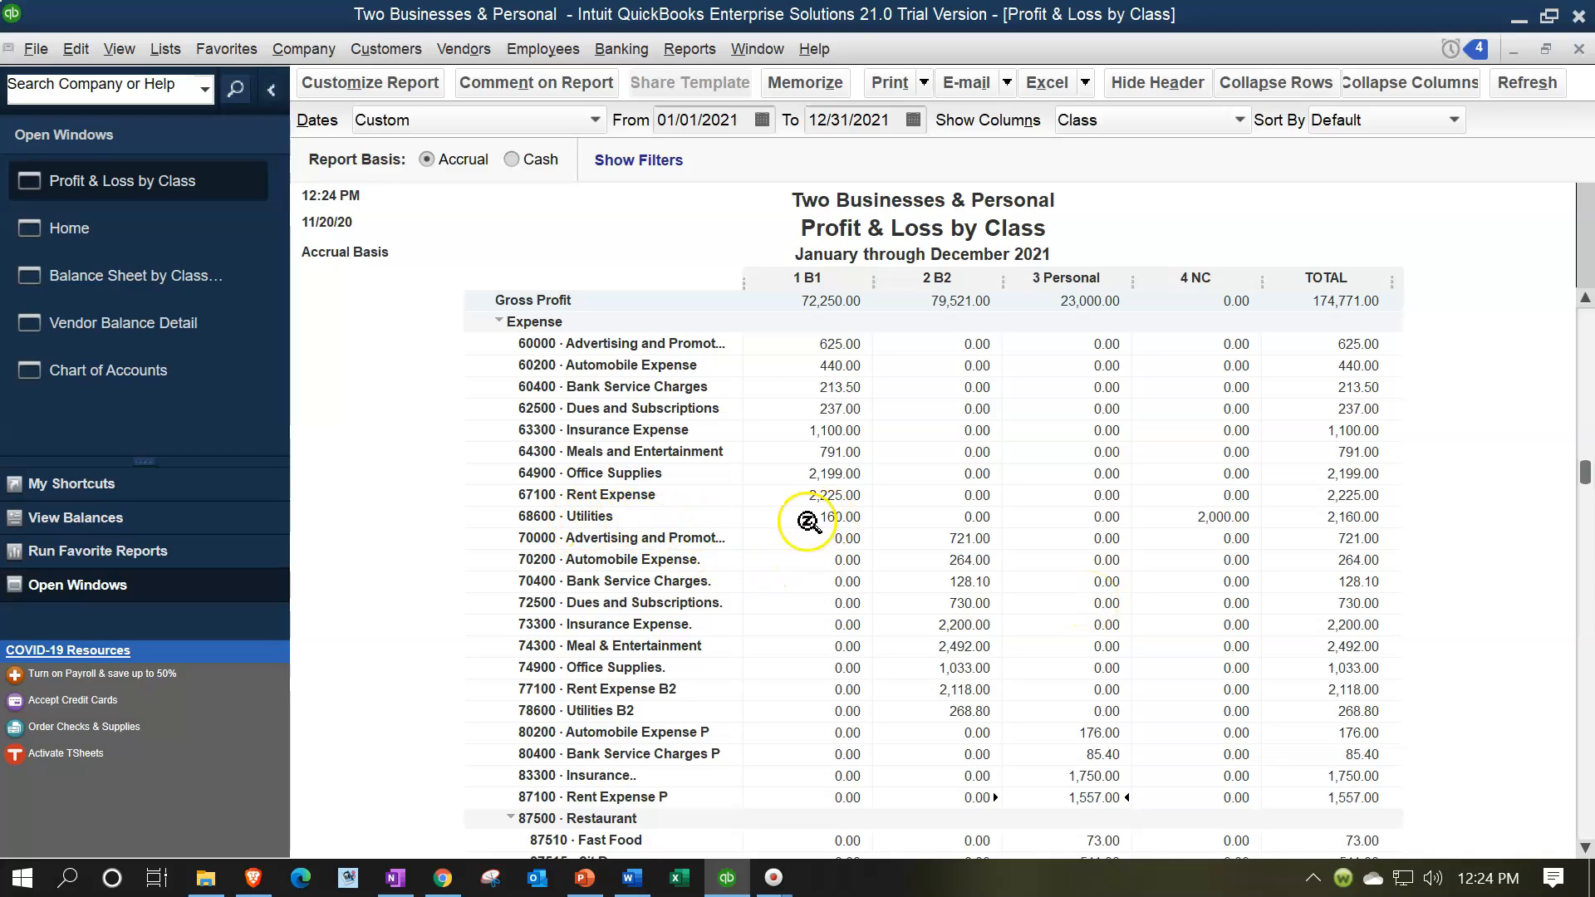
left_click(1213, 522)
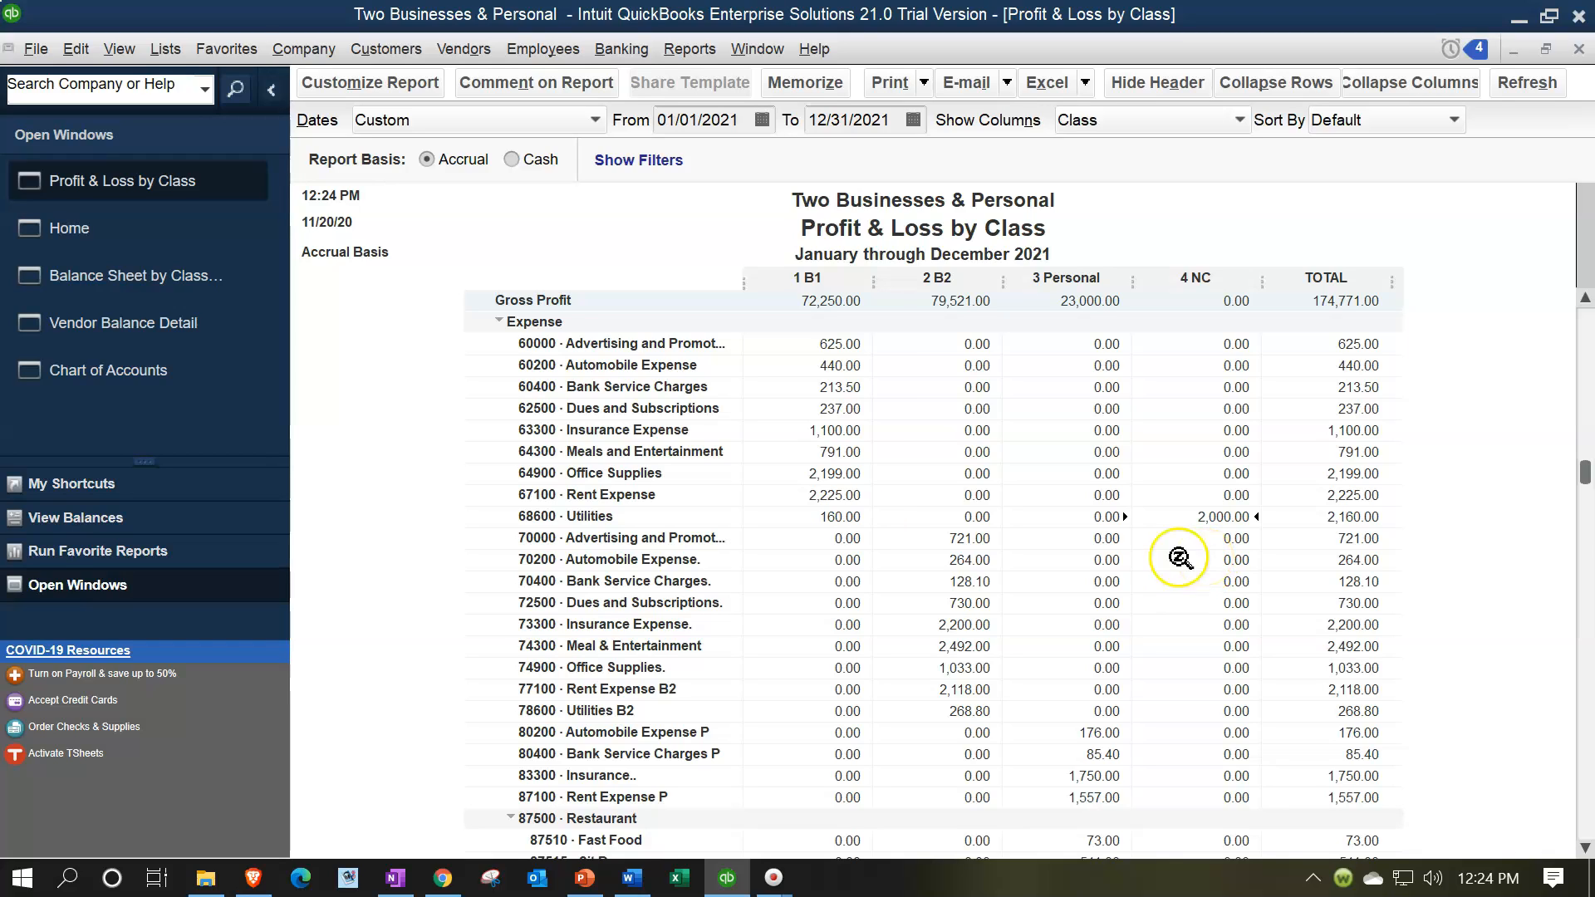
left_click(143, 275)
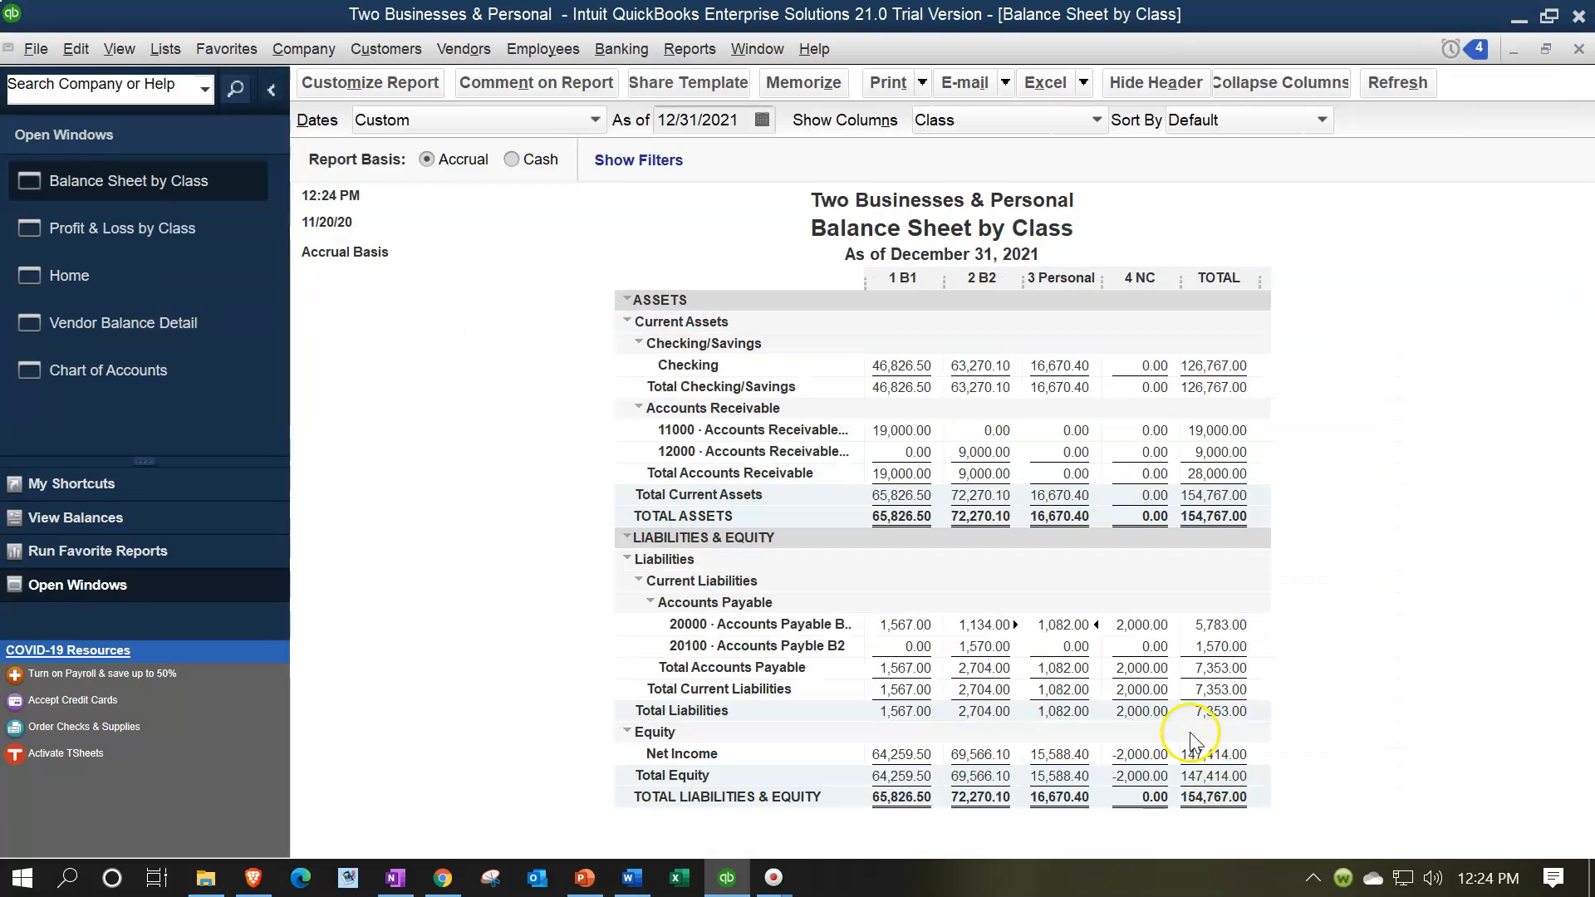
left_click(1145, 623)
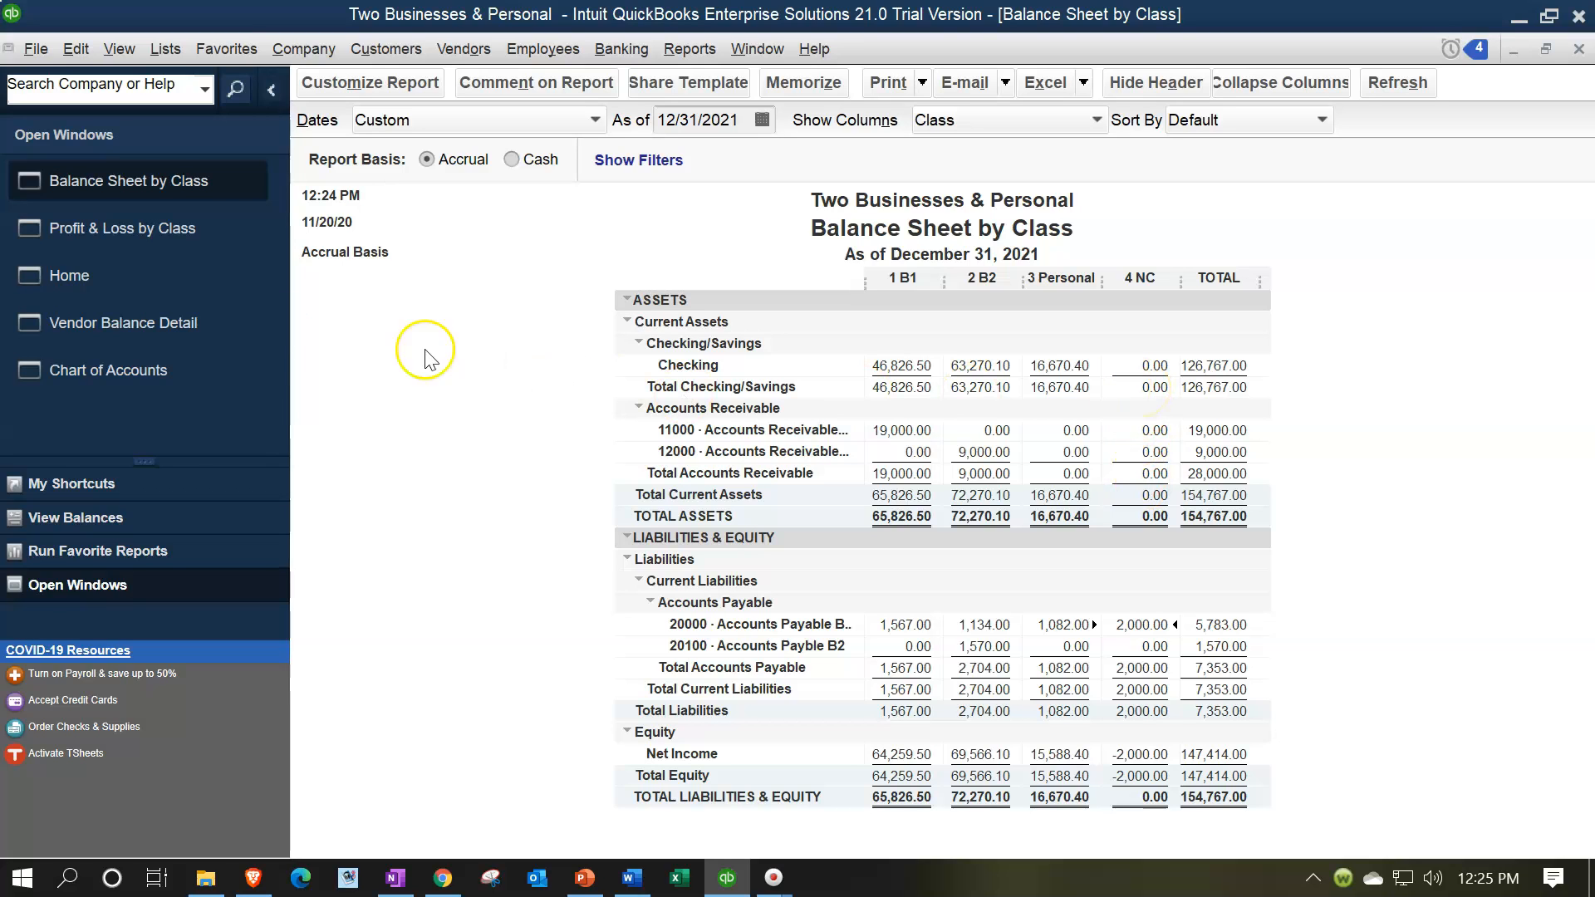
- Pay the 2,000.00 Edison bill from Checking with check number E8, accepting the future date, and dismiss the payment summary
left_click(107, 287)
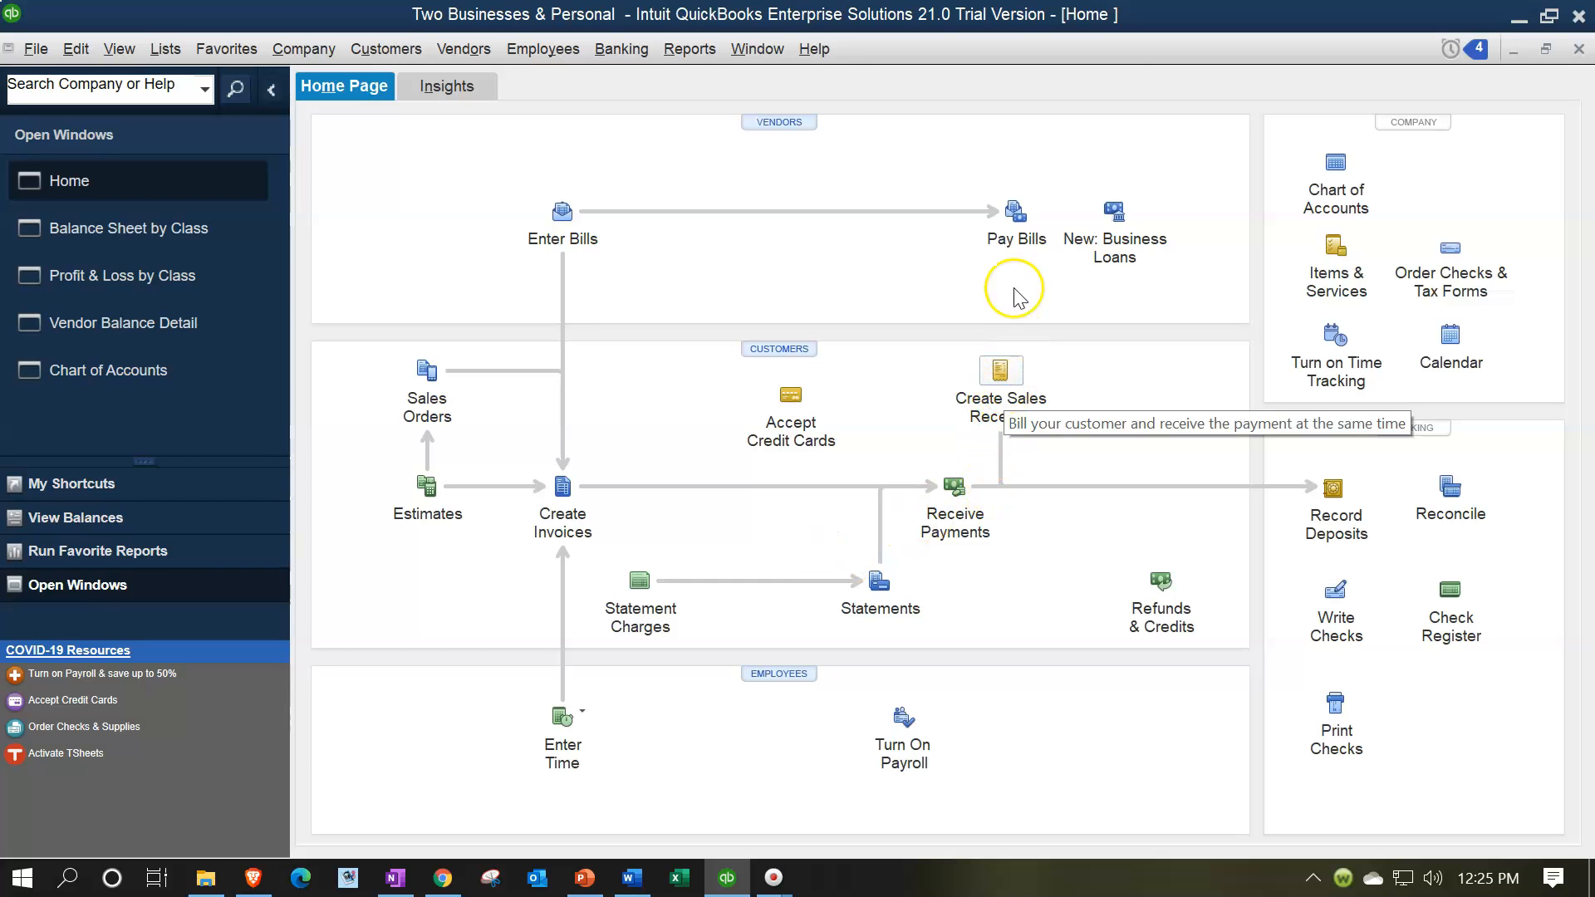
left_click(1018, 220)
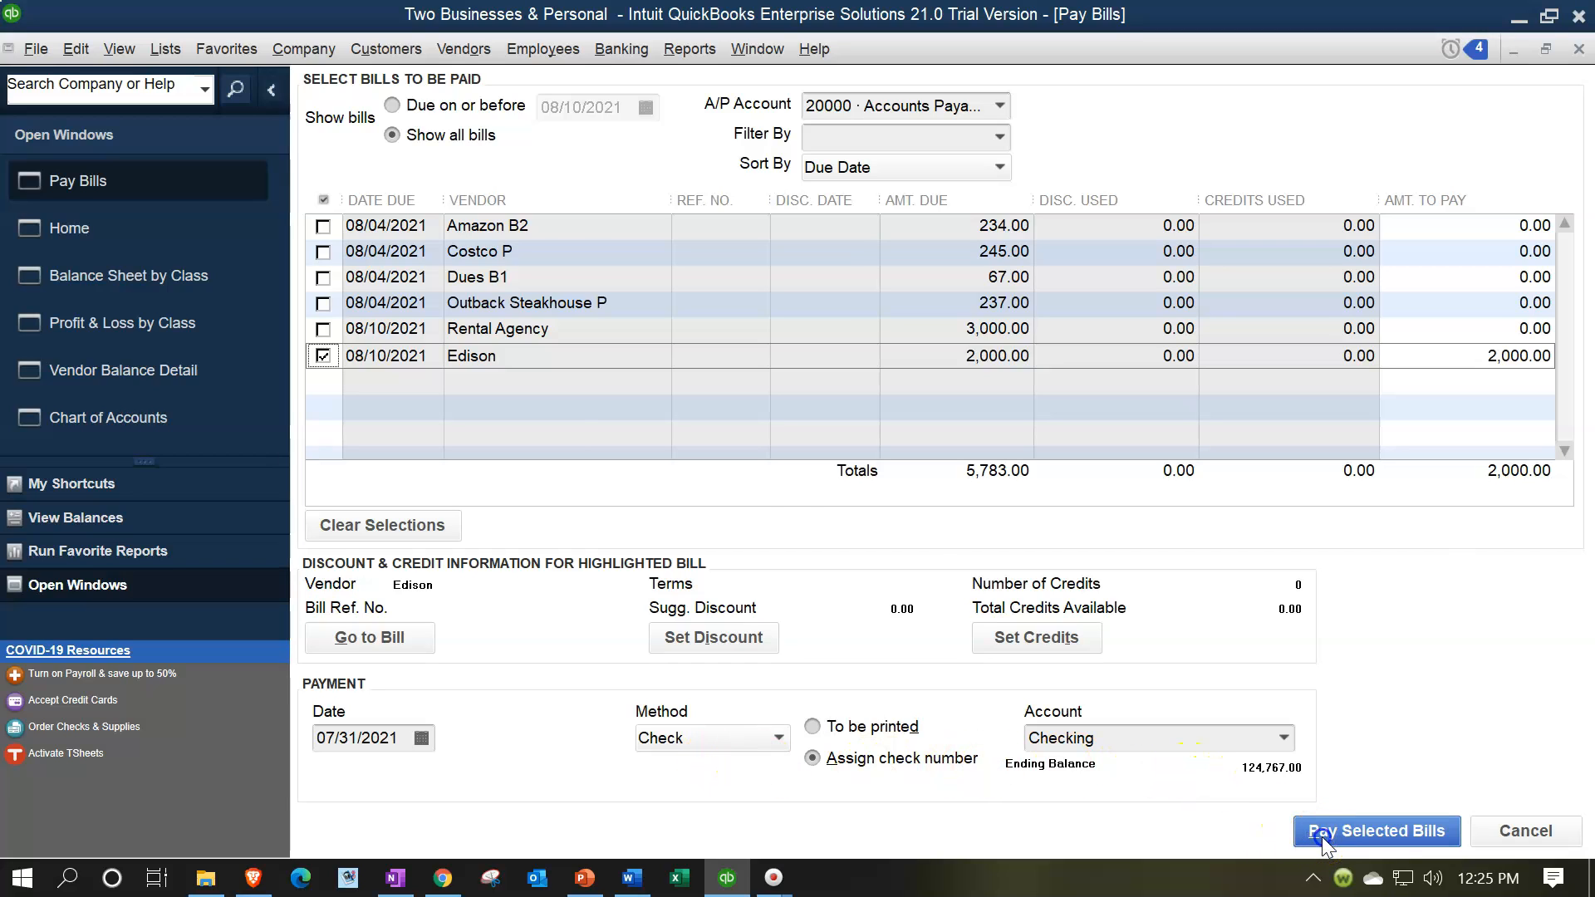
left_click(1323, 835)
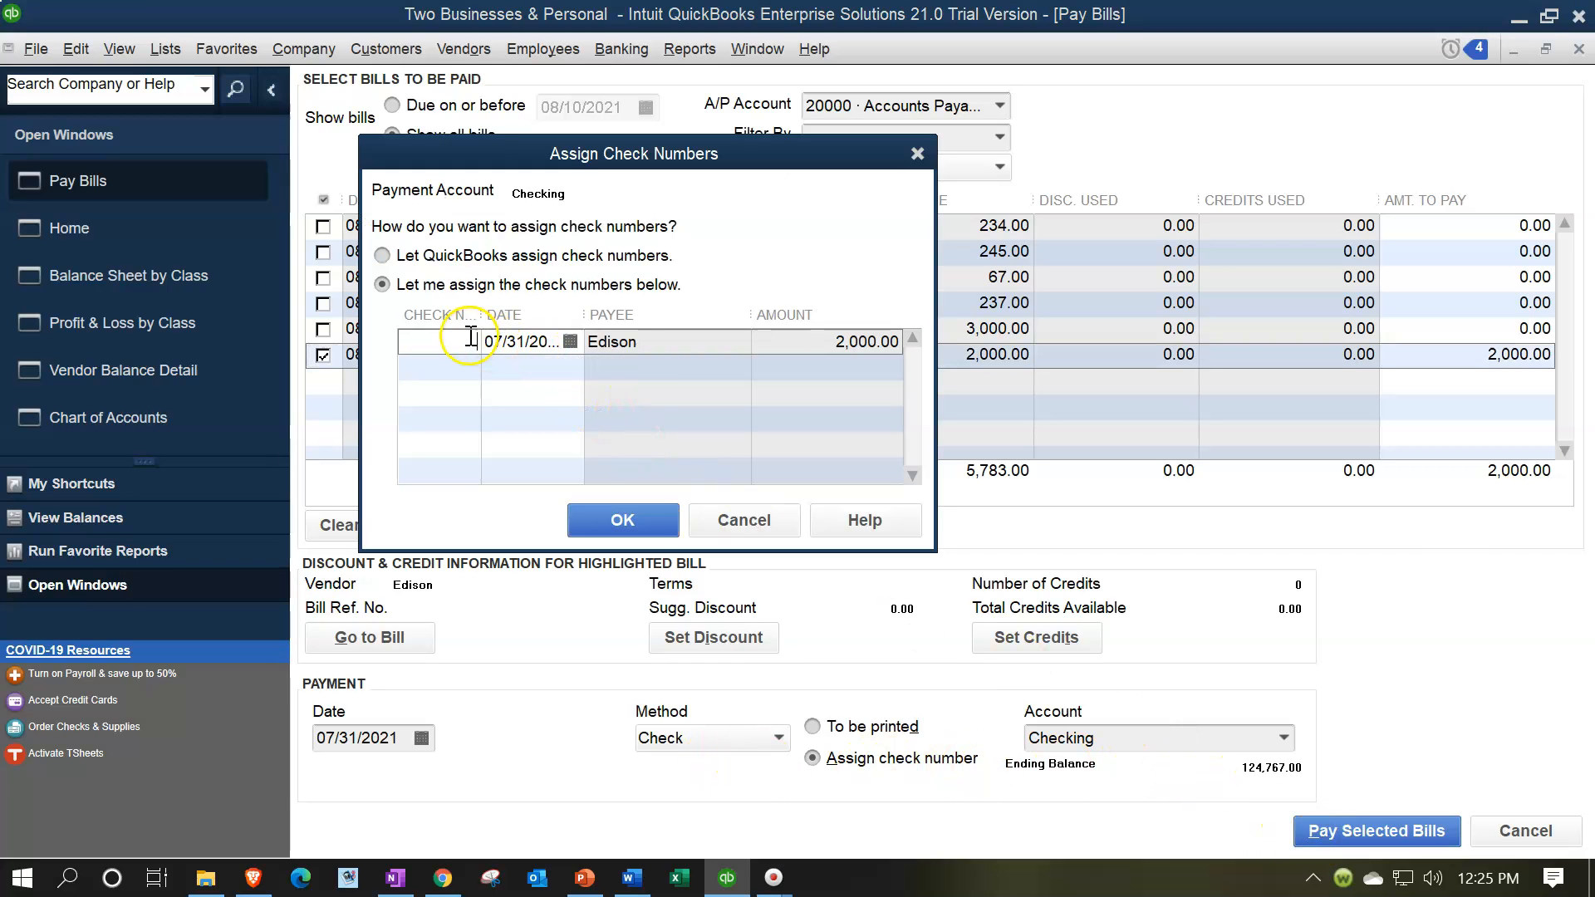
type("E8")
left_click(629, 522)
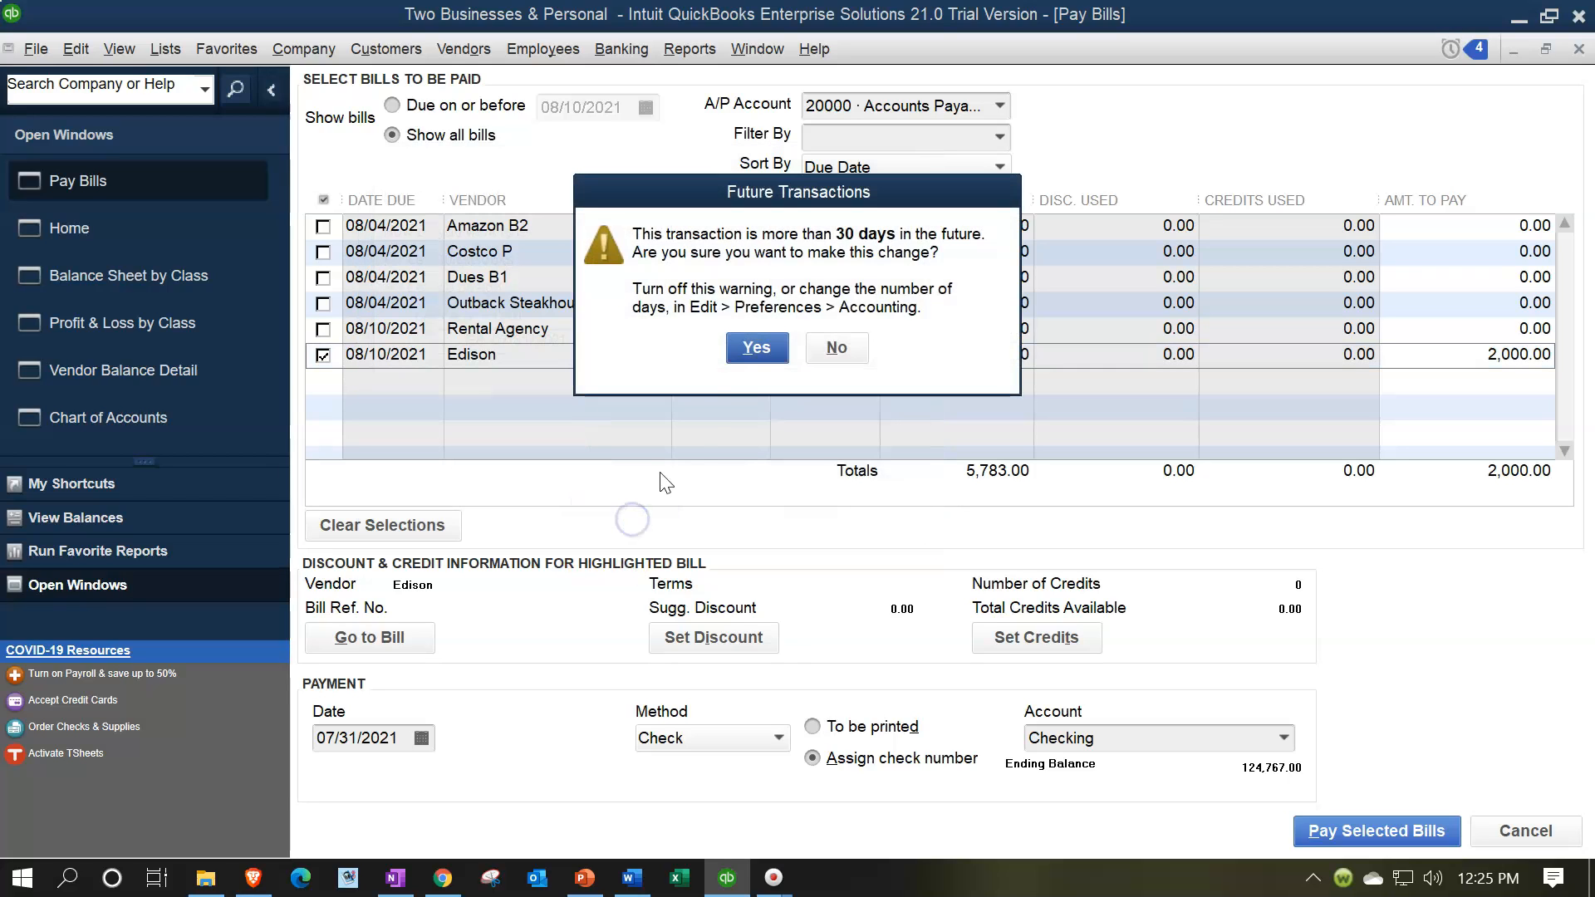
left_click(757, 346)
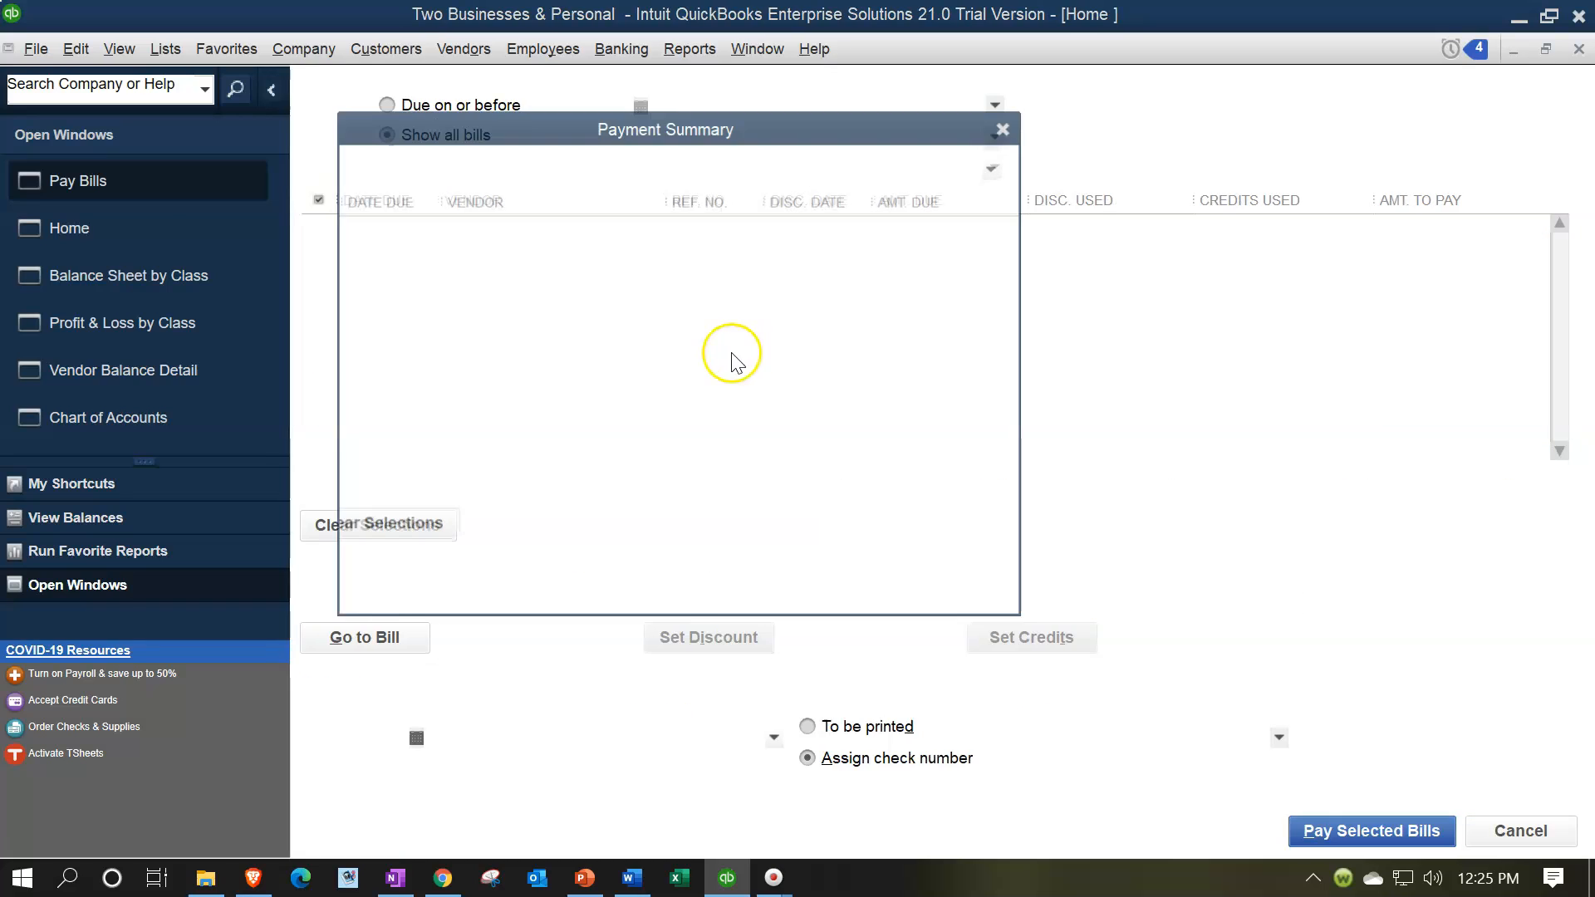
left_click(1007, 126)
- Examine the 20000 · Accounts Payable B1 transactions for classes 1 B1 and 4 NC from the Balance Sheet by Class report
left_click(119, 231)
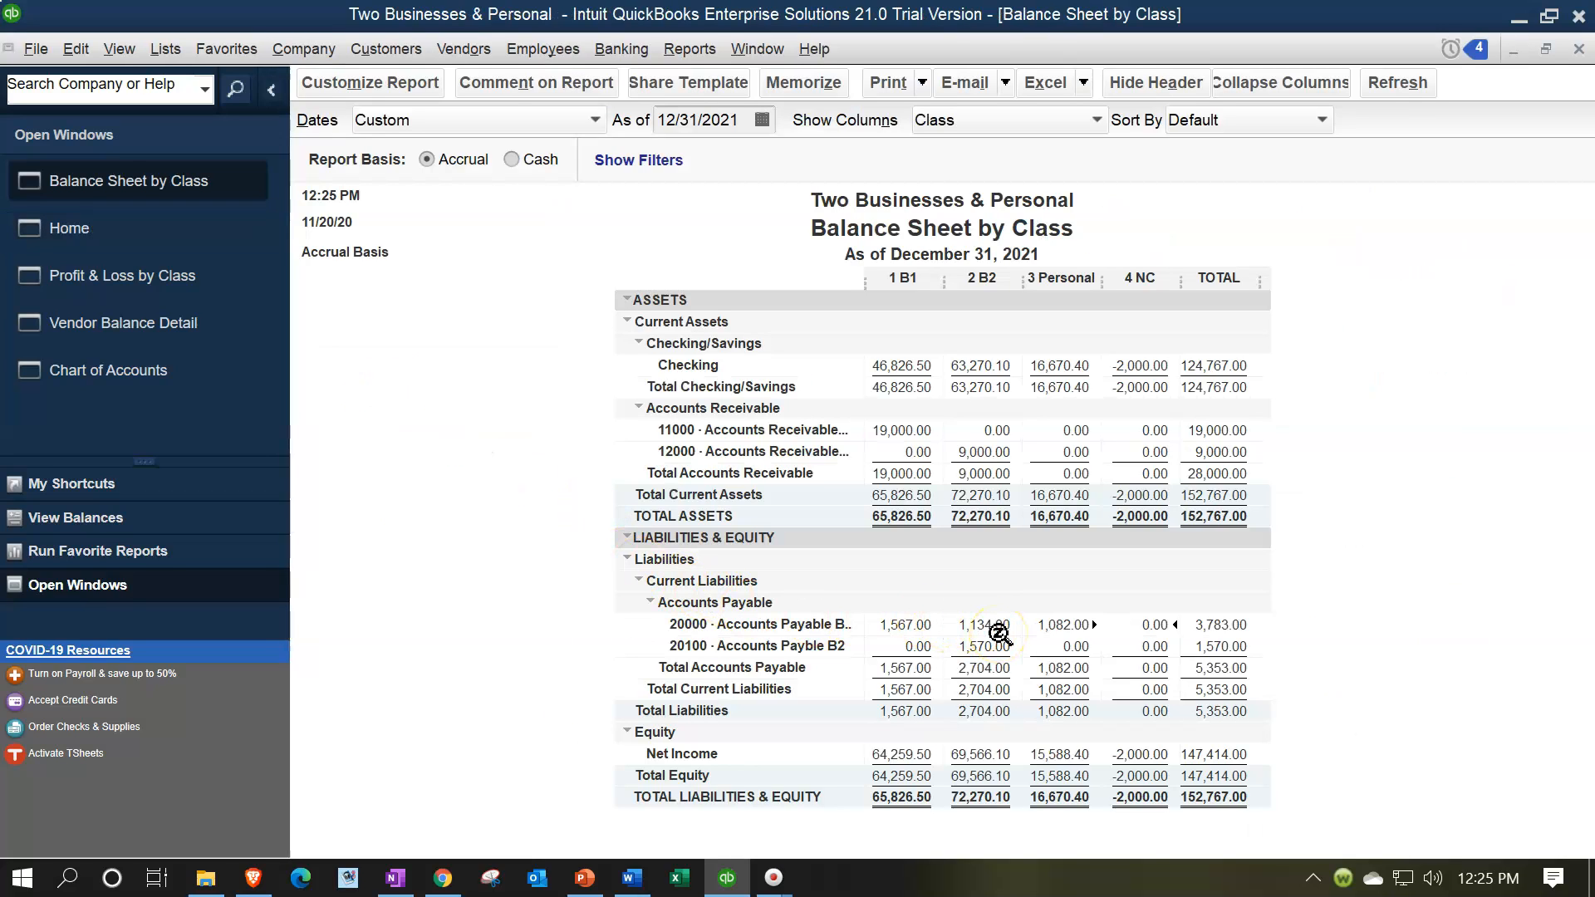
double_click(911, 626)
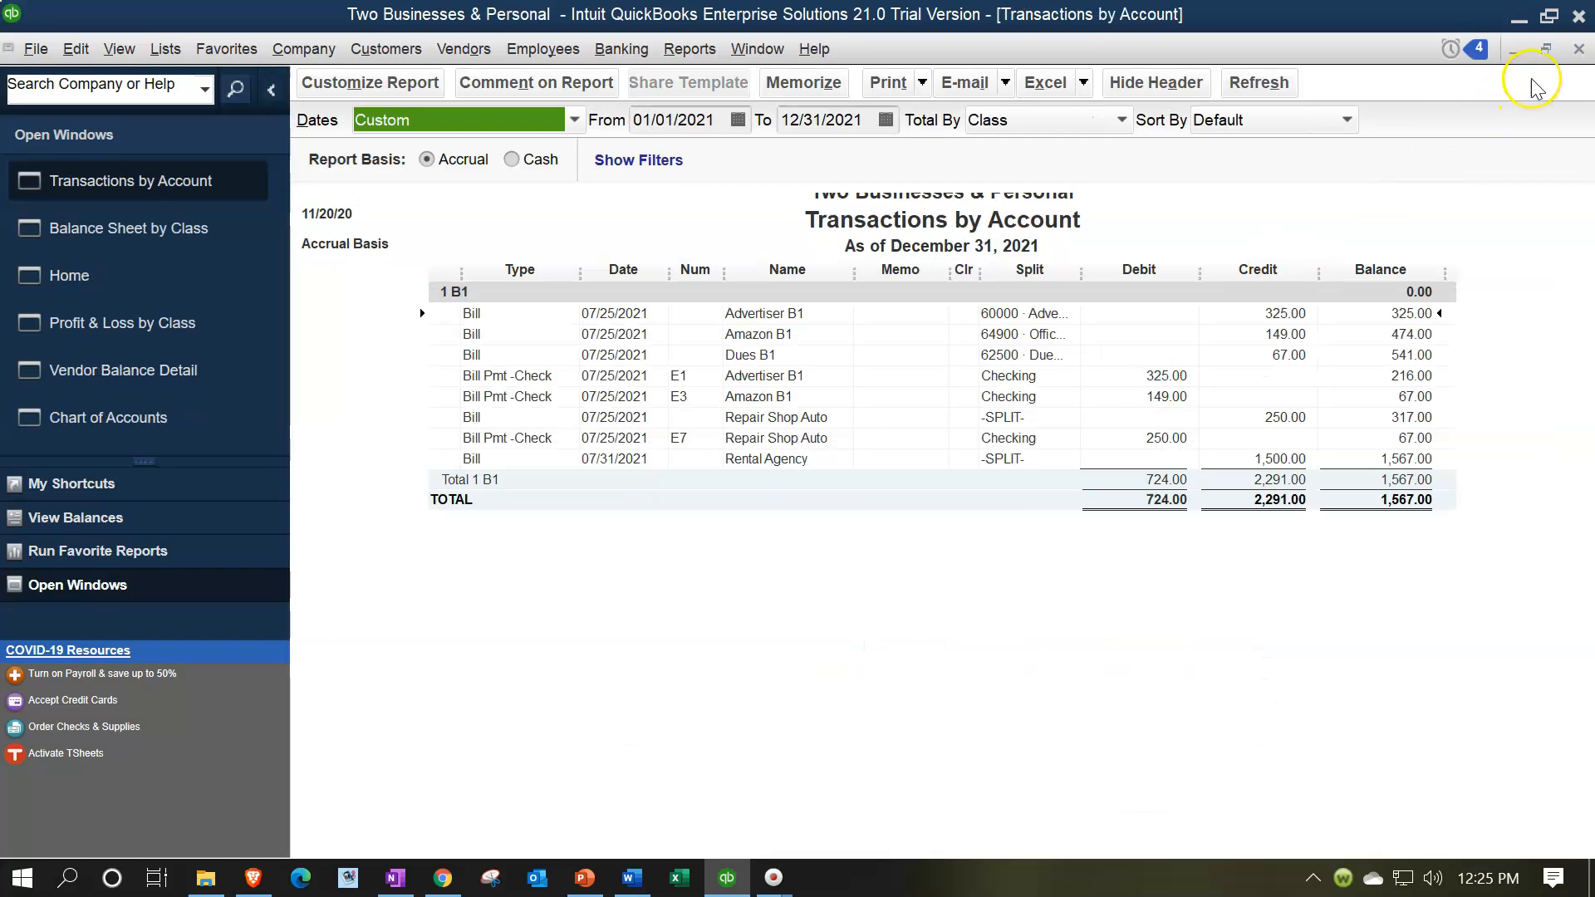
left_click(1578, 48)
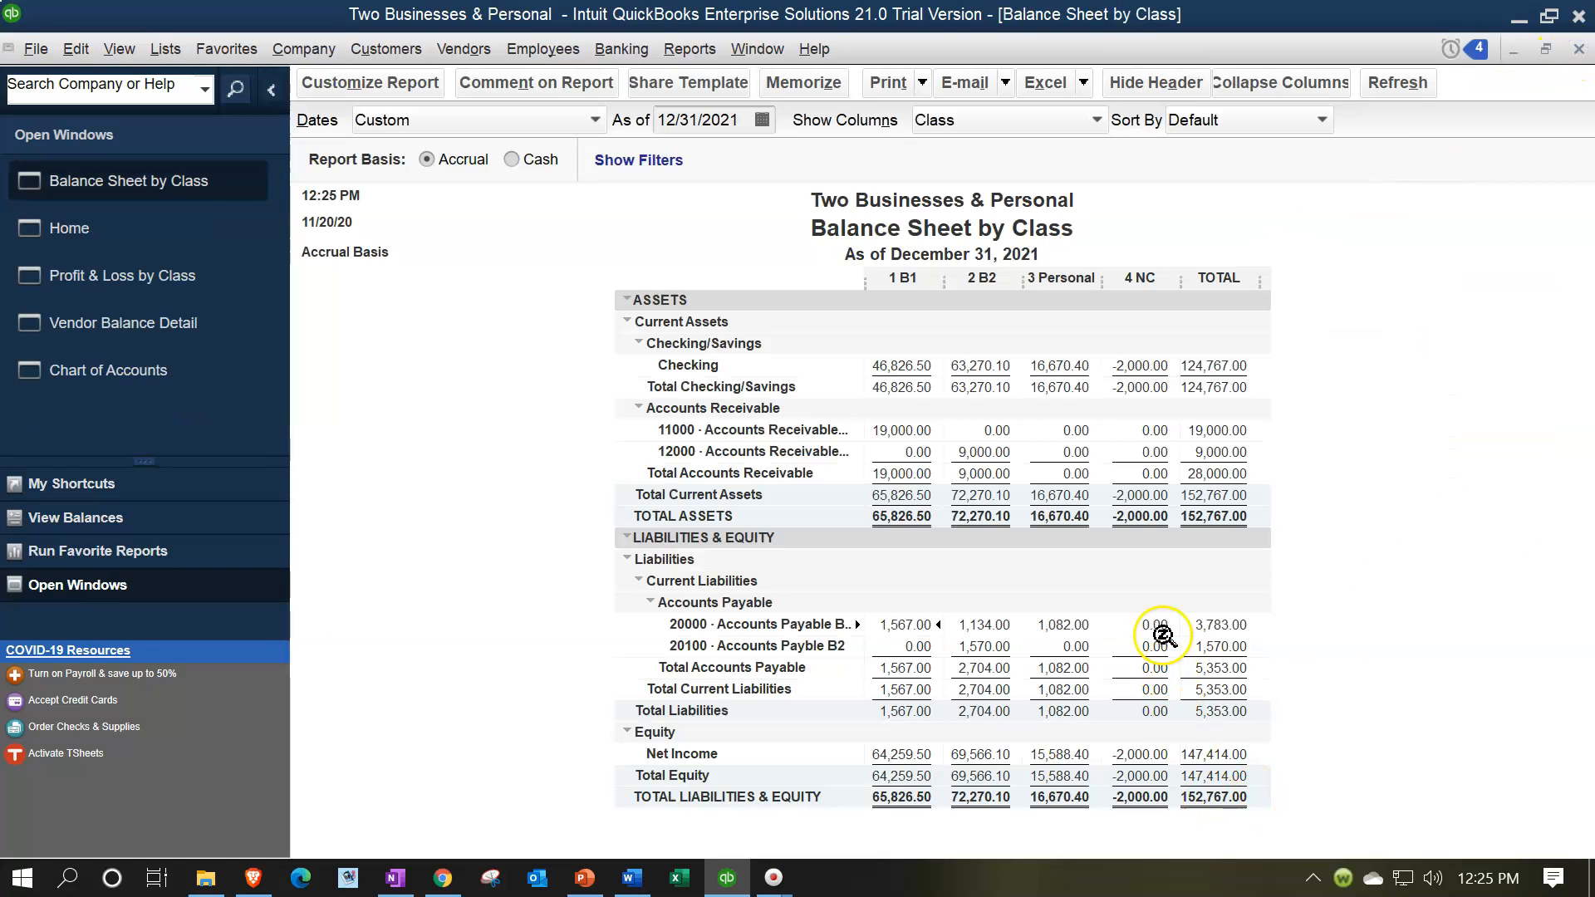
double_click(1154, 625)
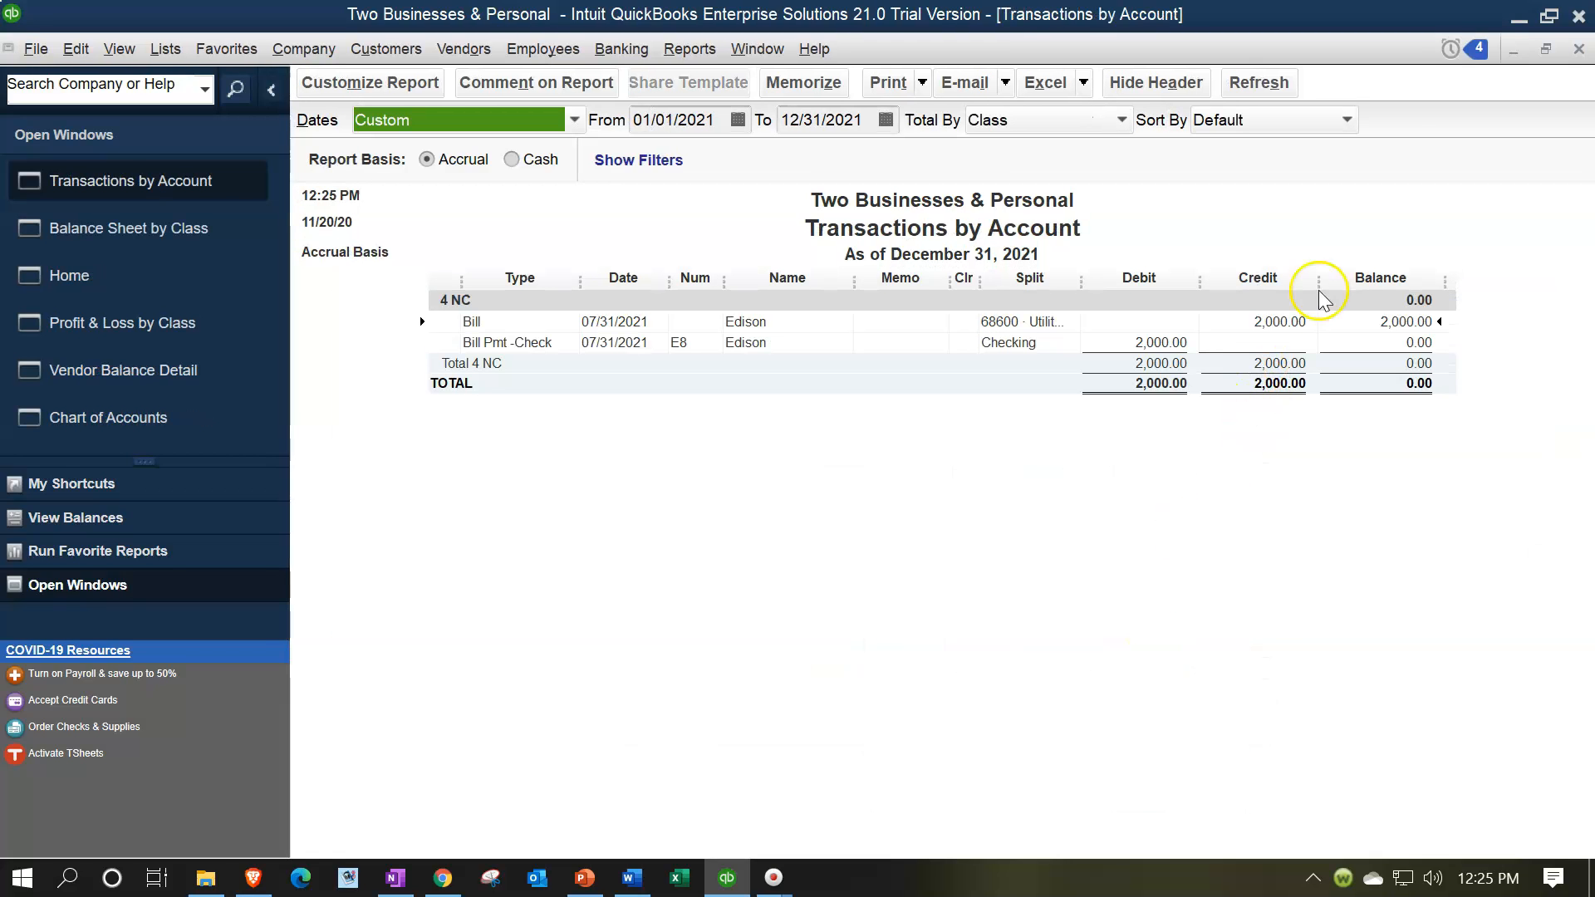
left_click(1578, 49)
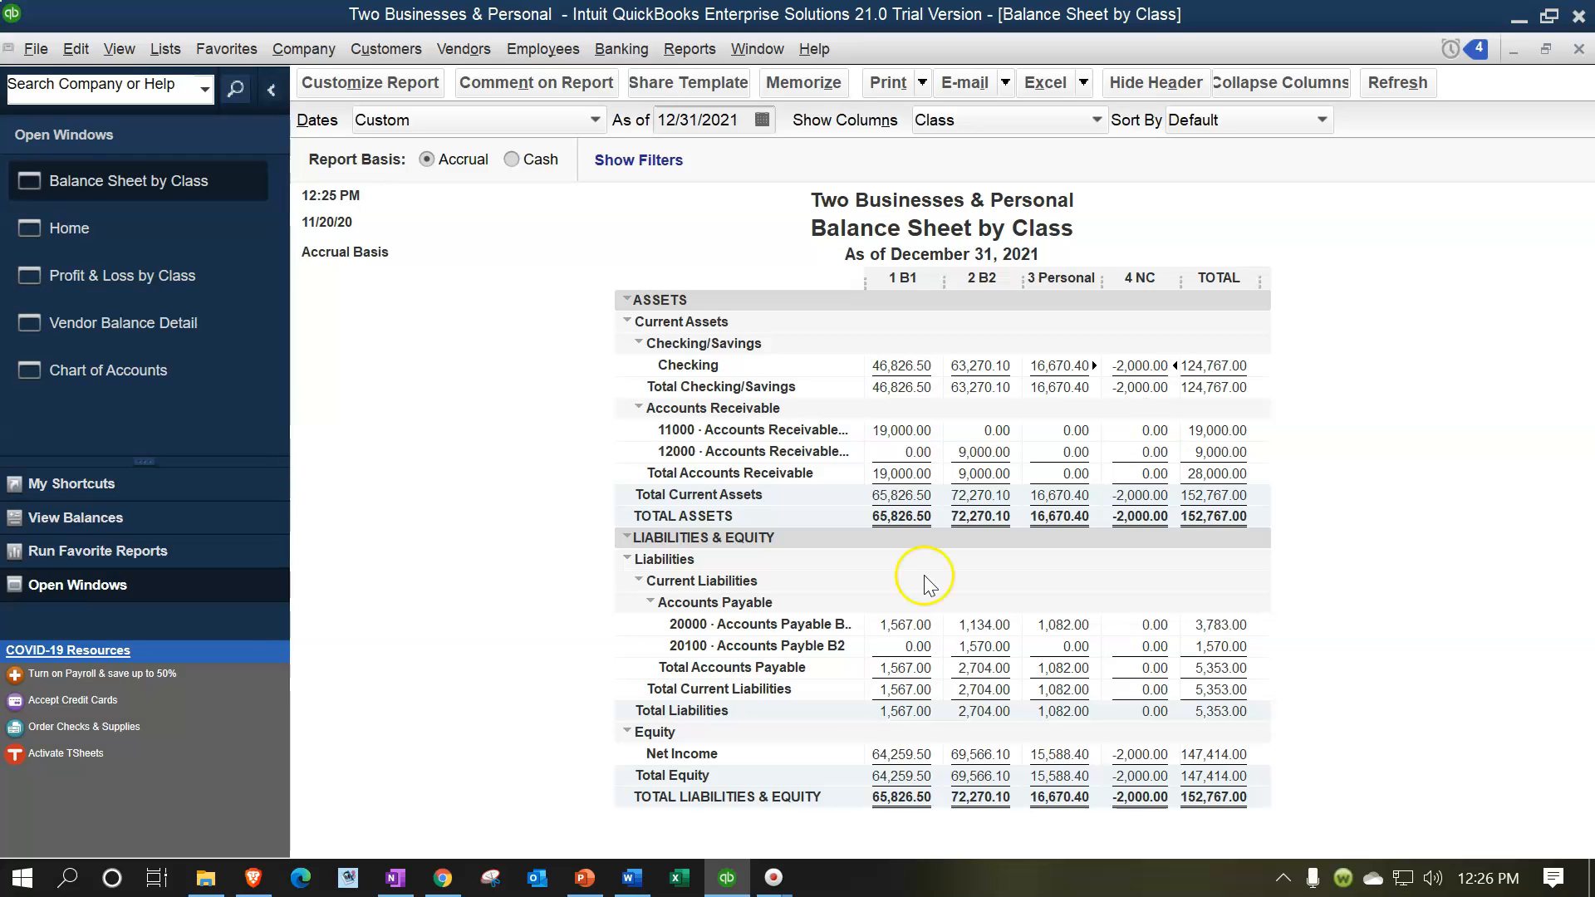
- Reopen the Edison bill from the class 4 NC utilities amount in Profit & Loss by Class, and set its 68600 · Utilities line to 1,000.00
left_click(143, 287)
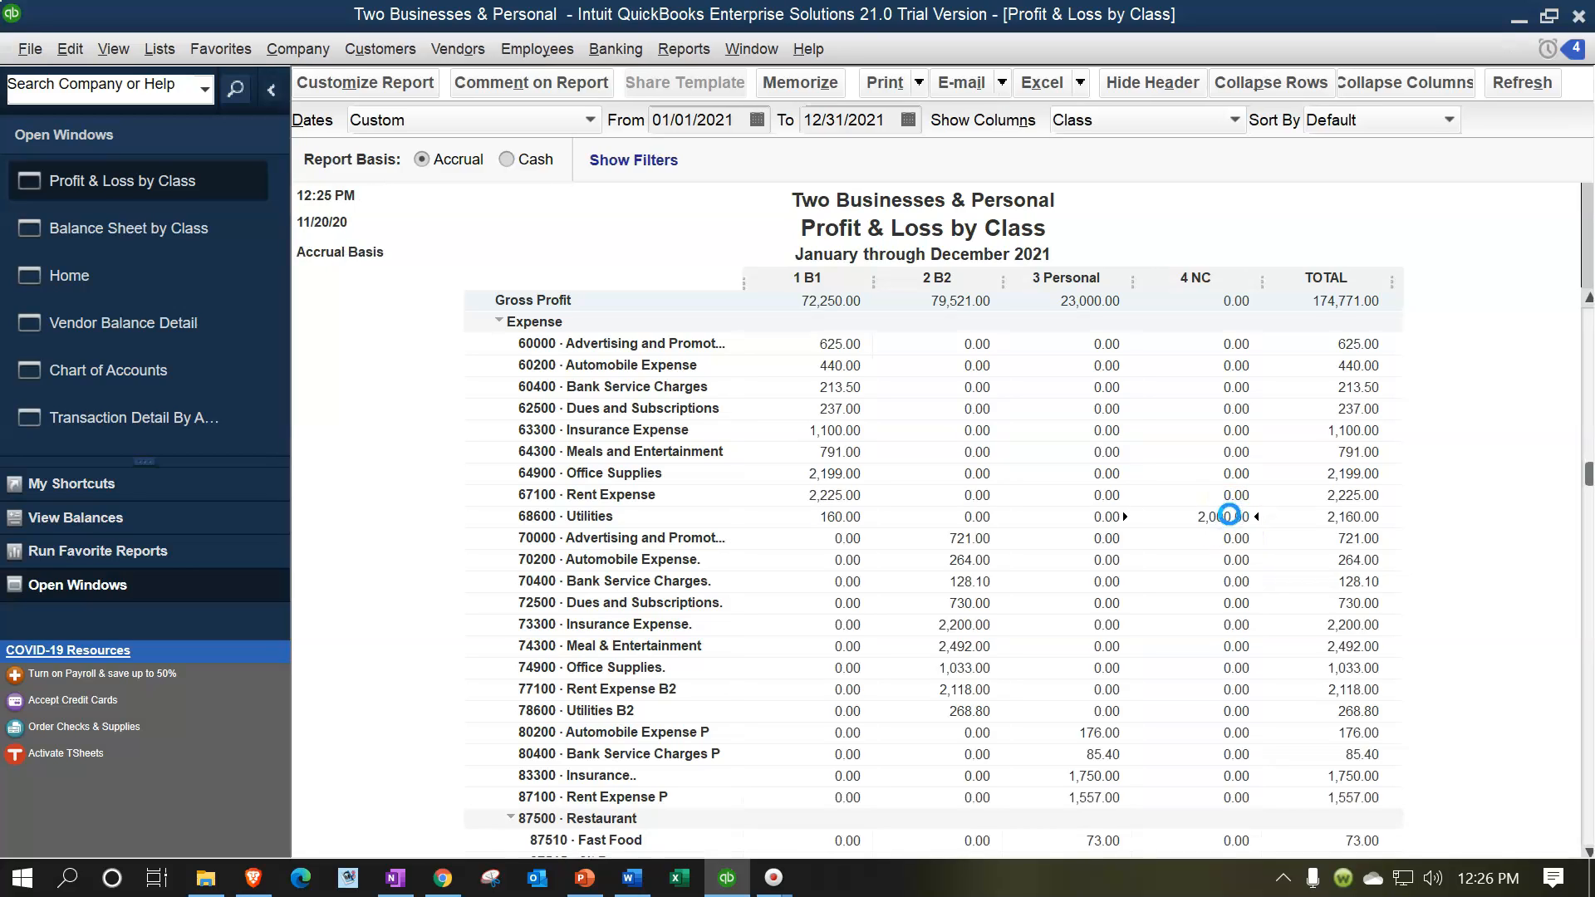
double_click(1222, 326)
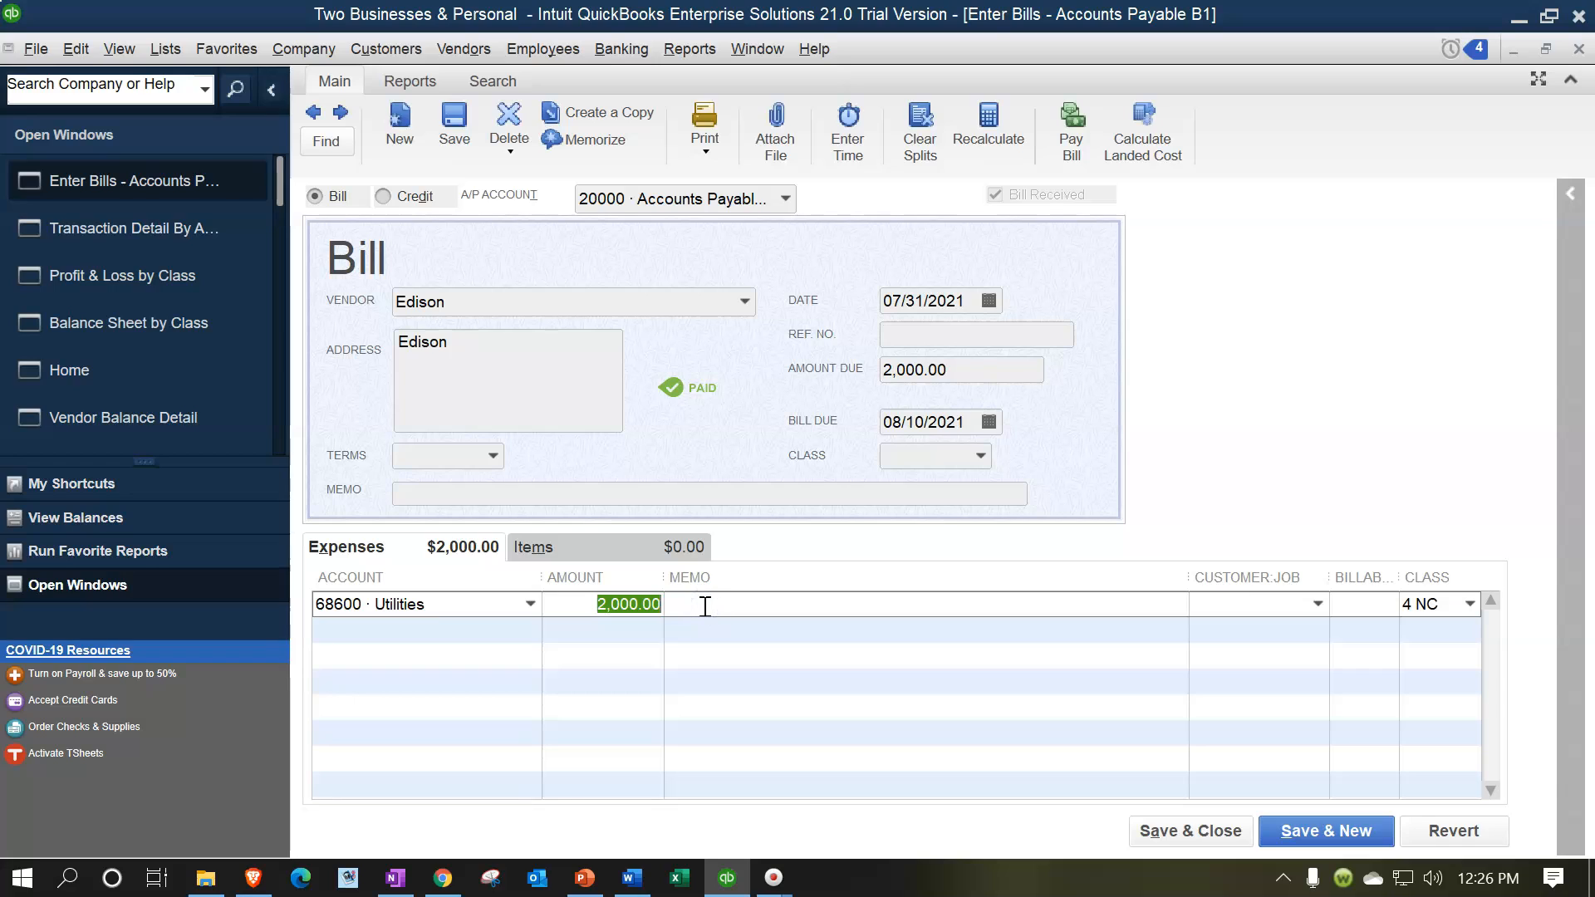
type("2,0")
type("00.00 *")
key("Return")
key("Tab")
key("Tab")
key("Tab")
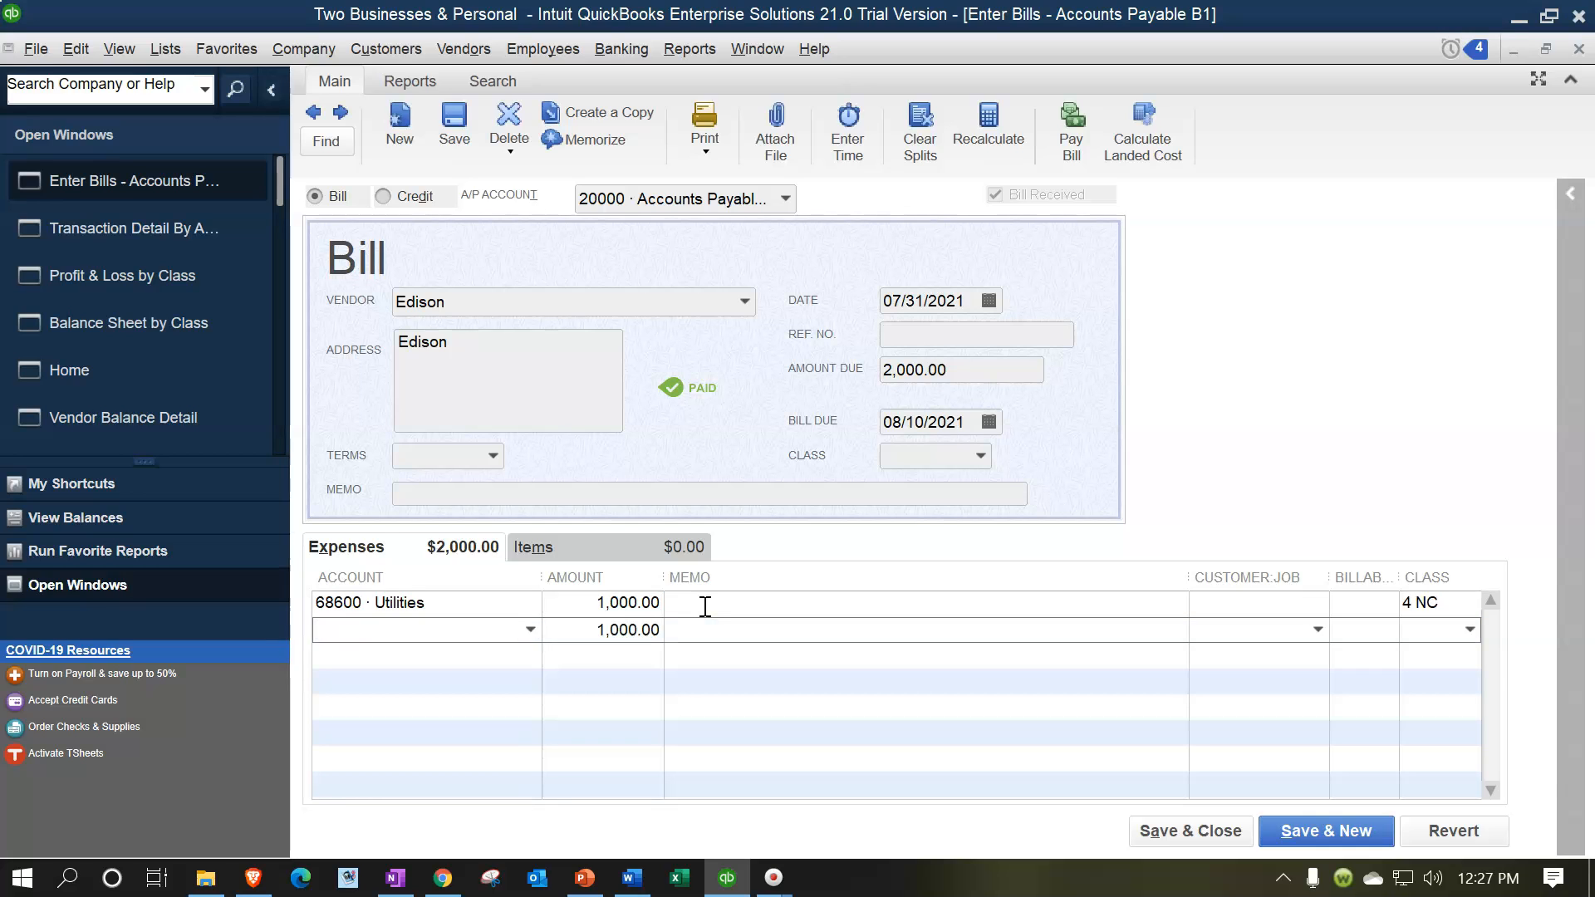
- Add a second expense line to the Edison bill for 78600 · Utilities B2, class 2 B2, at 30% of 2,000 (600.00)
type("6")
type("86")
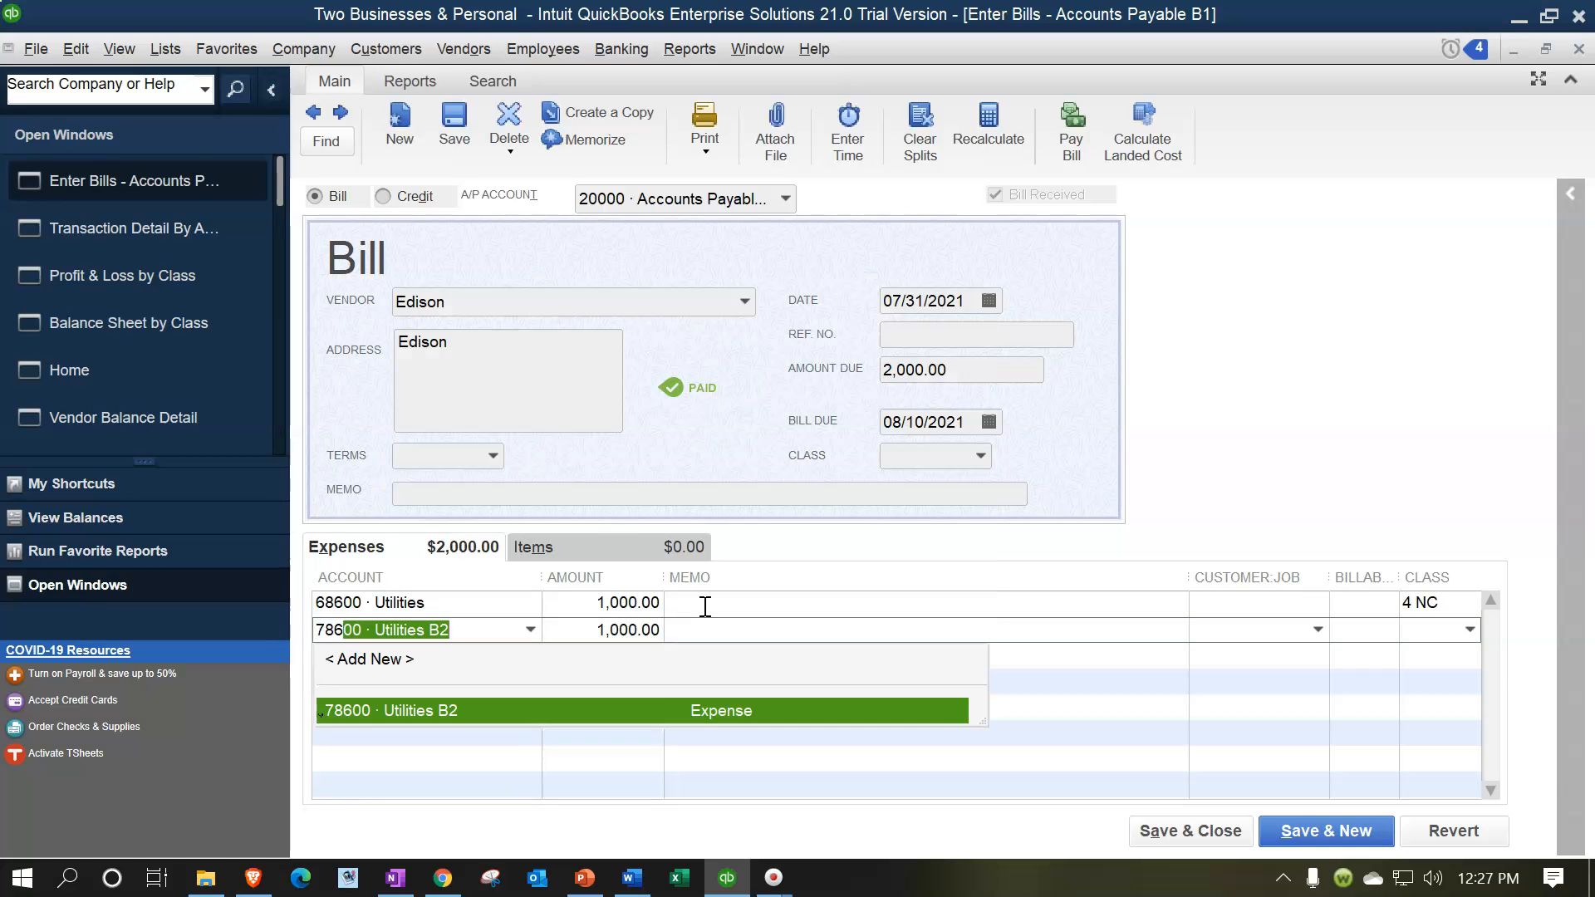
key("Tab")
type("20")
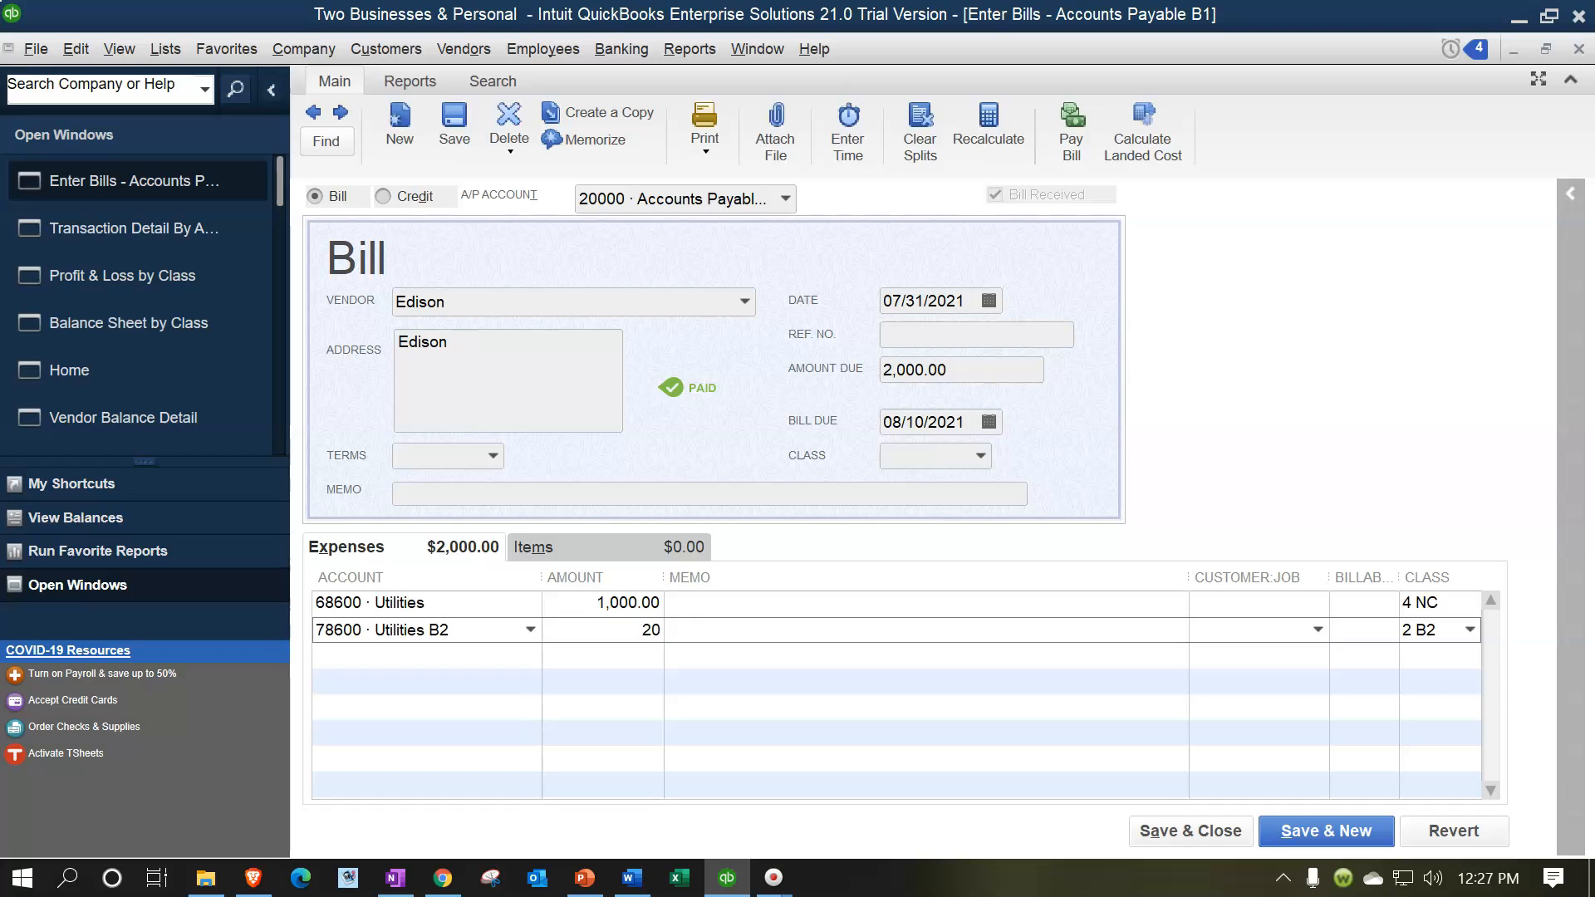
type("00*.3")
key("Return")
- Add a third expense line to the Edison bill assigning the remaining 400.00 to 88600 · Utilities.. with class 3 Personal
key("Tab")
key("Tab")
type("7")
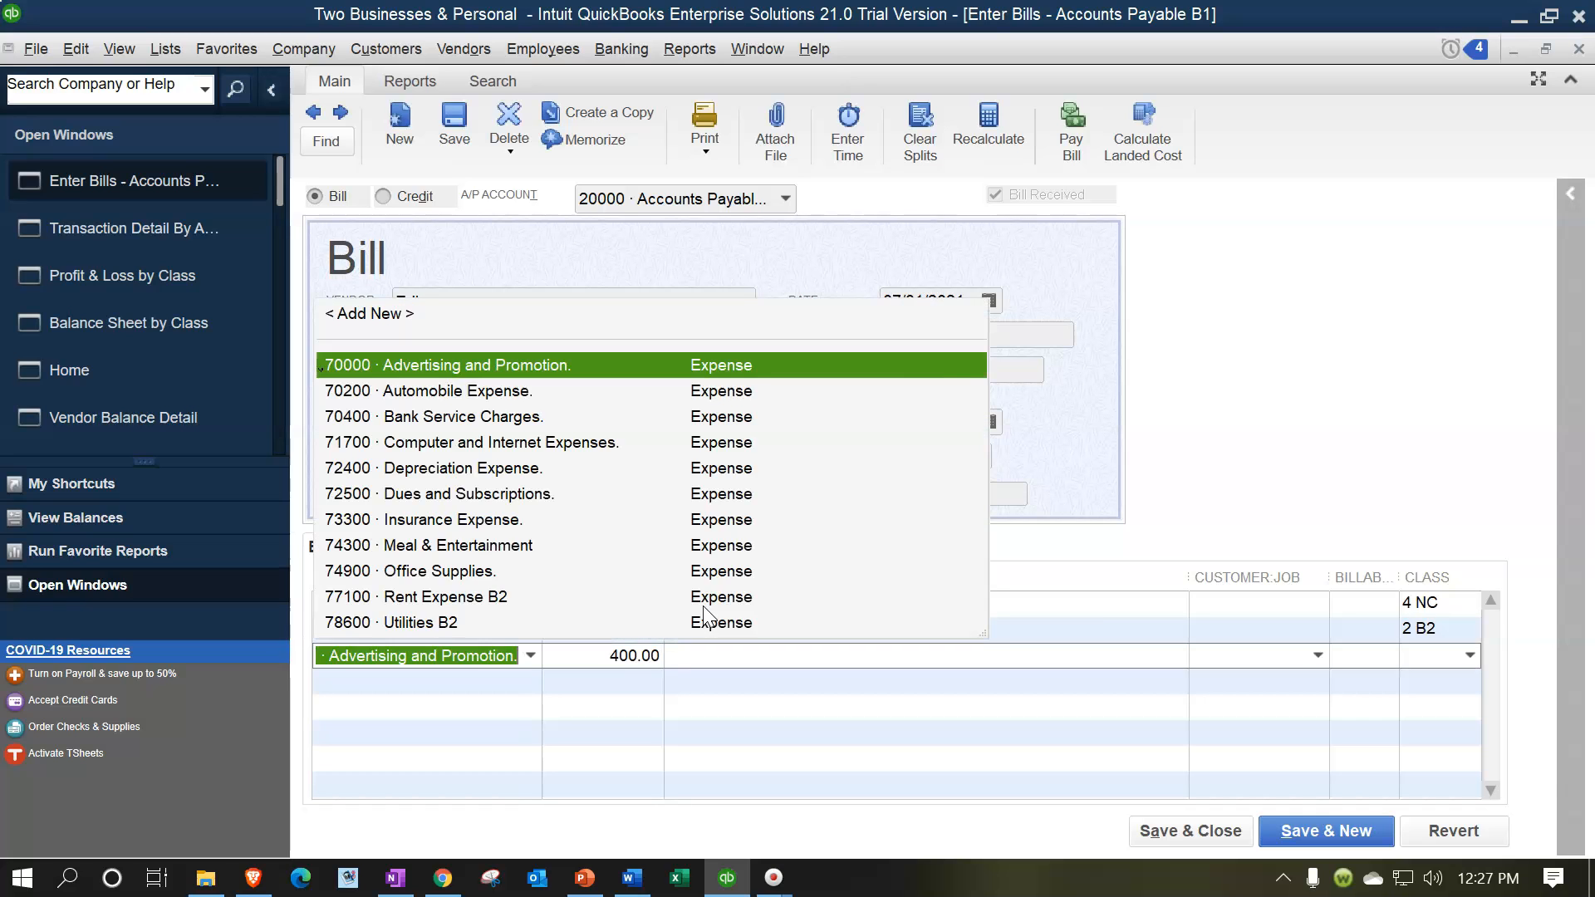
key("BackSpace")
type("88600 · Utilities..")
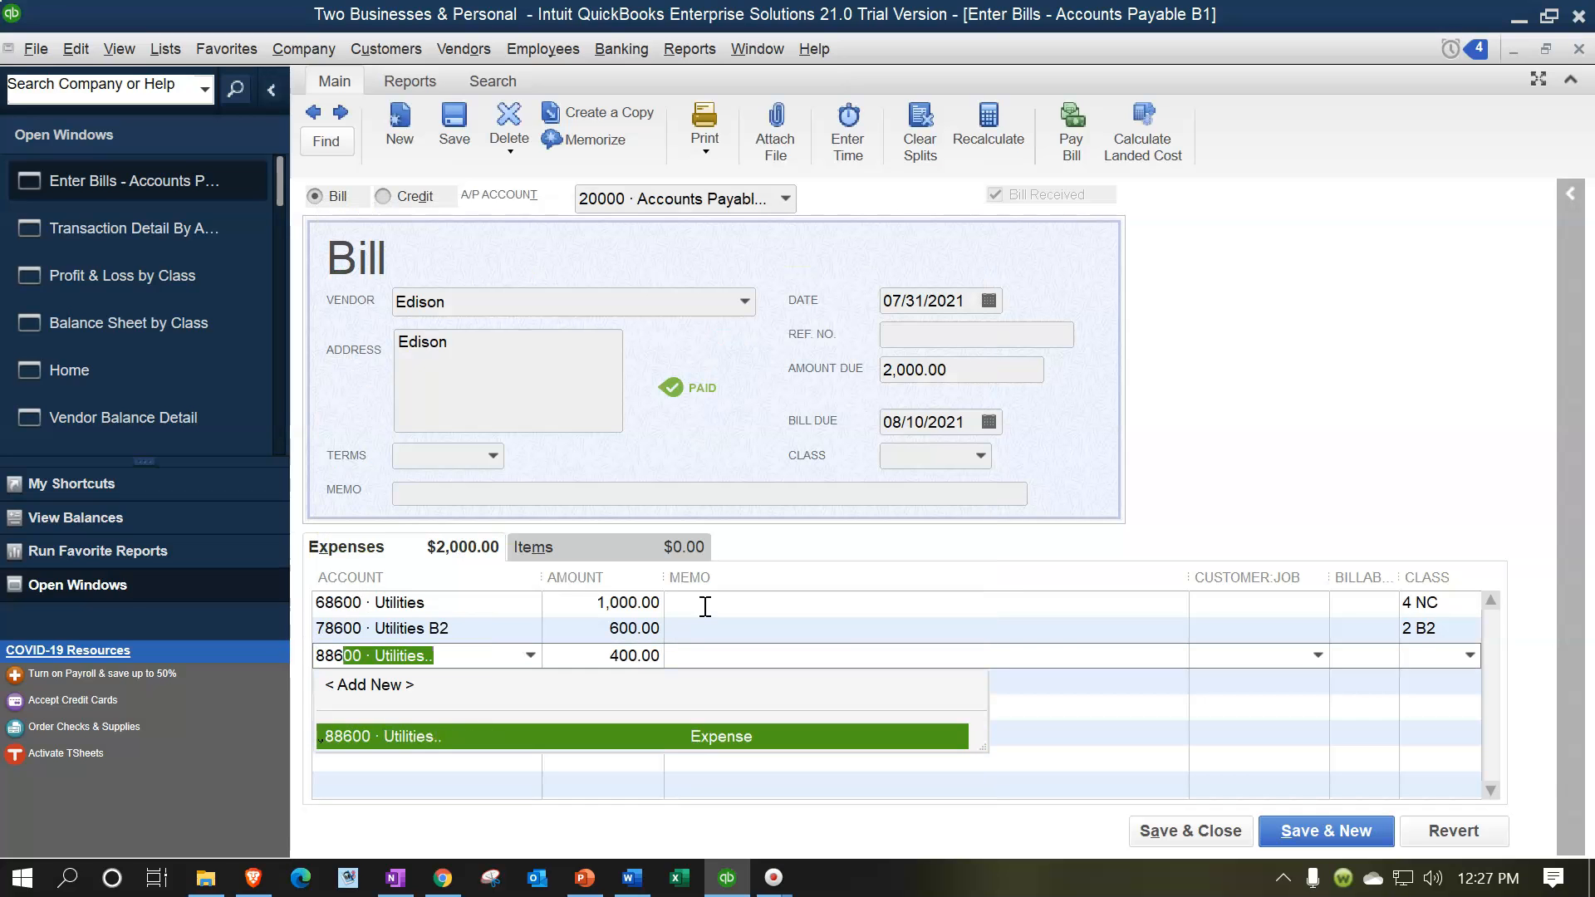
key("Tab")
key("Tab")
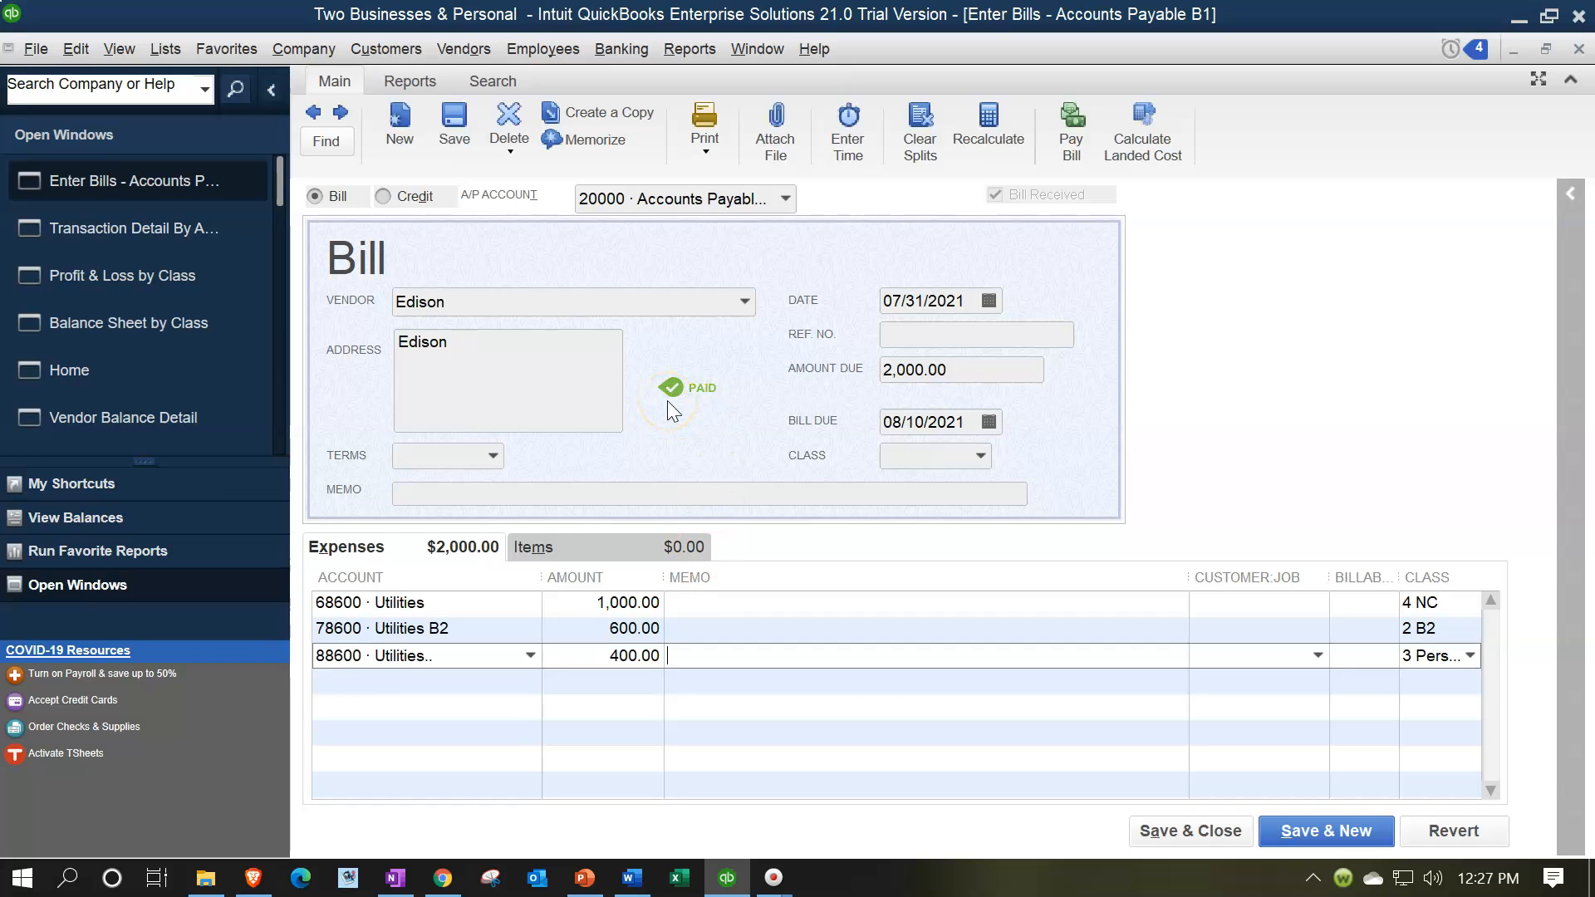
- Save the split Edison bill, accept changing the linked and future-dated transaction, and return to Profit & Loss by Class
left_click(1228, 830)
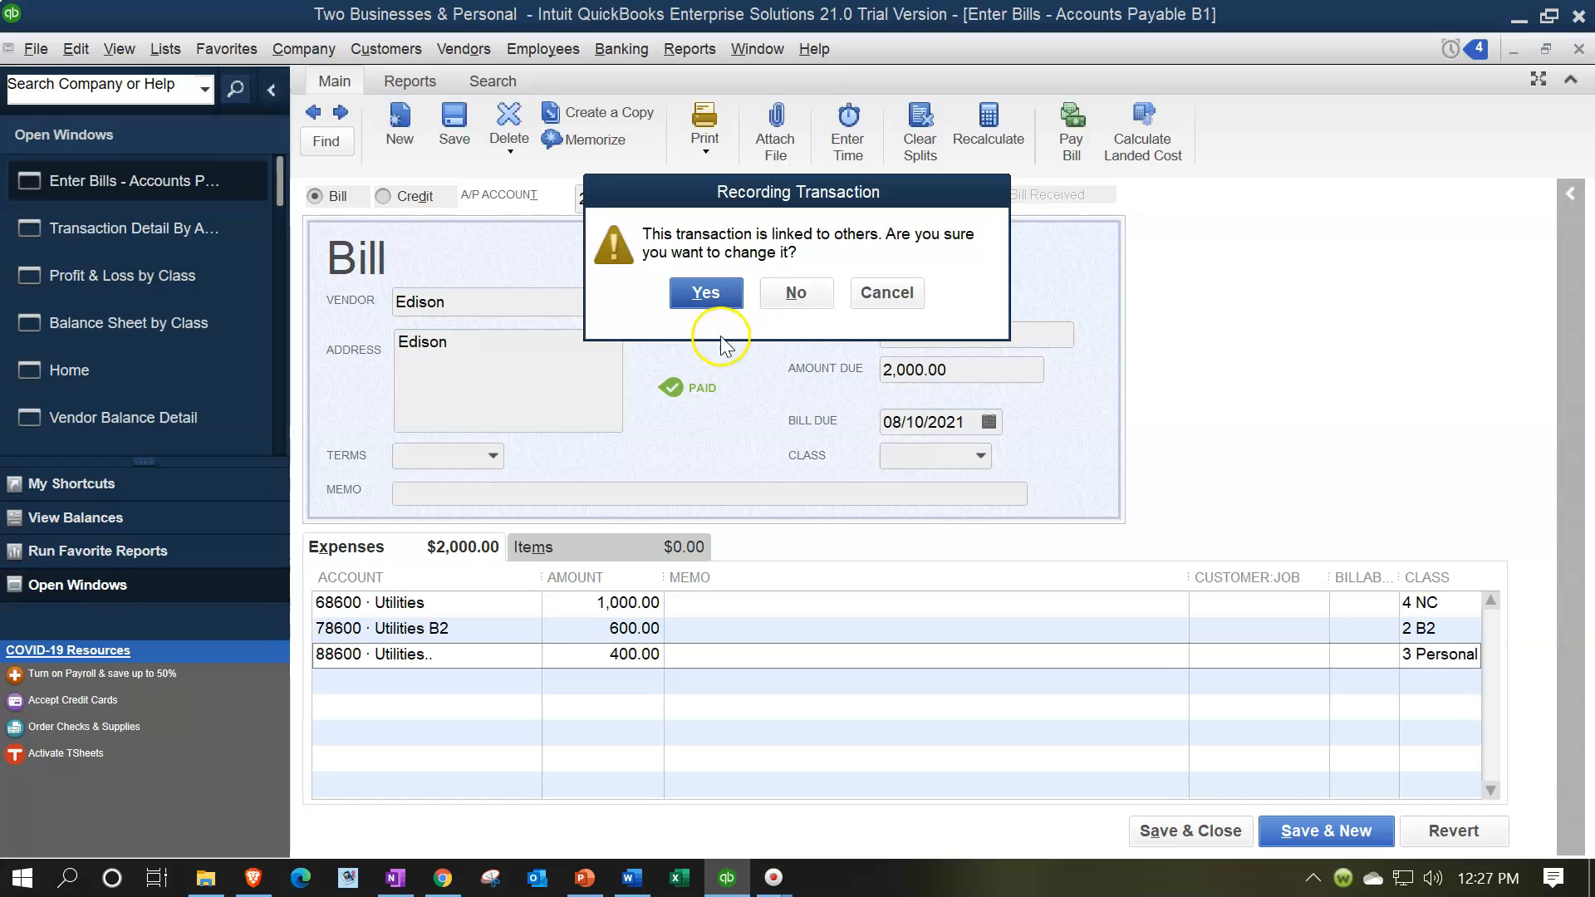
left_click(706, 299)
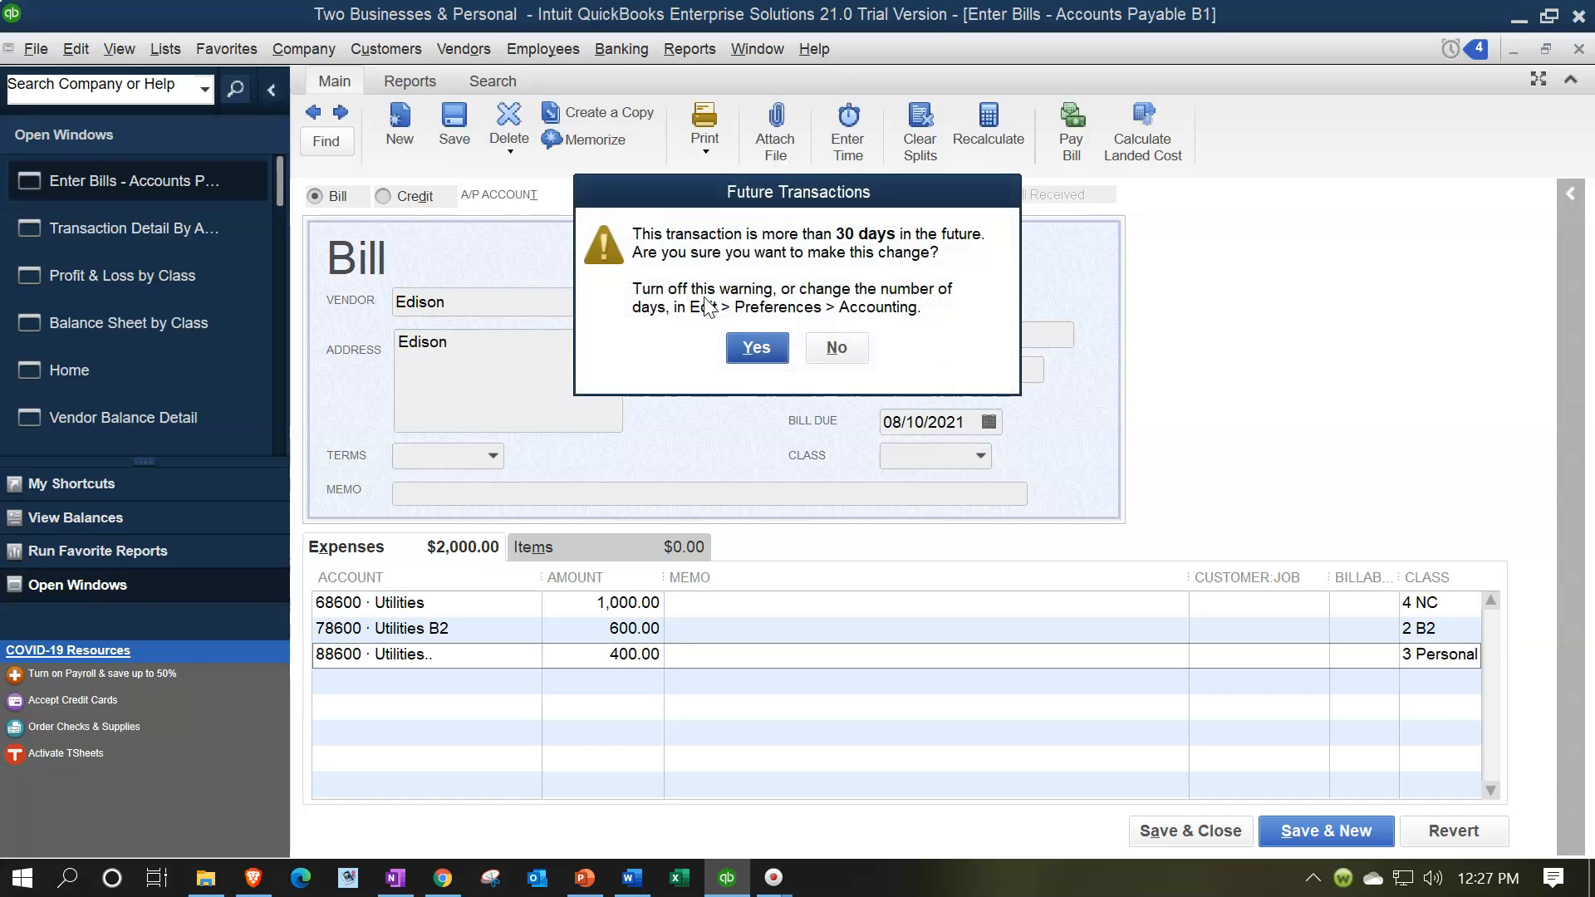
left_click(740, 342)
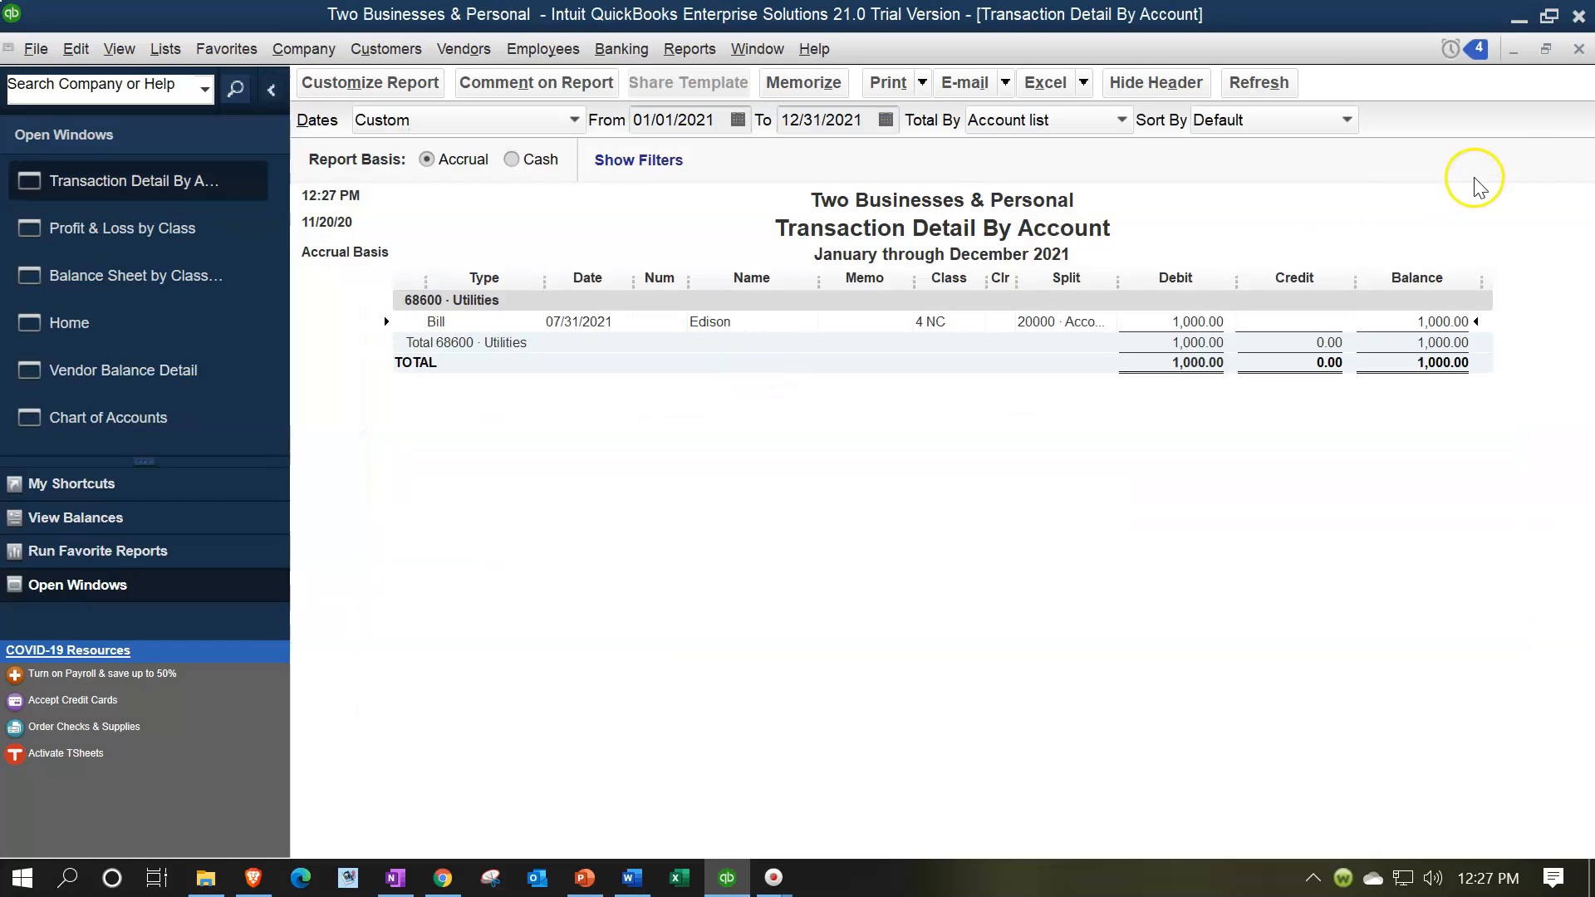
left_click(1578, 49)
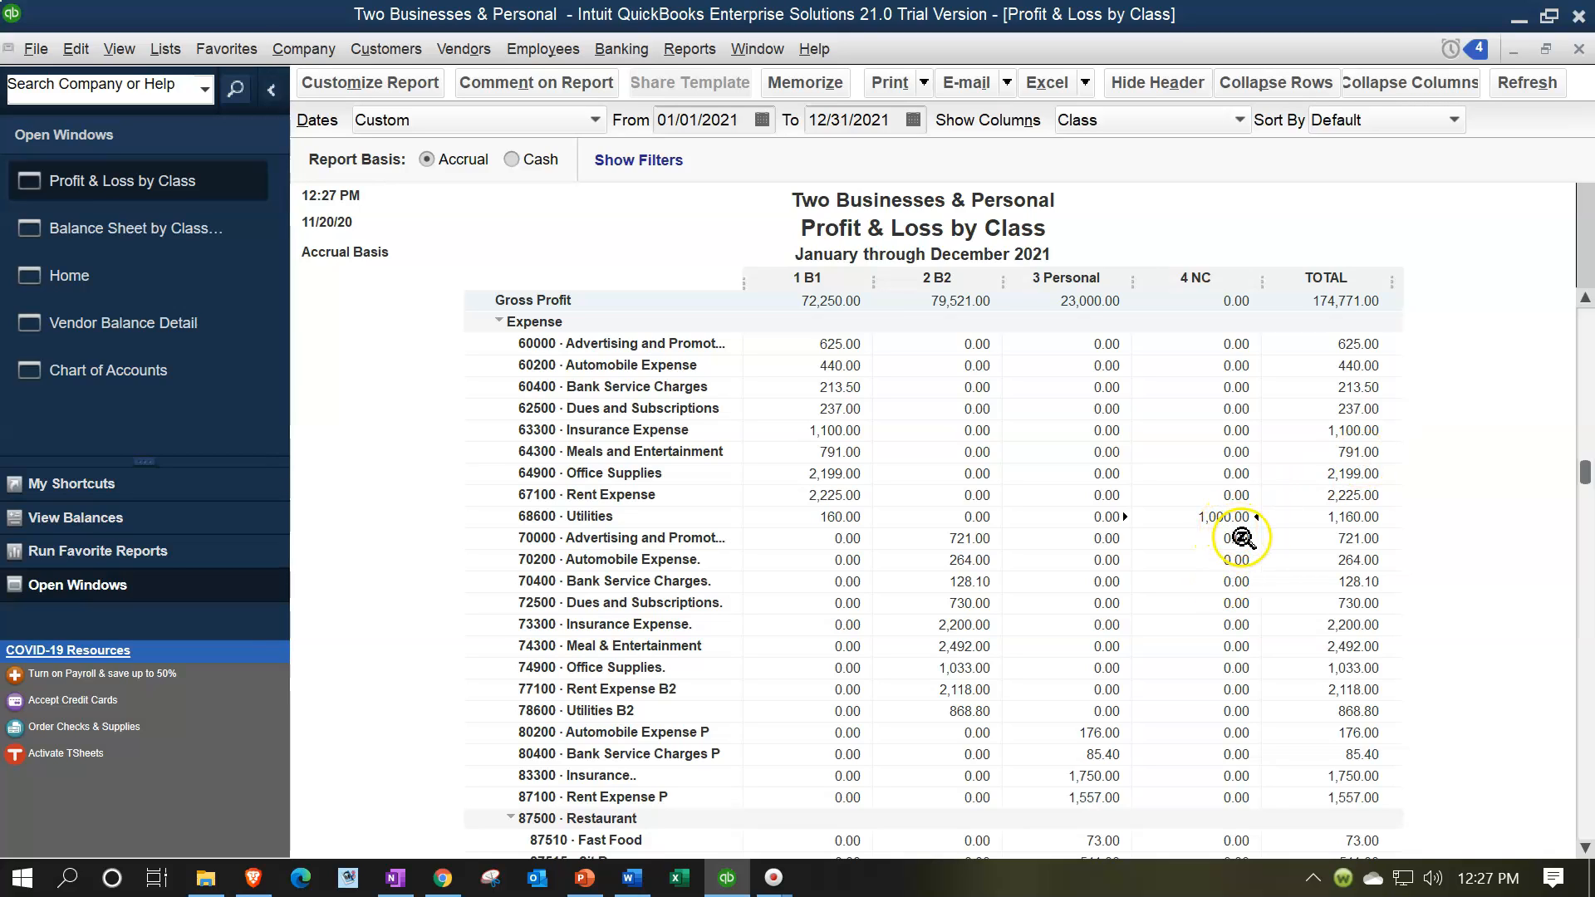
- Reopen the Edison bill from the class 4 NC utilities amount and change its 68600 · Utilities line to class 1 B1
double_click(1228, 529)
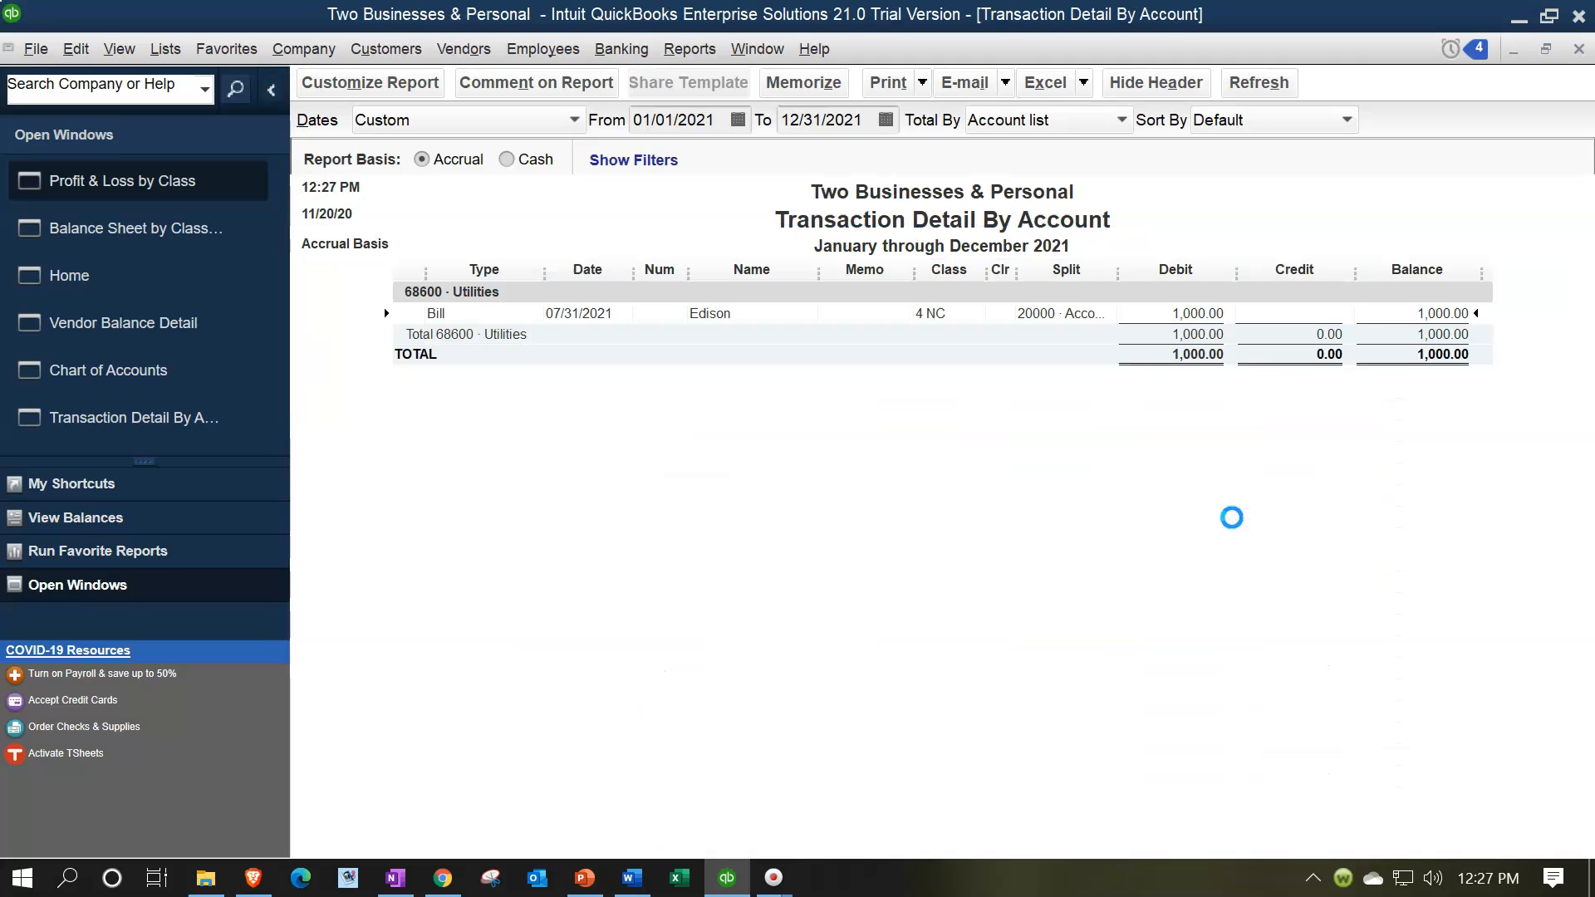
double_click(1197, 318)
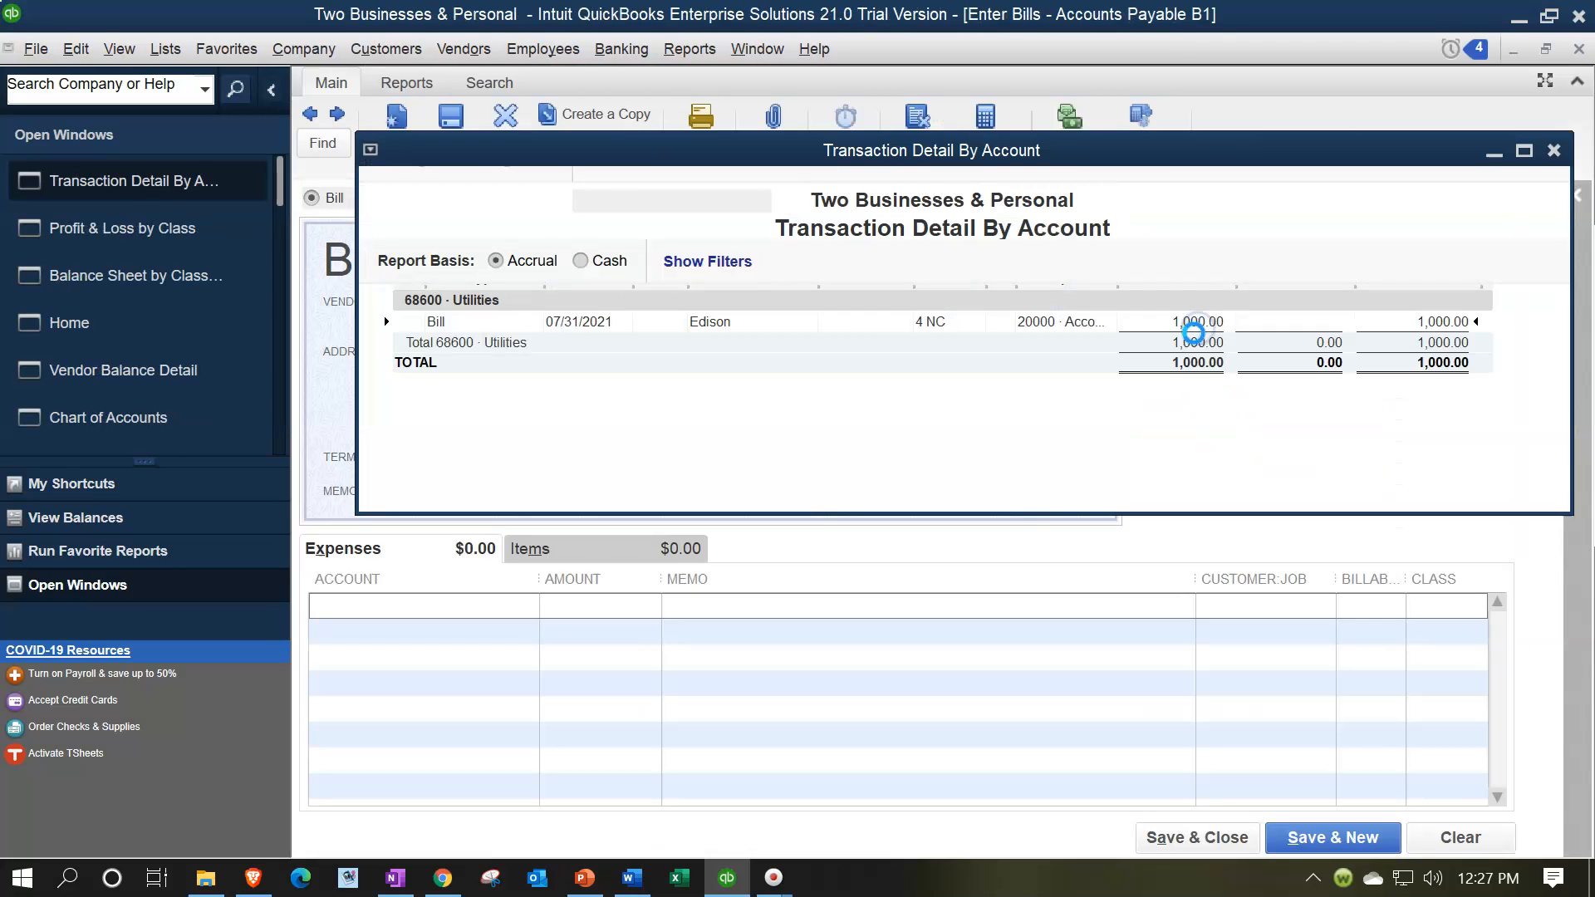
left_click(1479, 603)
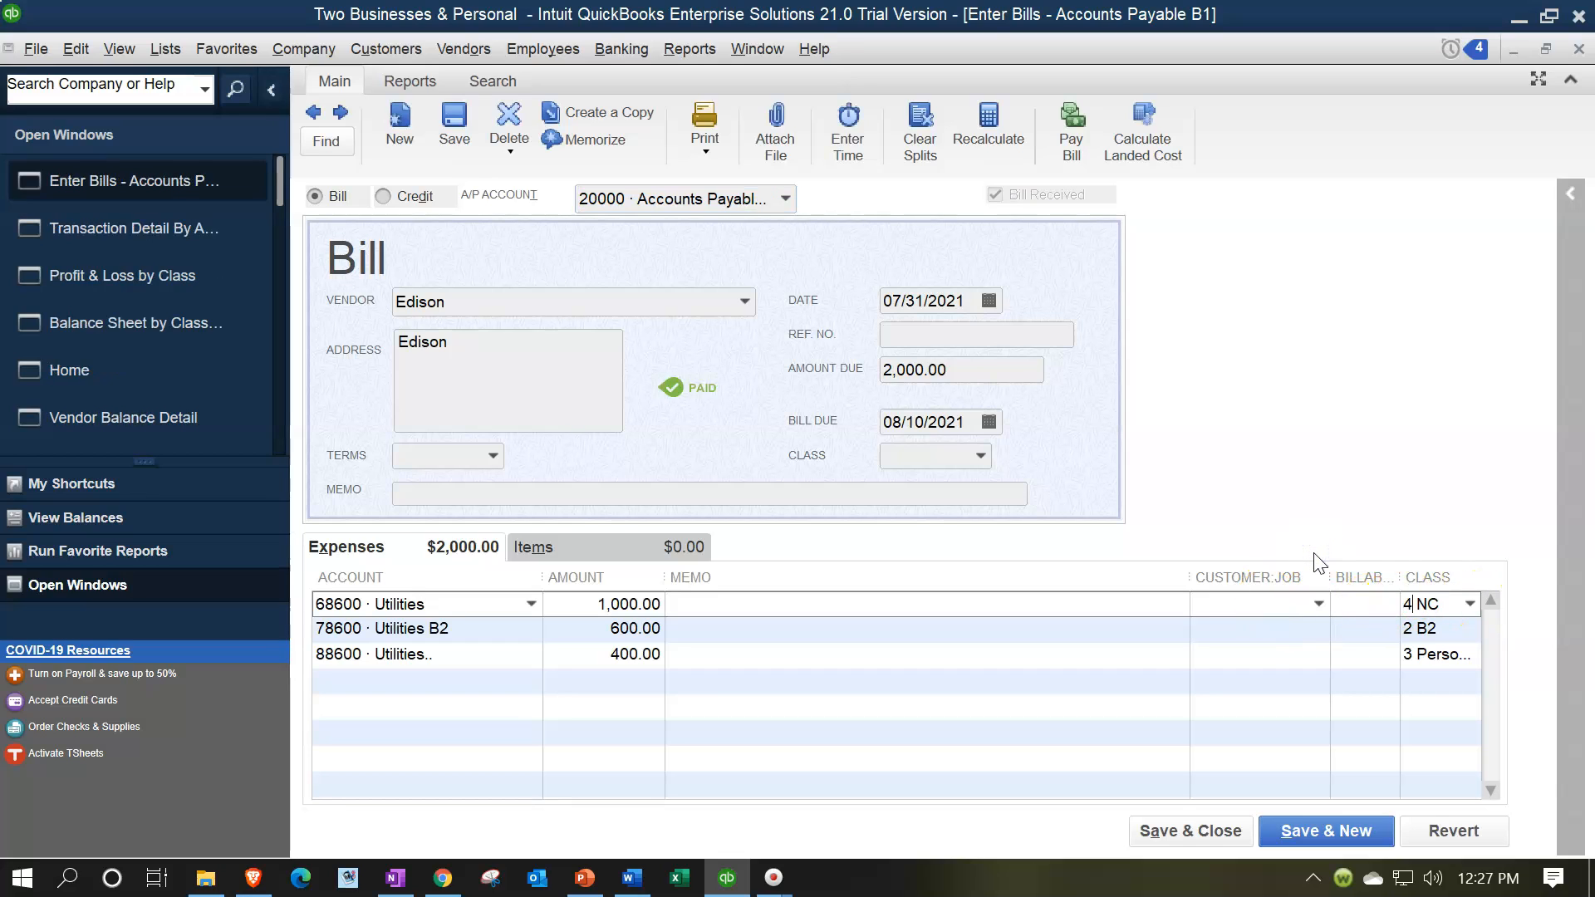
key("BackSpace")
key("BackSpace")
key("BackSpace")
key("BackSpace")
type("b")
key("Down")
key("Down")
key("Up")
key("Tab")
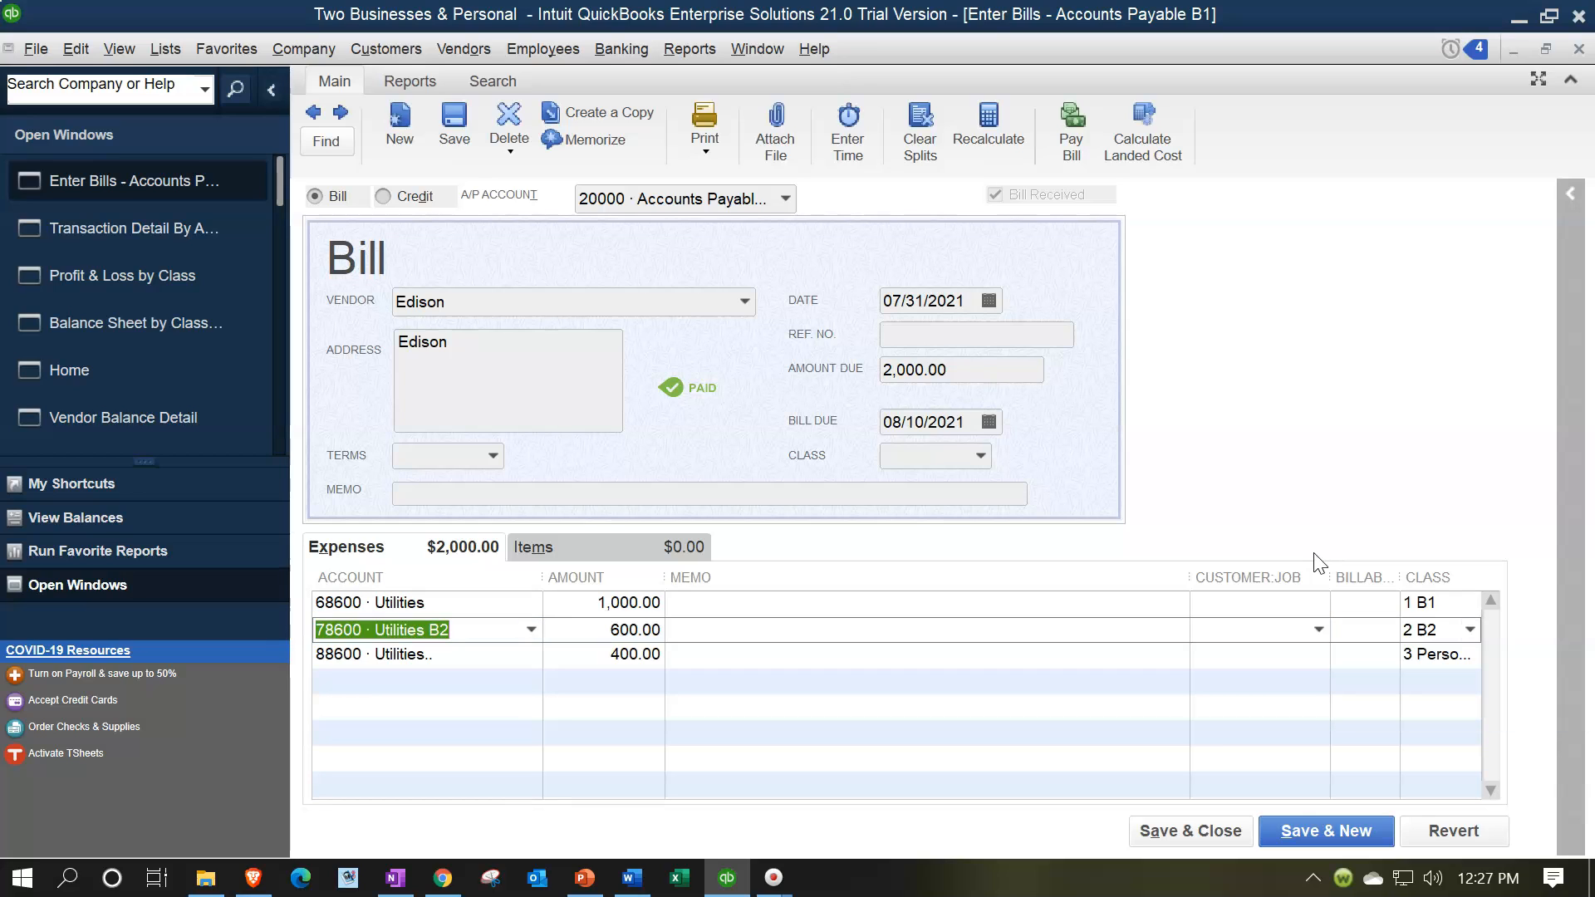
- Save the Edison bill with its reassigned class, accept the linked and future-dated change, and close the transaction detail report
left_click(1213, 831)
left_click(708, 294)
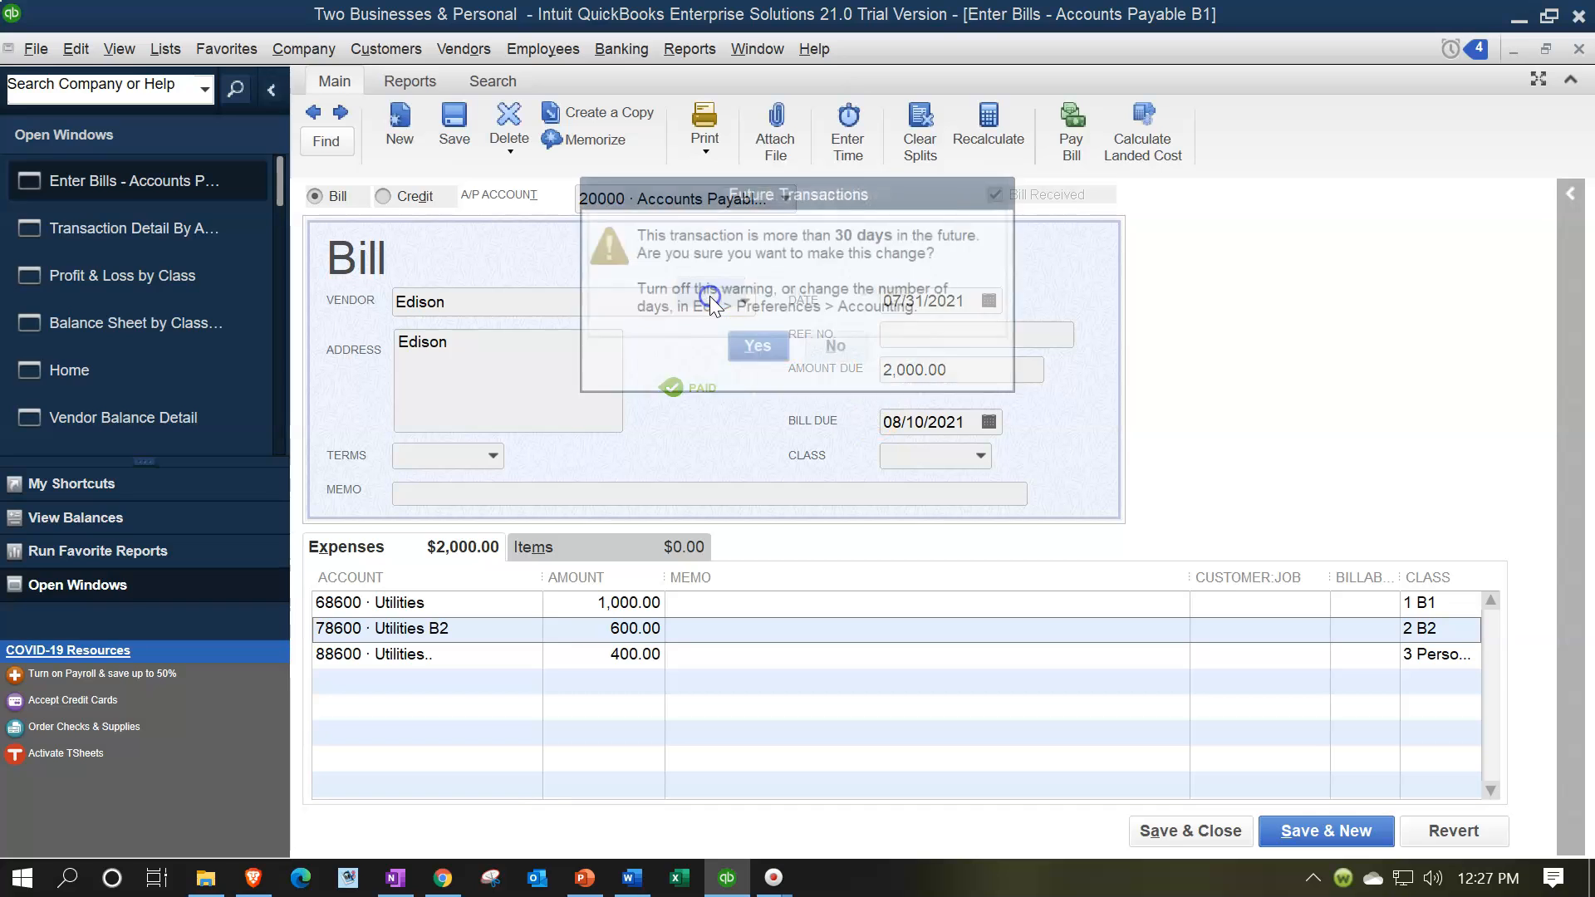
left_click(752, 349)
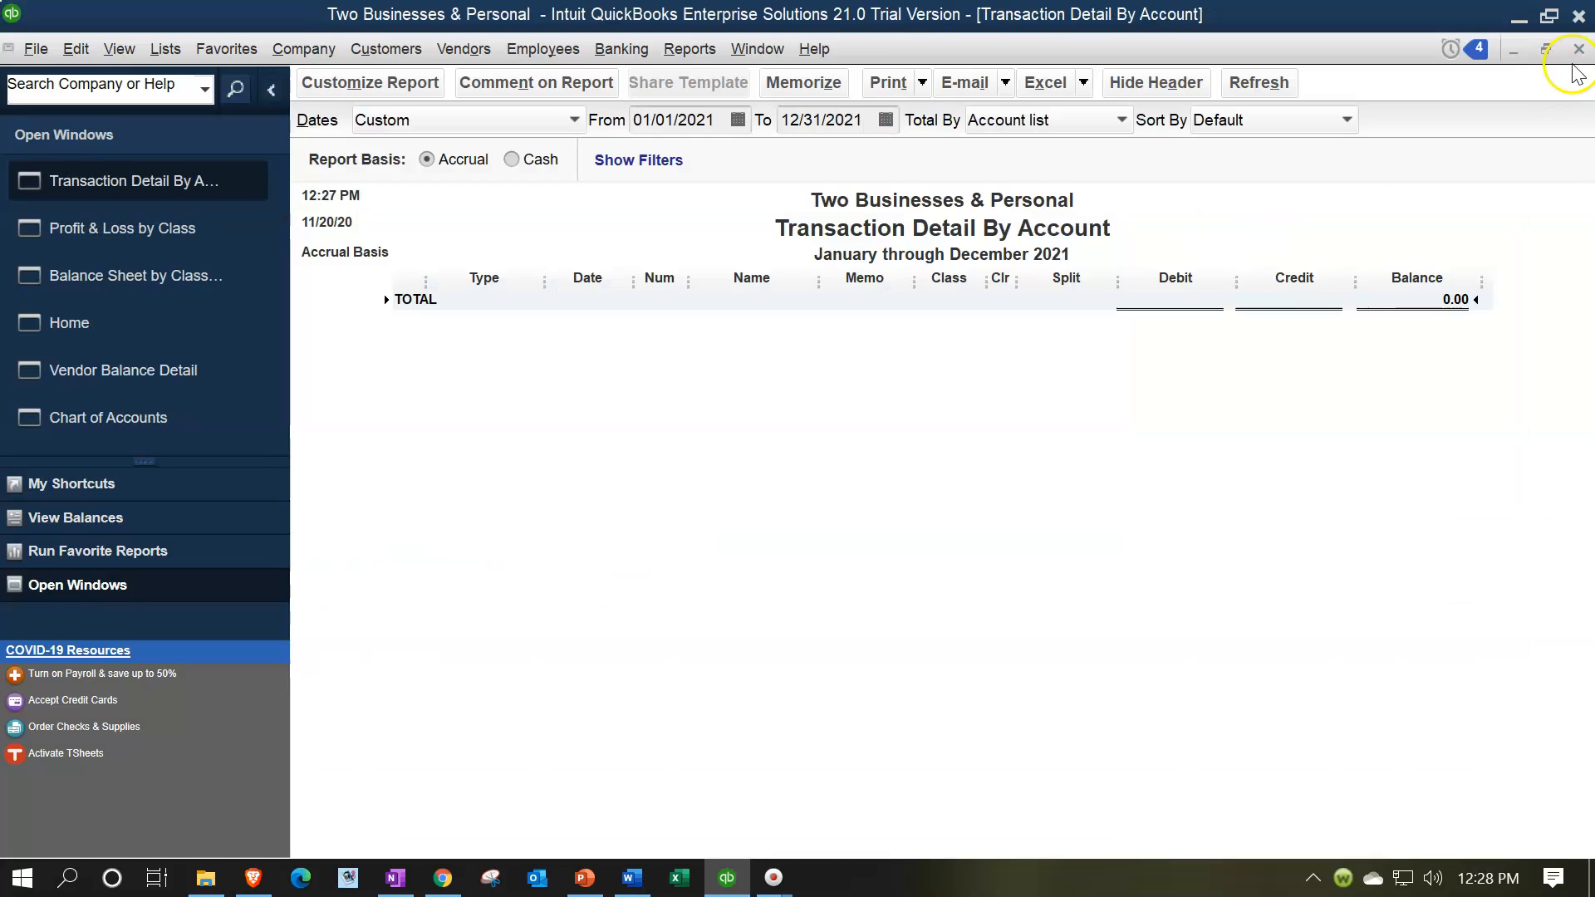
left_click(1579, 48)
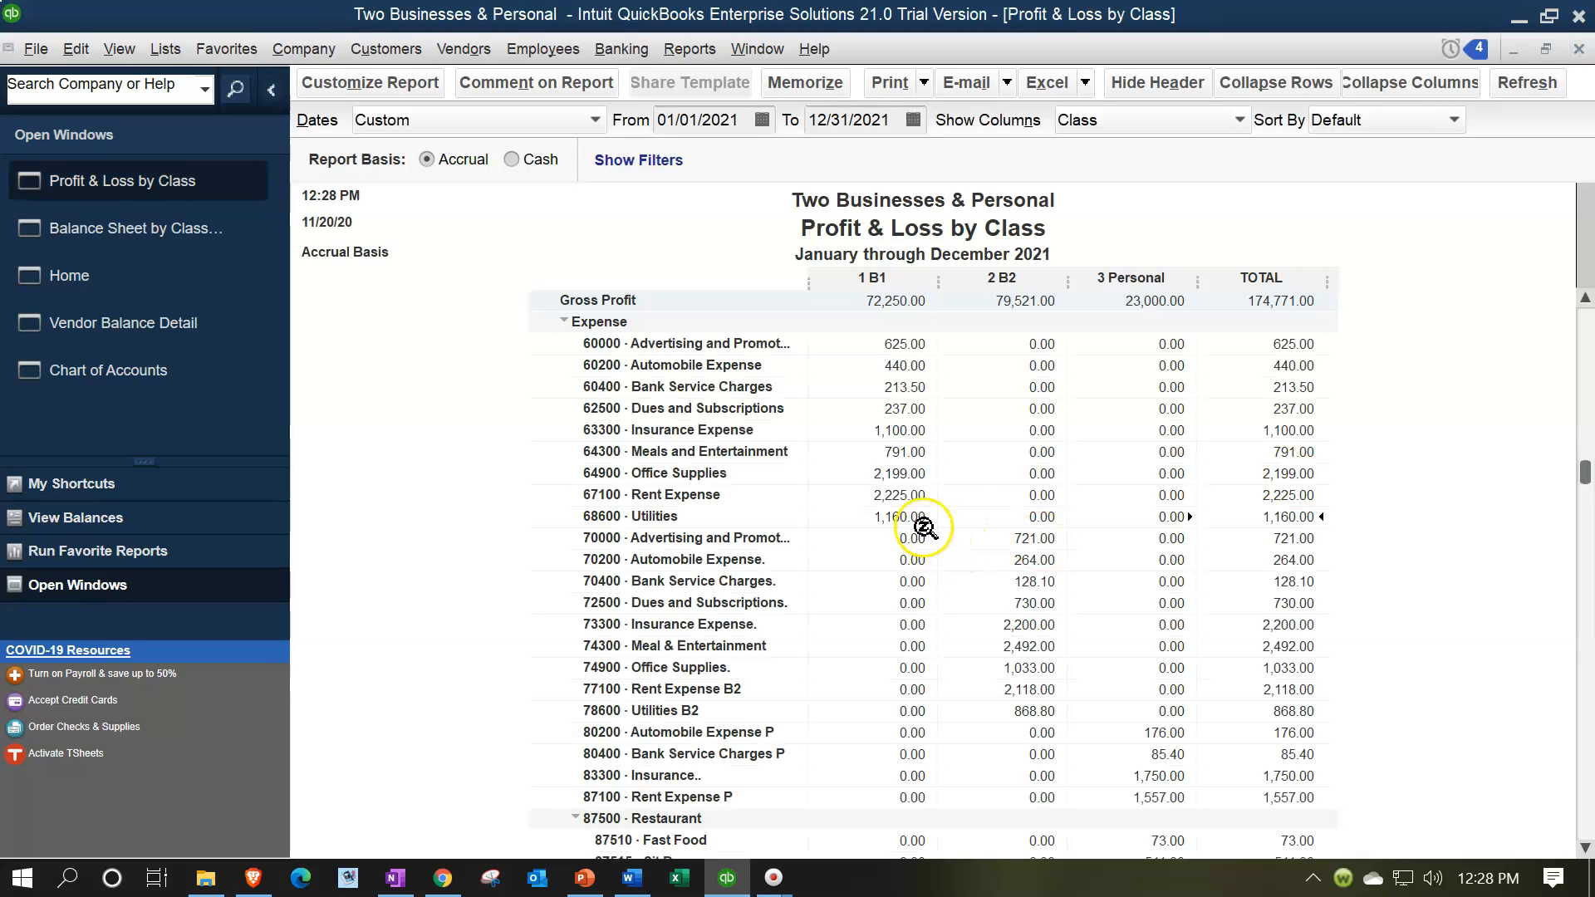
- Examine the transactions behind 68600 · Utilities for class 1 B1 and 78600 · Utilities B2 for class 2 B2
double_click(903, 520)
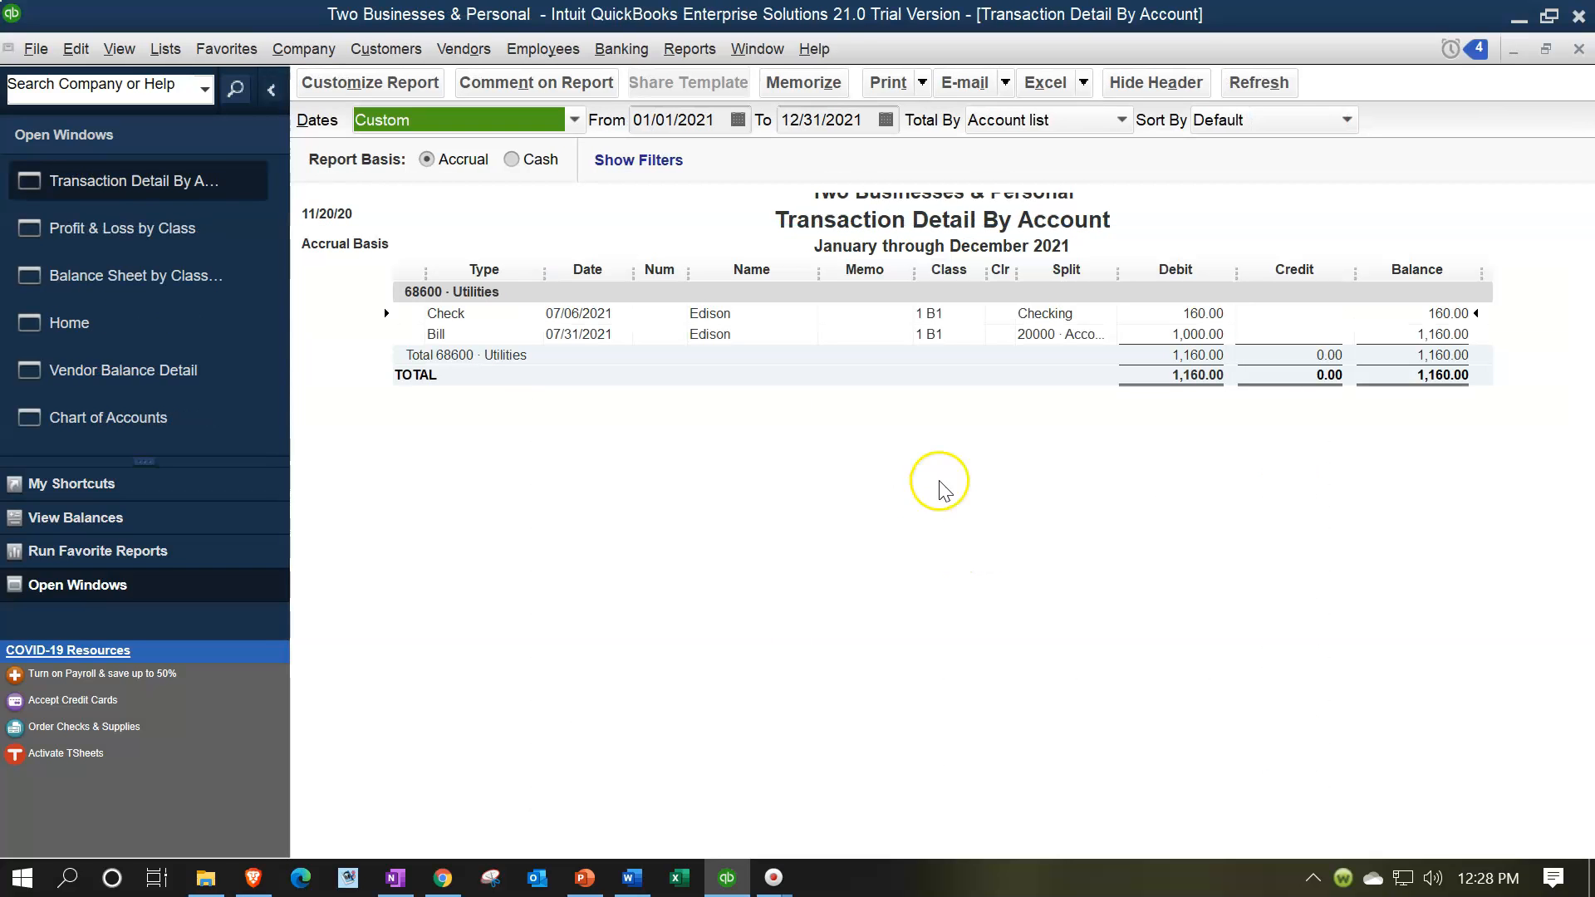
left_click(1579, 48)
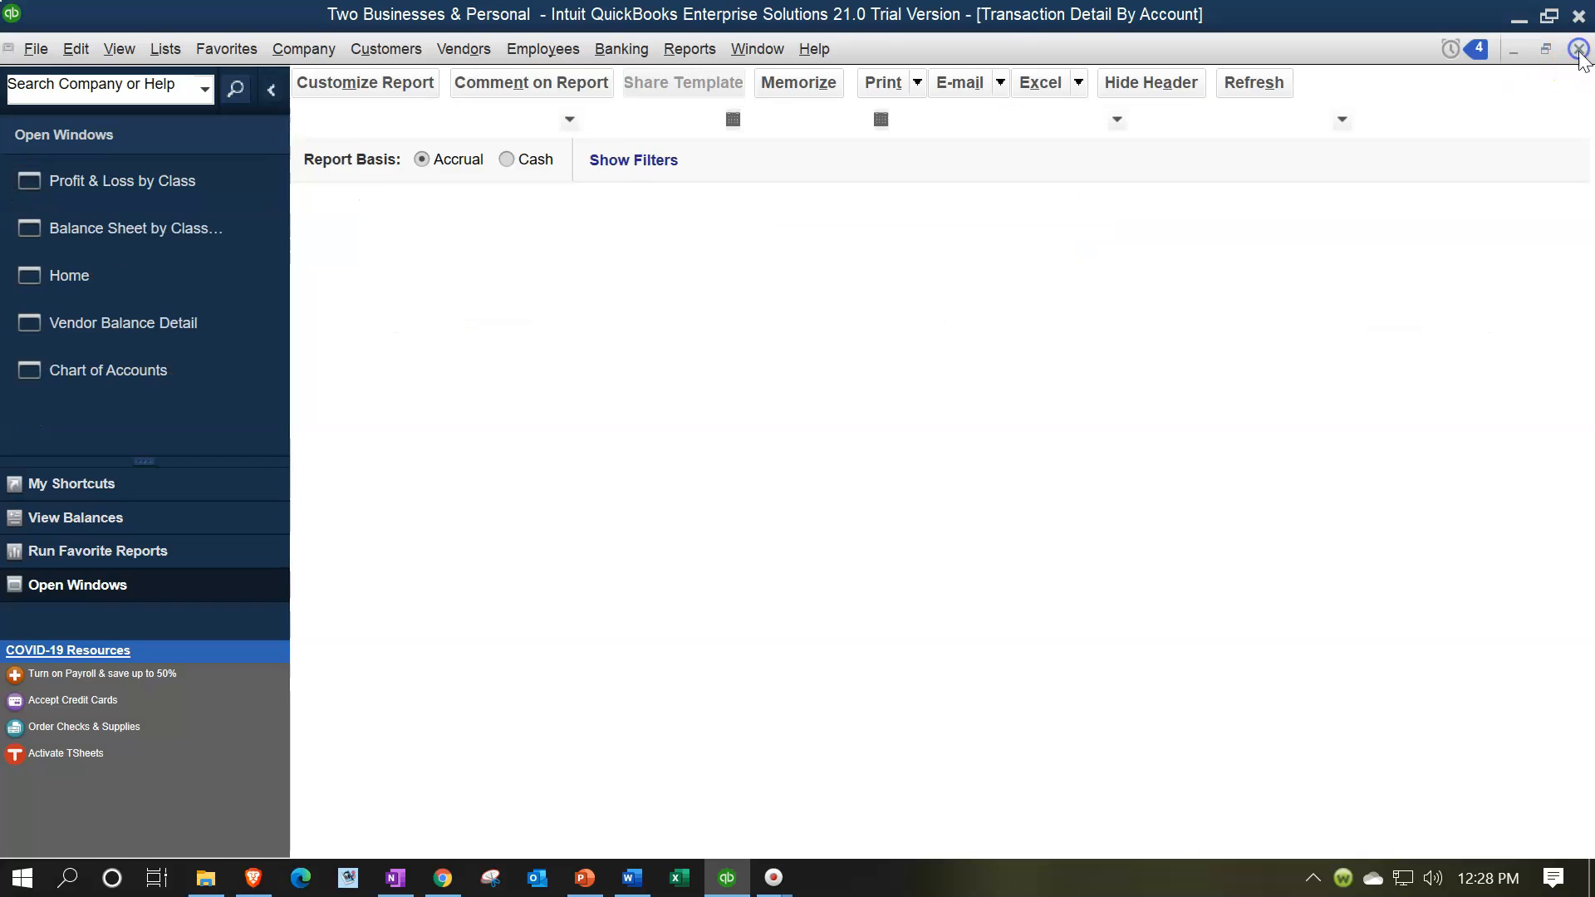
scroll(1176, 634, "down", 3)
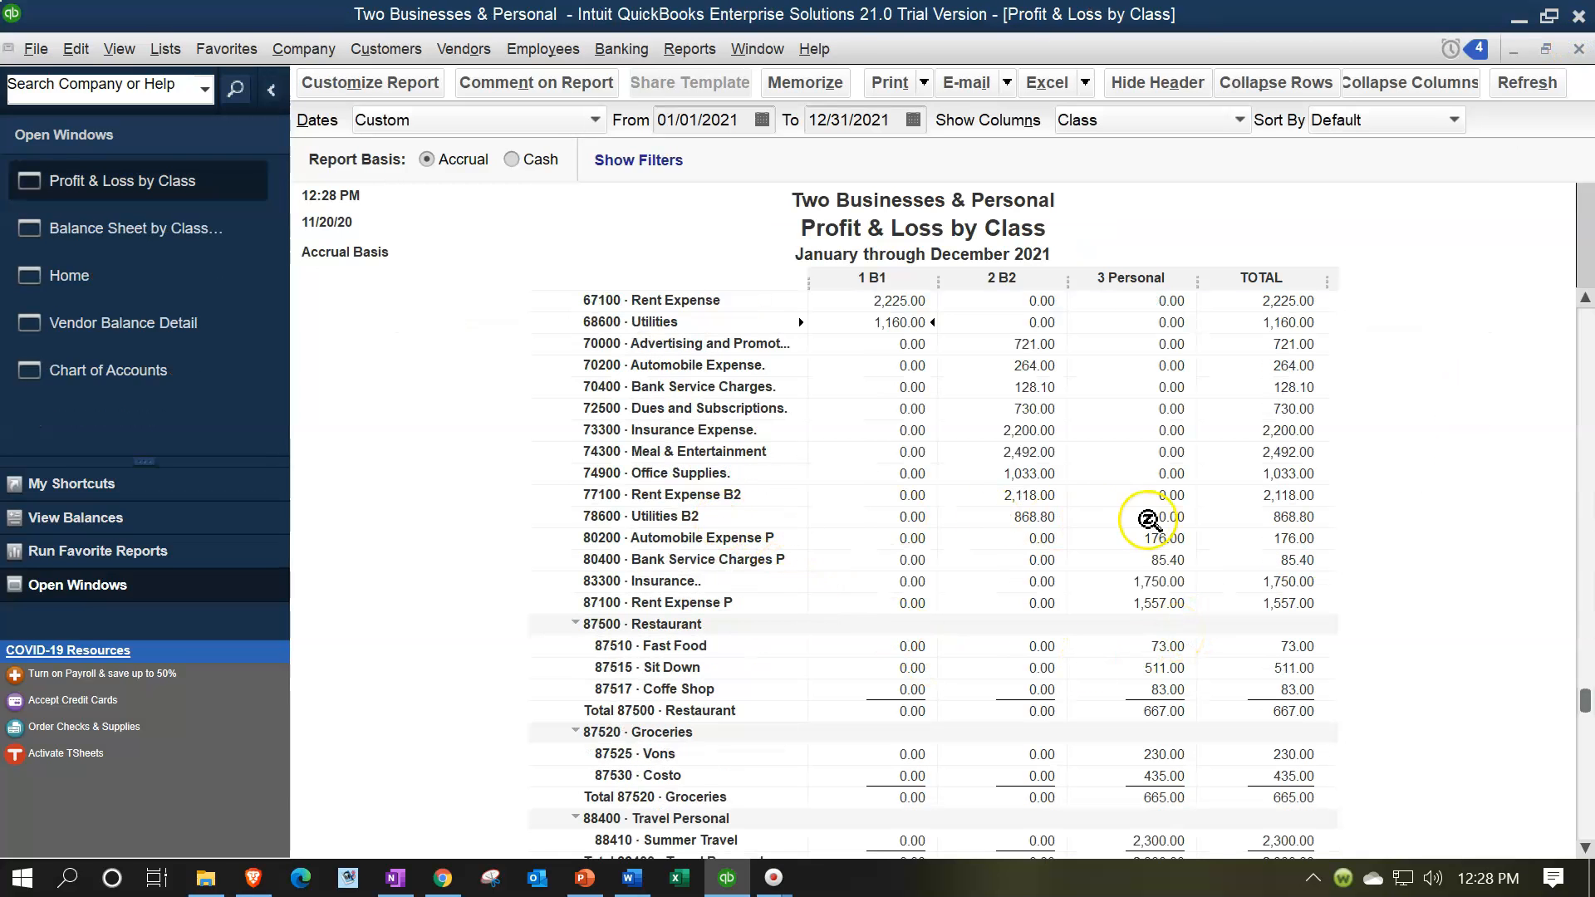
double_click(1028, 523)
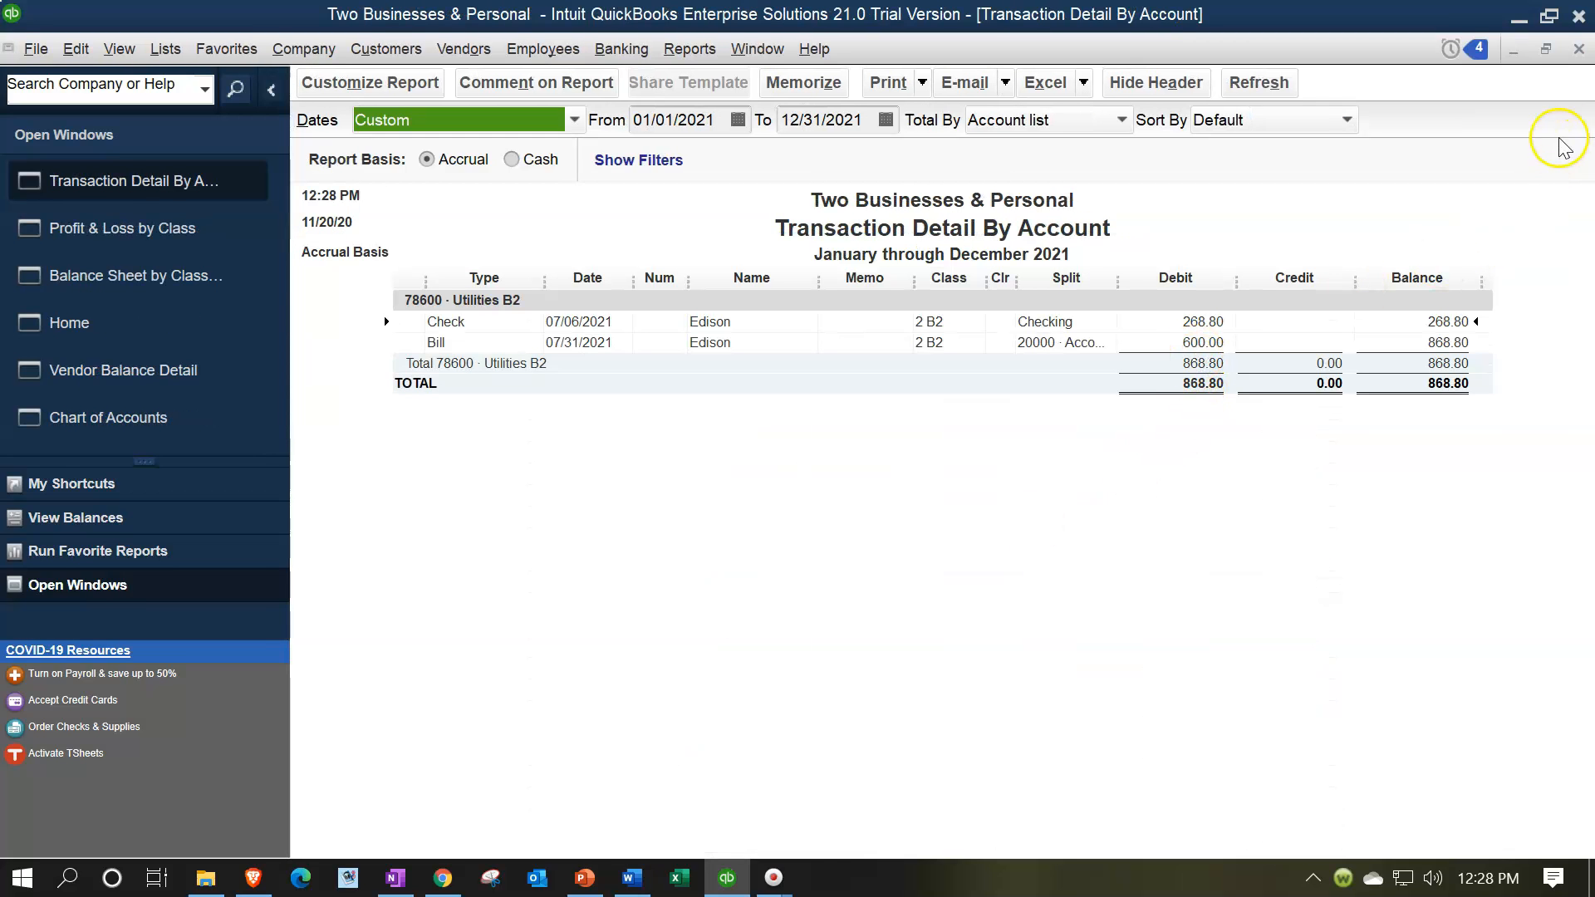
left_click(1581, 50)
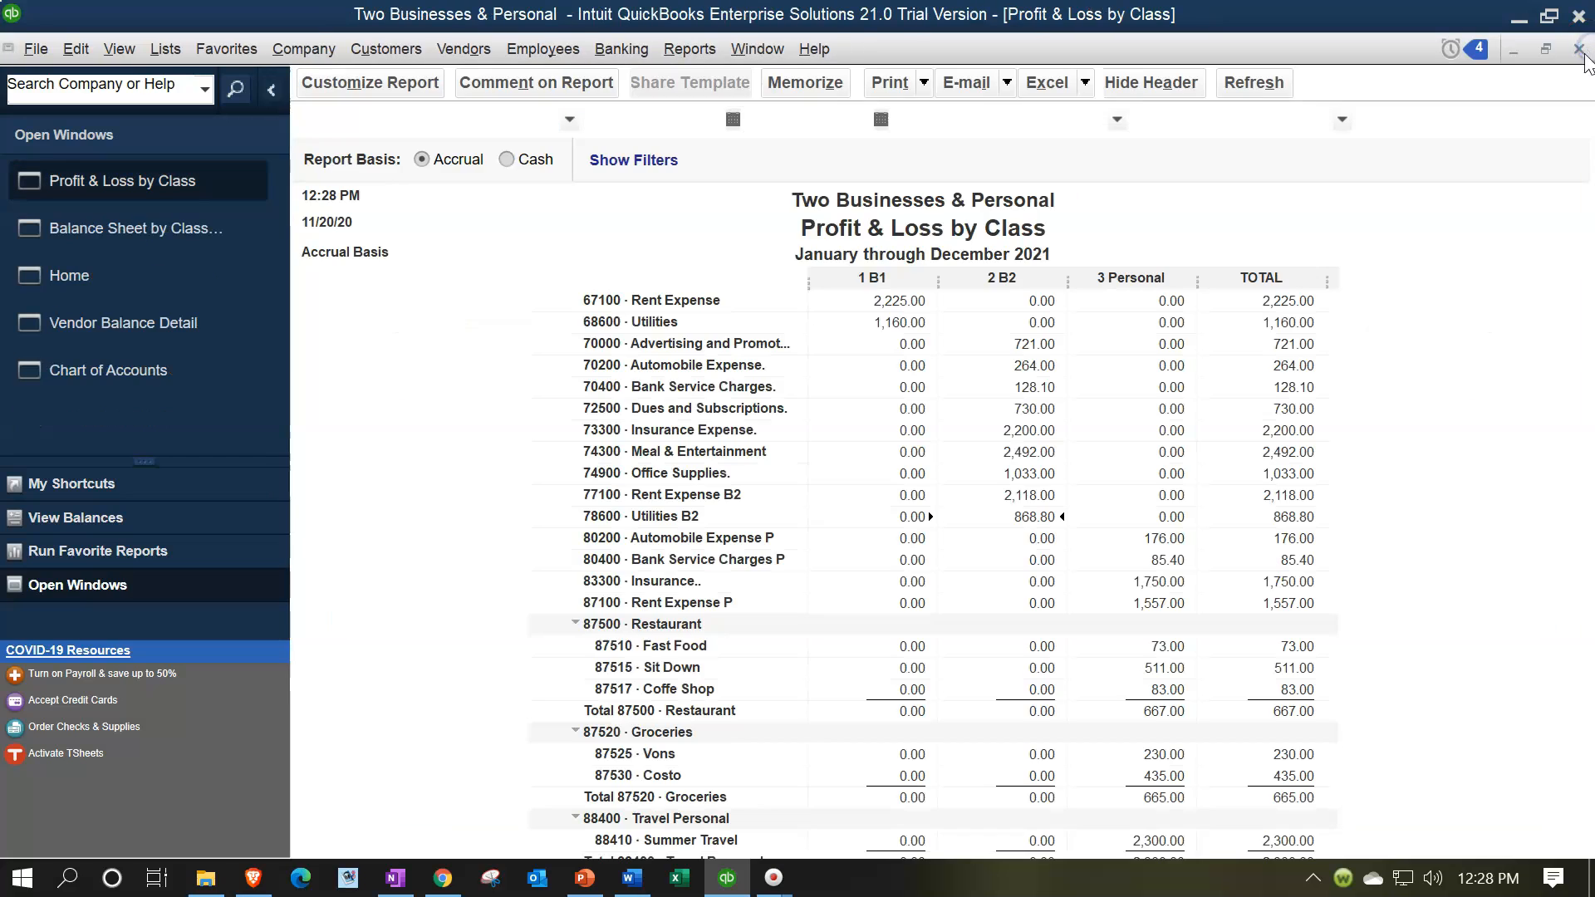
- Examine the Checking transactions for class 1 B1 from Balance Sheet by Class, including the Edison bill payment of 07/31/2021
left_click(164, 236)
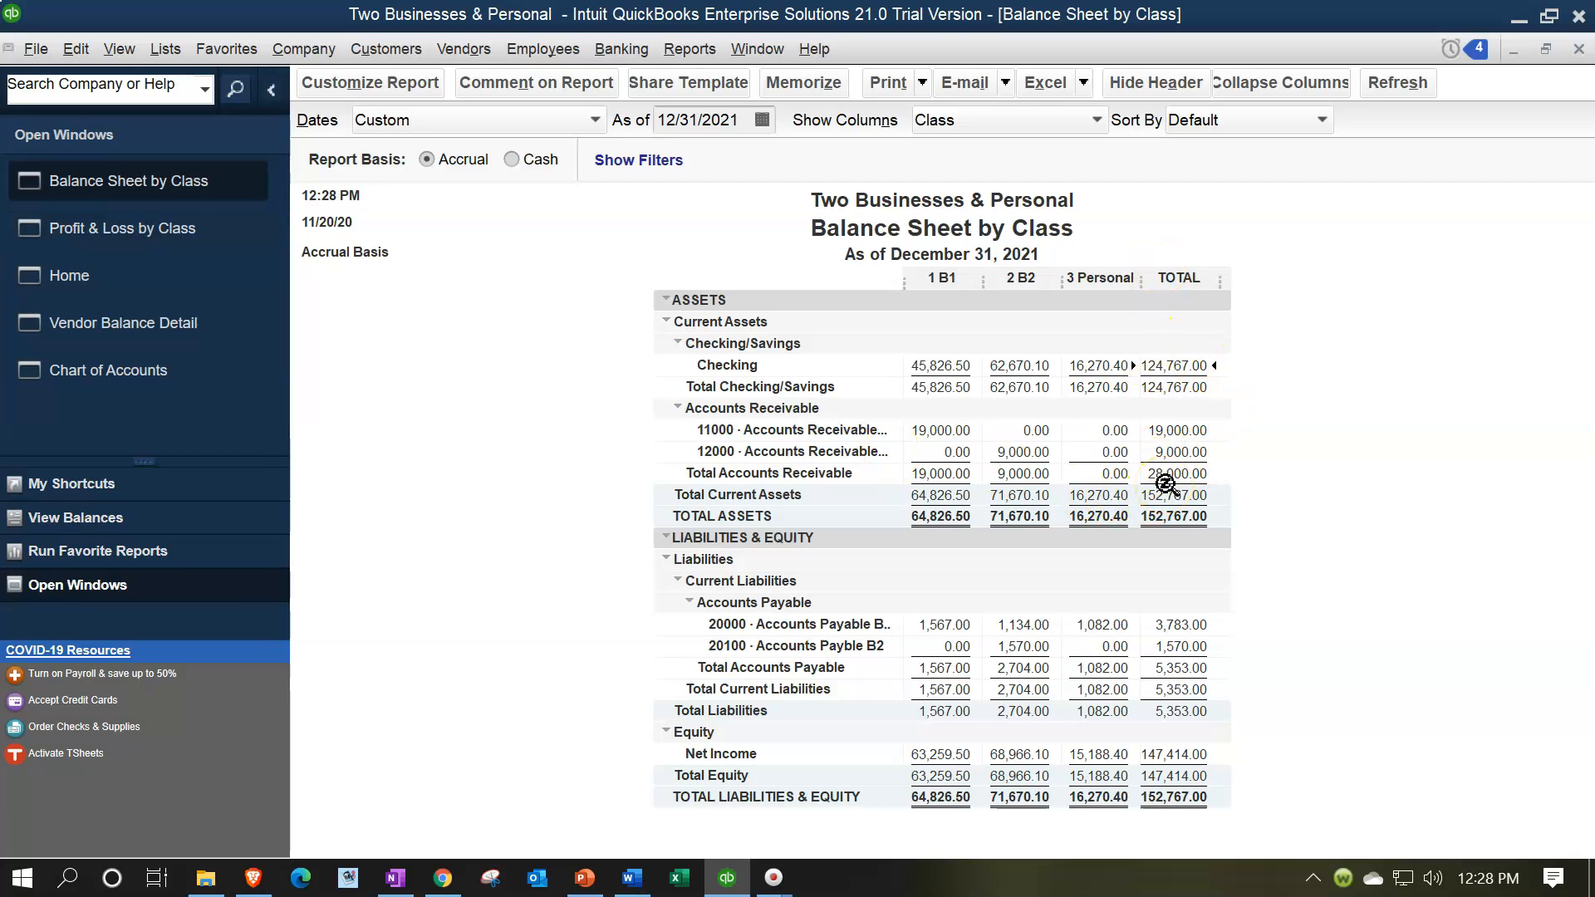
double_click(931, 364)
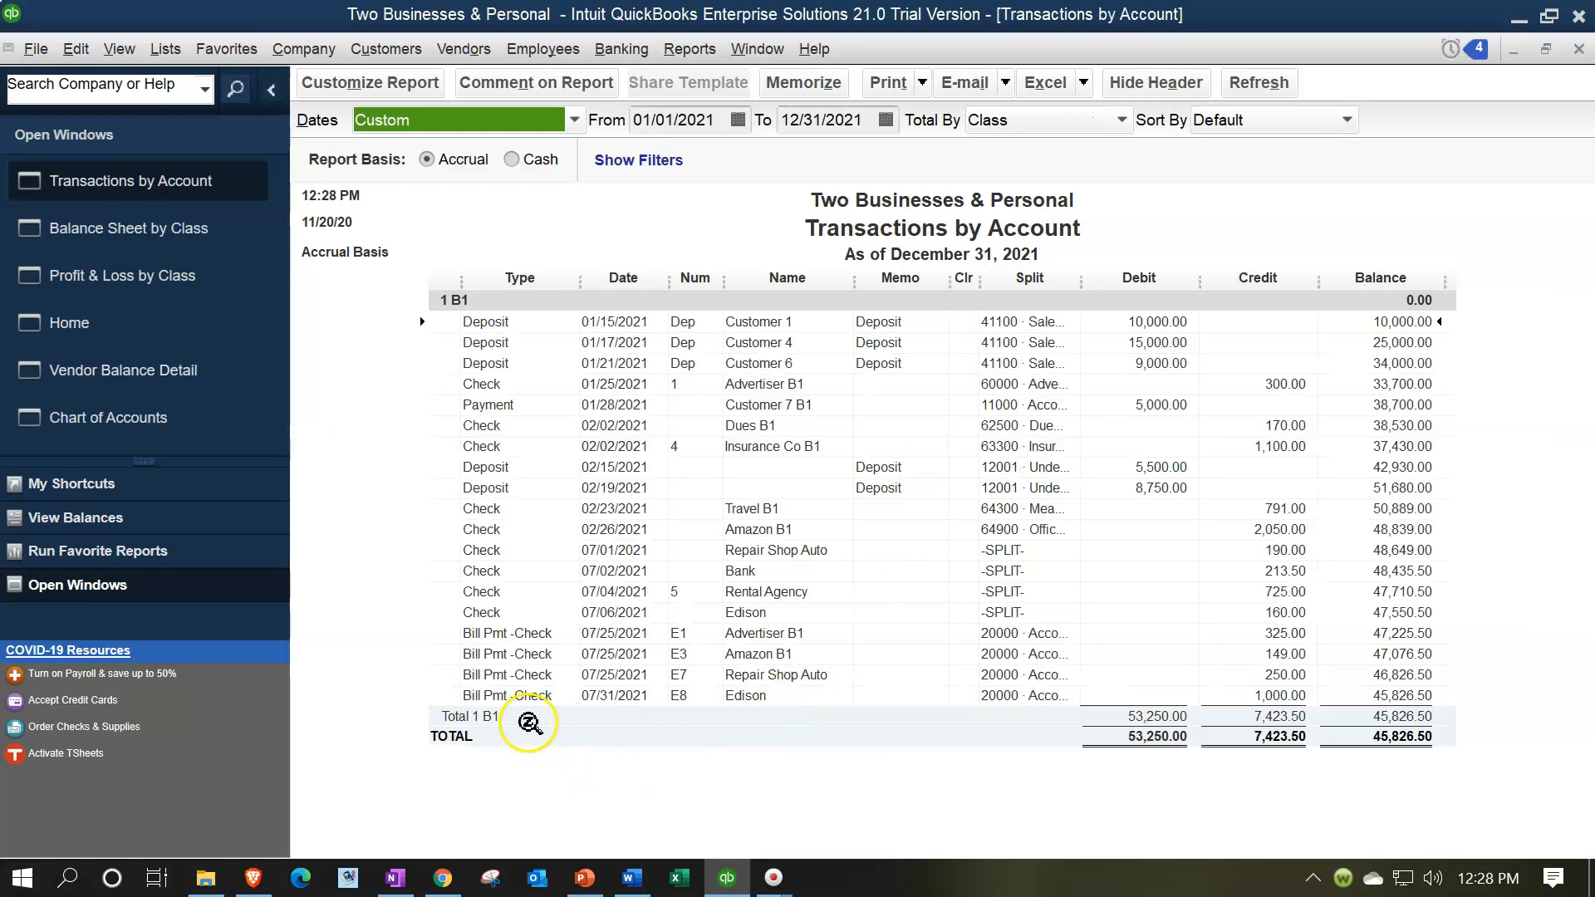
double_click(1272, 699)
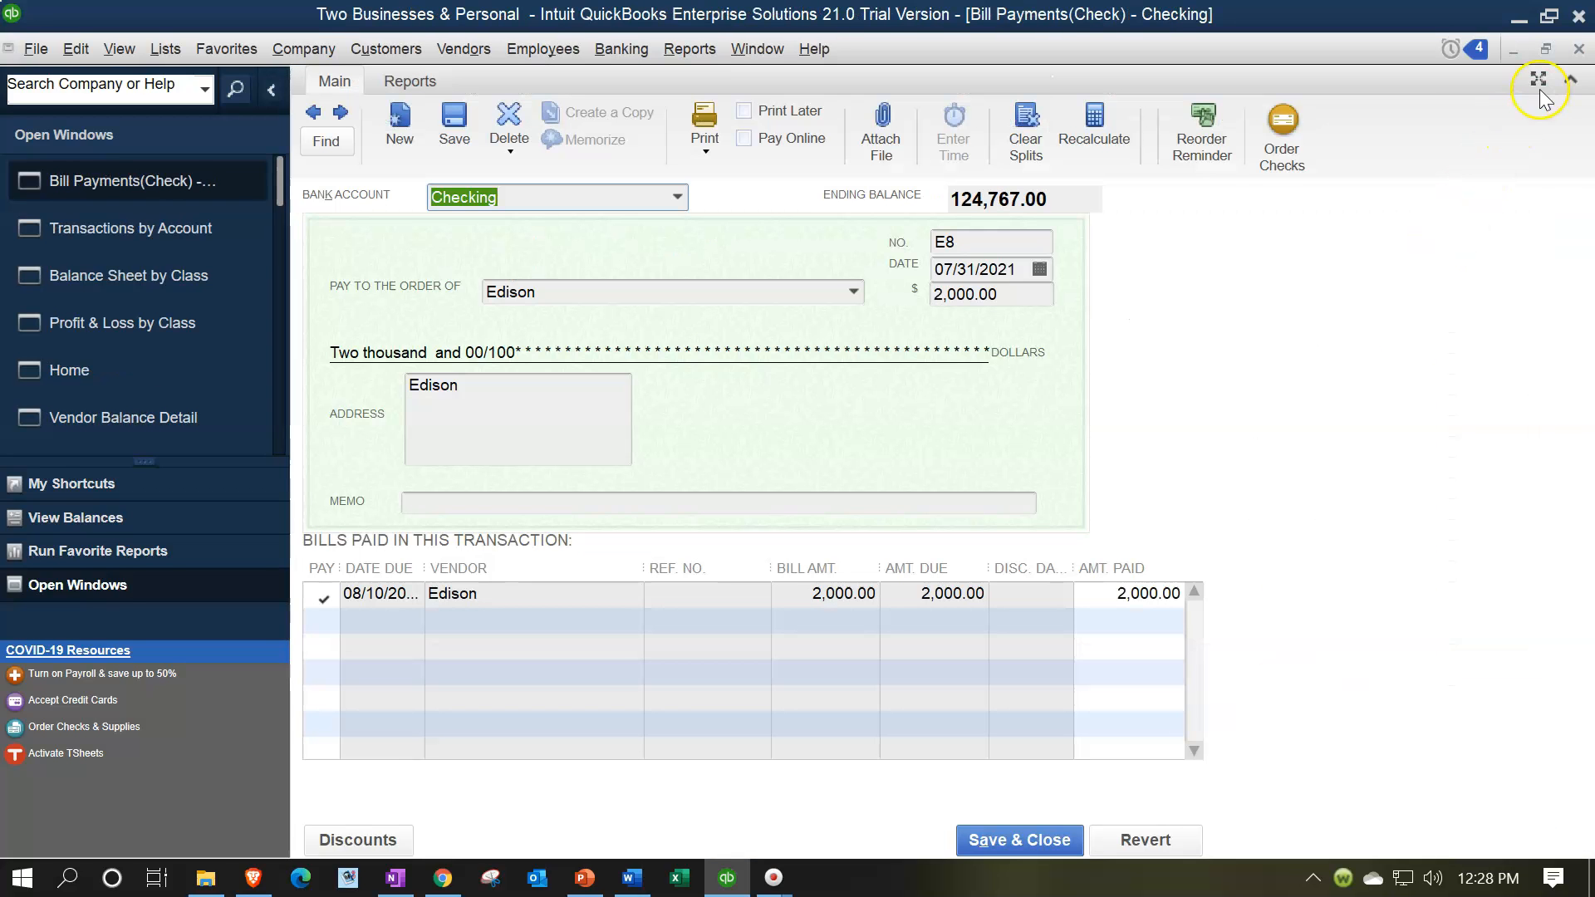
left_click(1576, 51)
left_click(1577, 51)
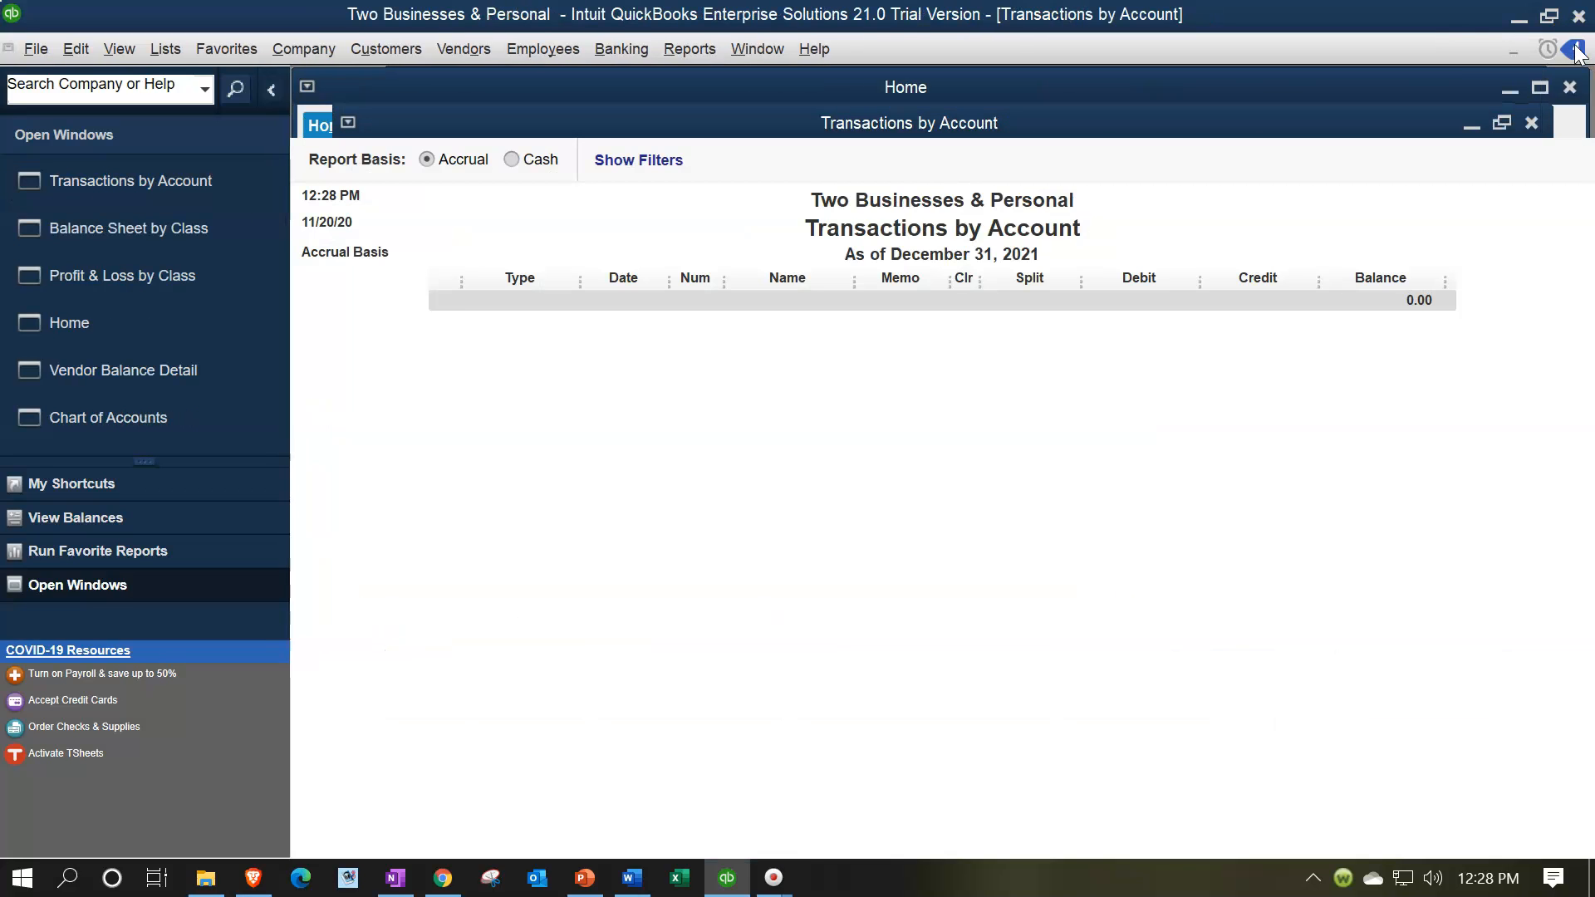
left_click(1578, 51)
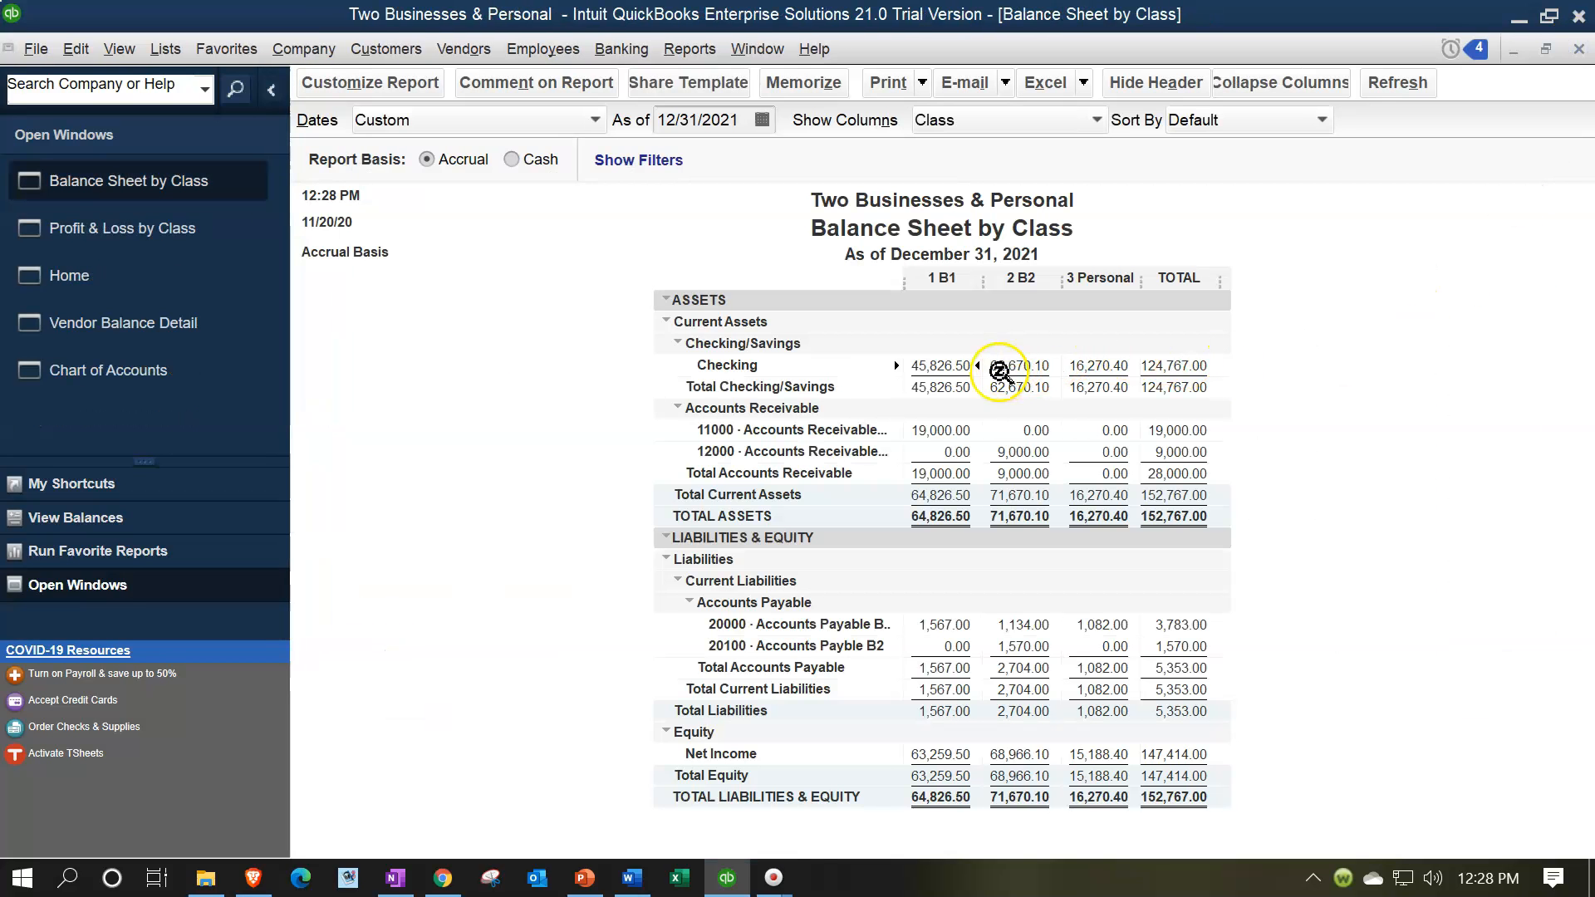
- Examine the Checking transactions for class 2 B2, then close the detail report and Balance Sheet by Class
double_click(998, 370)
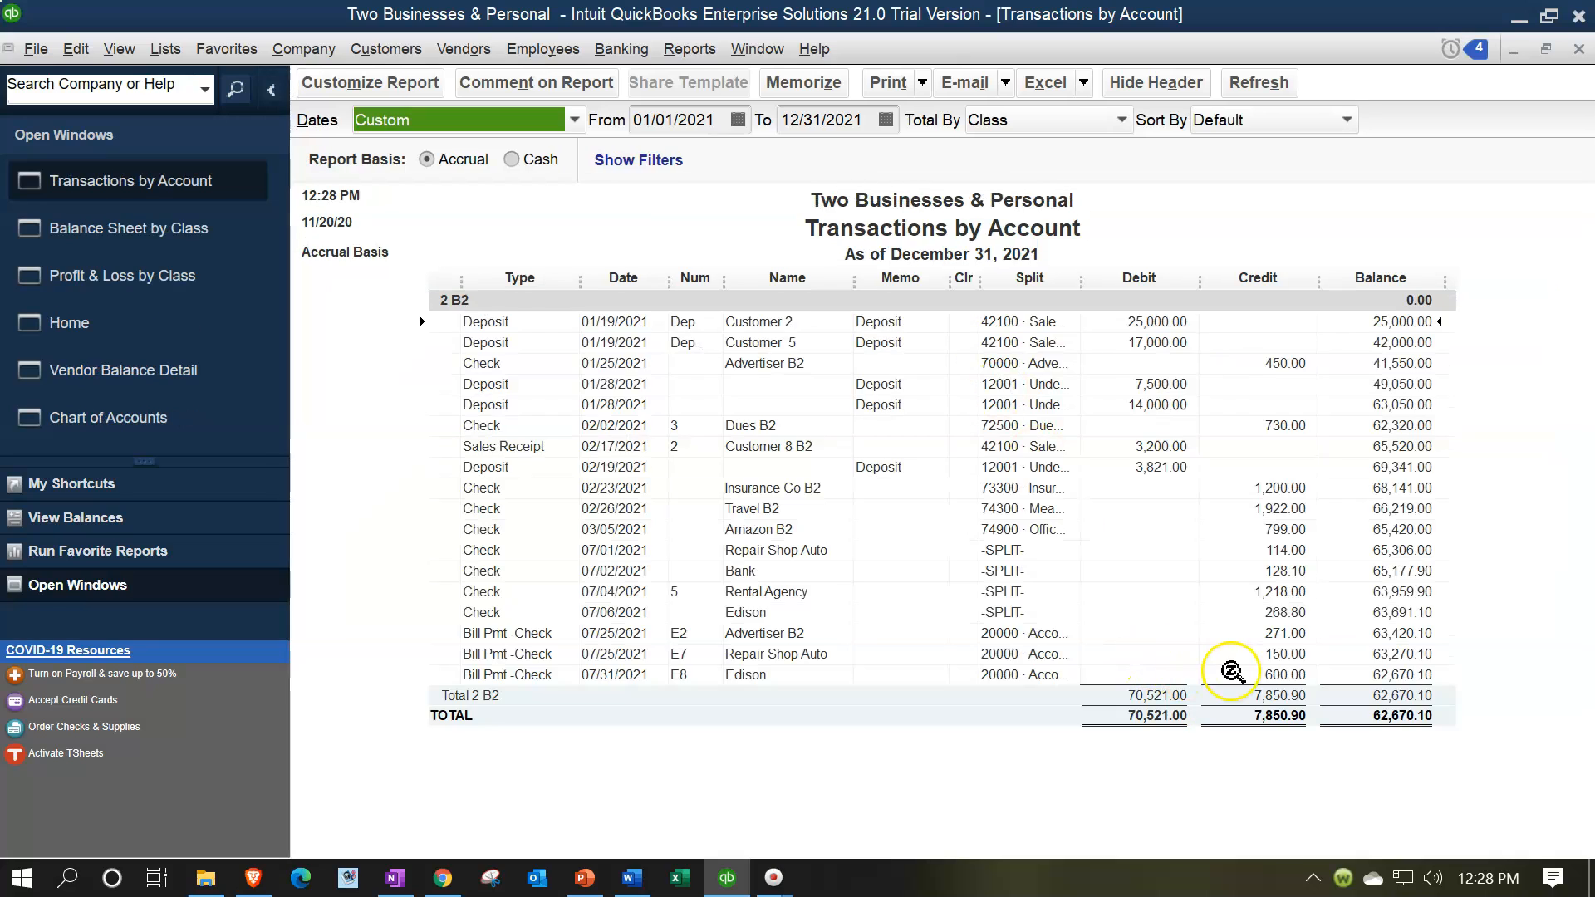
left_click(1576, 50)
left_click(1576, 50)
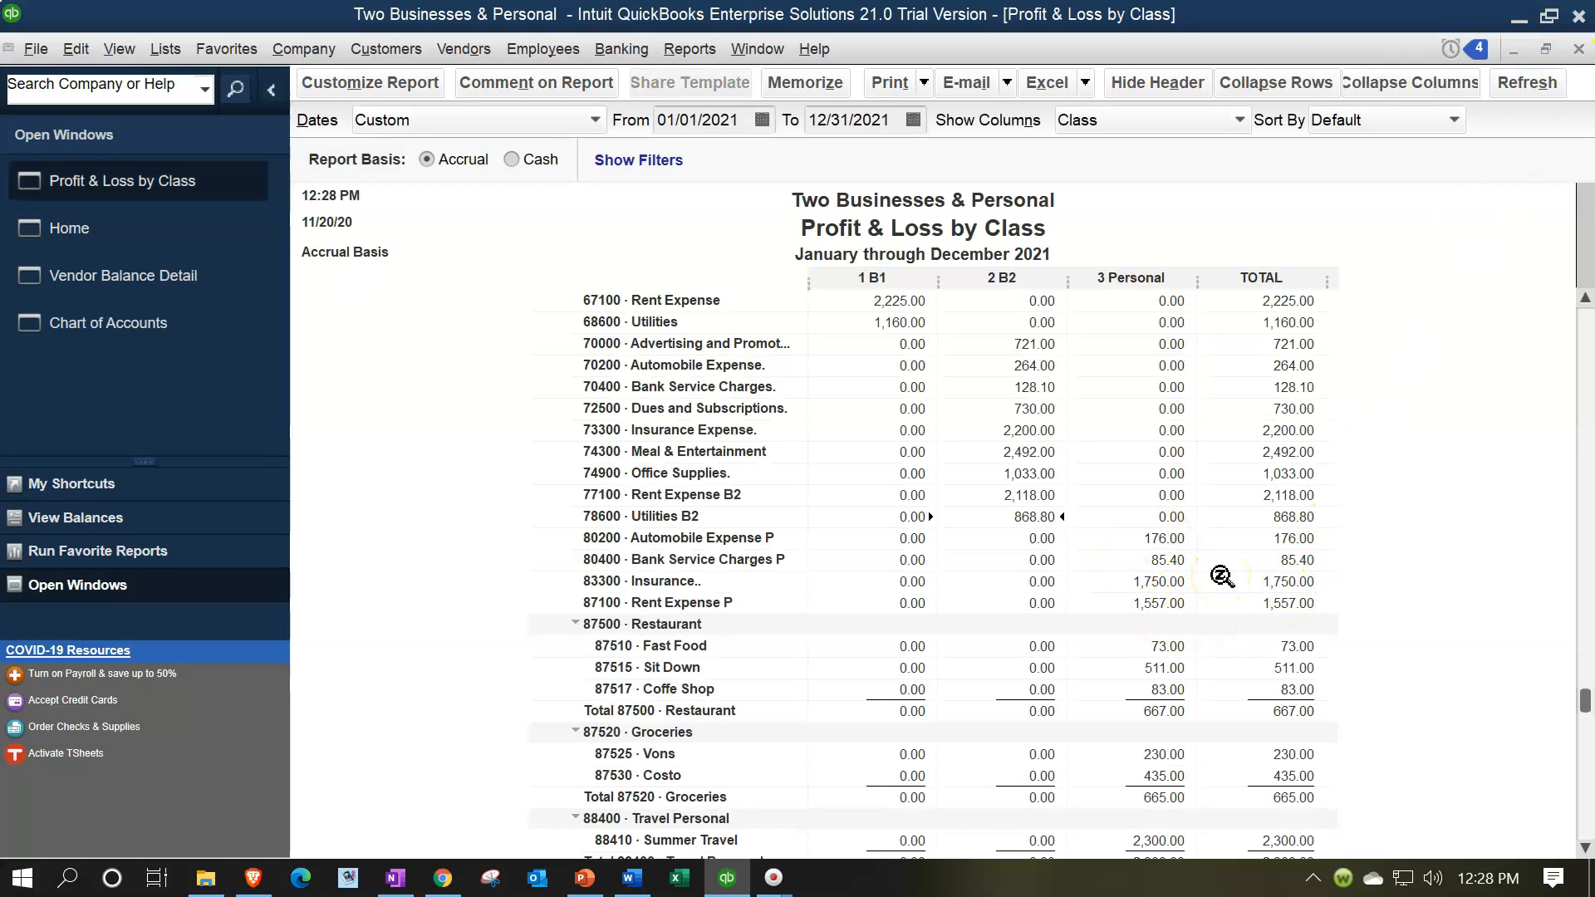
scroll(1222, 576, "up", 1)
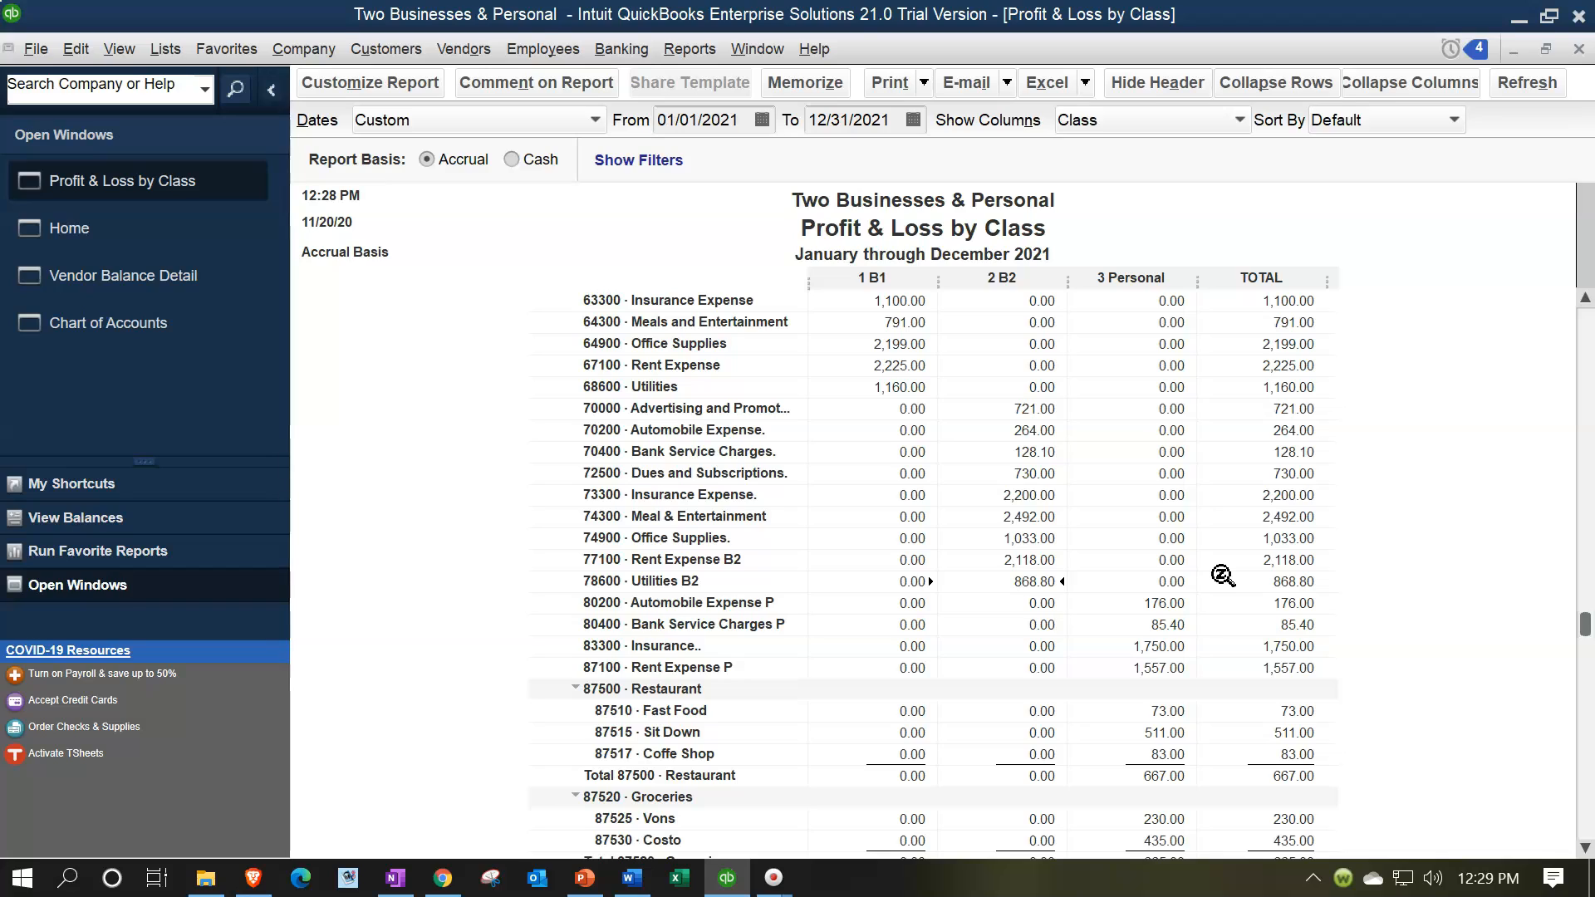
left_click(1227, 507)
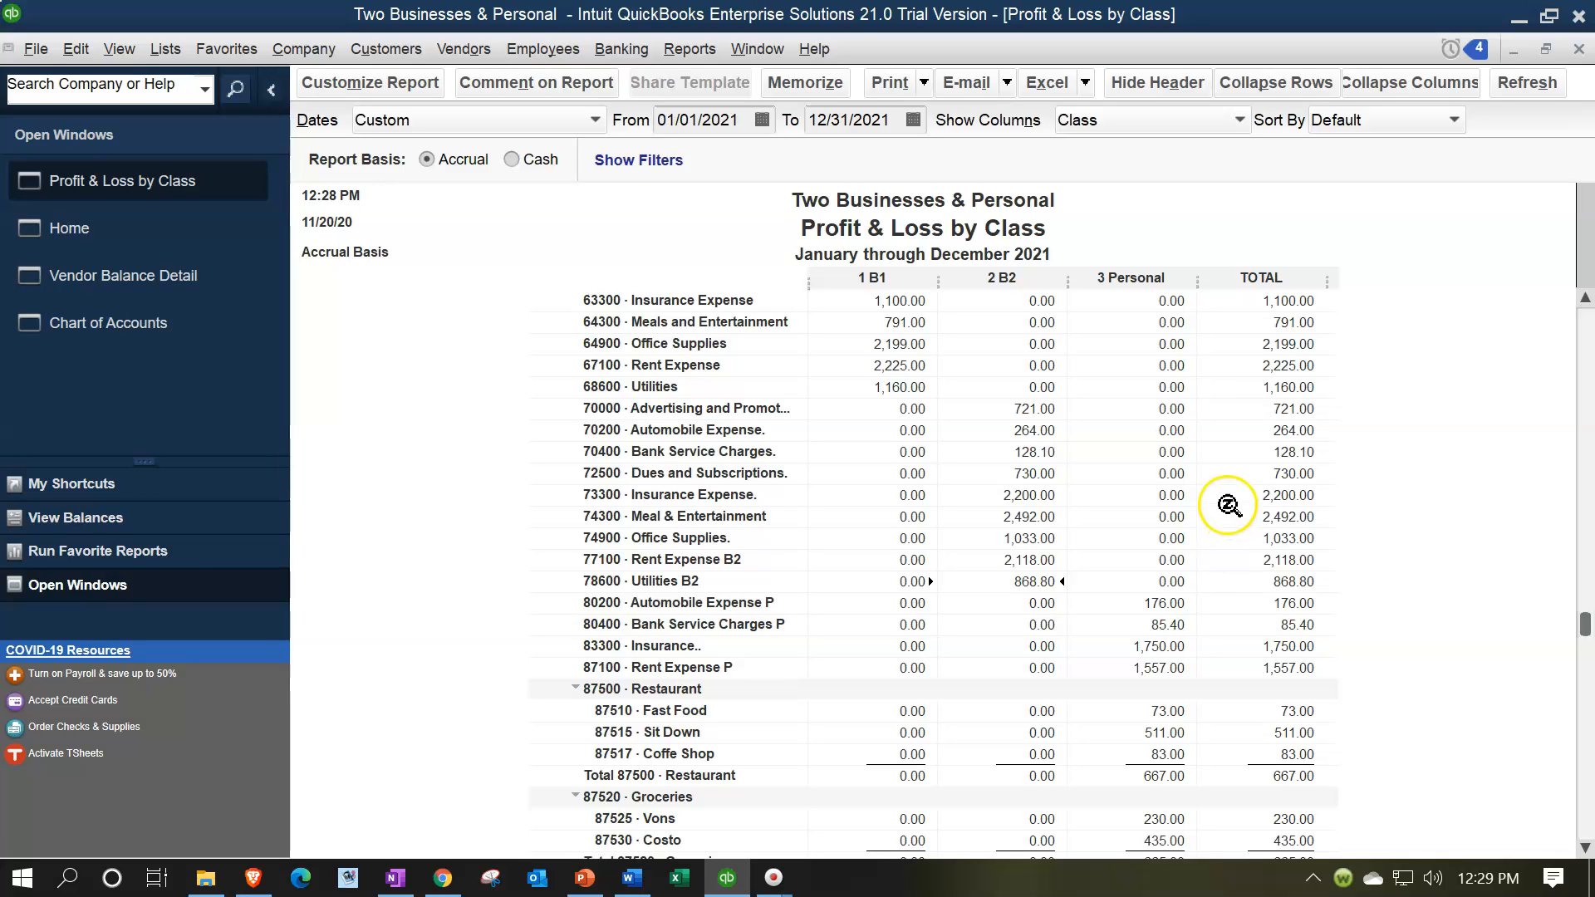